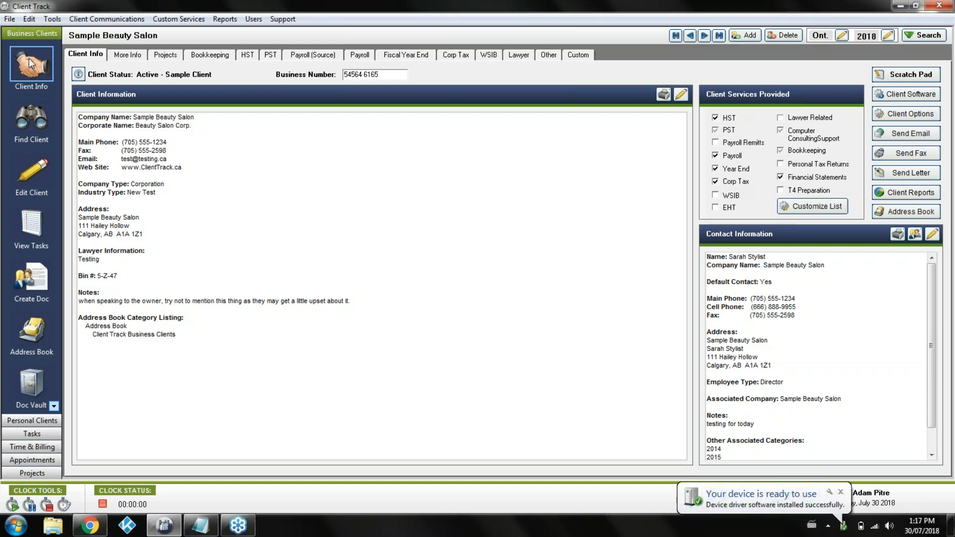
Switch the salon's contact details to its second contact, with the Montreal address and two companies.
left_click(93, 57)
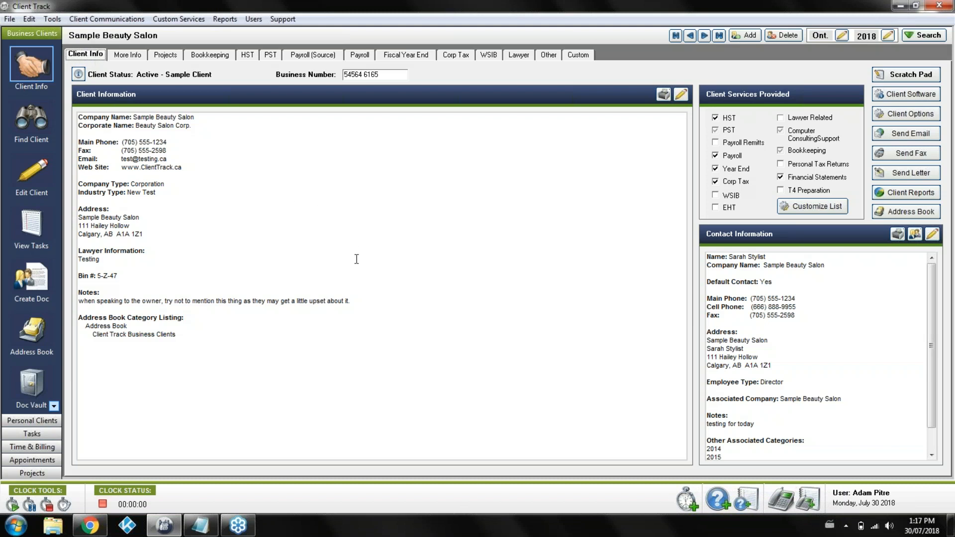
left_click_drag(385, 351, 391, 149)
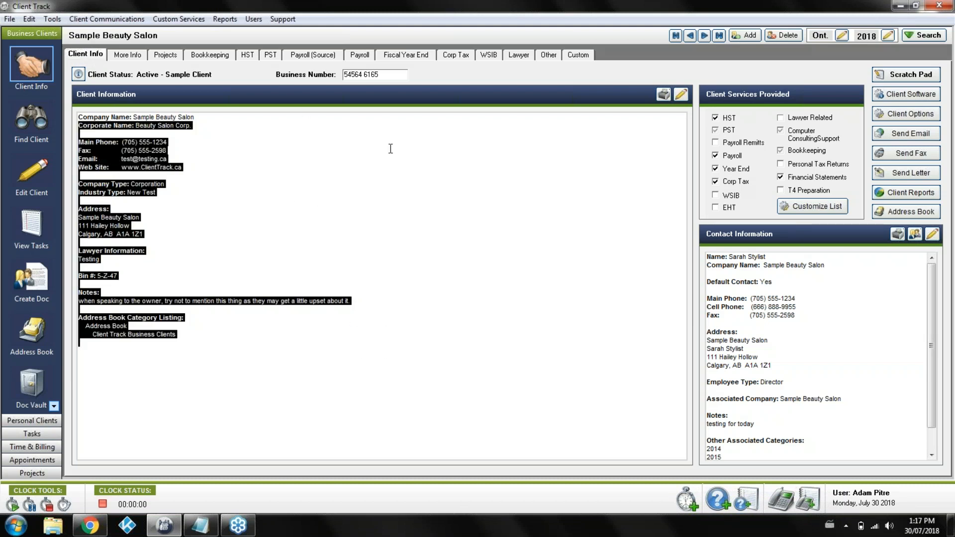
left_click(391, 149)
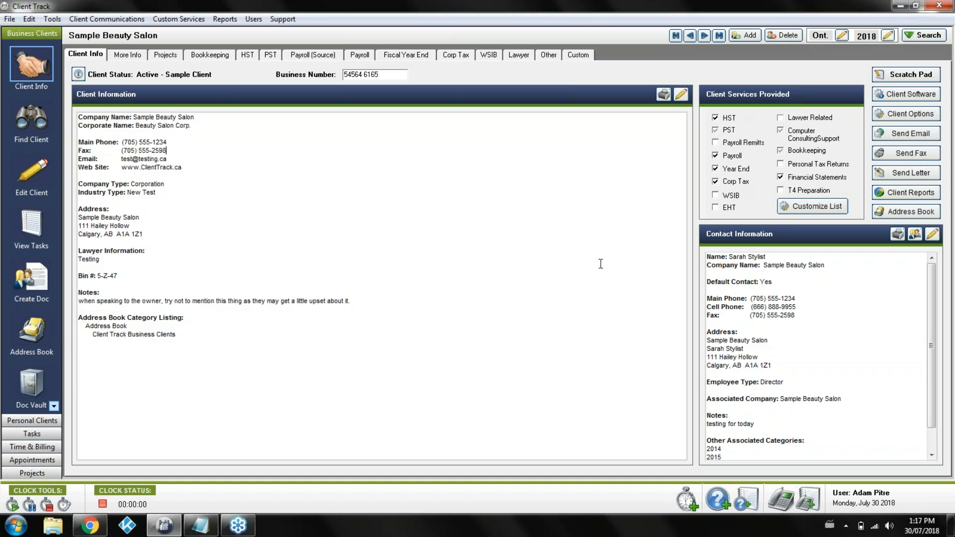
left_click_drag(796, 468, 688, 233)
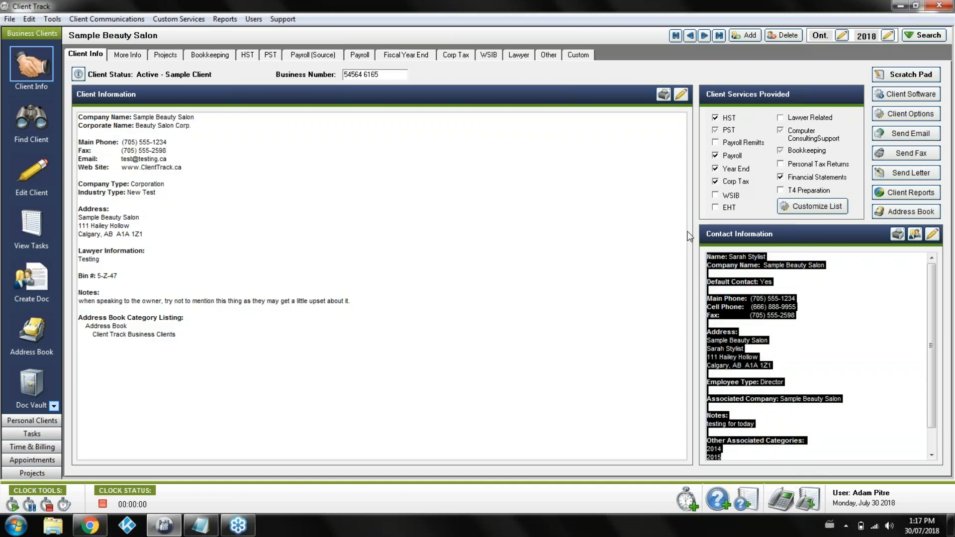
left_click(846, 289)
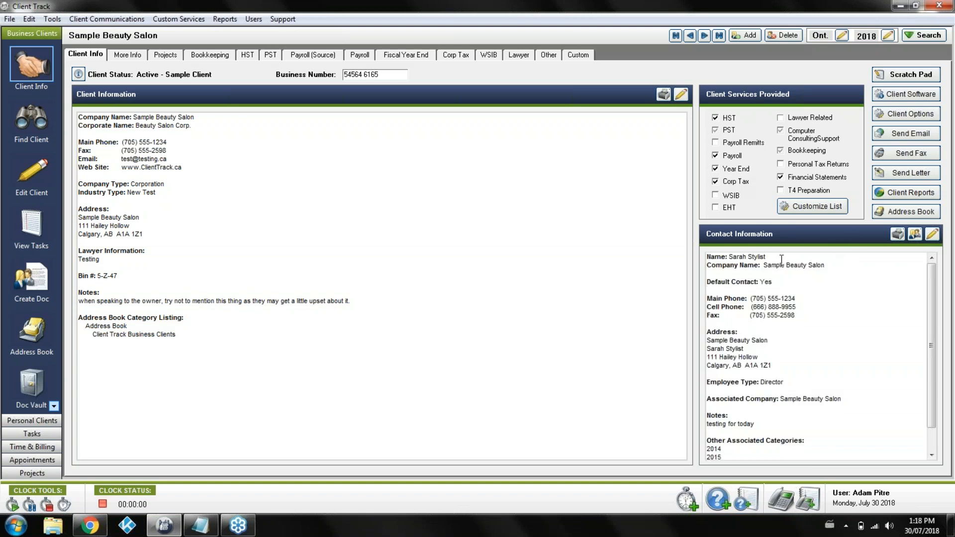
left_click(913, 233)
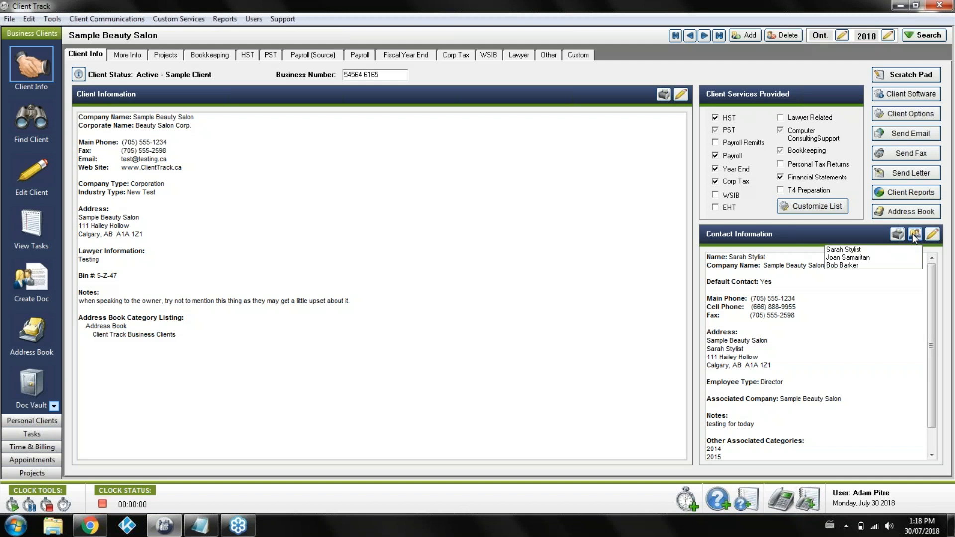
left_click(878, 258)
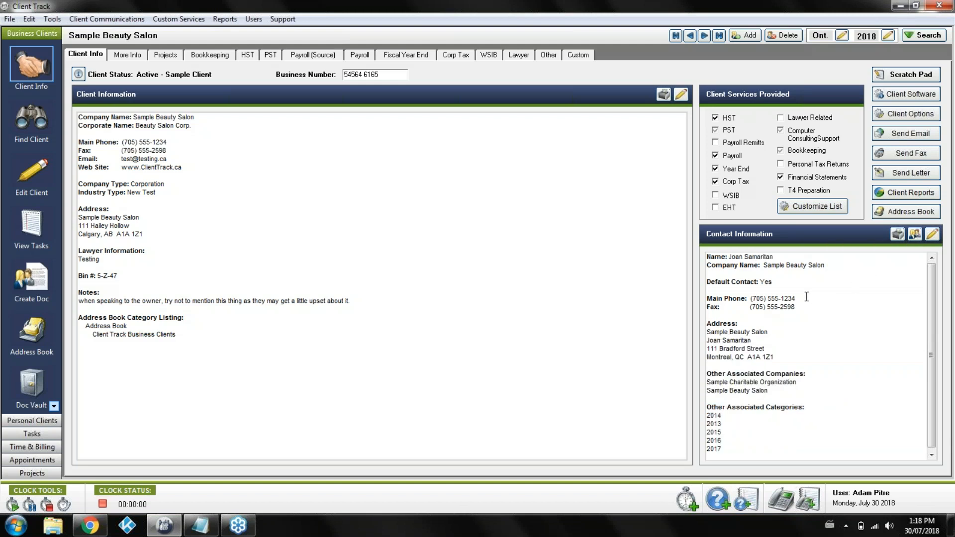
Step to the next client and back to Sample Beauty Salon, then toggle Lawyer Related.
left_click(703, 36)
left_click(688, 36)
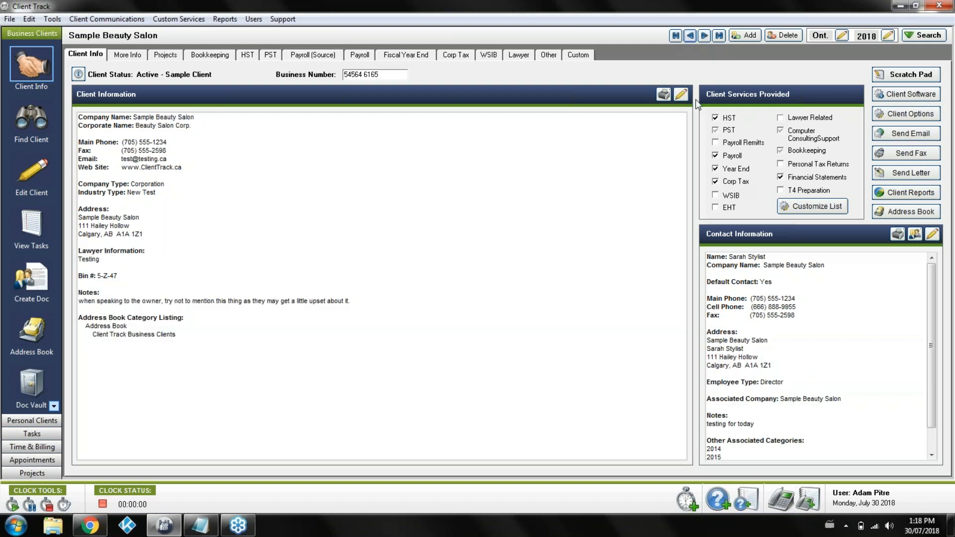
left_click_drag(750, 254, 705, 256)
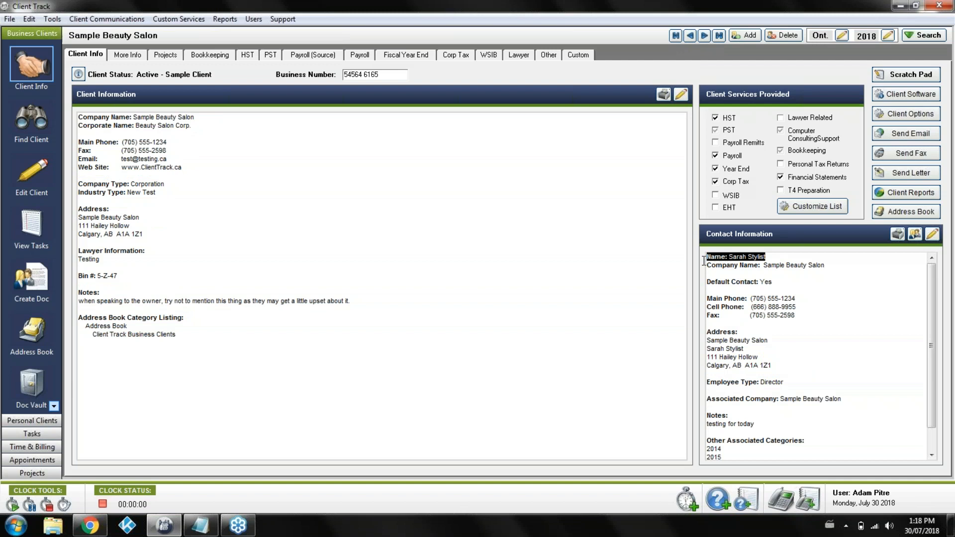
left_click(815, 256)
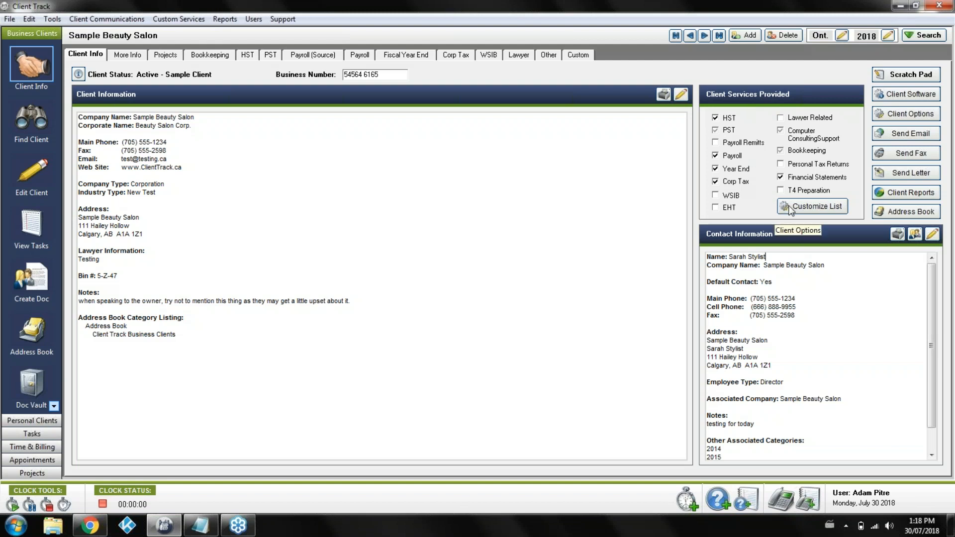
left_click(781, 121)
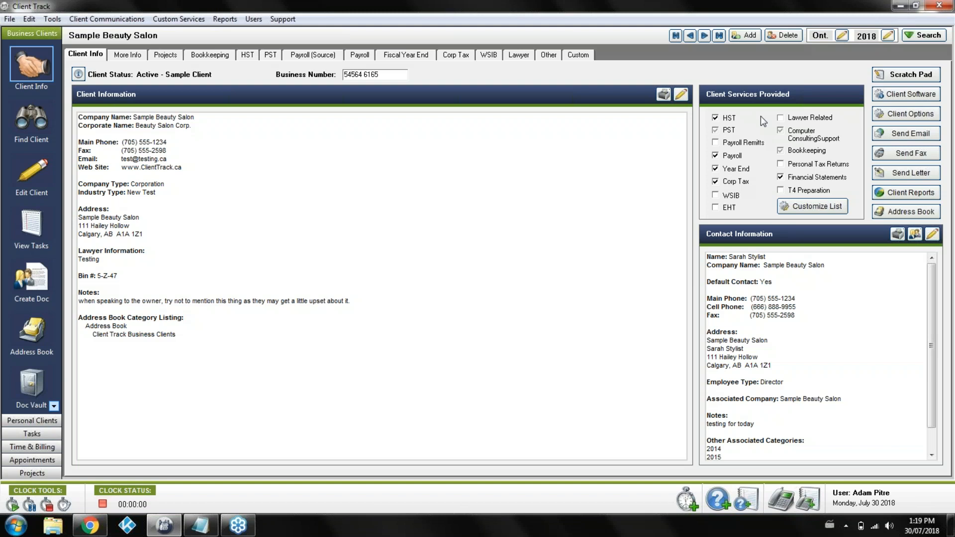
left_click(837, 208)
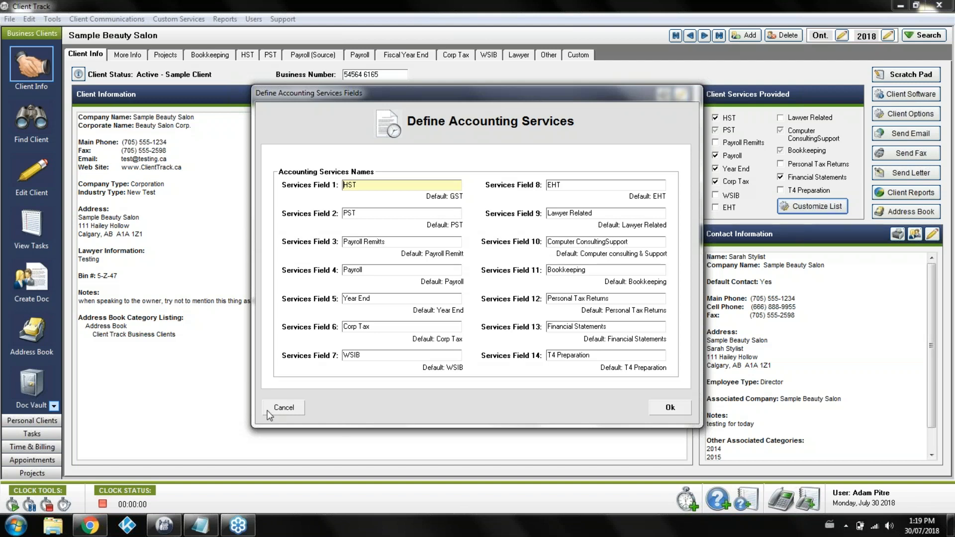
left_click(281, 411)
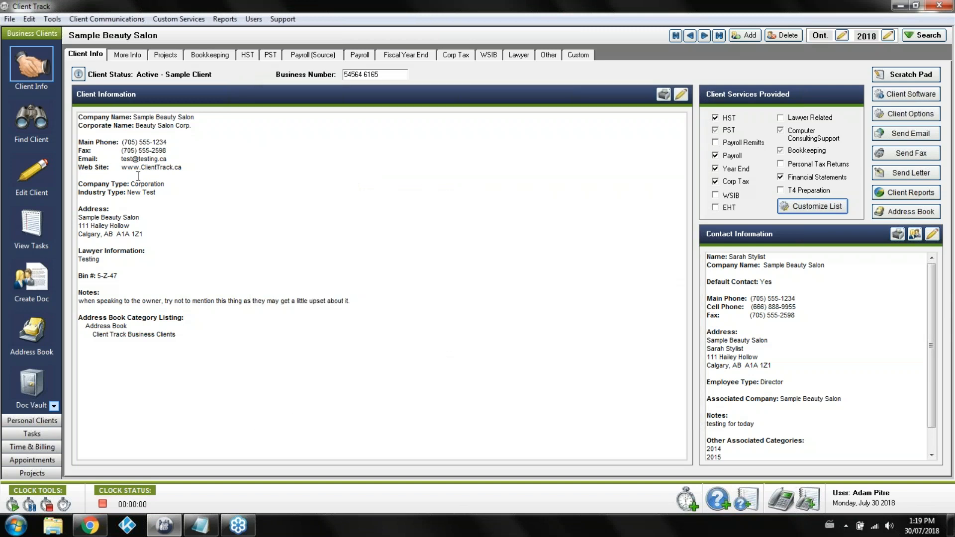
left_click(41, 124)
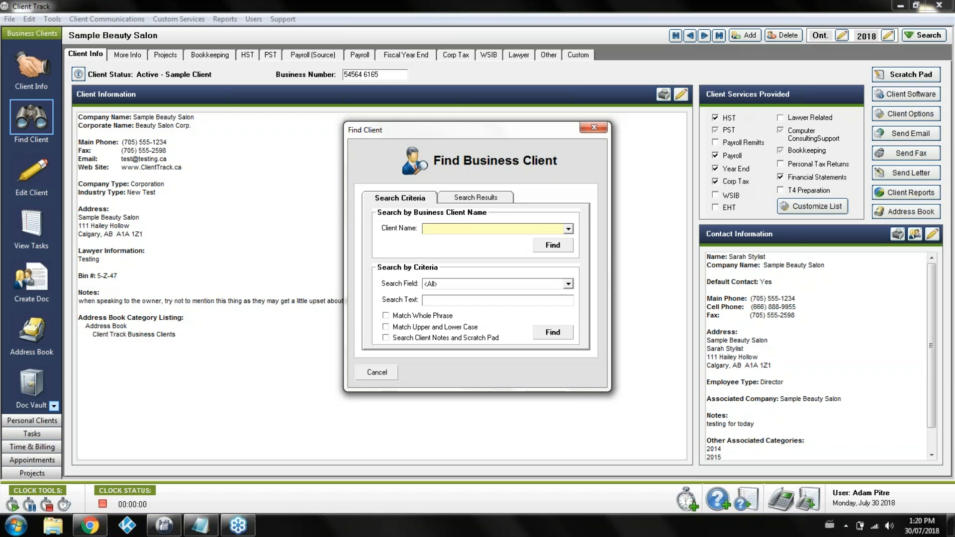
type("Sa")
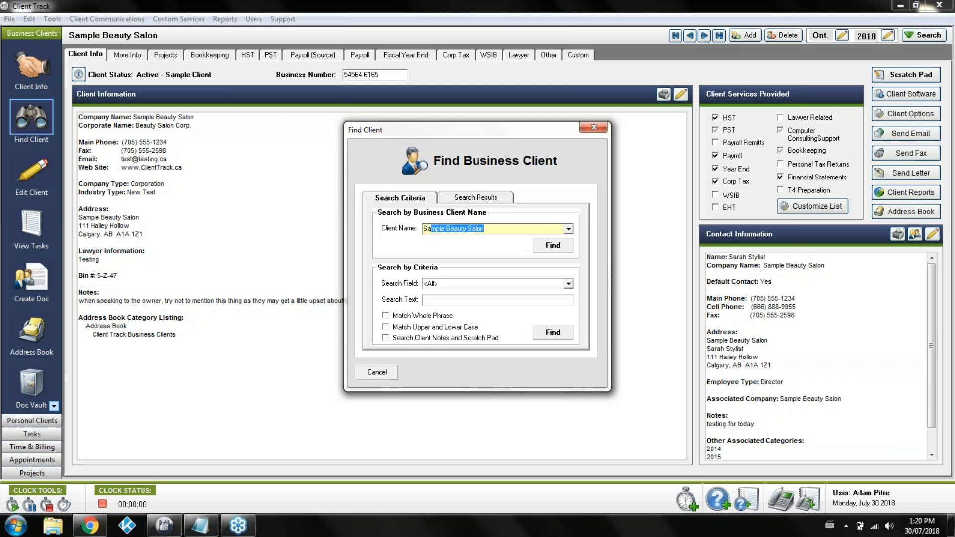
type("mple C")
key("BackSpace")
key("BackSpace")
key("BackSpace")
key("BackSpace")
key("BackSpace")
key("BackSpace")
key("BackSpace")
key("BackSpace")
key("BackSpace")
left_click(444, 299)
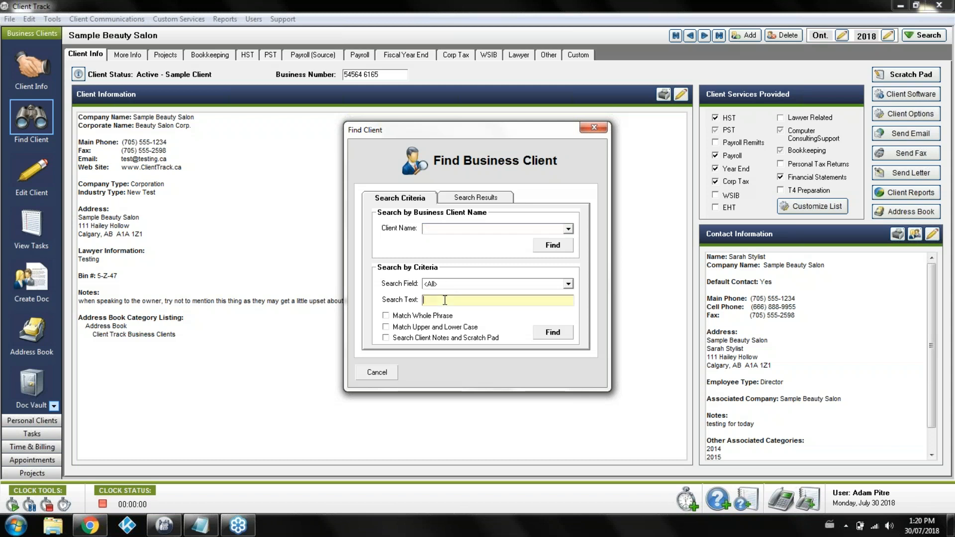
type("1234")
key("Return")
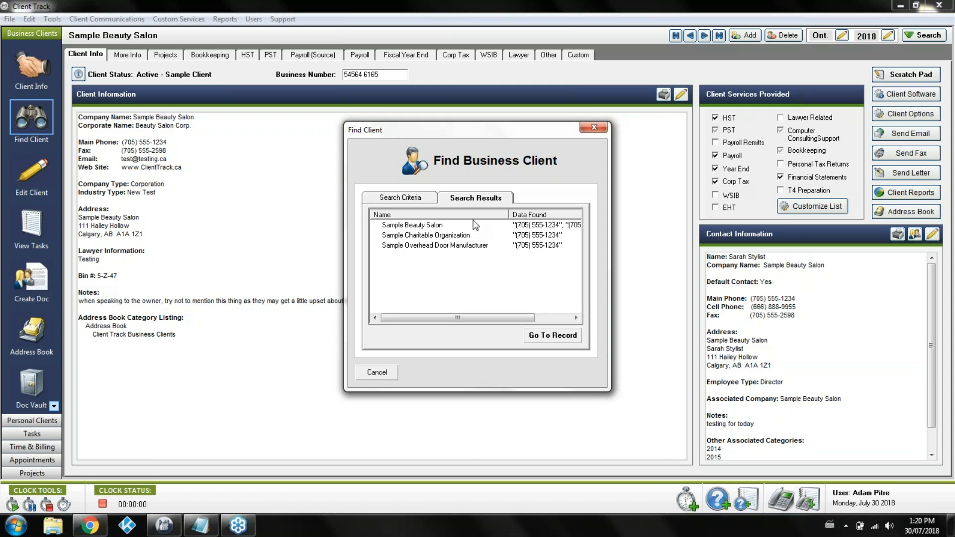
double_click(444, 236)
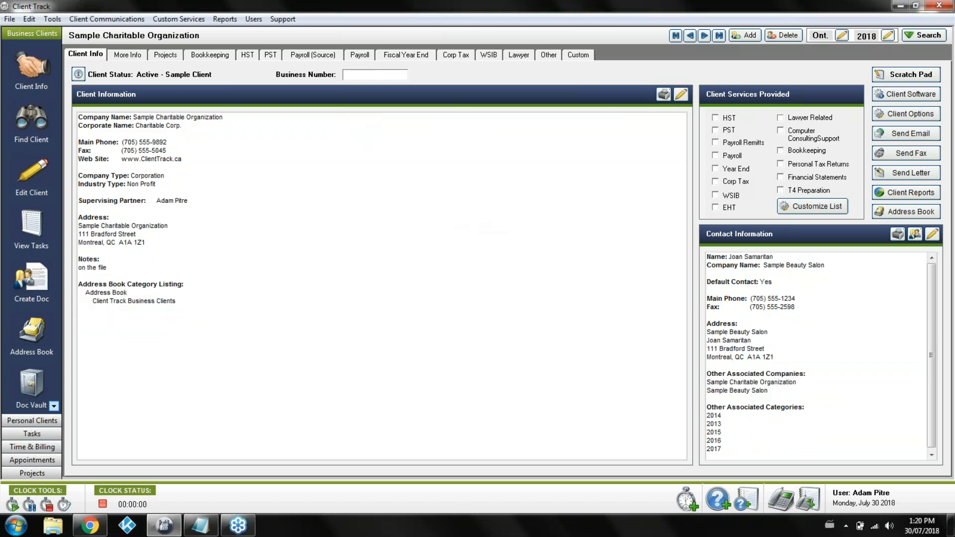
left_click(676, 36)
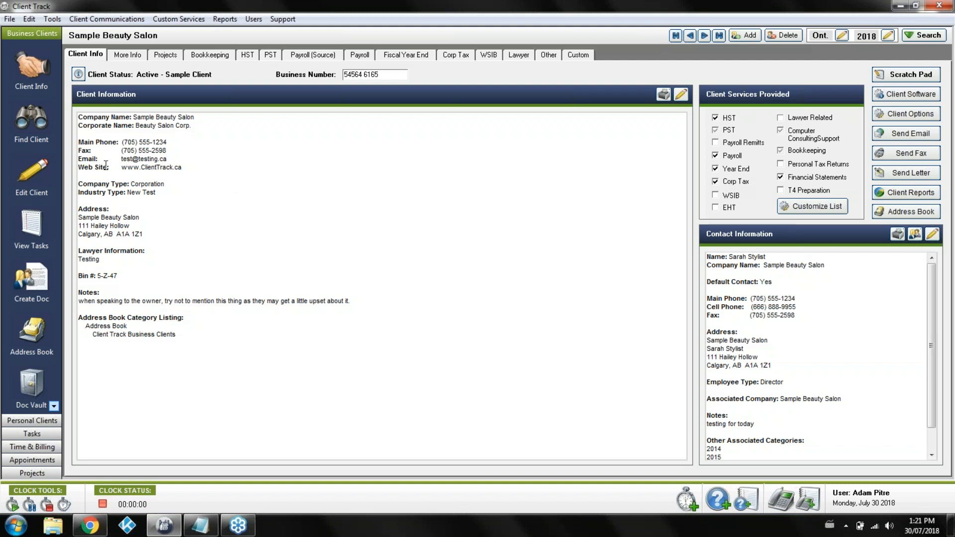
left_click(36, 171)
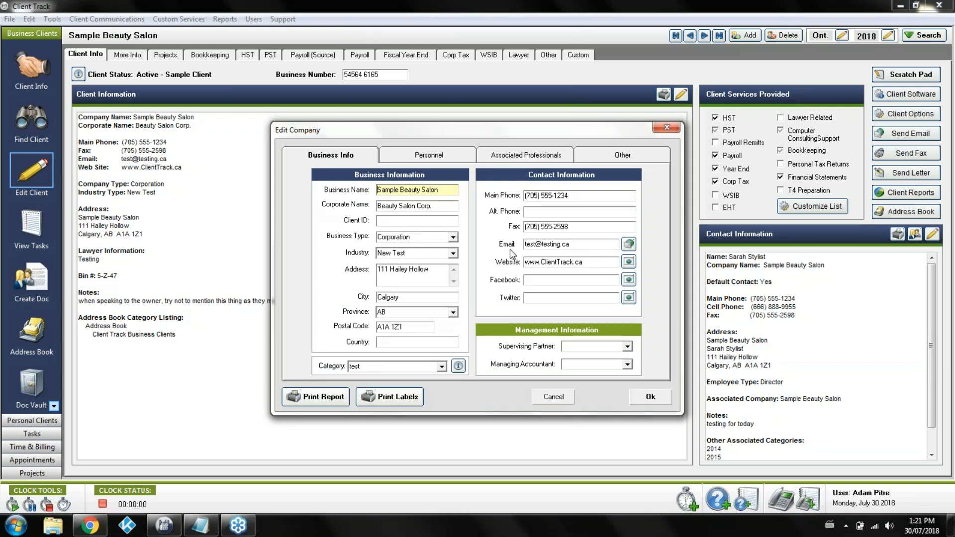
left_click(628, 348)
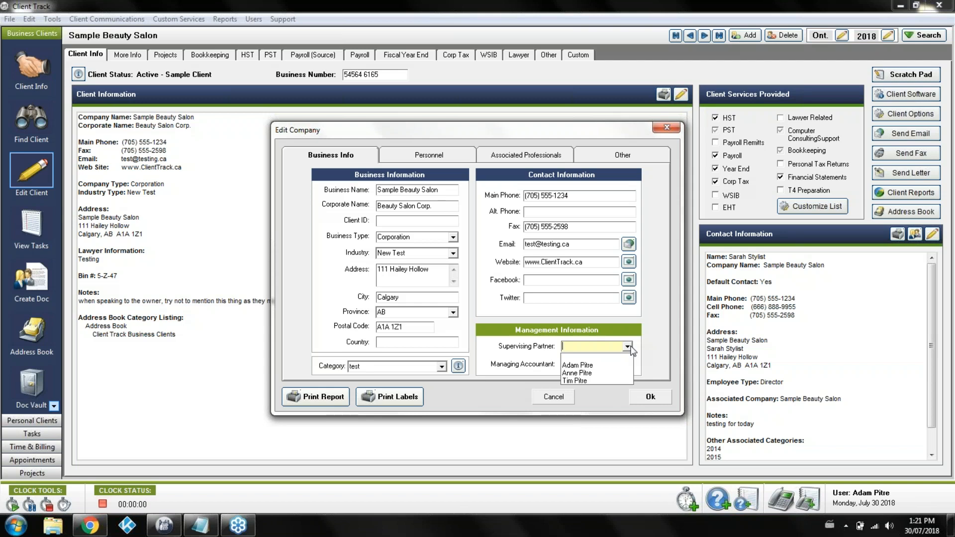
left_click(628, 346)
left_click(628, 347)
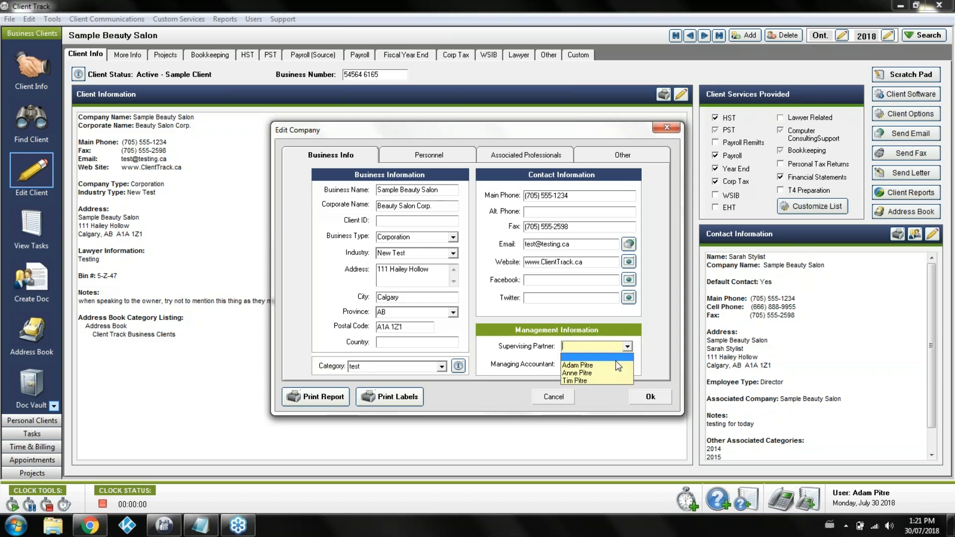
left_click(577, 365)
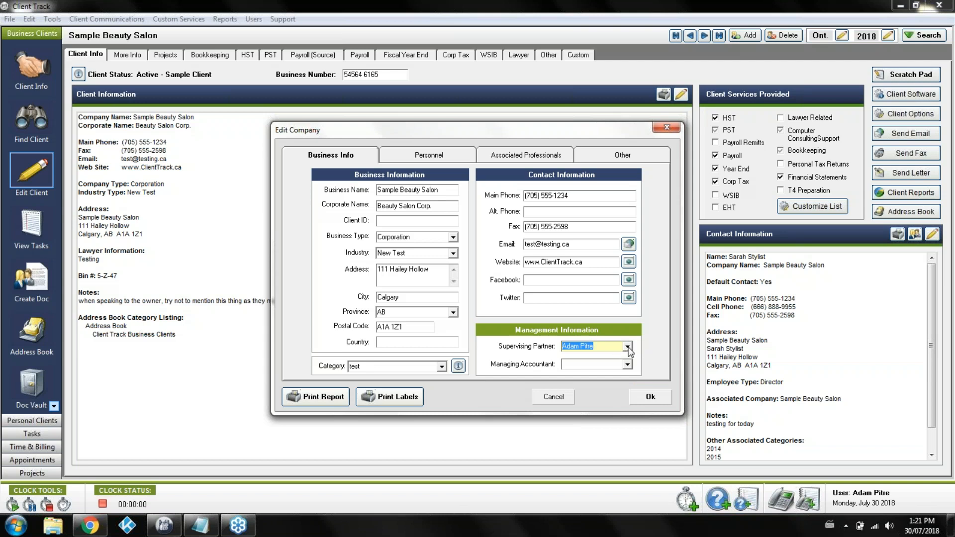
key("BackSpace")
left_click(442, 160)
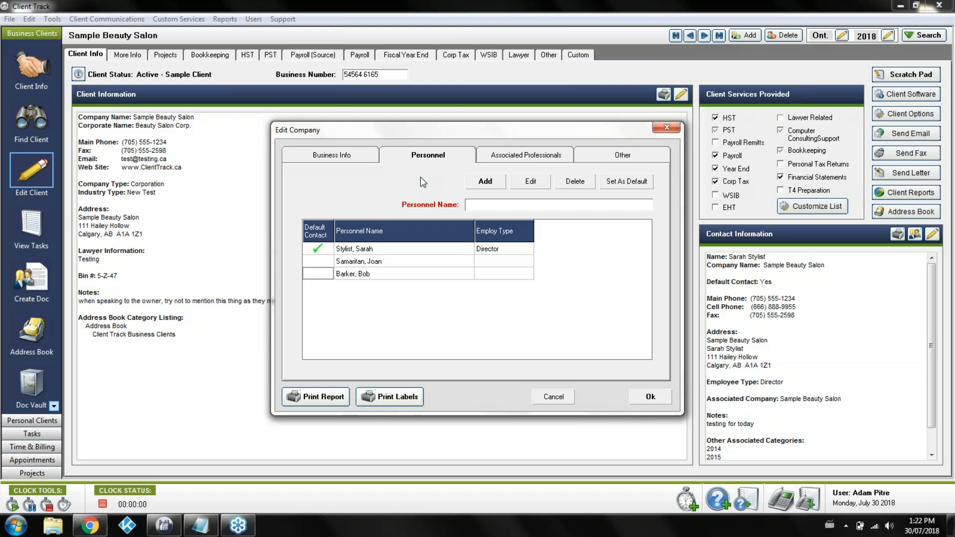
left_click(552, 397)
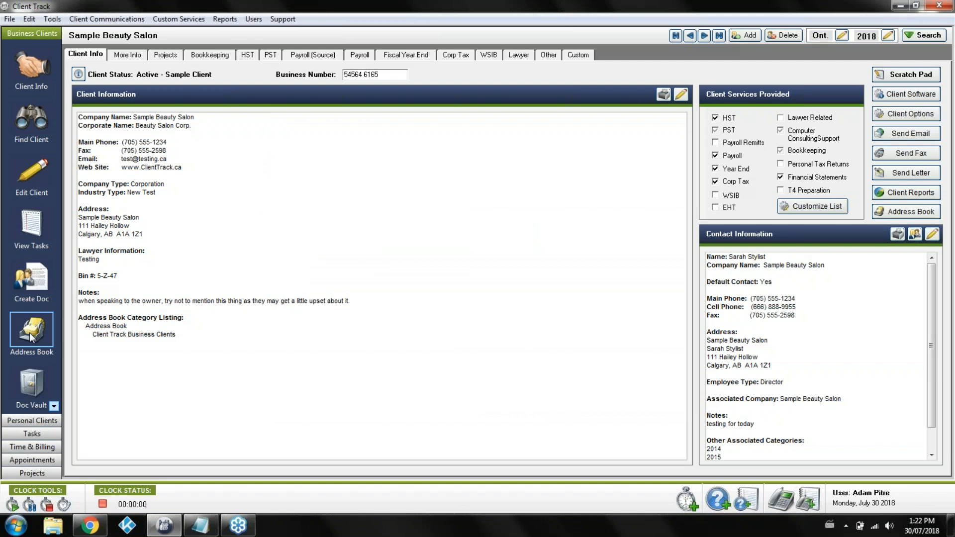
In the Address Book, expand Personal Clients and start, then cancel, copying the lawyer contact to Sample Beauty Salon.
left_click(31, 333)
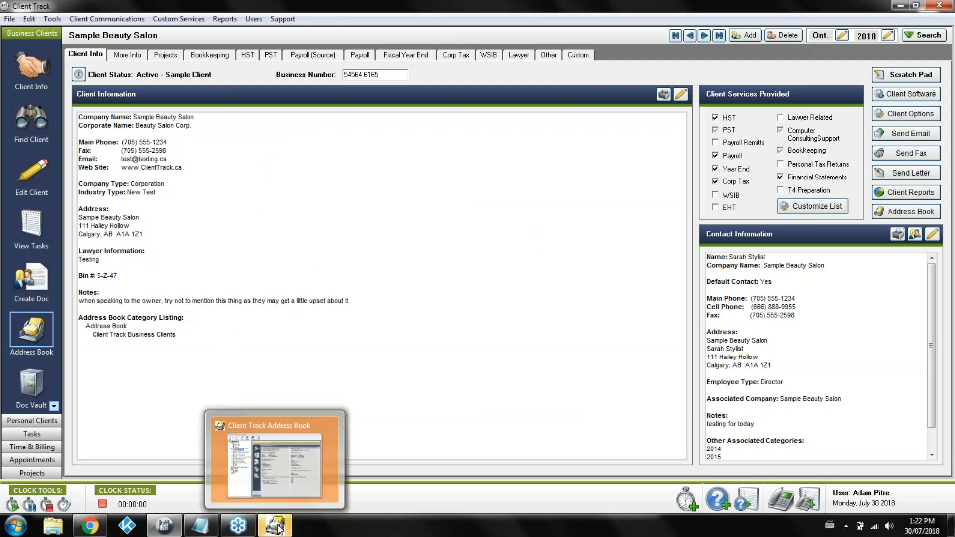
left_click(278, 526)
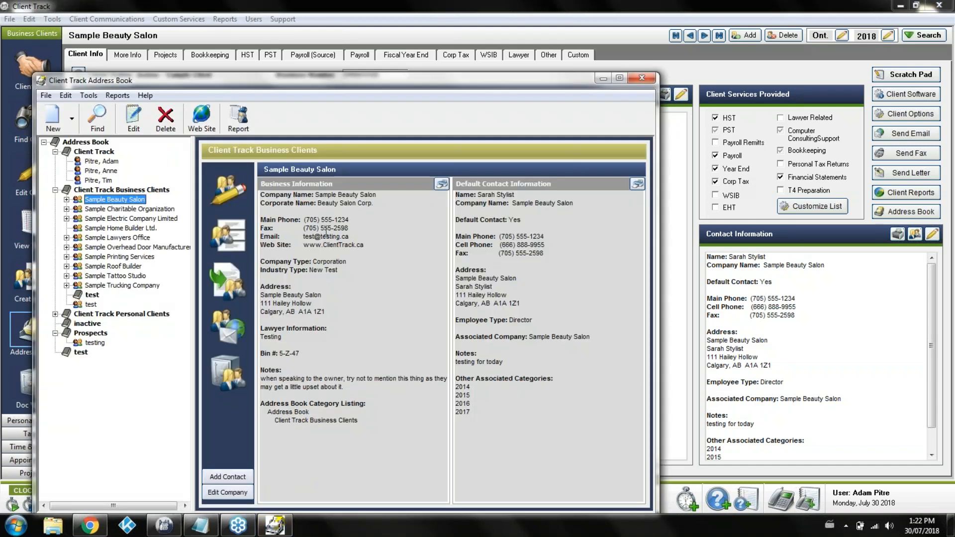
left_click(55, 314)
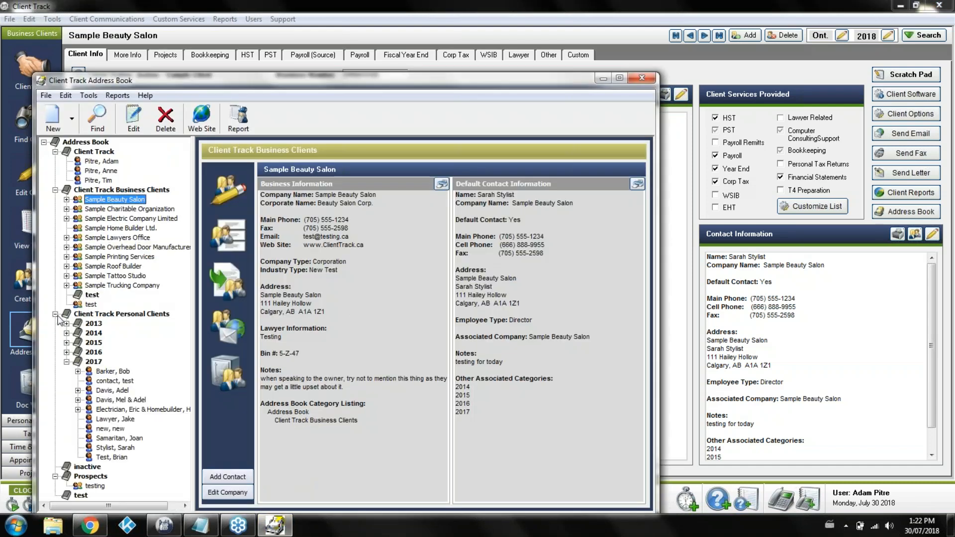
right_click(110, 419)
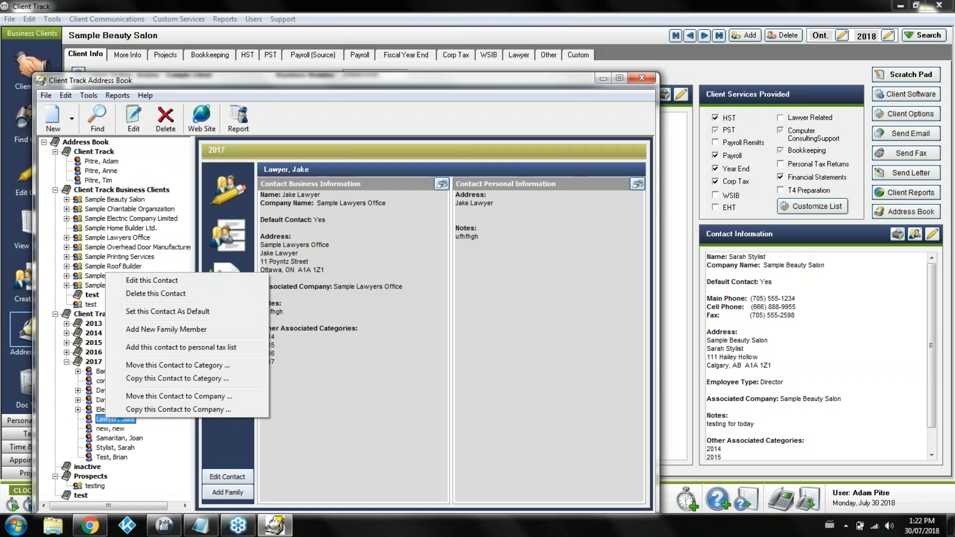
left_click(168, 410)
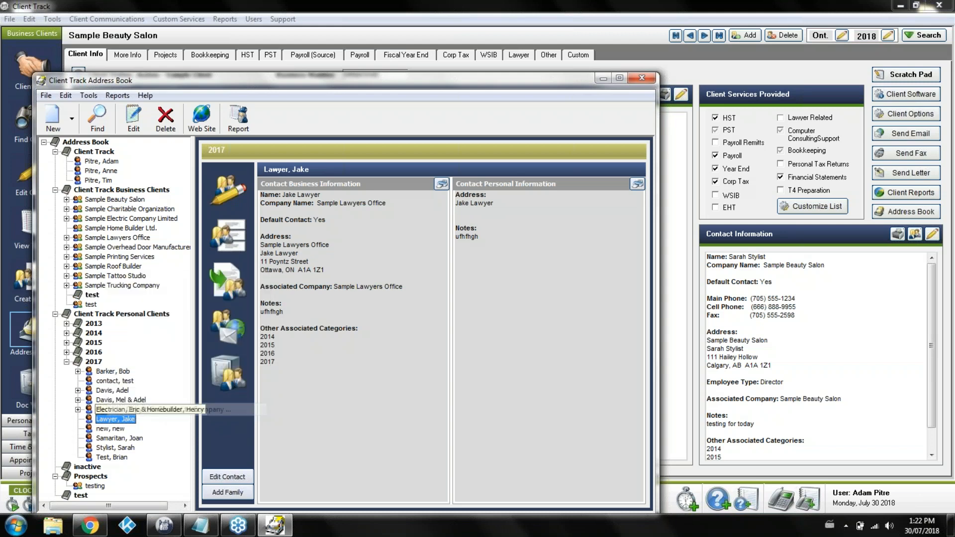
left_click(537, 284)
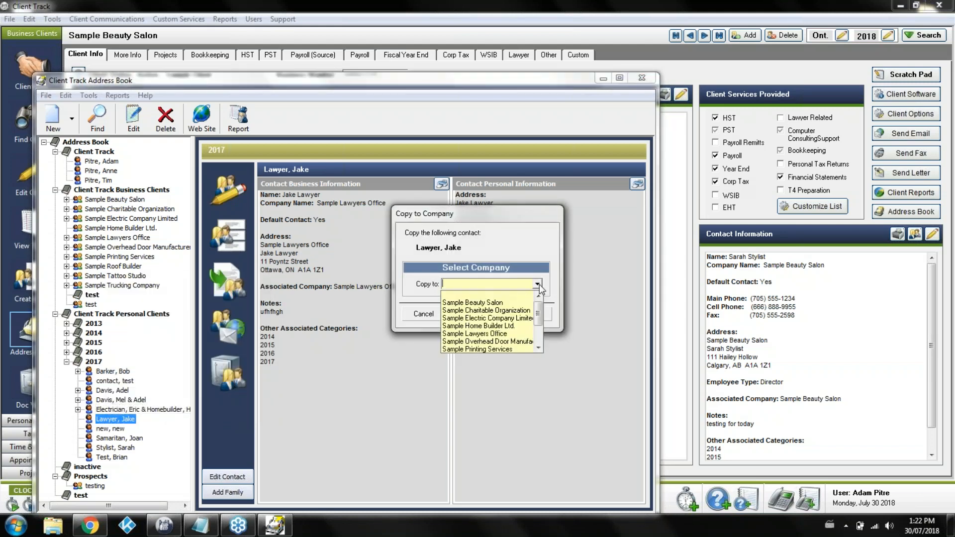
left_click(520, 304)
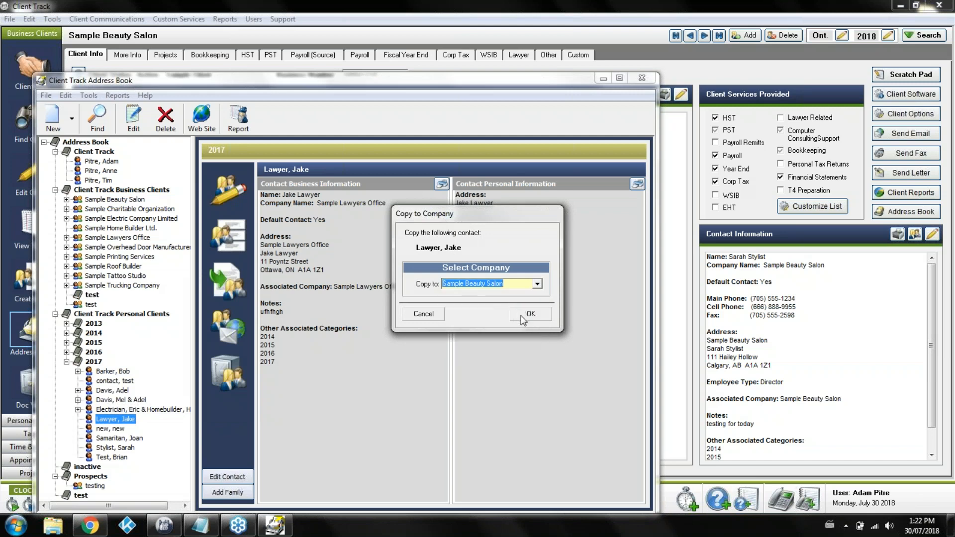
left_click(423, 314)
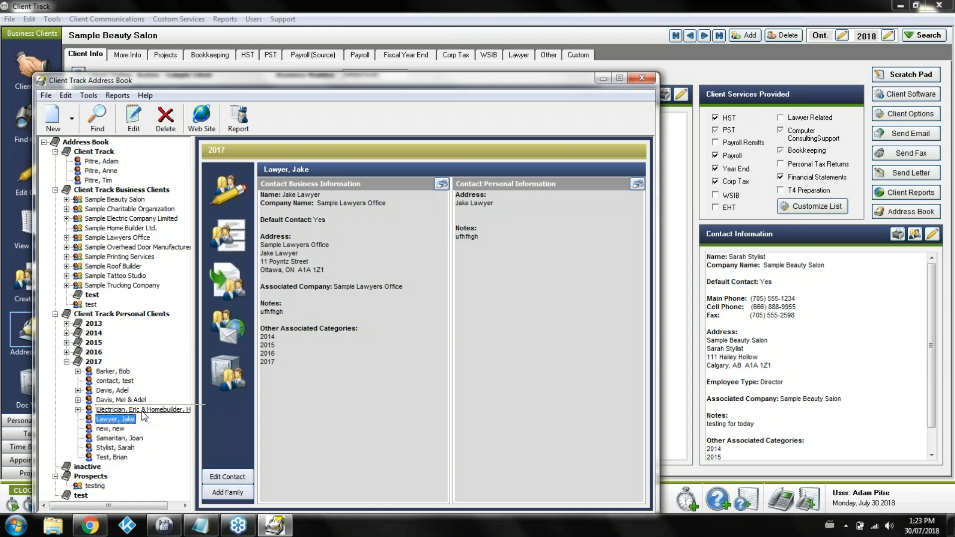
Browse the contacts under Sample Beauty Salon, then close the Address Book.
left_click(66, 200)
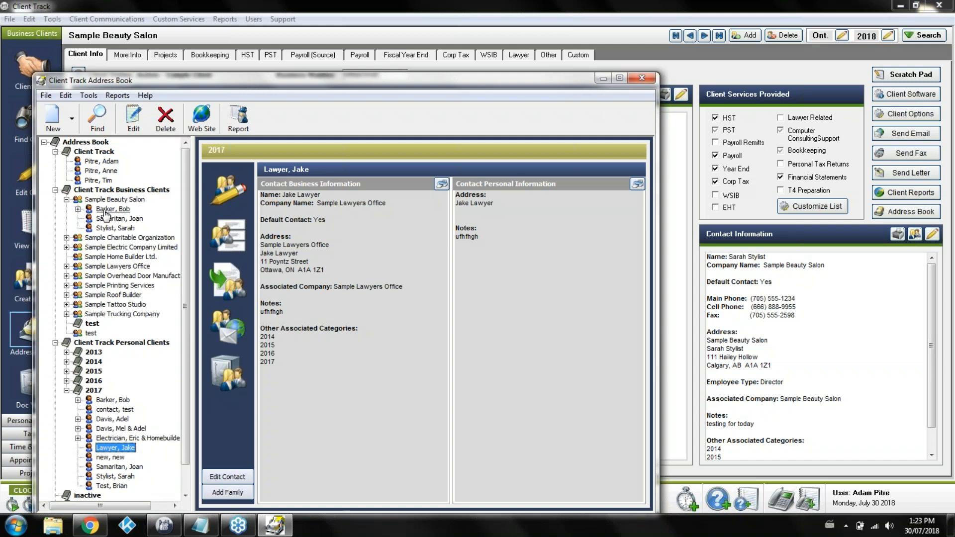
left_click(105, 209)
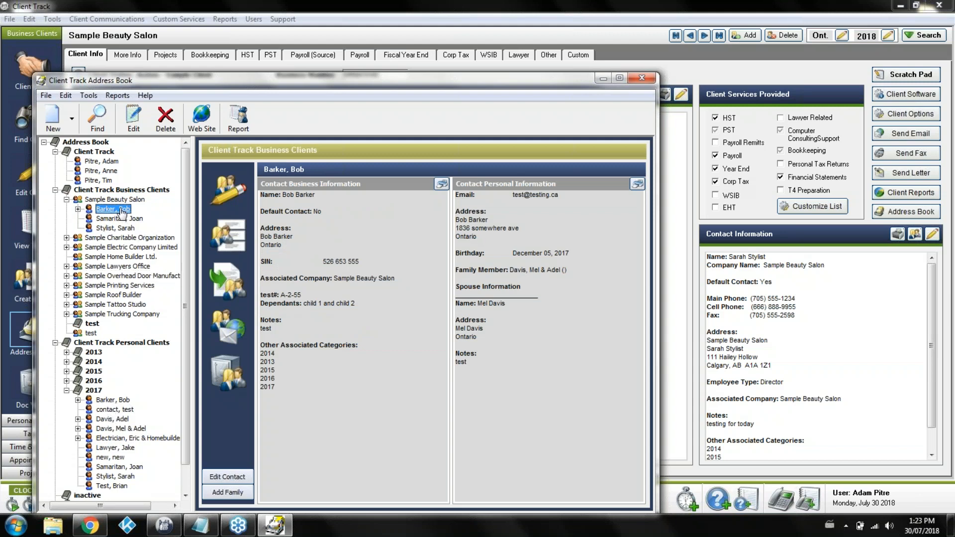
left_click(115, 409)
left_click(113, 400)
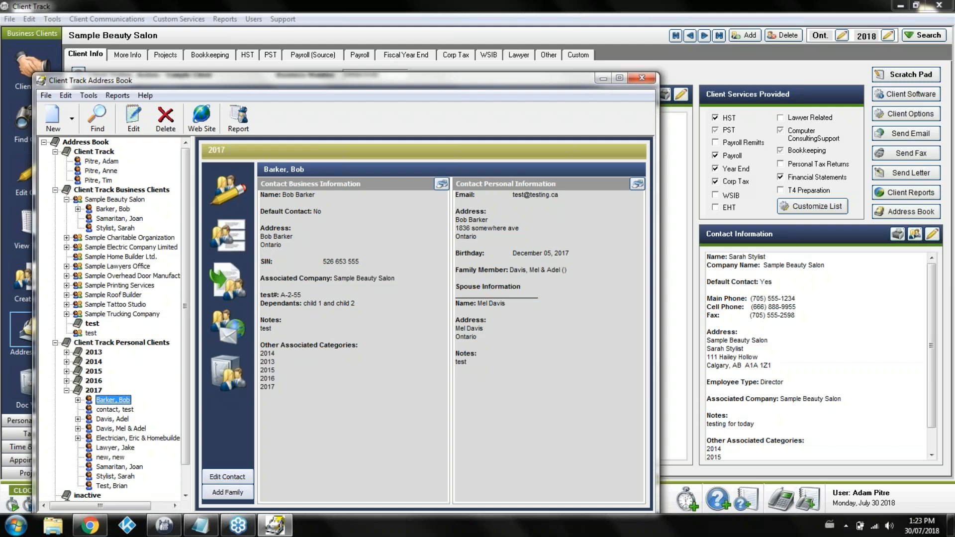
left_click(642, 78)
left_click(31, 173)
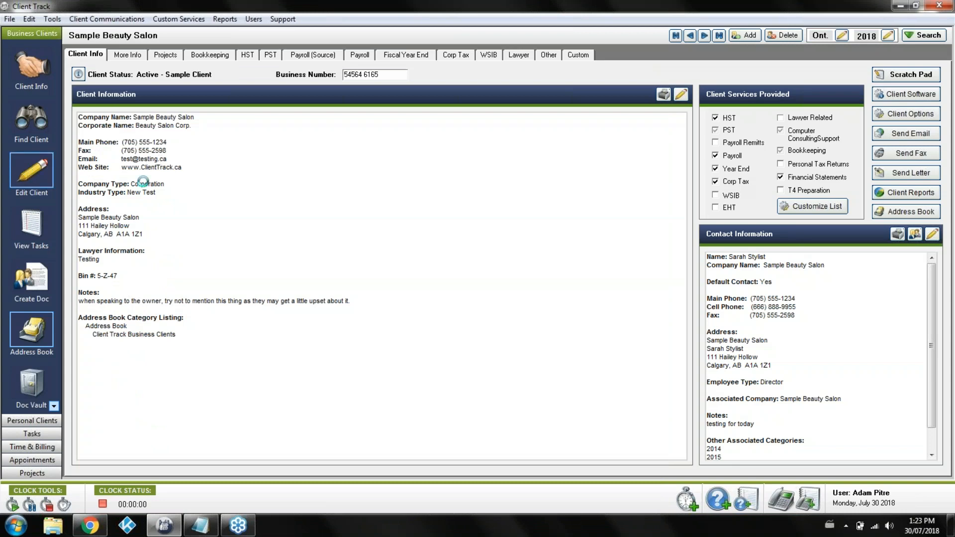
On the Personnel tab, clear the typed personnel name and open the director's contact for editing.
left_click(429, 155)
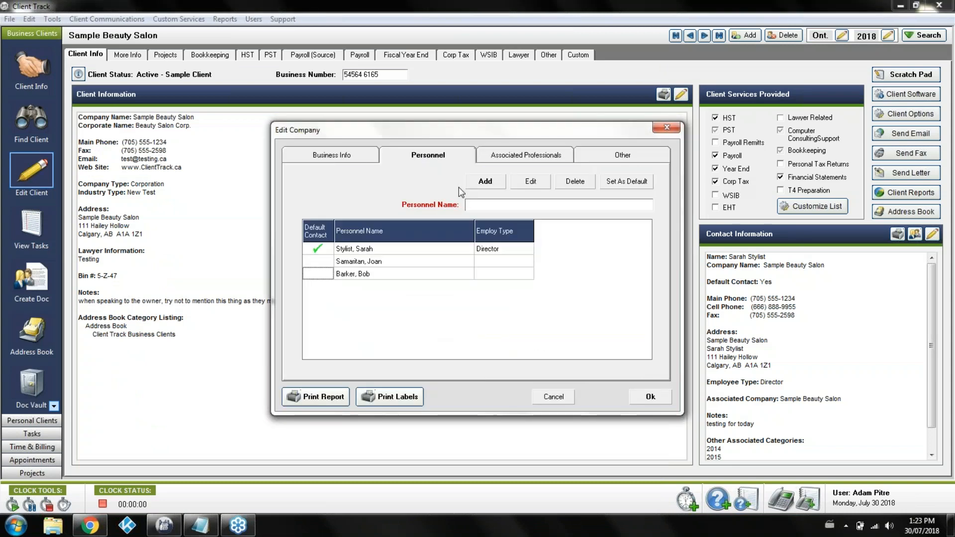
left_click(479, 202)
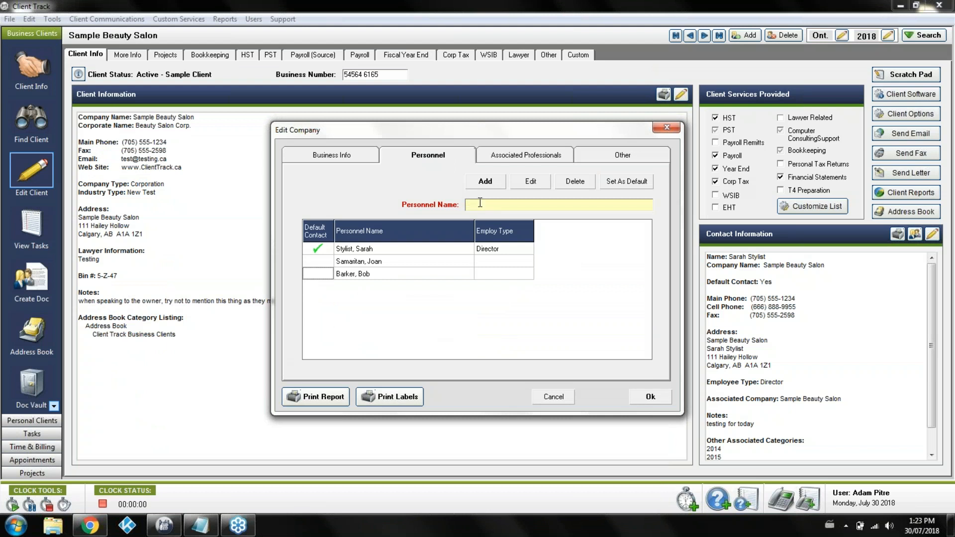
type("fi")
type("middle last")
left_click_drag(506, 203, 438, 204)
key("BackSpace")
left_click(420, 247)
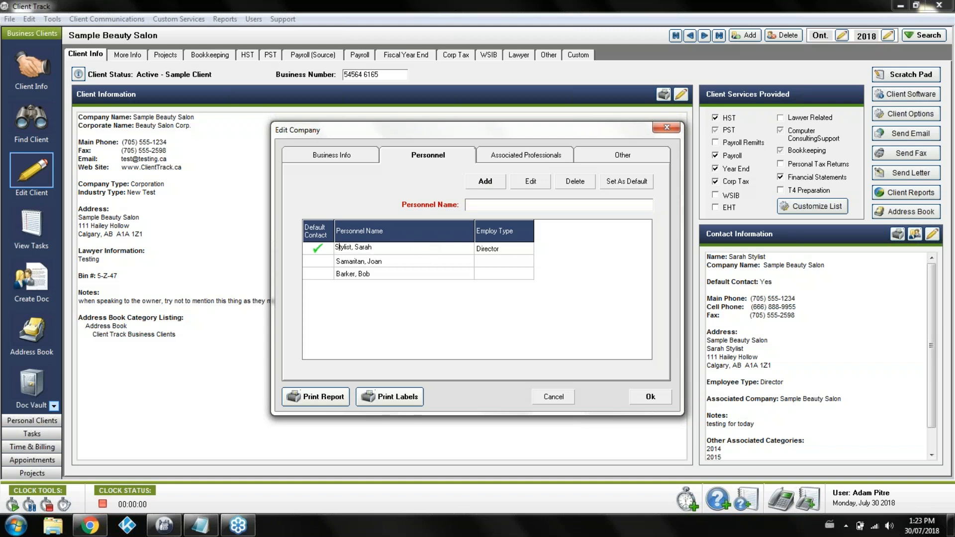
left_click(529, 181)
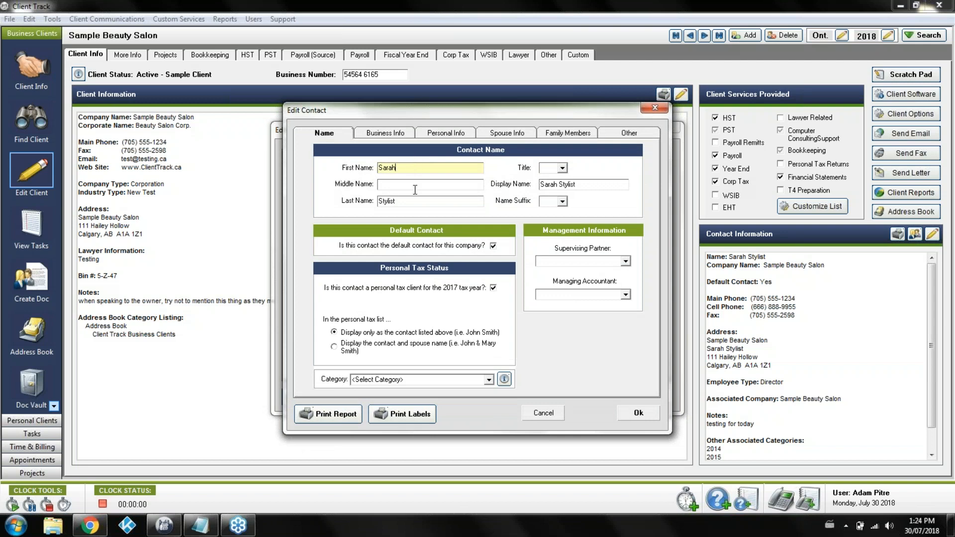
key("Tab")
key("Tab")
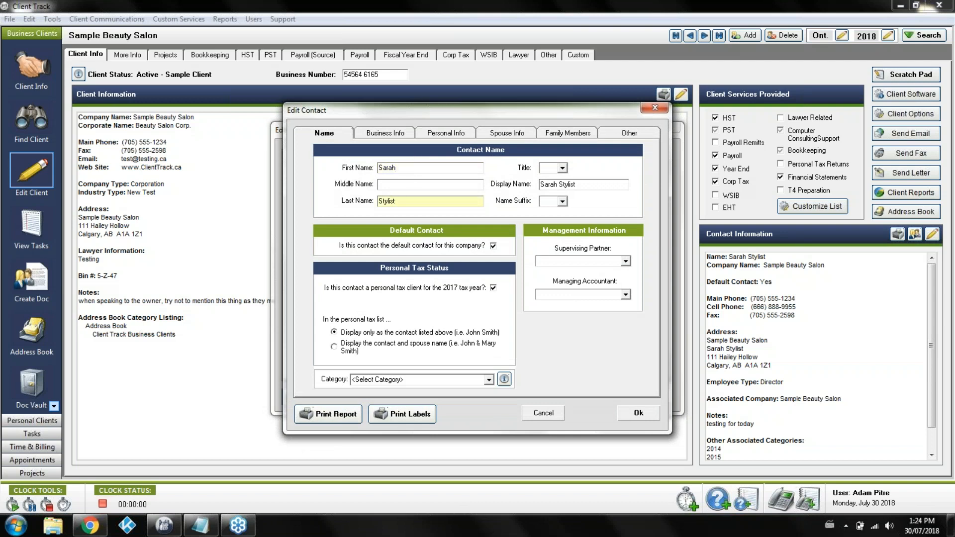
left_click(380, 134)
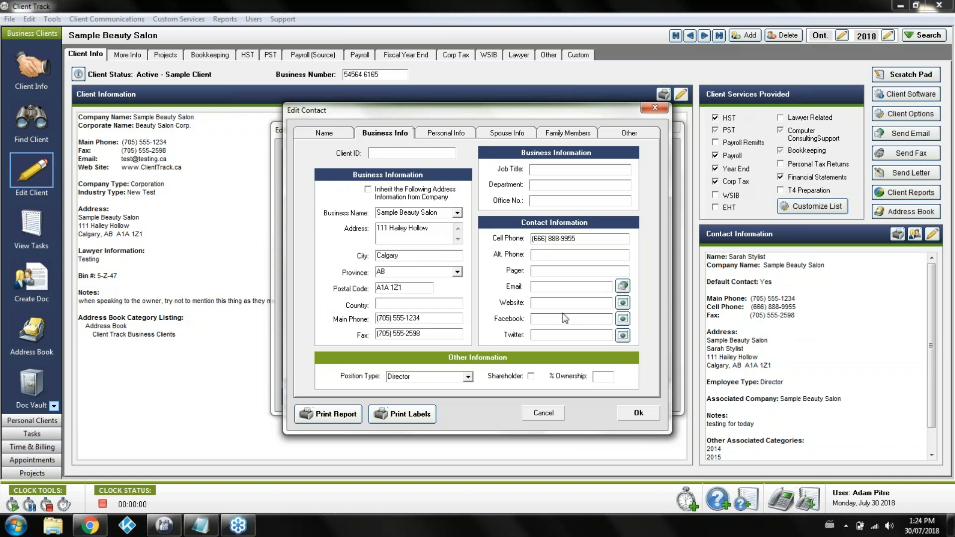
left_click(462, 136)
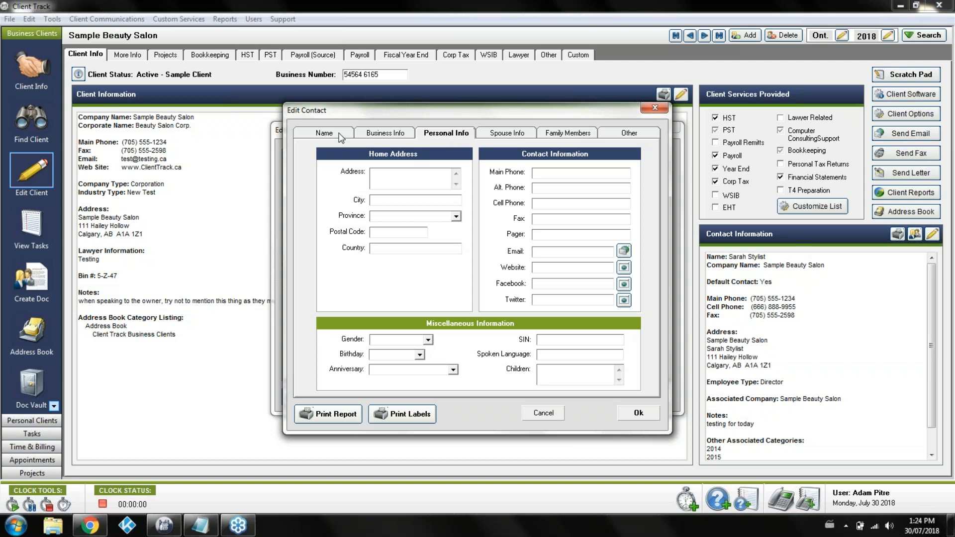
left_click(342, 138)
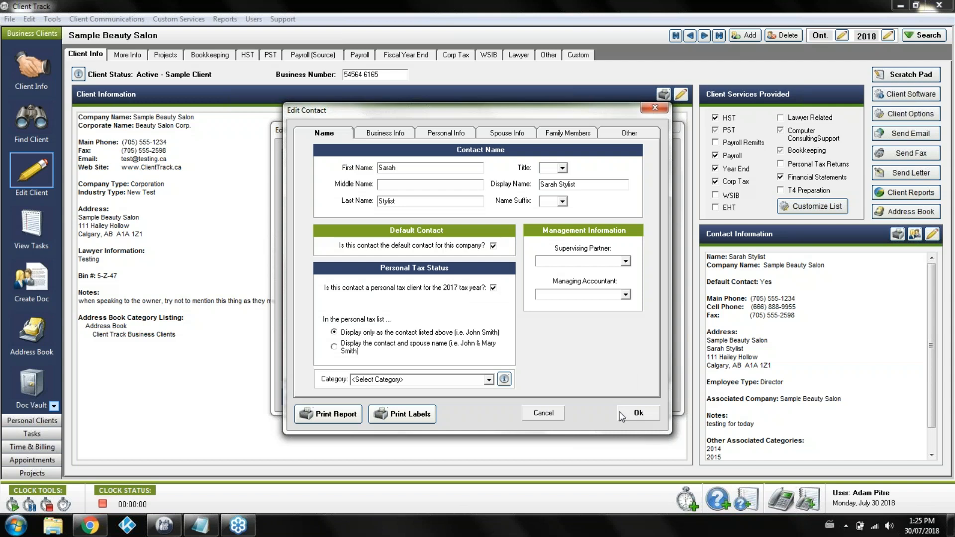
left_click(543, 412)
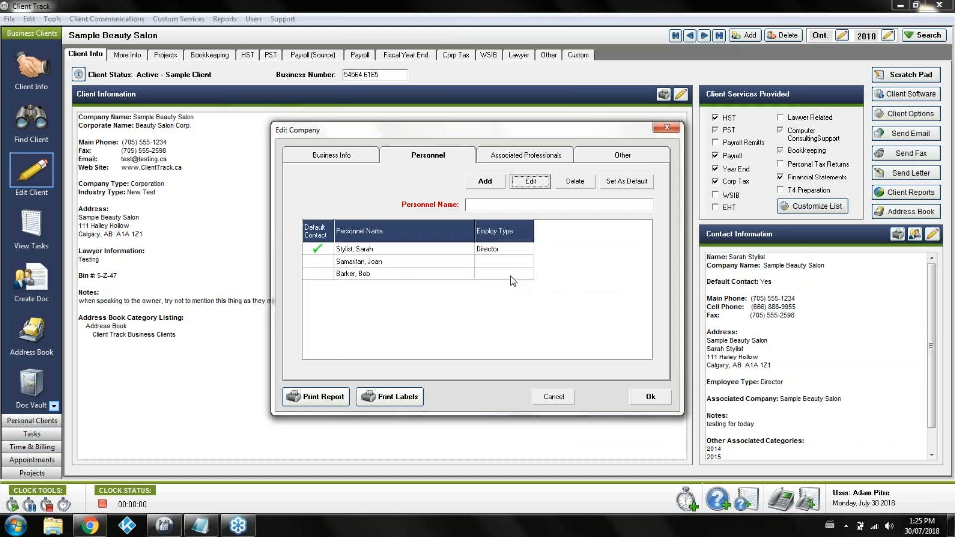
Move the default contact to other people, then restore the director as default.
left_click(318, 261)
left_click(319, 273)
left_click(323, 248)
Check the Associated Professionals tab, reposition the dialog, and show the Other tab's details.
left_click(540, 161)
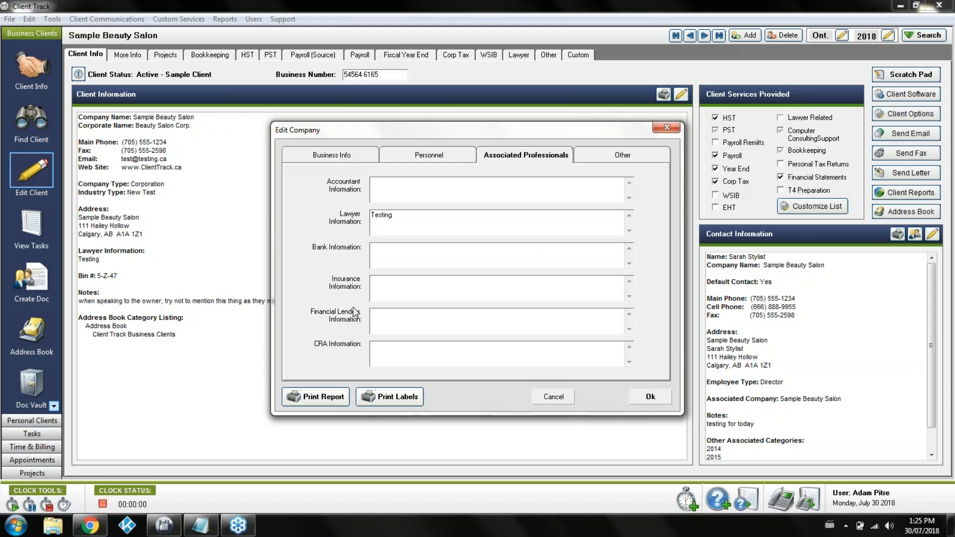
left_click(396, 219)
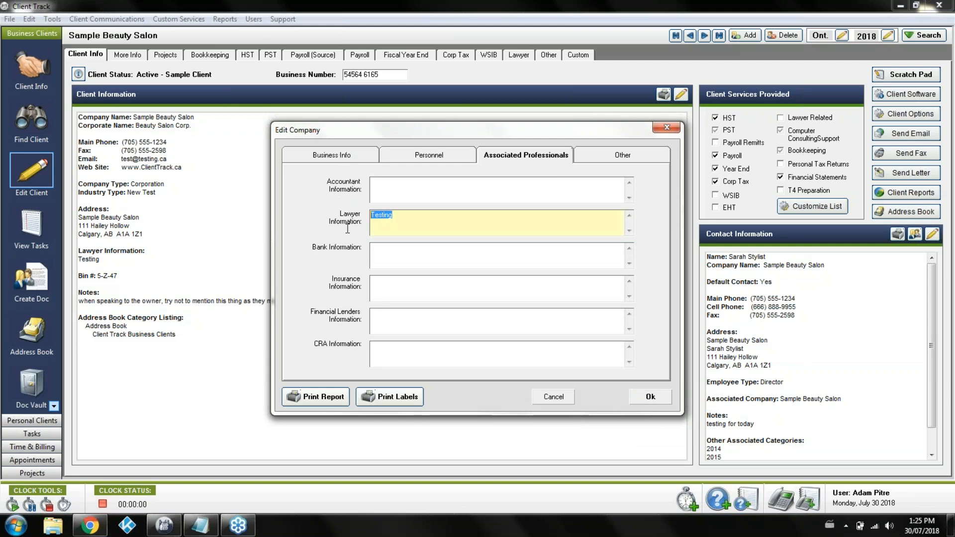
left_click_drag(313, 135, 418, 131)
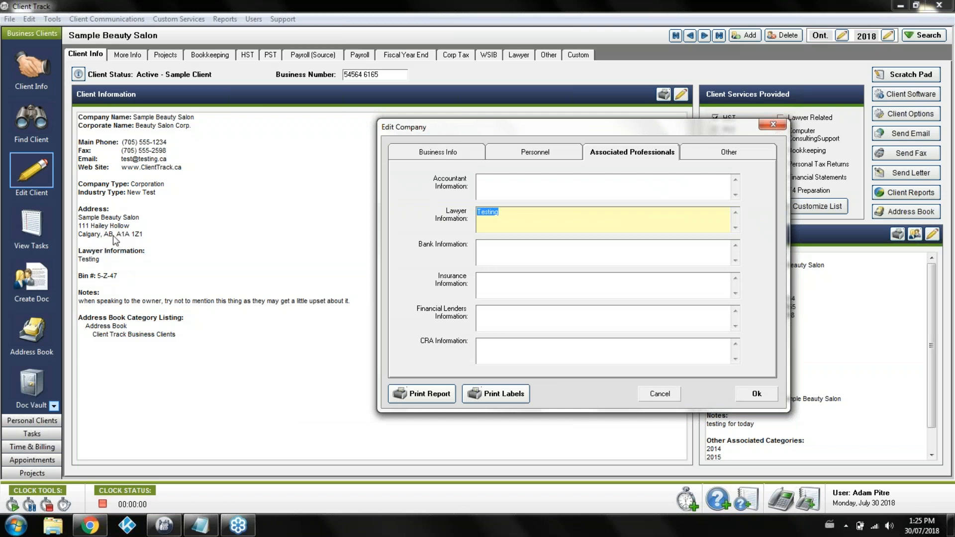
left_click_drag(617, 133, 537, 121)
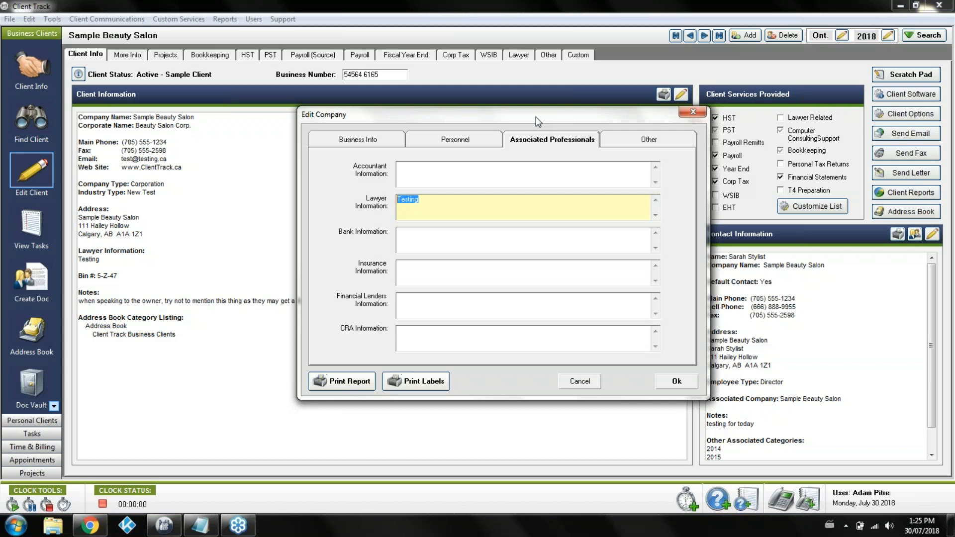
left_click(627, 142)
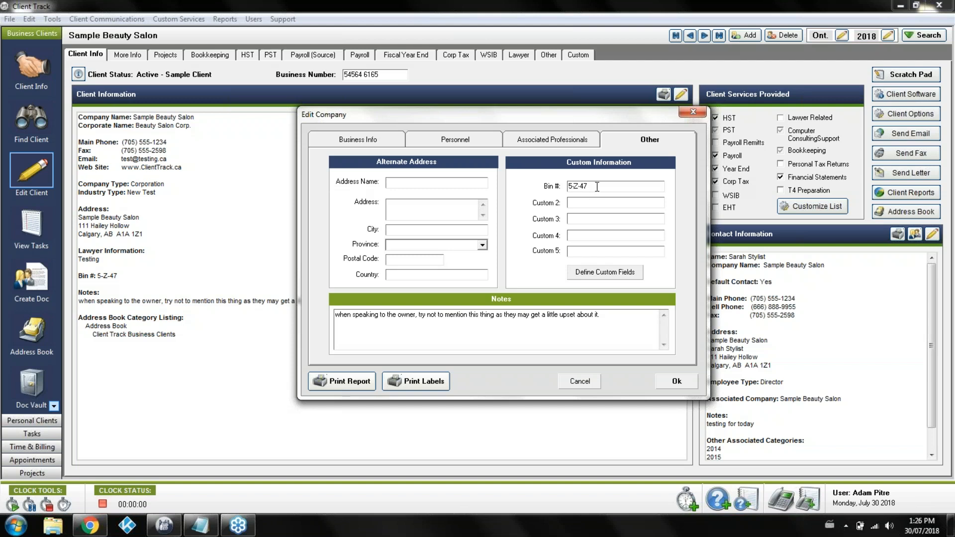
left_click(610, 273)
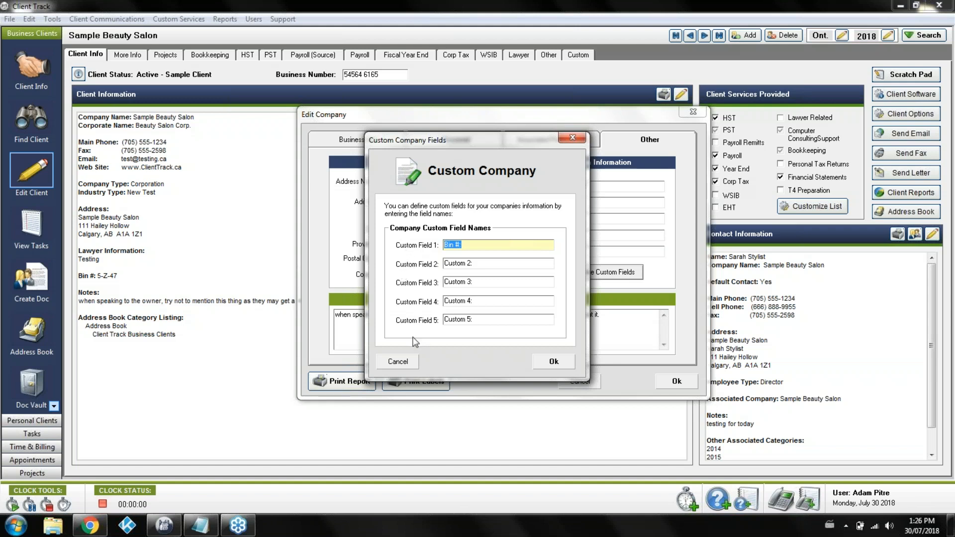
left_click(410, 364)
left_click(605, 187)
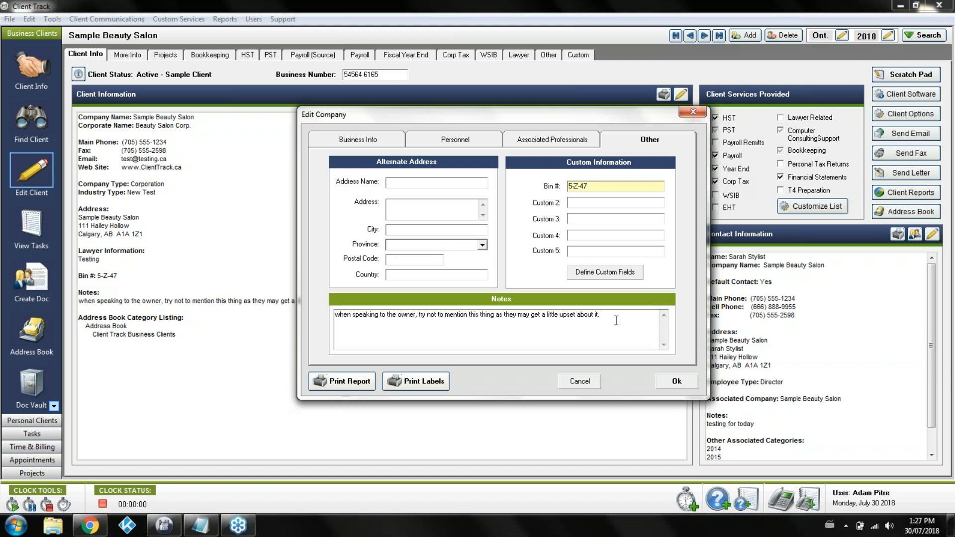
Save the company edits with Ok, keeping Bin # 5-Z-47 and the owner note.
left_click_drag(615, 320, 305, 330)
left_click_drag(375, 113, 496, 111)
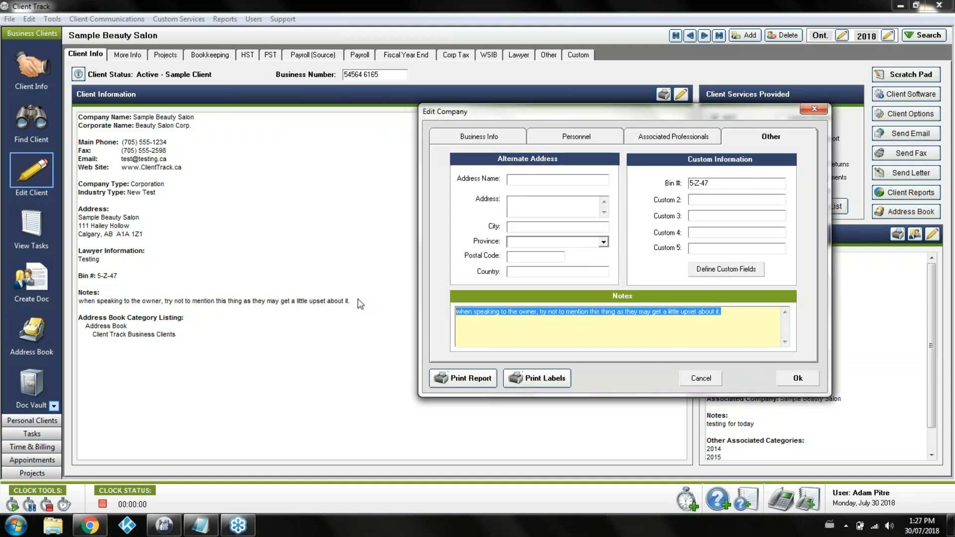
left_click(731, 312)
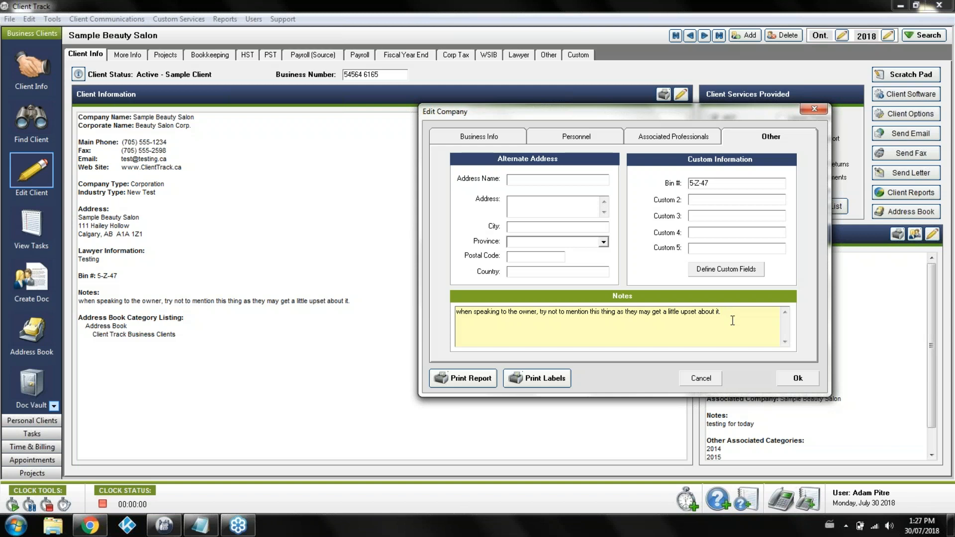
left_click(799, 379)
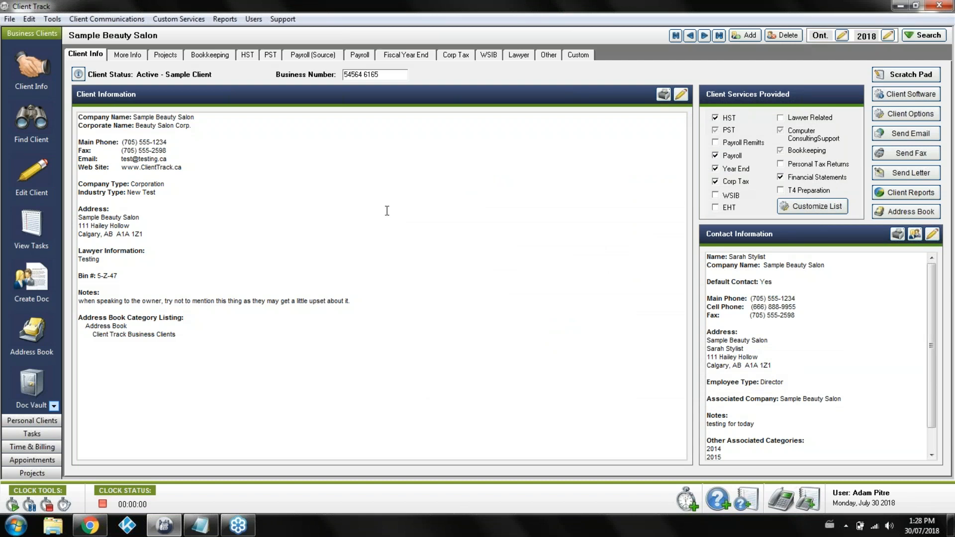
Open Sample Beauty Salon's More Info page with 4 missing items and 116 communication entries.
left_click(134, 56)
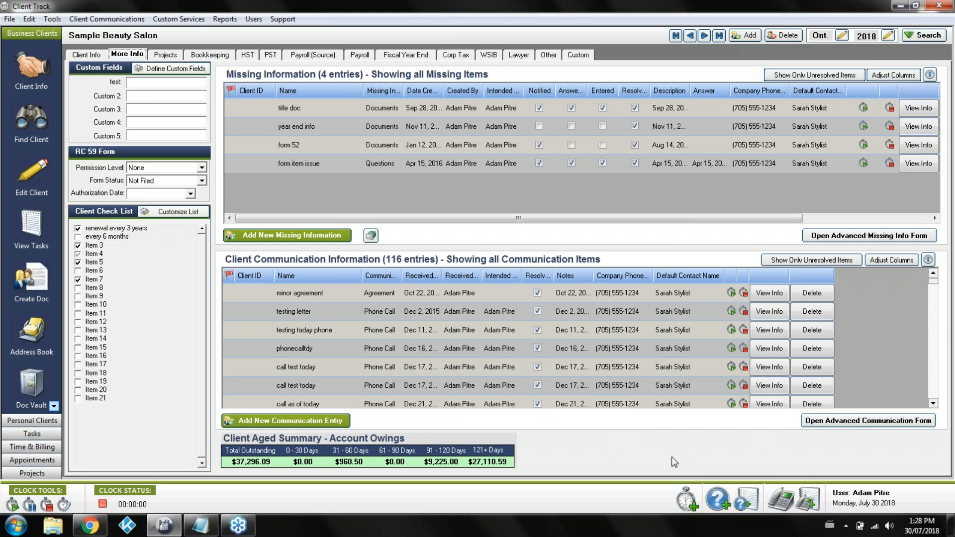
left_click(809, 497)
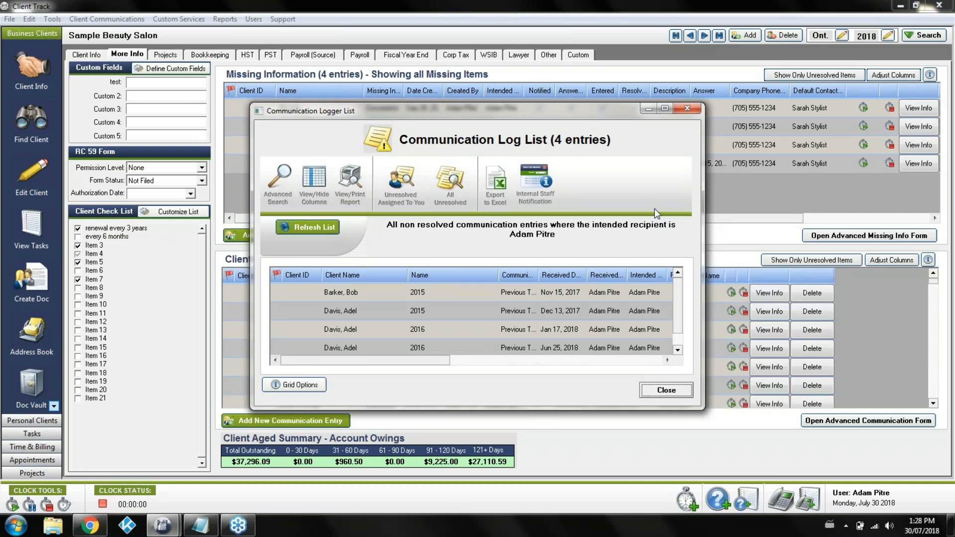
left_click(649, 386)
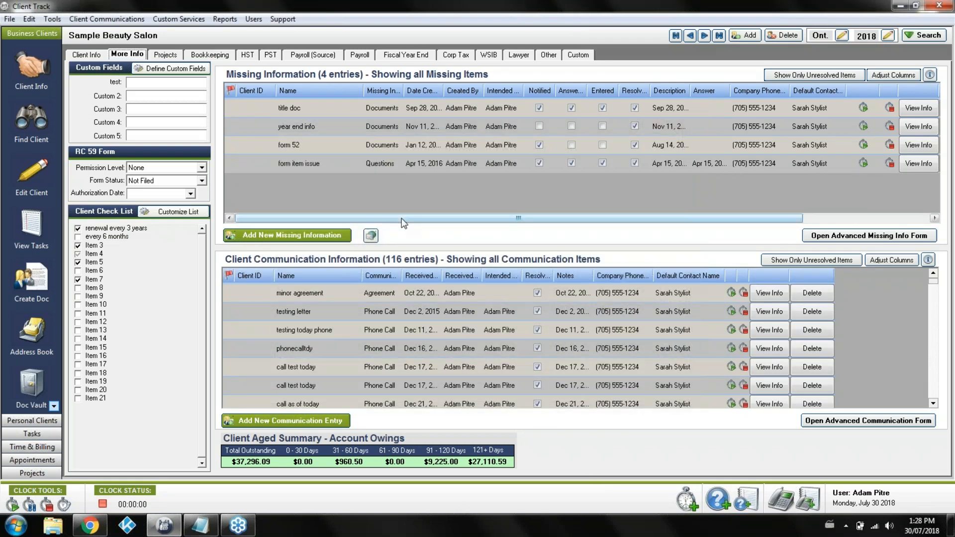
left_click(290, 239)
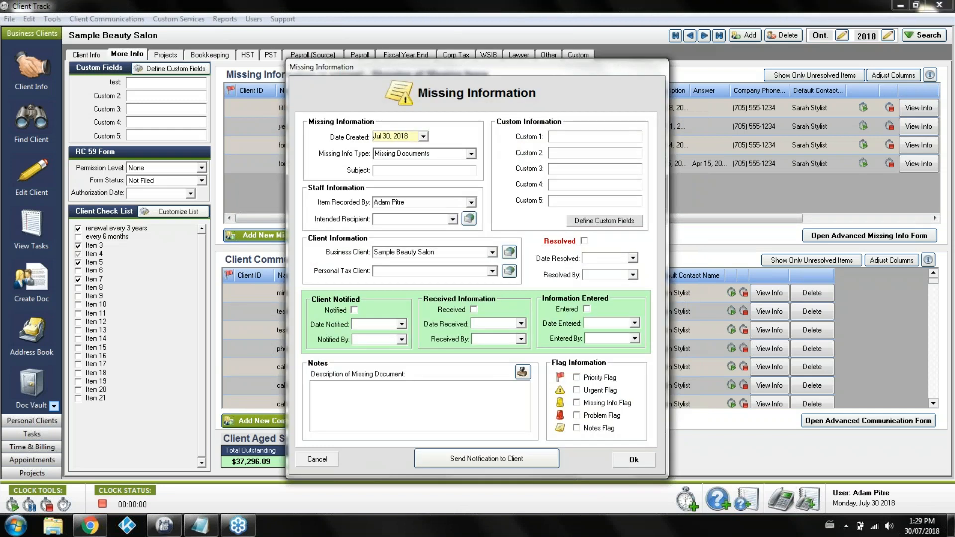
left_click(471, 252)
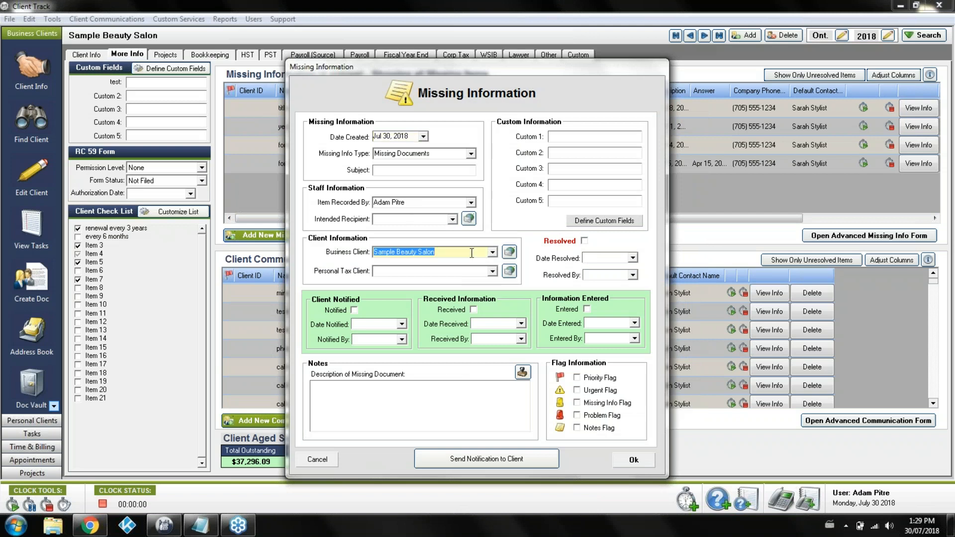
left_click(316, 459)
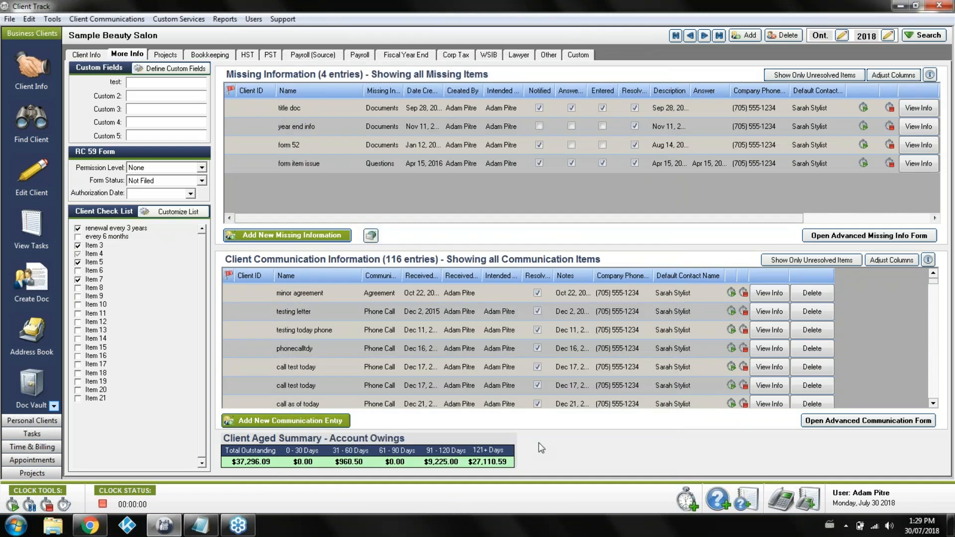
left_click(723, 501)
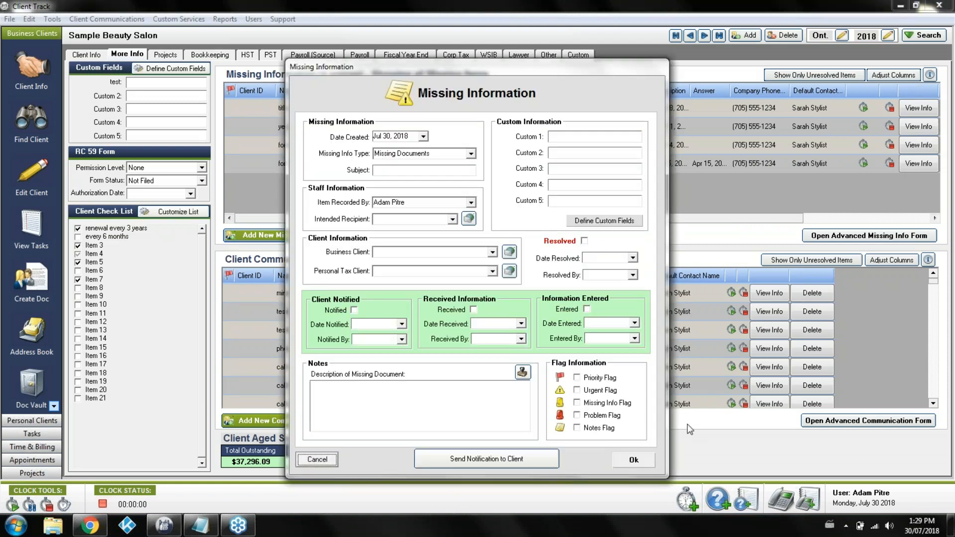
left_click(492, 252)
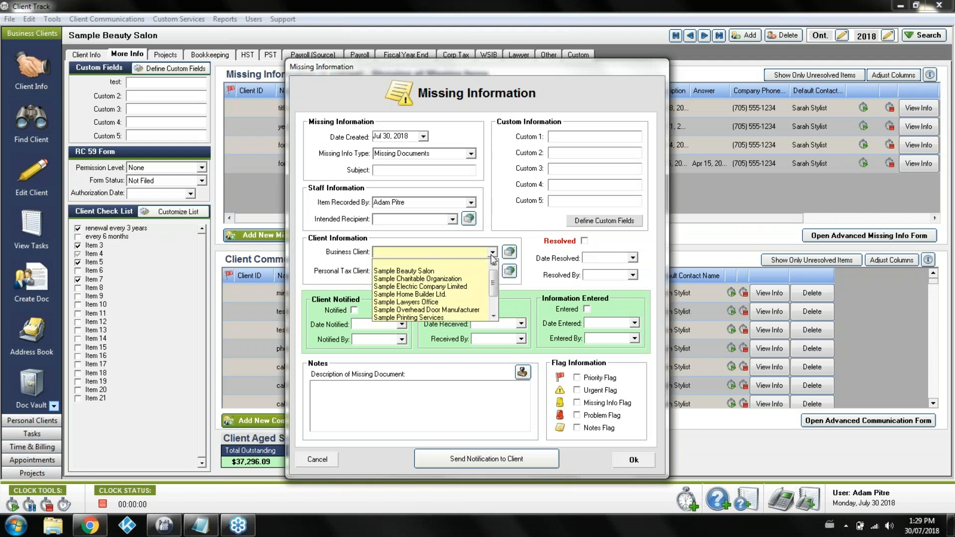
left_click(439, 268)
left_click(470, 154)
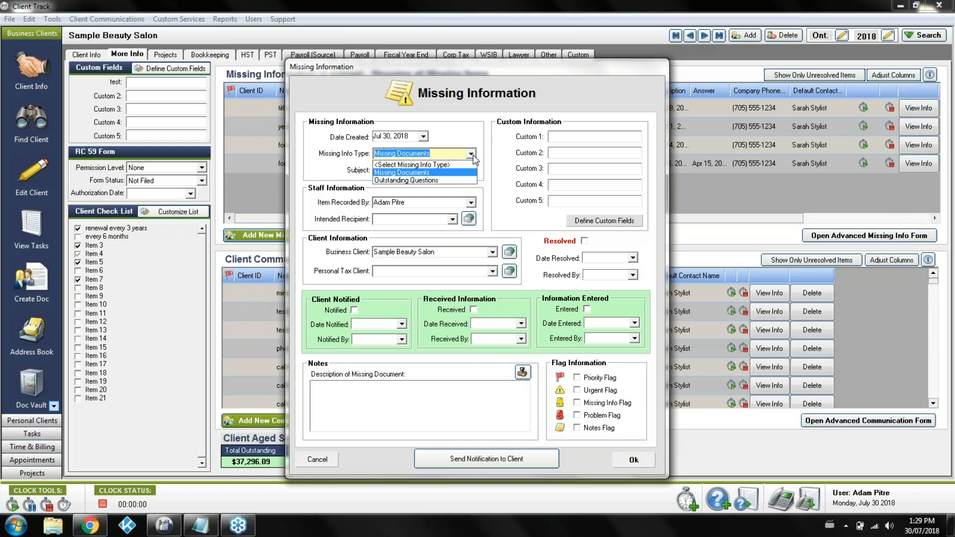
left_click(516, 149)
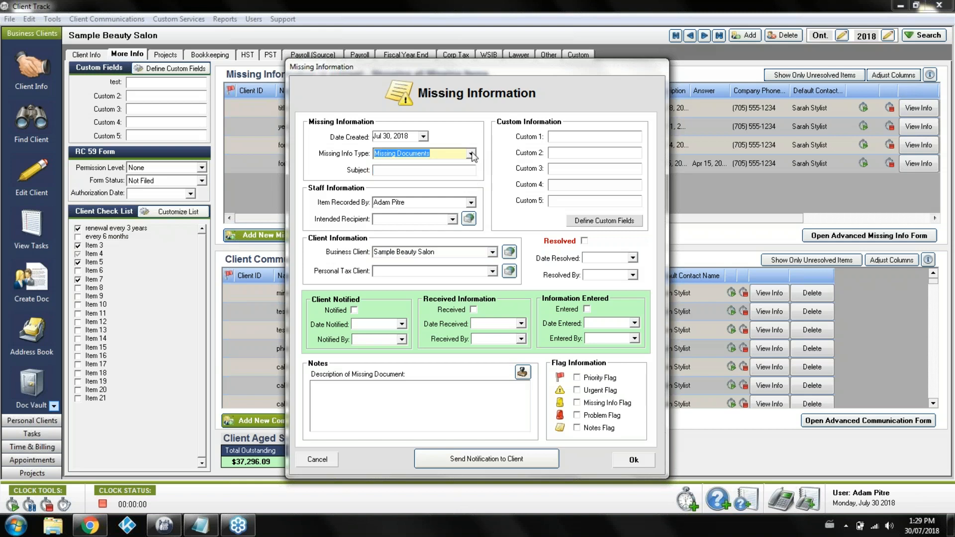
left_click(433, 170)
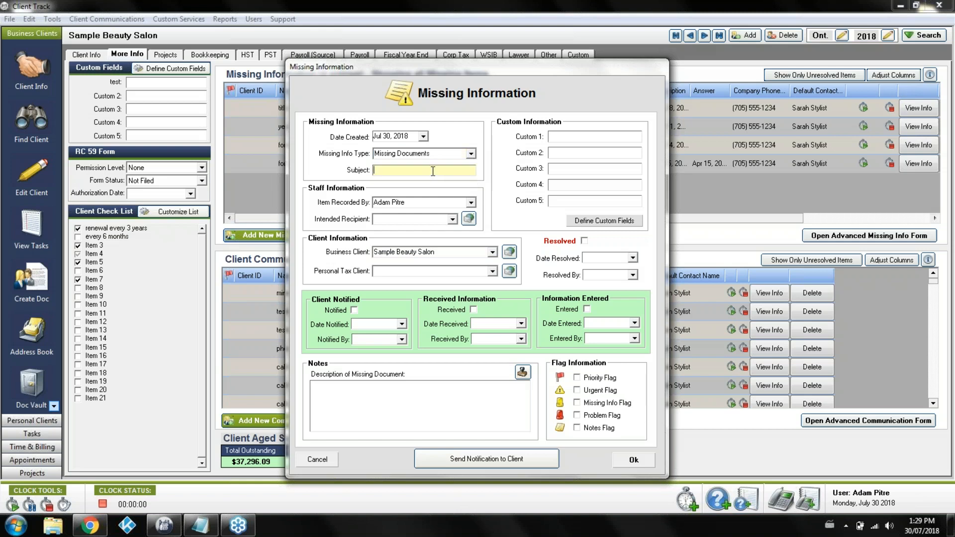
left_click(450, 220)
left_click(506, 230)
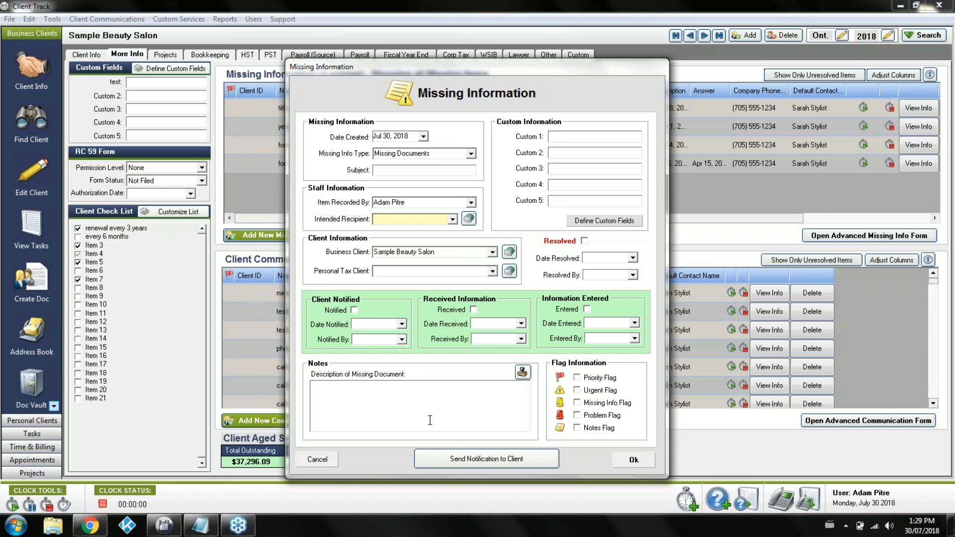
left_click(323, 459)
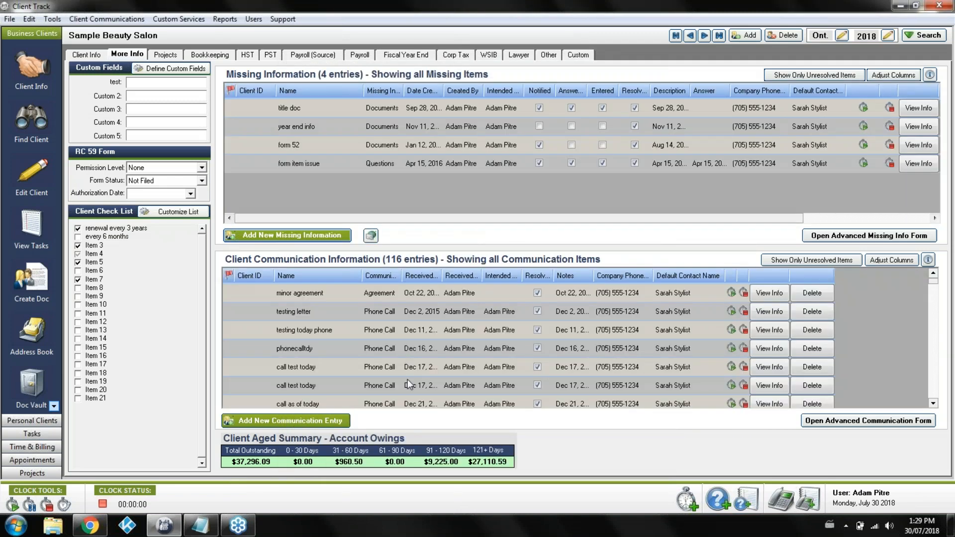
Add a new communication entry for the salon and bring up the communication type setup.
left_click(323, 420)
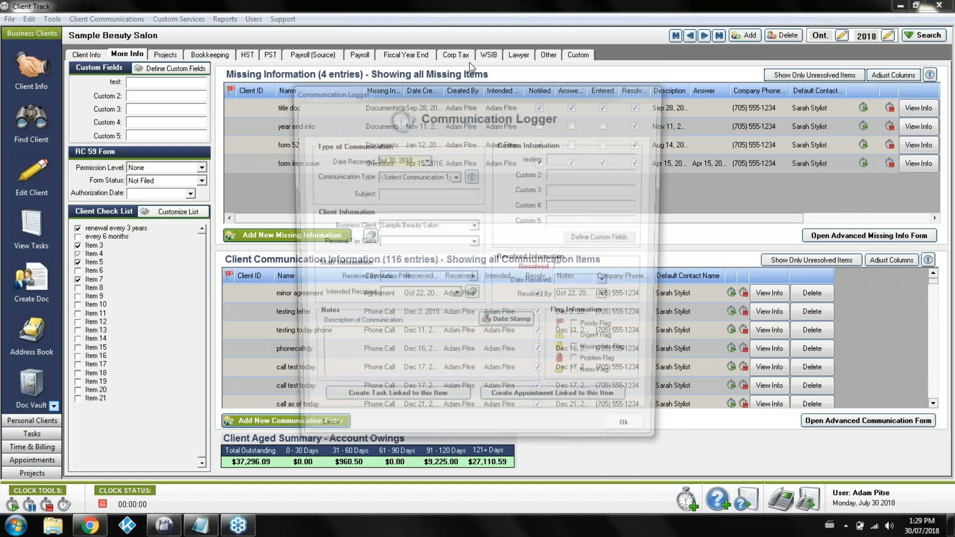
left_click(455, 177)
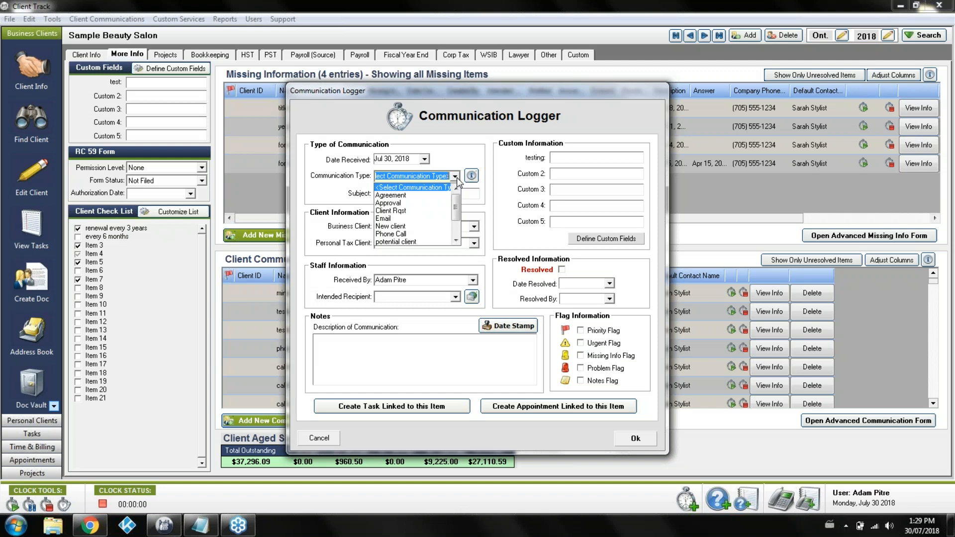
left_click(456, 177)
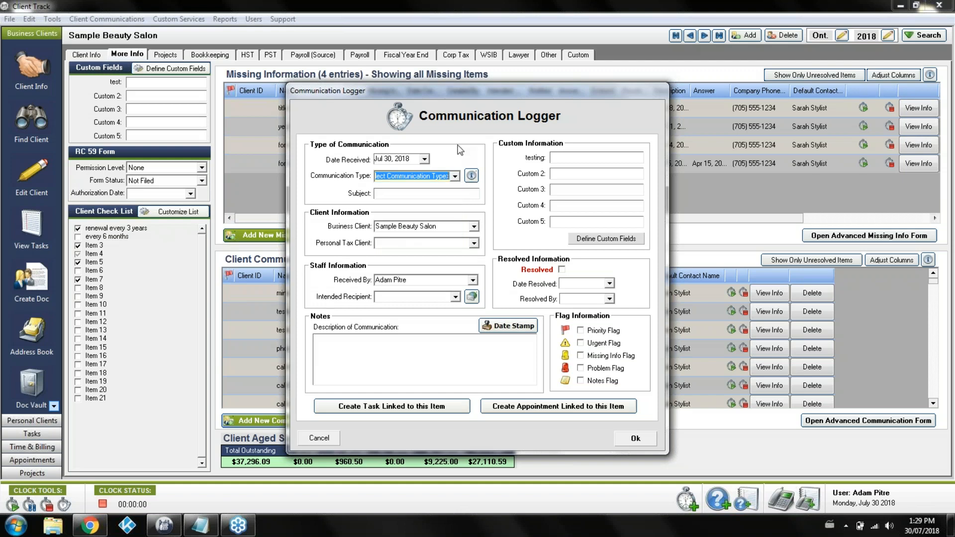
left_click(471, 176)
left_click_drag(481, 156, 602, 105)
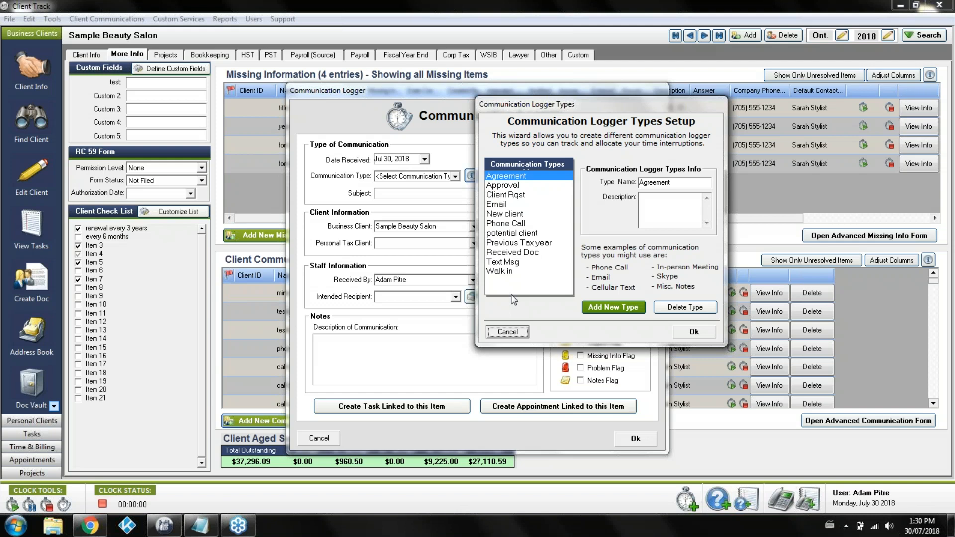
left_click(514, 333)
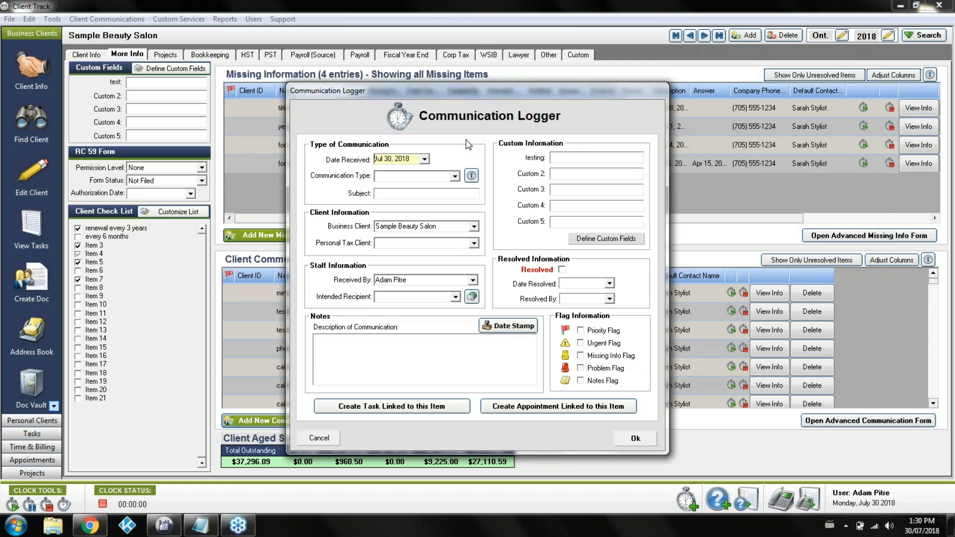
Set the communication type to Phone Call and the subject to Summary.
left_click(454, 174)
left_click(455, 177)
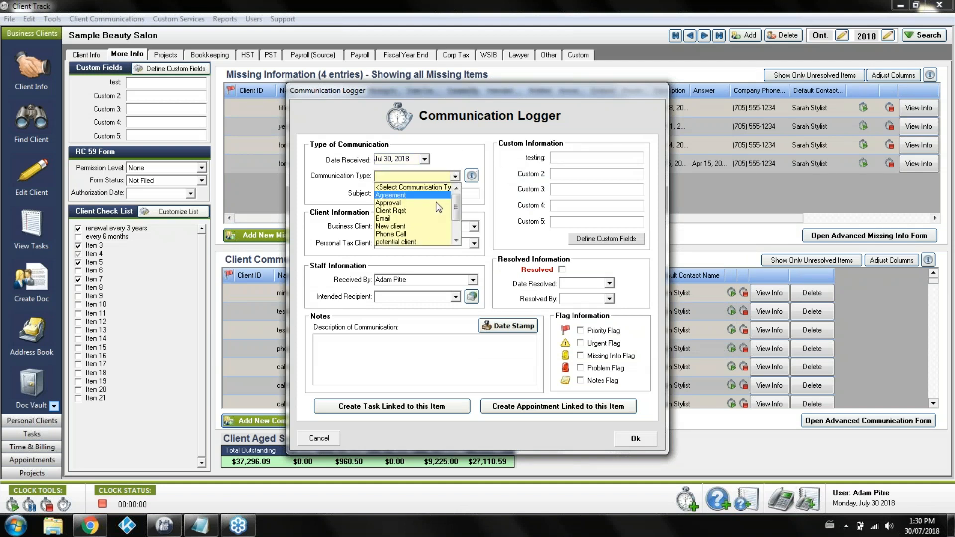
left_click(422, 235)
left_click(406, 193)
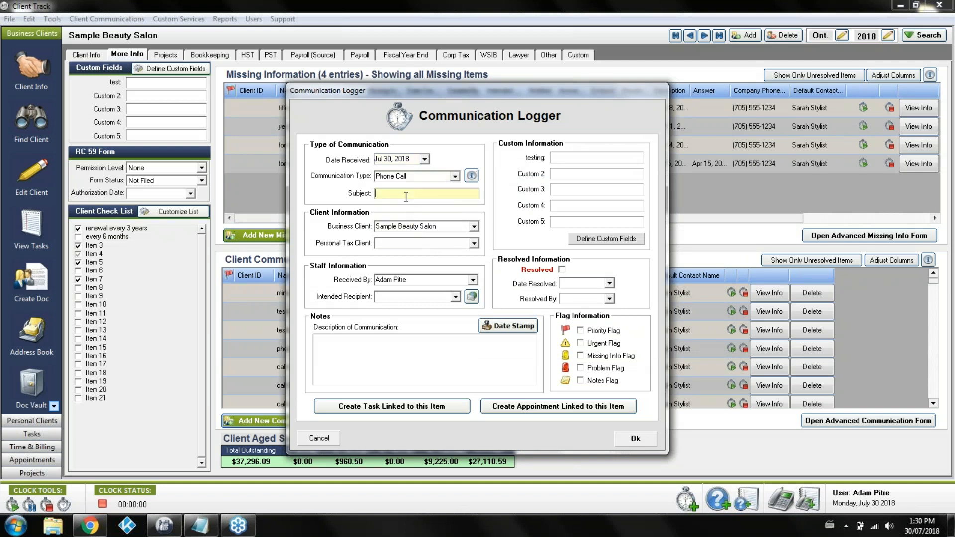
type("sSummary")
key("Home")
key("Delete")
Assign a staff member as recipient and add a date-stamped note reading 'details'.
left_click(455, 298)
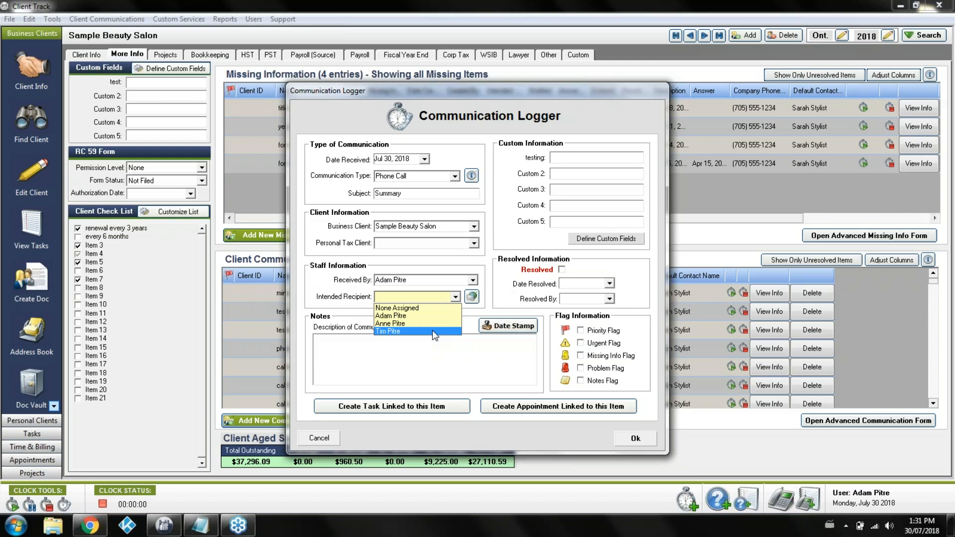
left_click(433, 331)
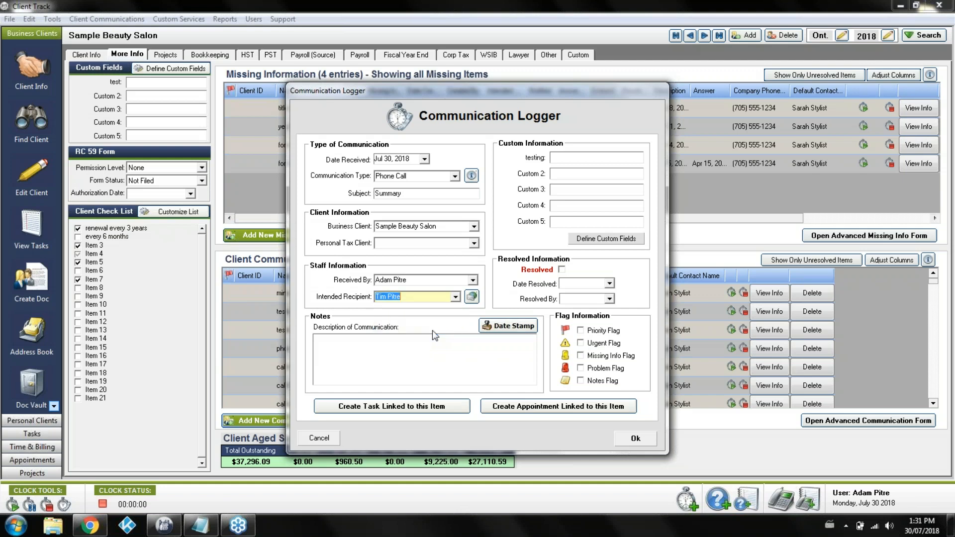
left_click(511, 349)
left_click(506, 327)
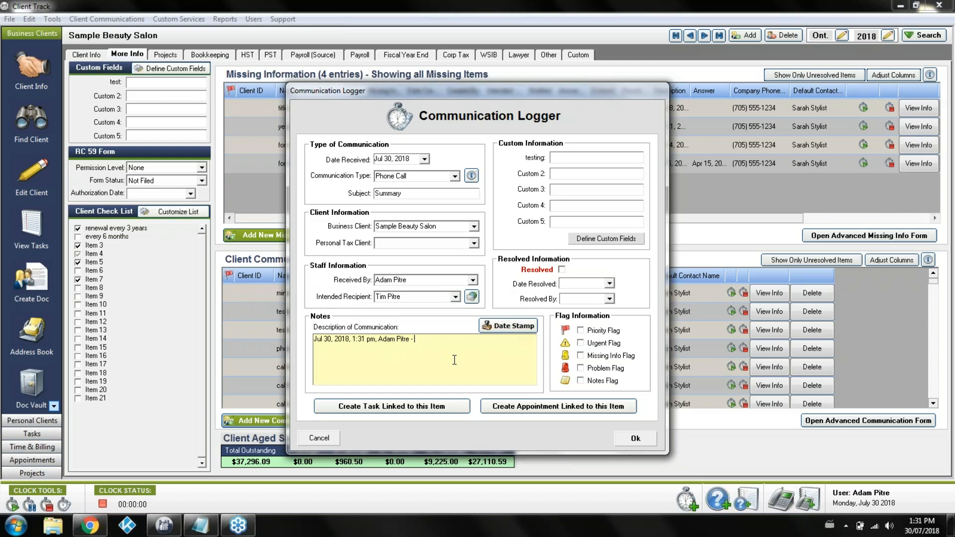
type("details")
Save the phone call entry and notify the recipient by popup.
left_click(627, 439)
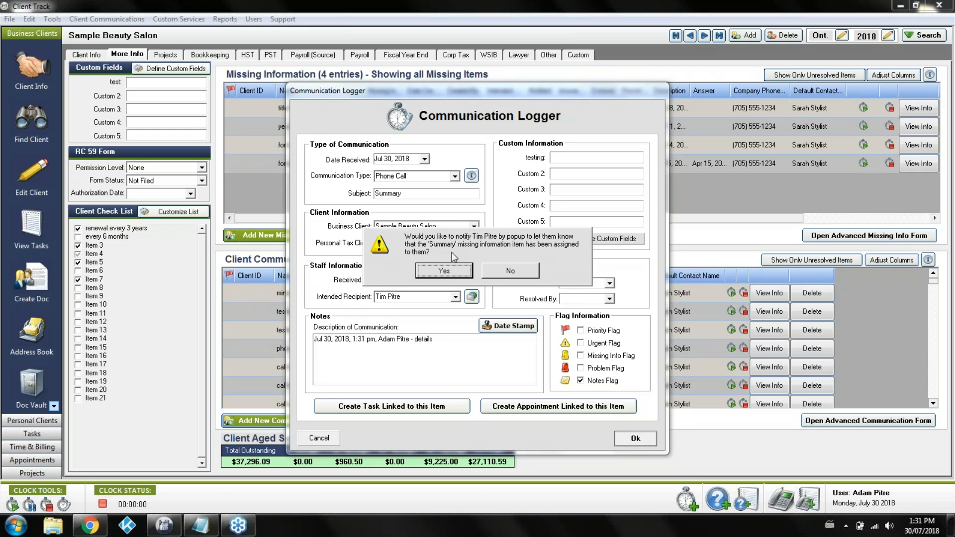
left_click(454, 273)
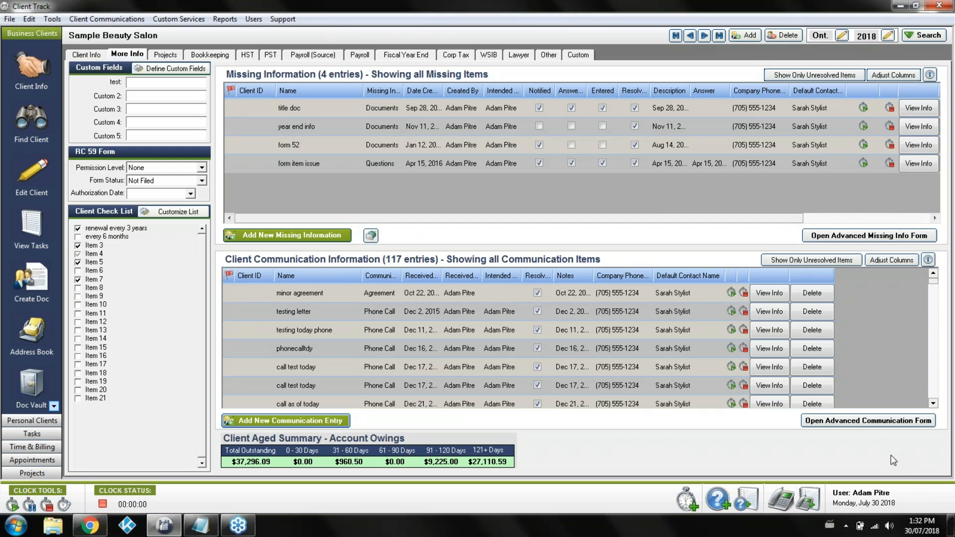
Open and close the communication log list, then step forward two client records.
left_click(810, 504)
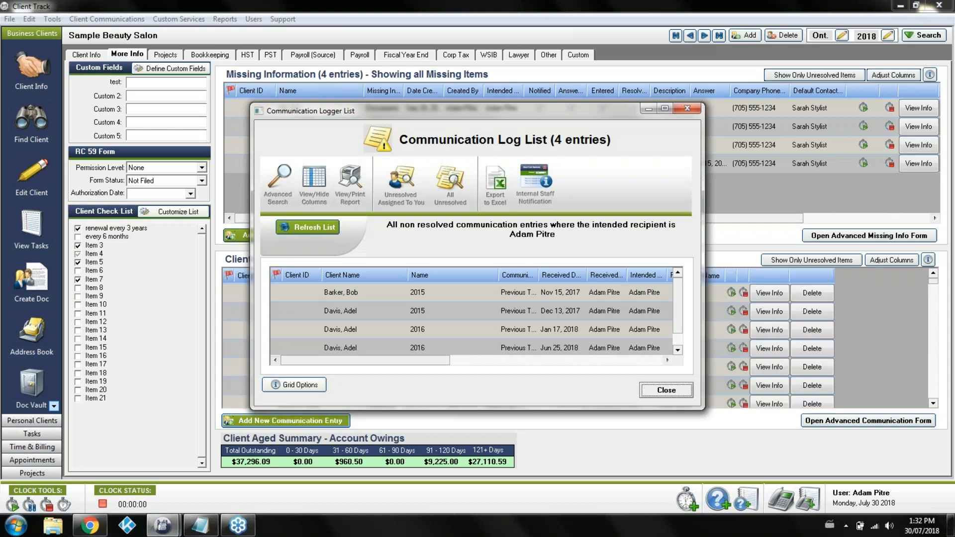
left_click(667, 391)
left_click(666, 391)
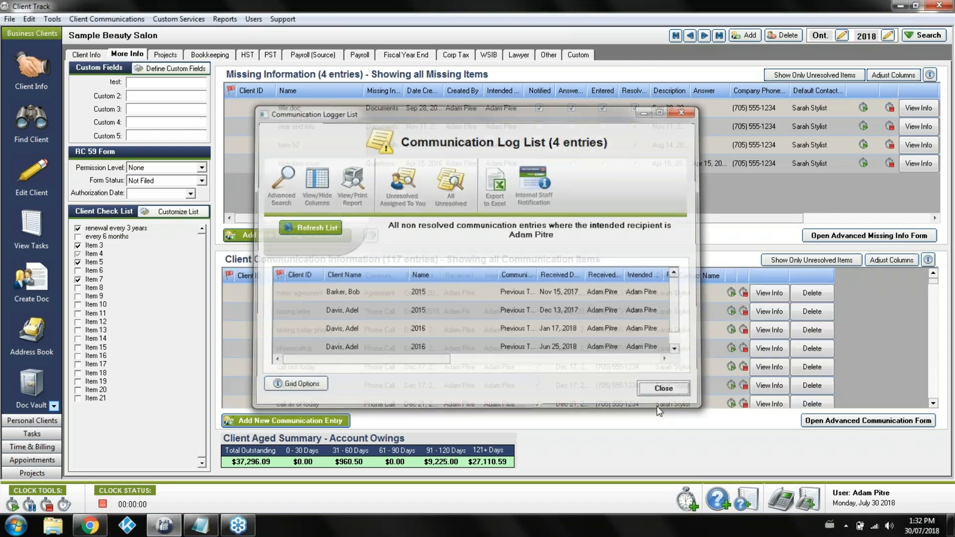
left_click(86, 54)
left_click(704, 35)
left_click(704, 35)
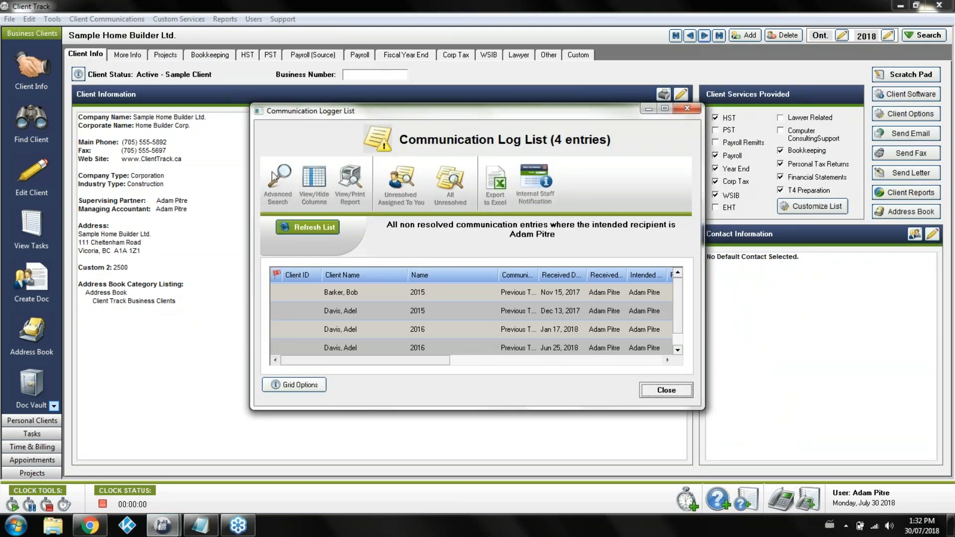
Search log entries with another staff member as intended recipient.
left_click(282, 175)
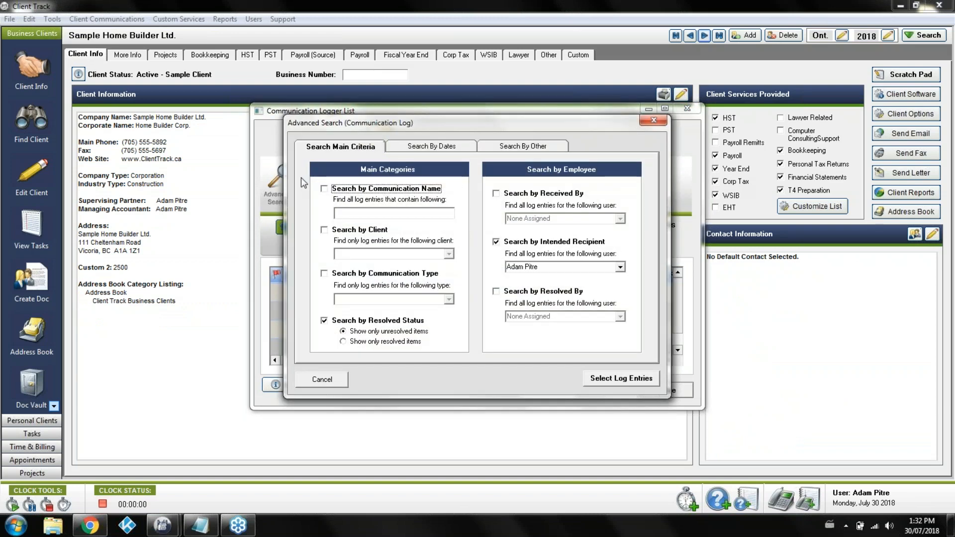
left_click(620, 267)
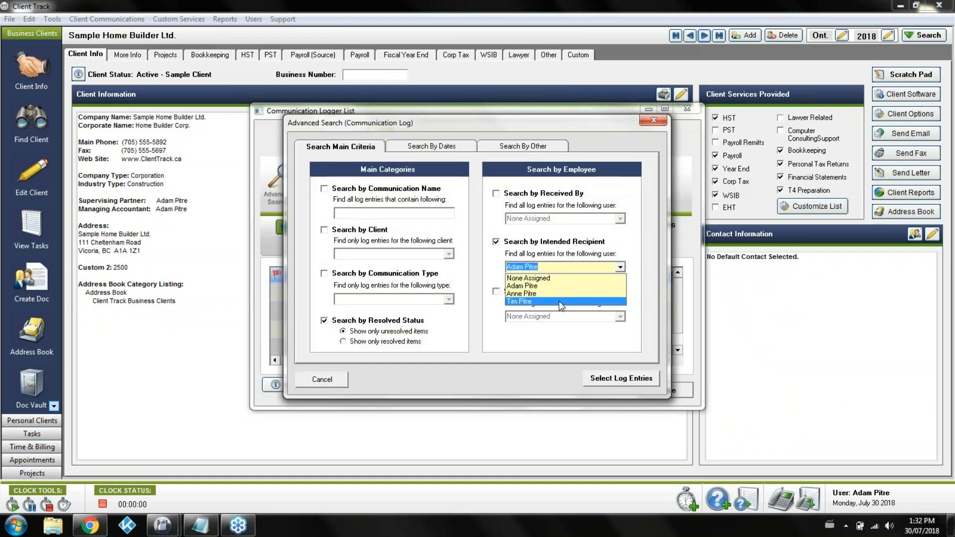
left_click(547, 300)
left_click(606, 377)
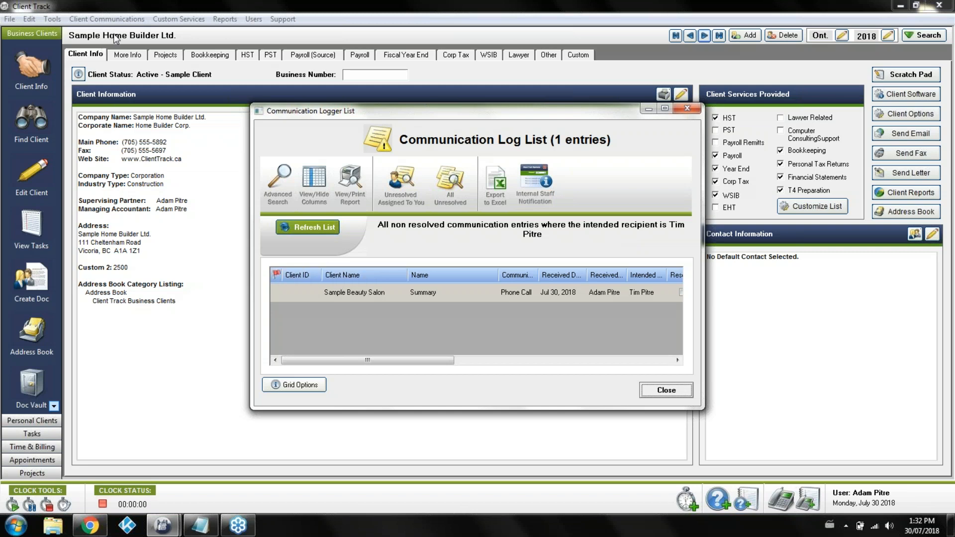
Make Sample Beauty Salon current, maximize the log list, and open its Summary phone call entry.
double_click(364, 291)
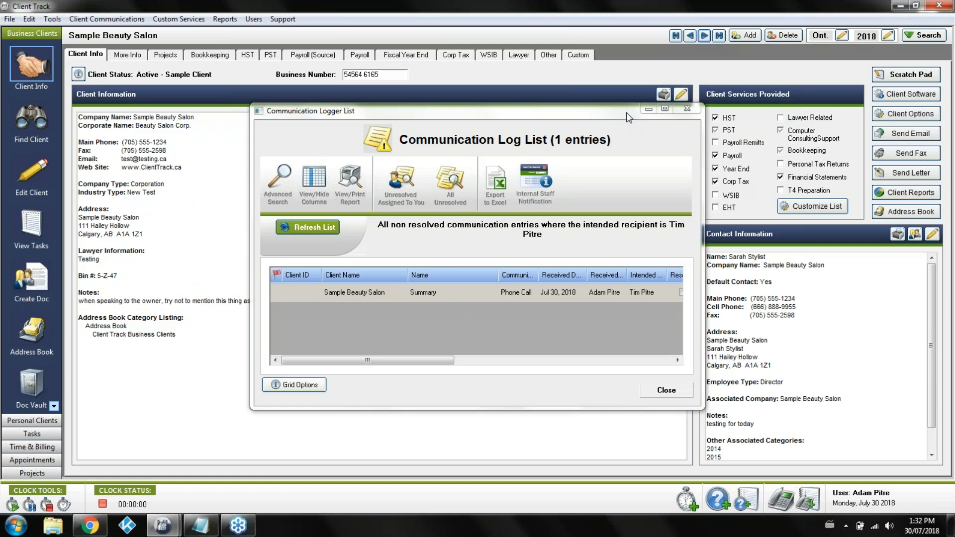
left_click(664, 110)
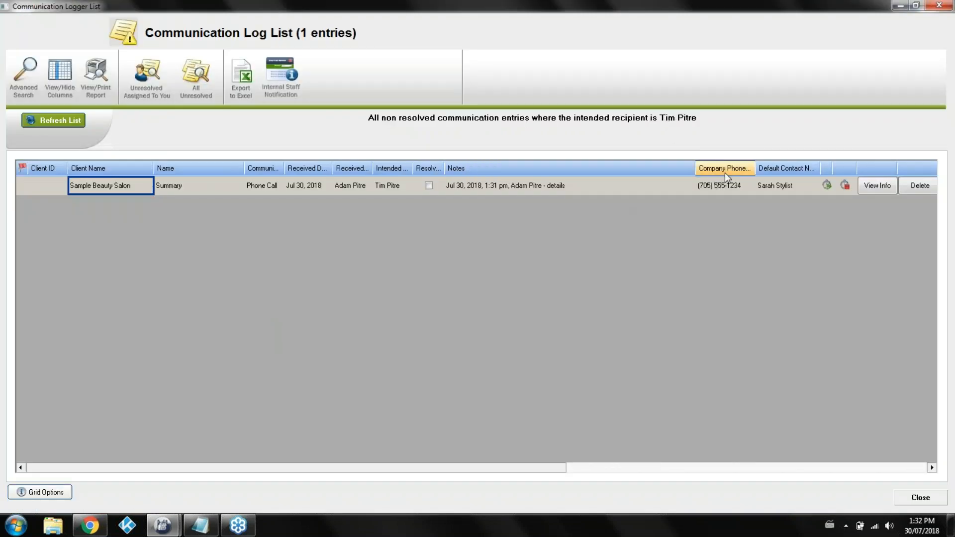
left_click(886, 187)
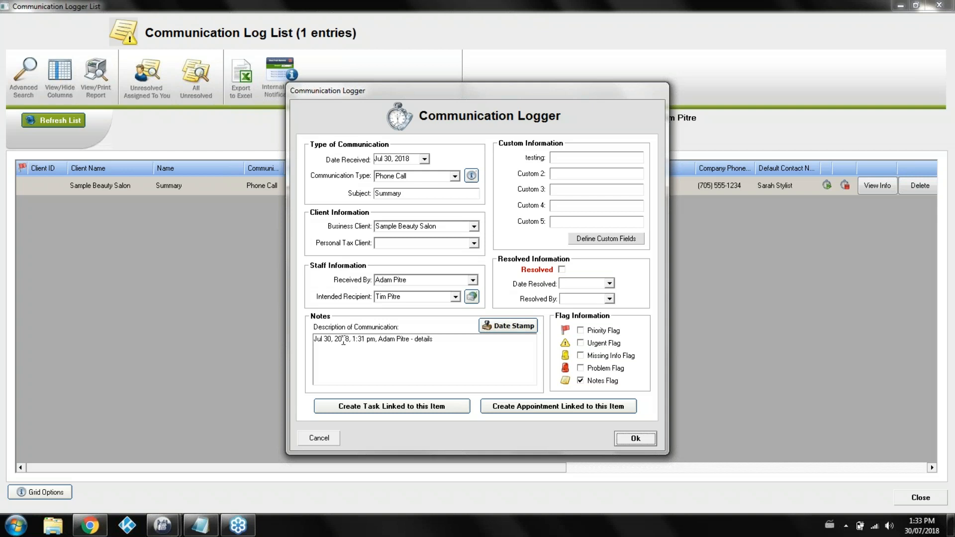
Add a date-stamped line with the user's name and 'updates' atop the entry's notes.
left_click(315, 338)
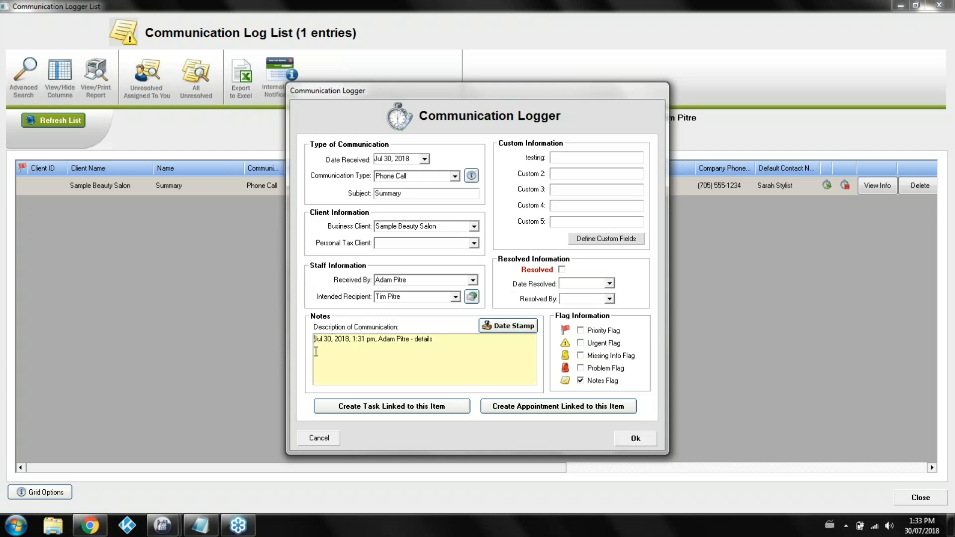
key("Return")
key("Return")
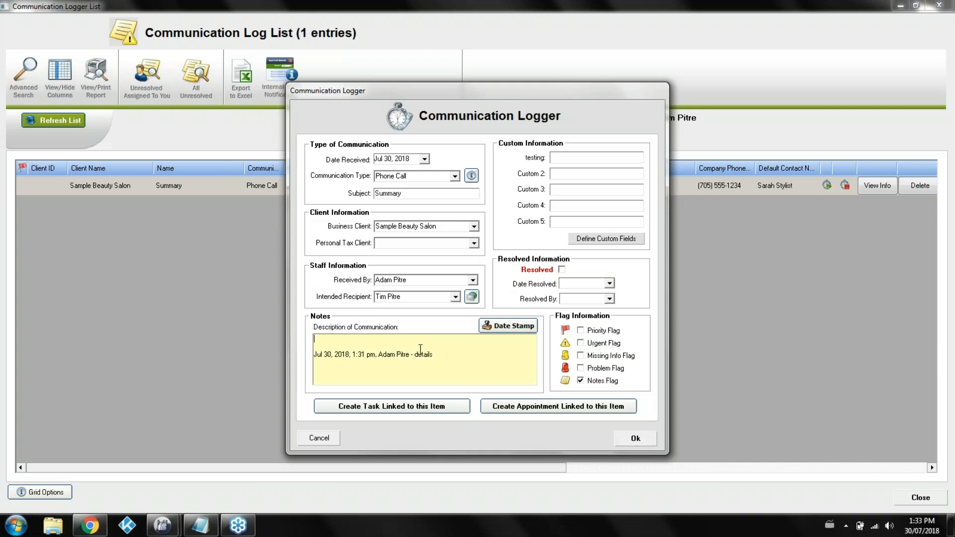
left_click(492, 329)
double_click(386, 338)
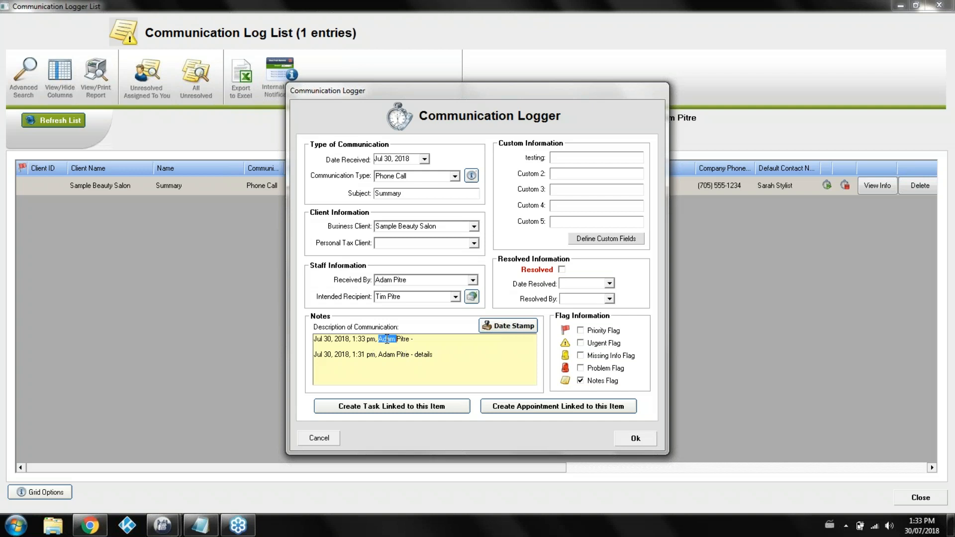
type("Tim Pitre - updates")
Reassign the Summary entry to the current user and save it.
left_click(455, 298)
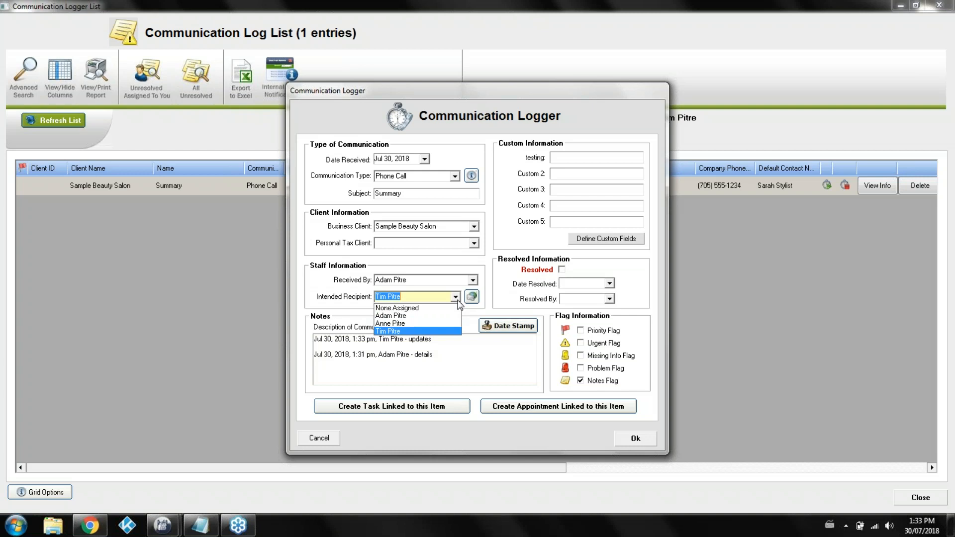
left_click(422, 316)
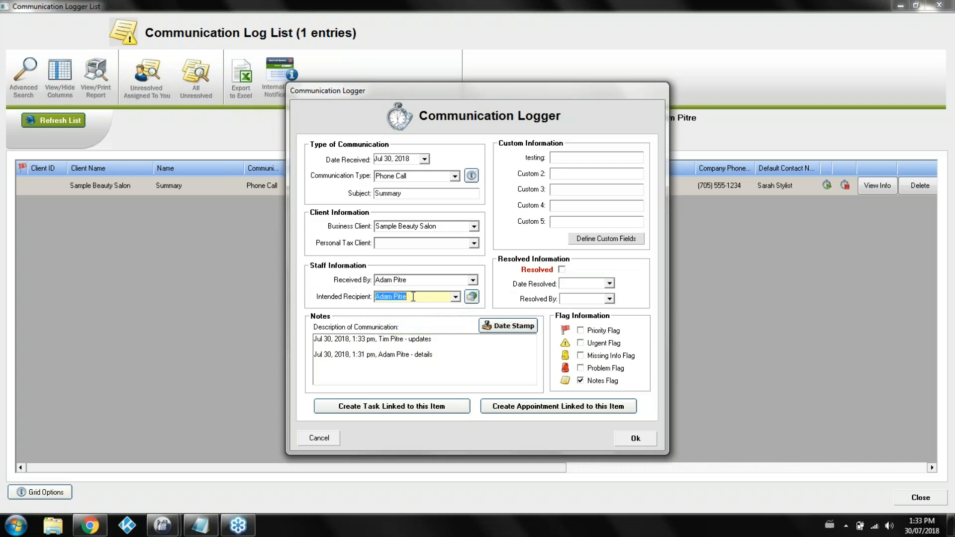
left_click(636, 437)
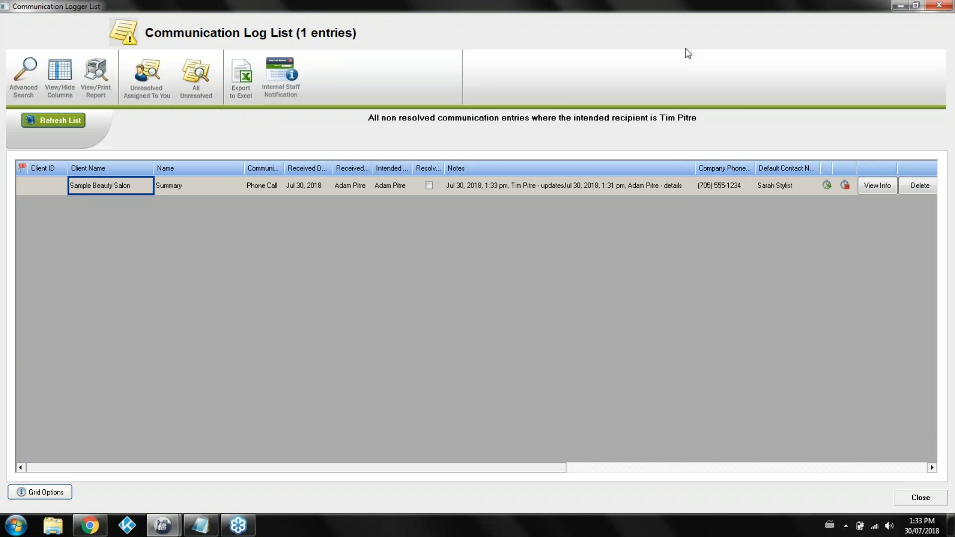
Refresh the list, reopen it maximized, and open the Sample Beauty Salon entry's details.
left_click(78, 116)
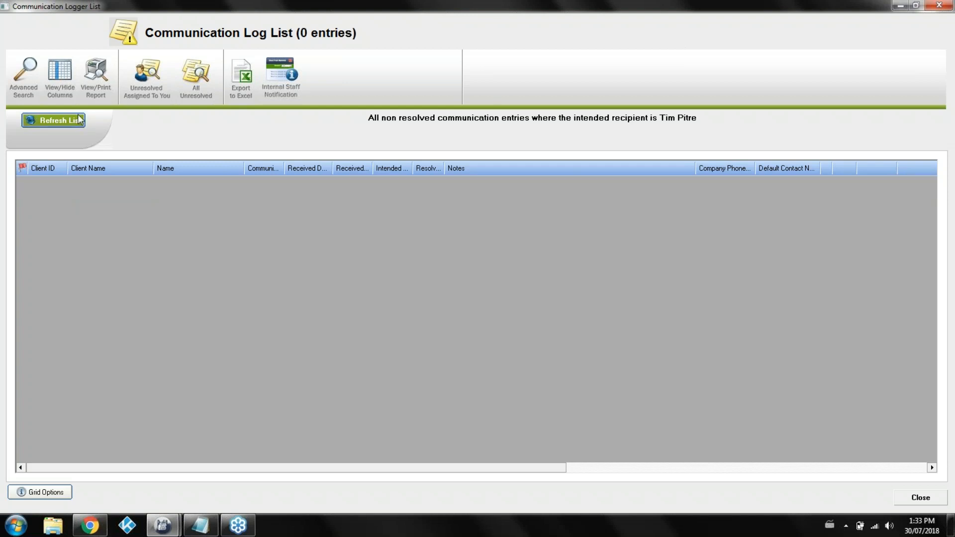
left_click(939, 5)
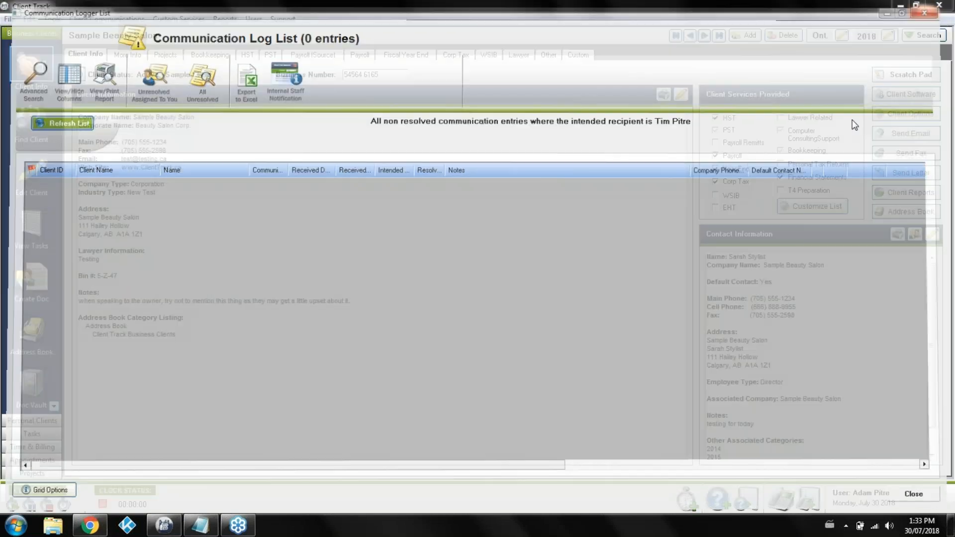
left_click(810, 496)
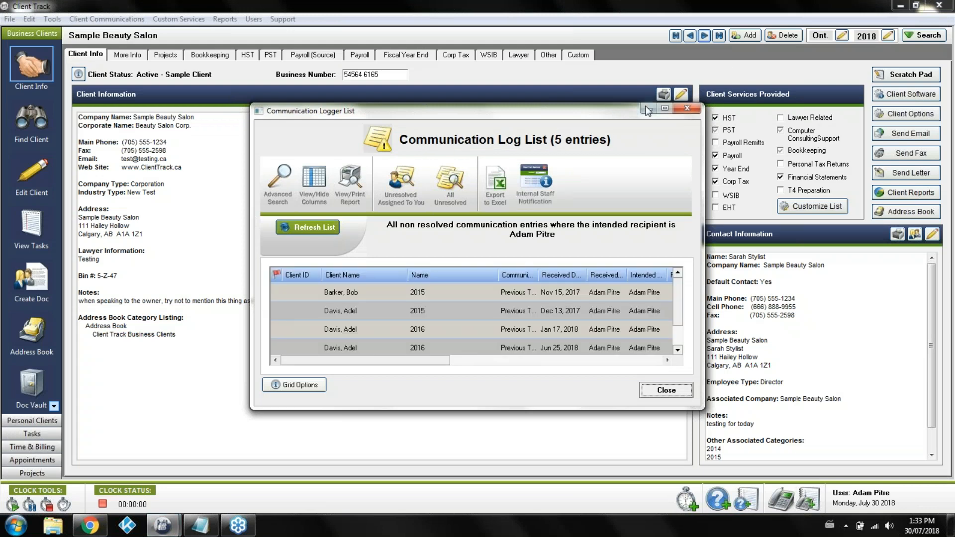
left_click(664, 109)
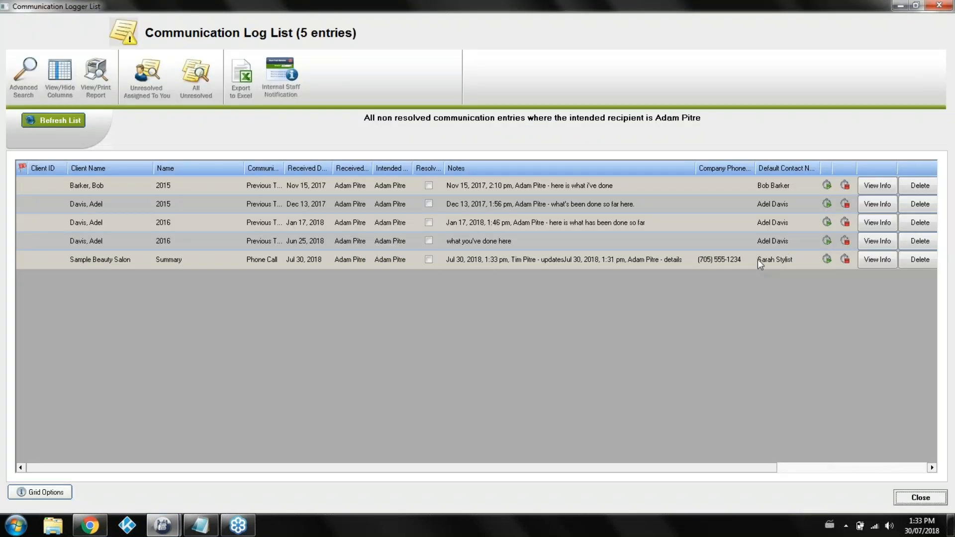
left_click(865, 259)
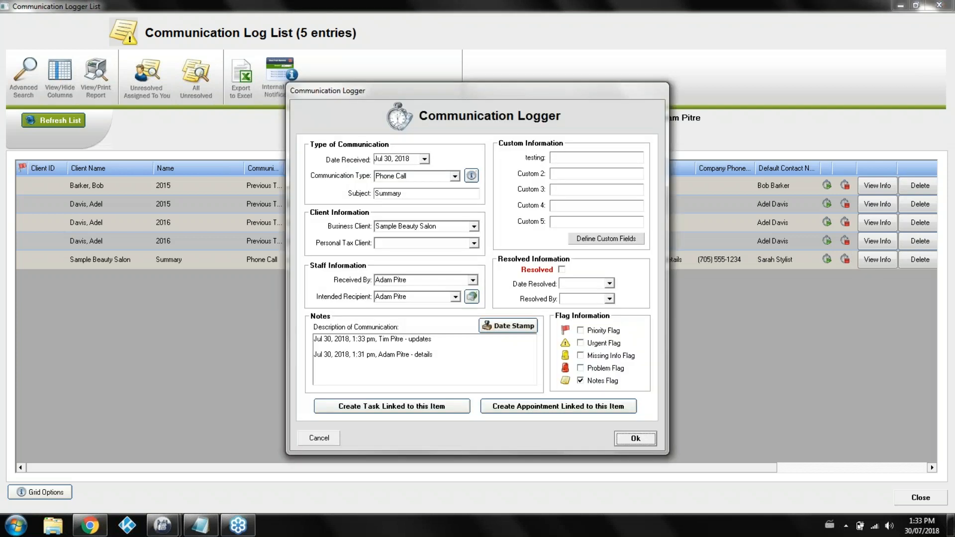
Mark the Summary entry resolved, save it, and refresh the list to four entries.
left_click(562, 270)
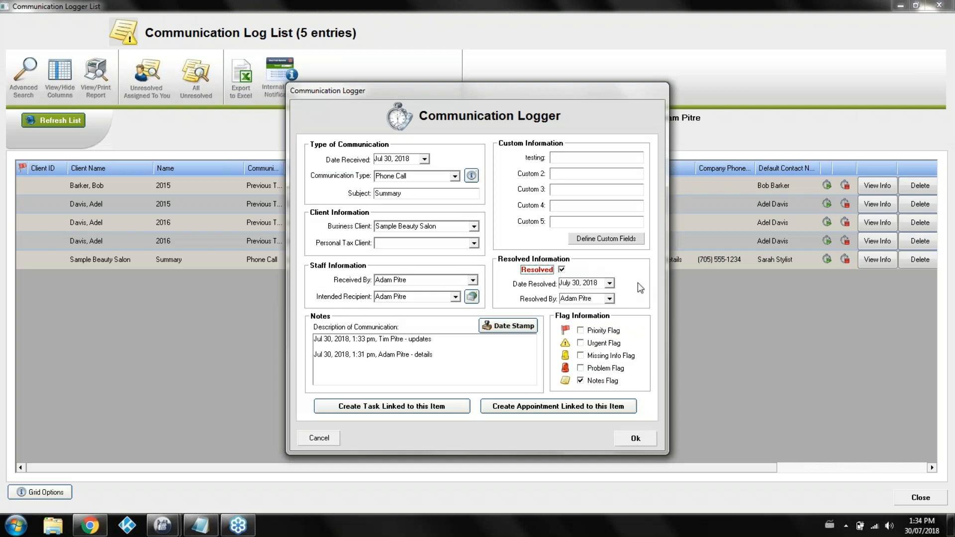
left_click(620, 437)
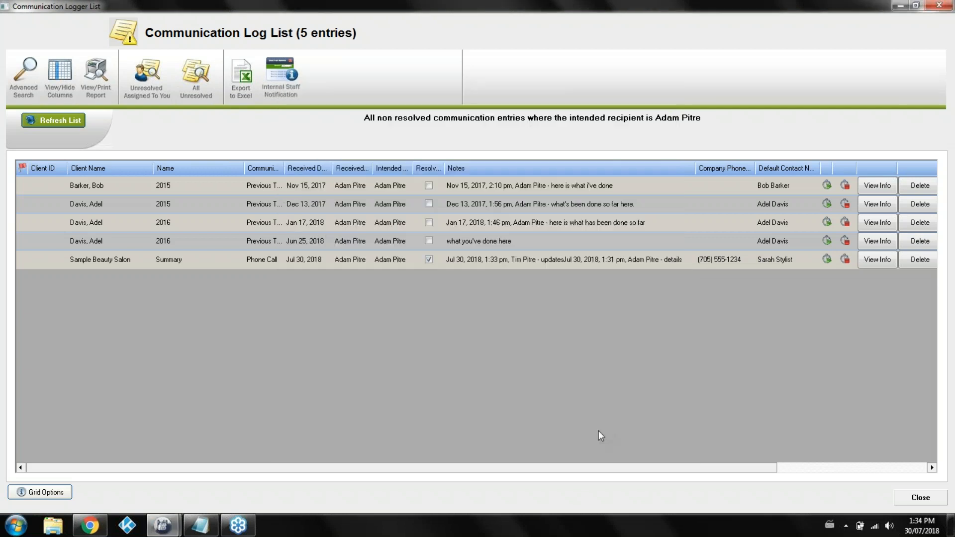
left_click(80, 120)
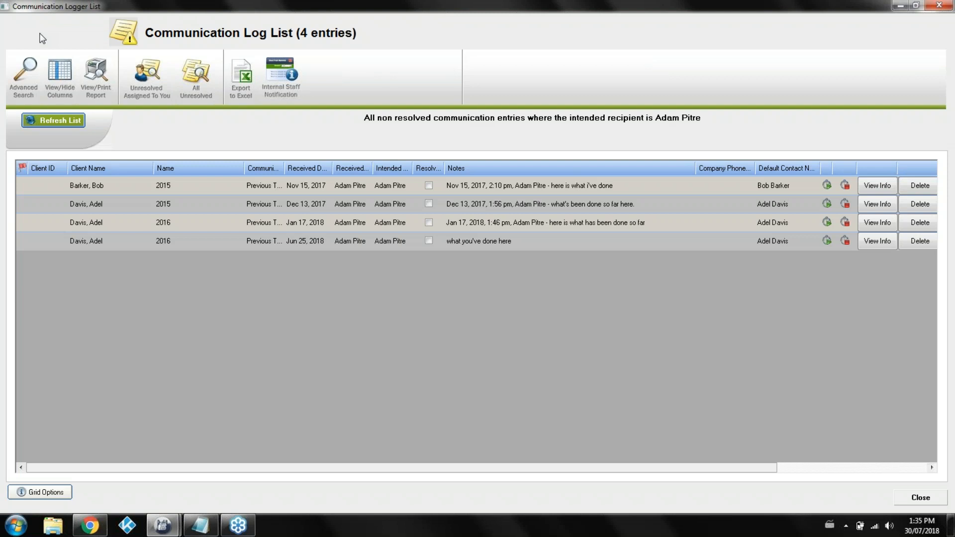
In advanced search, drop the recipient filter and filter by client Sample Beauty Salon.
left_click(28, 71)
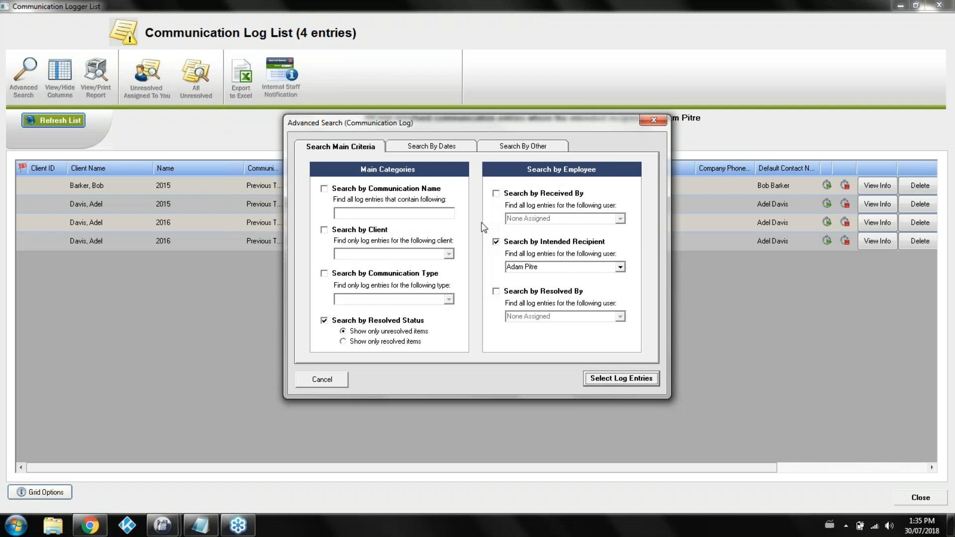
left_click(506, 243)
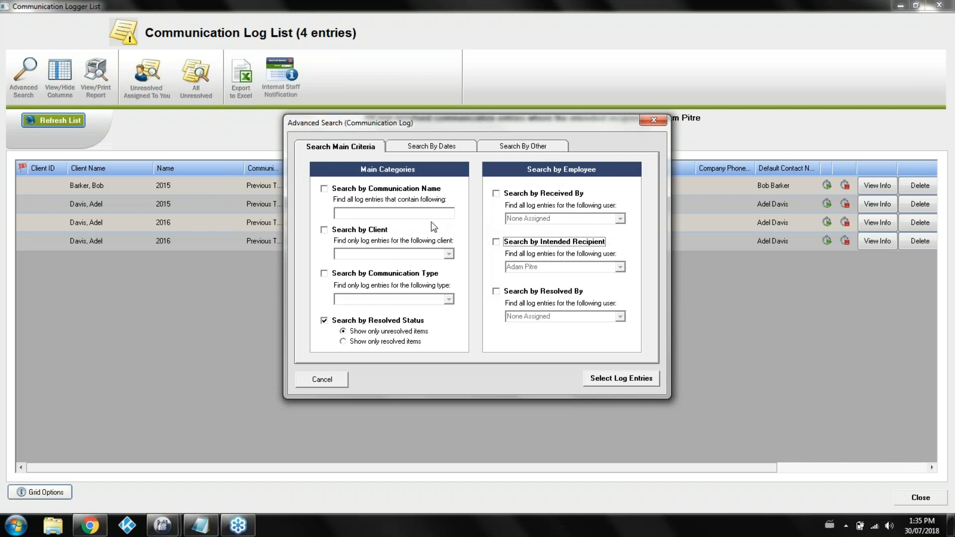
left_click(381, 232)
left_click(449, 254)
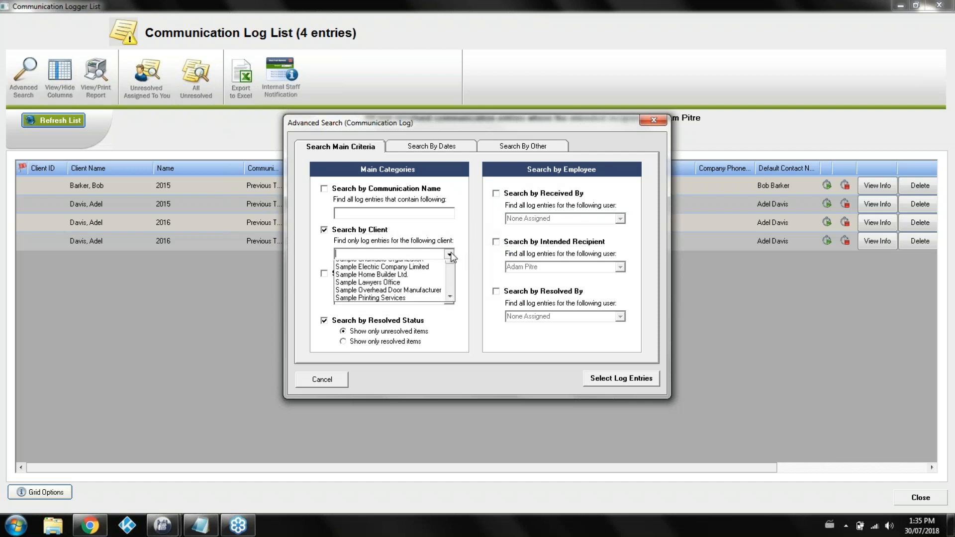
left_click(426, 269)
Filter for Agreement communications including resolved entries, run the search, then close the list.
left_click(412, 274)
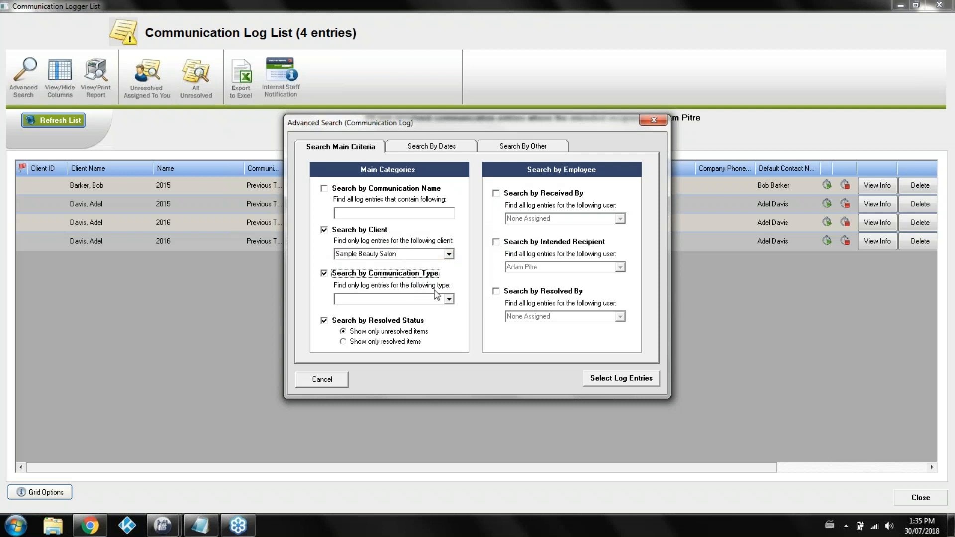
left_click(448, 299)
left_click(436, 311)
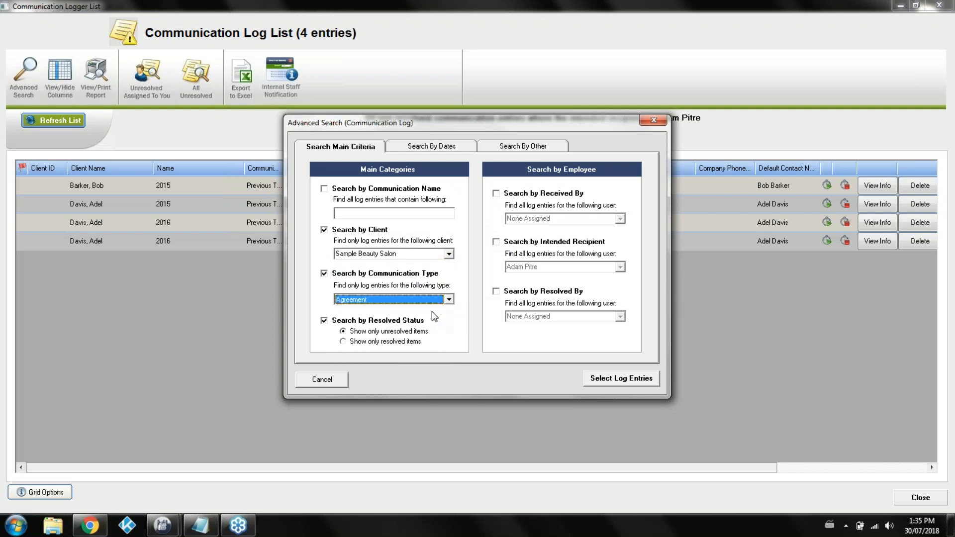
left_click(416, 321)
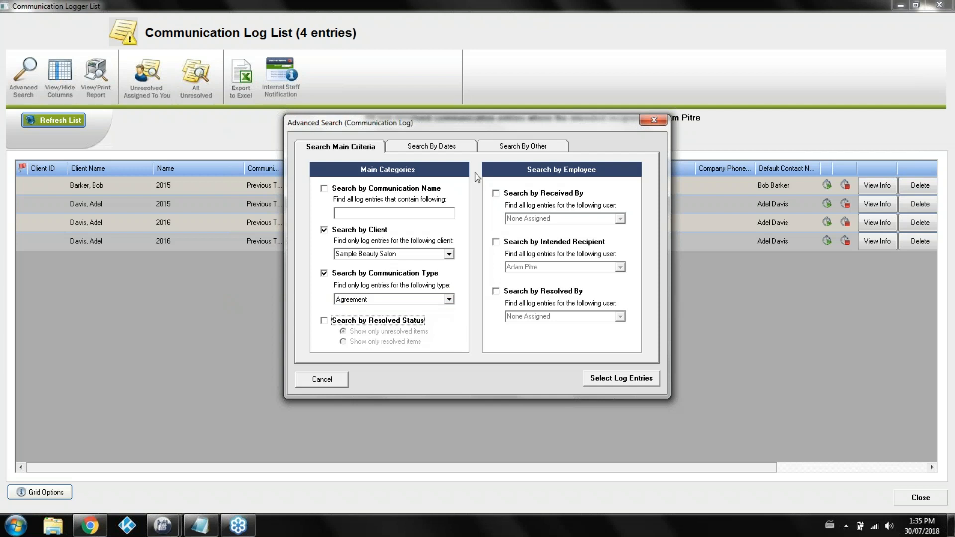
left_click(444, 148)
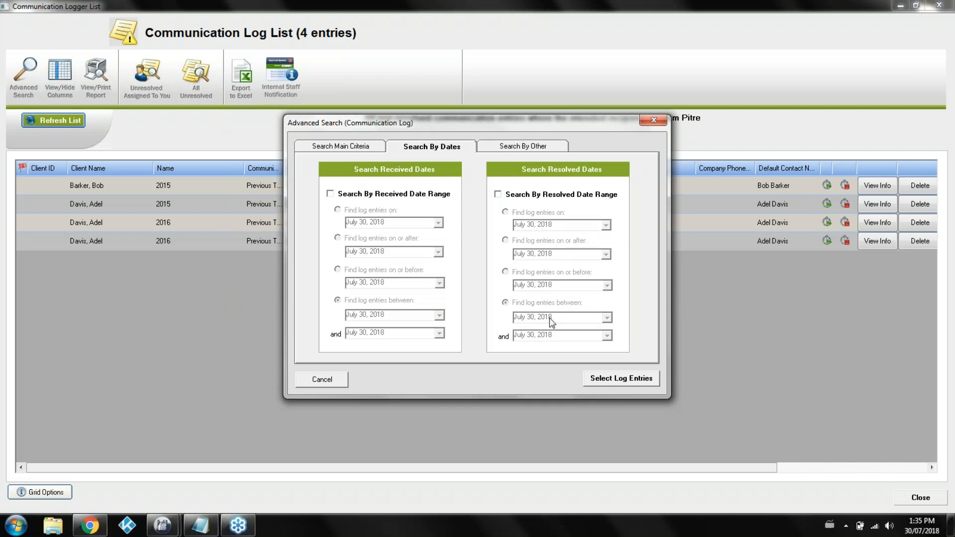
left_click(596, 378)
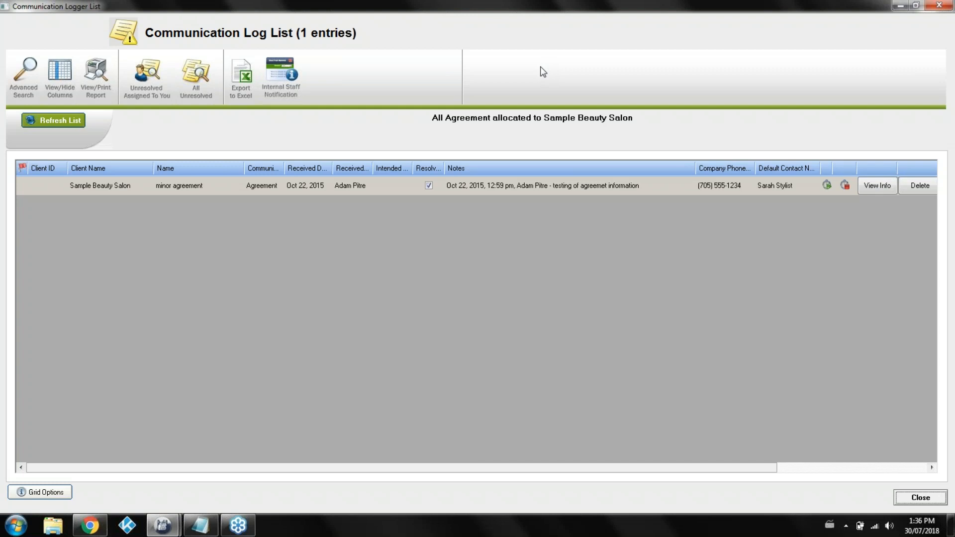
left_click(939, 5)
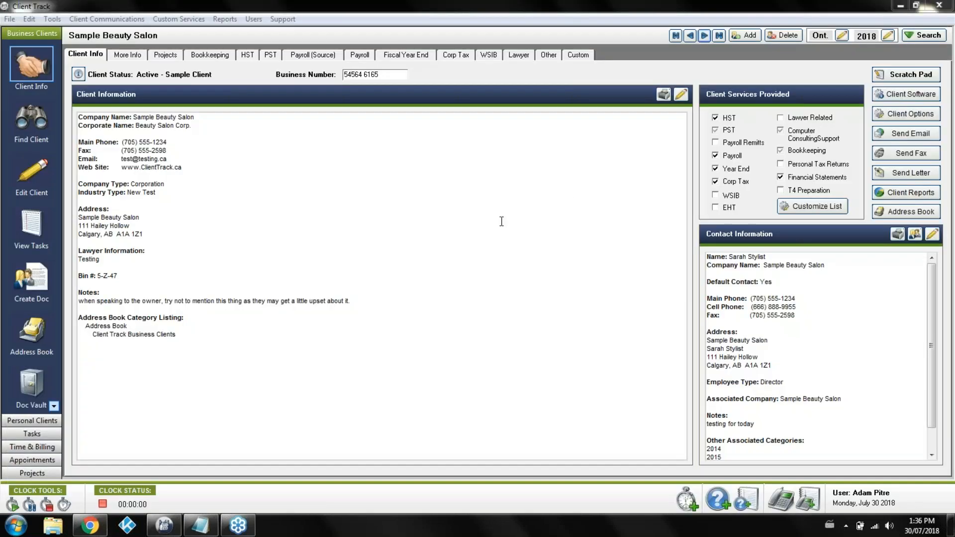
Focus the client information window and show Sample Beauty Salon's HST tab.
left_click(494, 173)
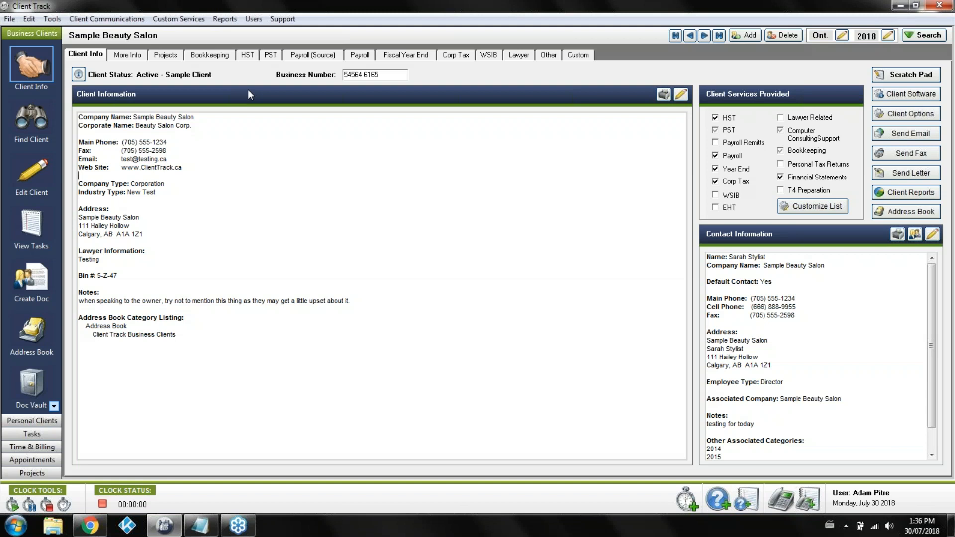
left_click(249, 56)
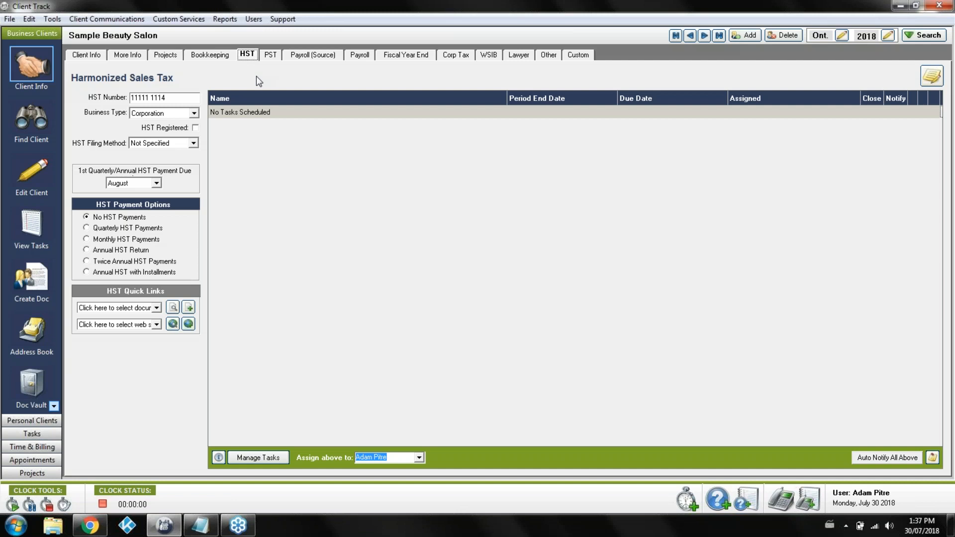
left_click(52, 19)
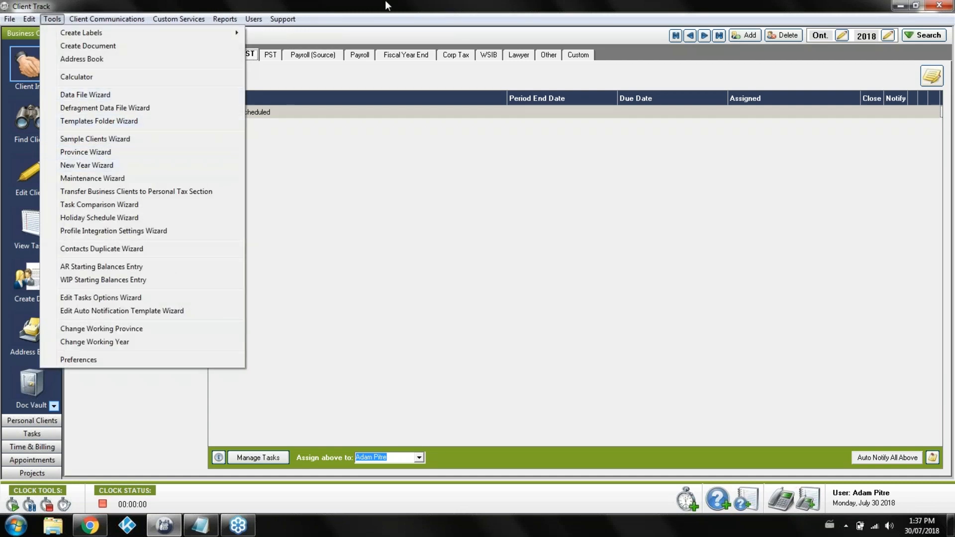
left_click(393, 22)
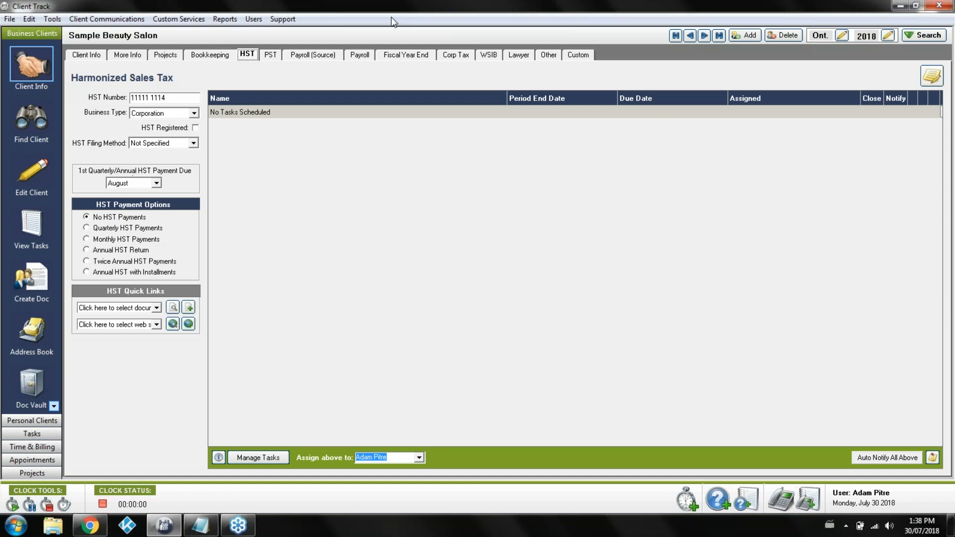
Select Monthly HST Payments and open the 11th return's due-date calendar.
left_click(108, 241)
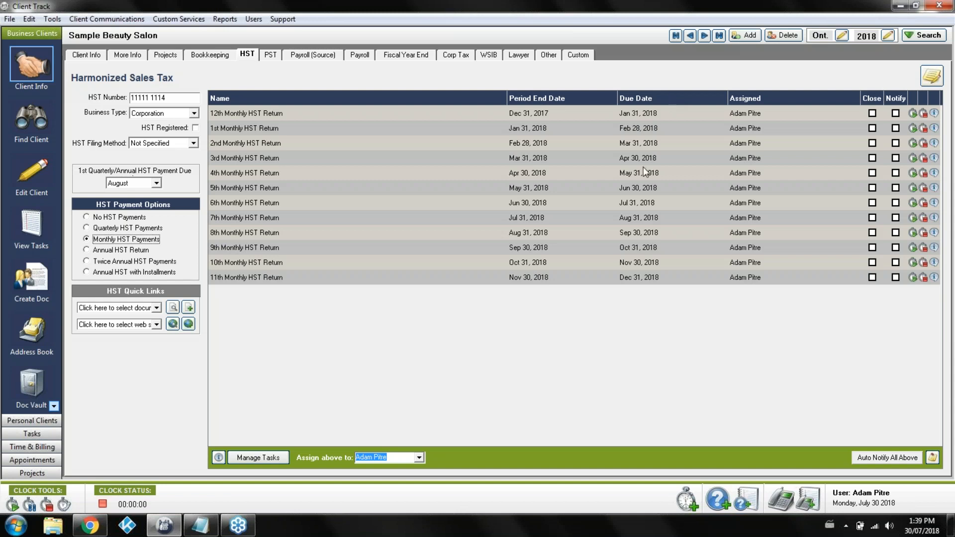
left_click(638, 277)
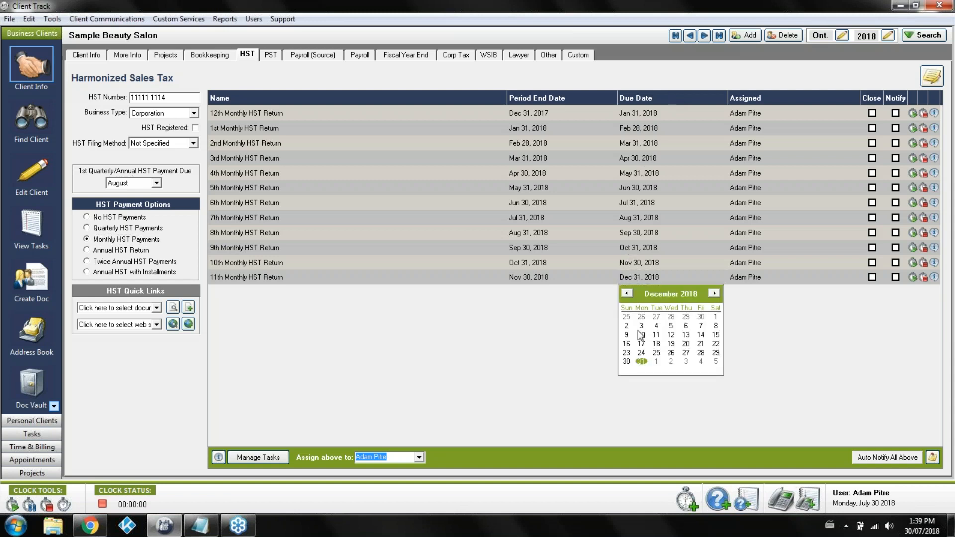
Set the 11th return due Dec 25, revert to No HST Payments, and open Task Option Settings.
left_click(656, 353)
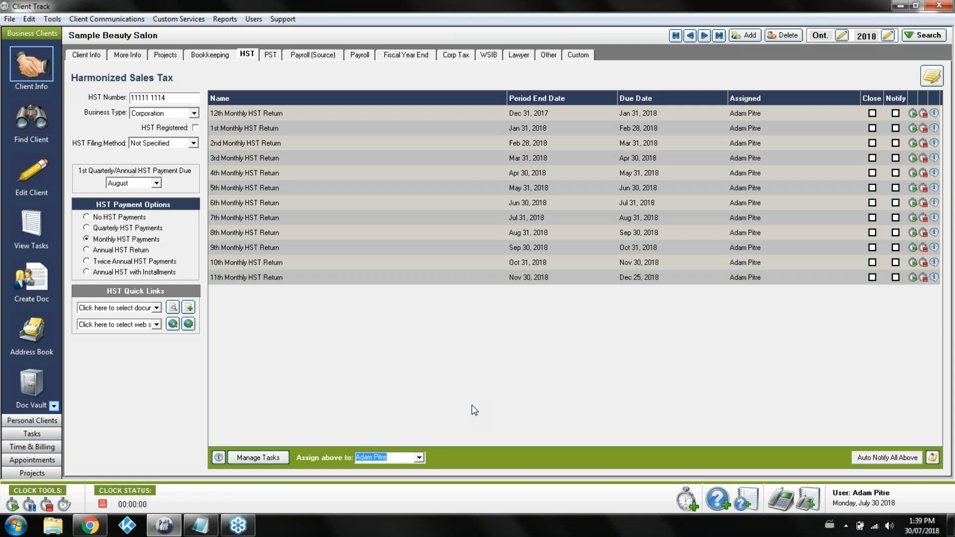
left_click(137, 219)
left_click(467, 270)
left_click(52, 19)
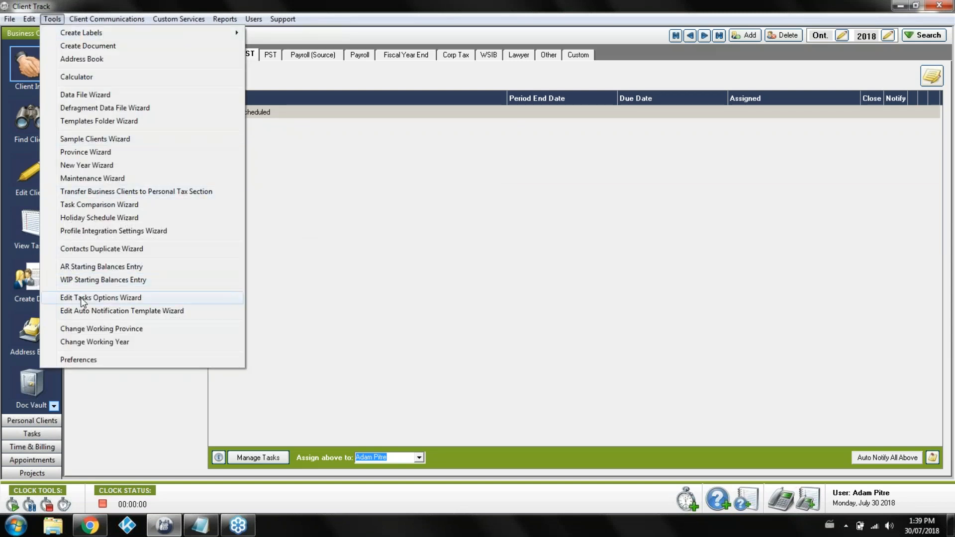
left_click(152, 299)
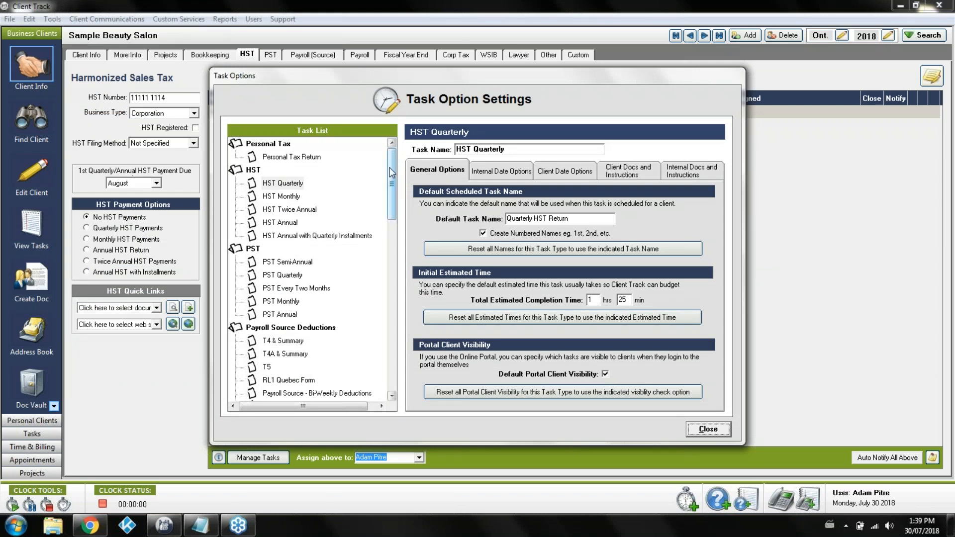
scroll(392, 173, "down", 15)
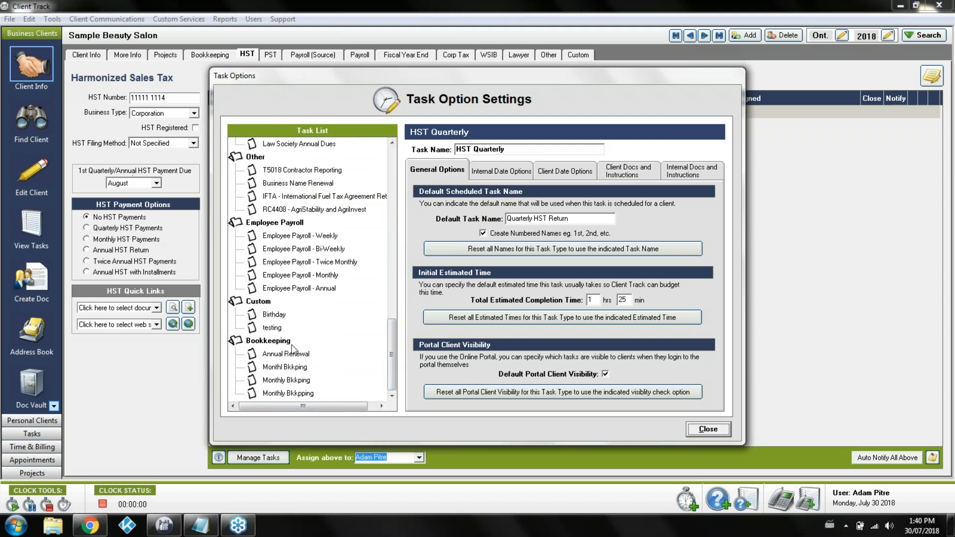
left_click_drag(393, 335, 398, 237)
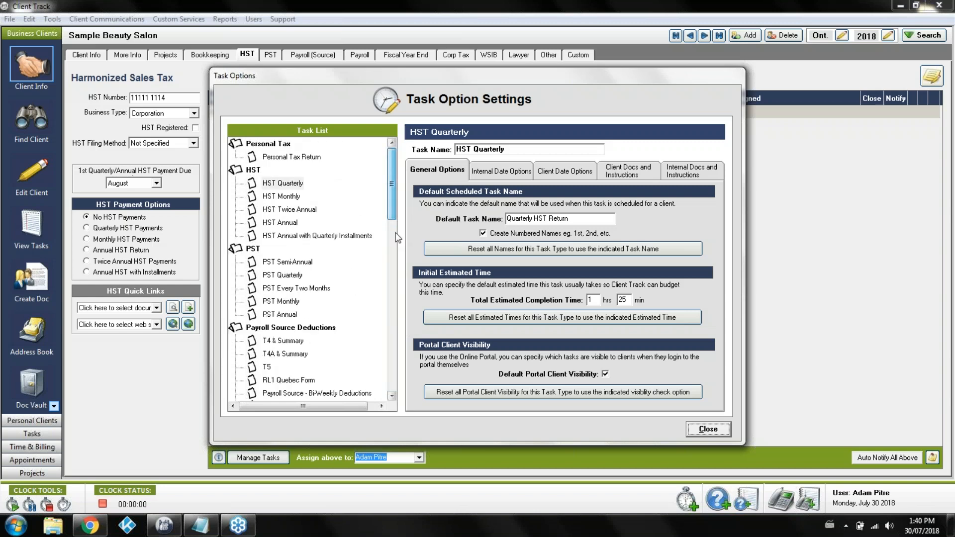
left_click(452, 171)
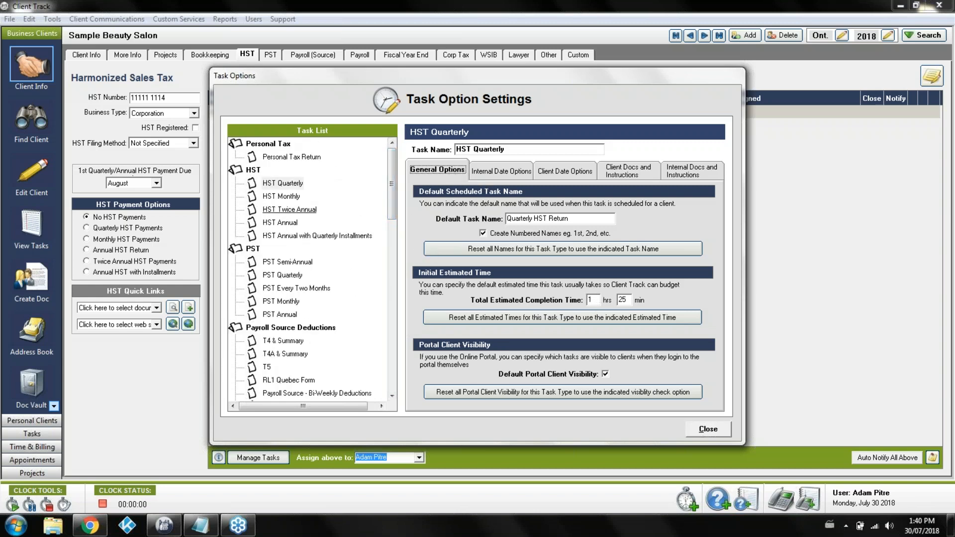
left_click(286, 184)
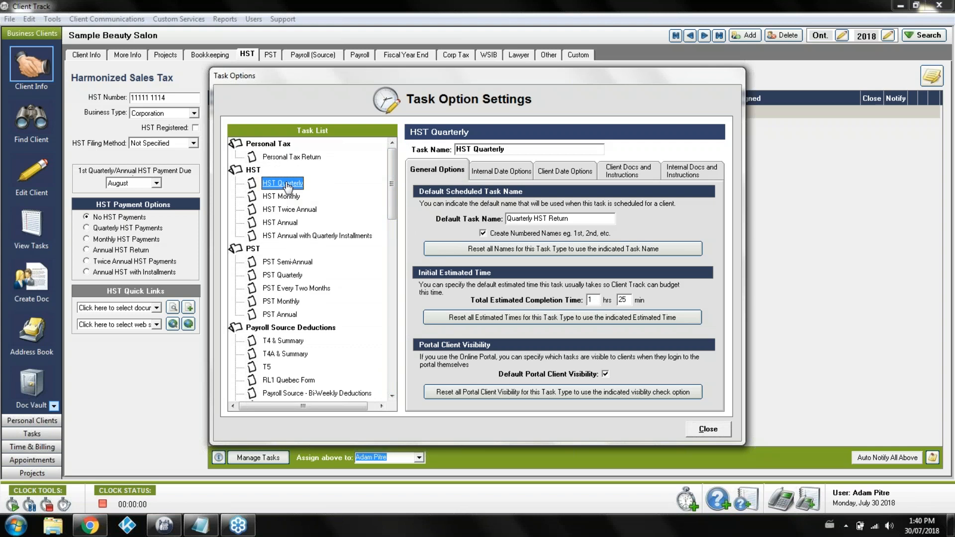
double_click(594, 300)
left_click(281, 197)
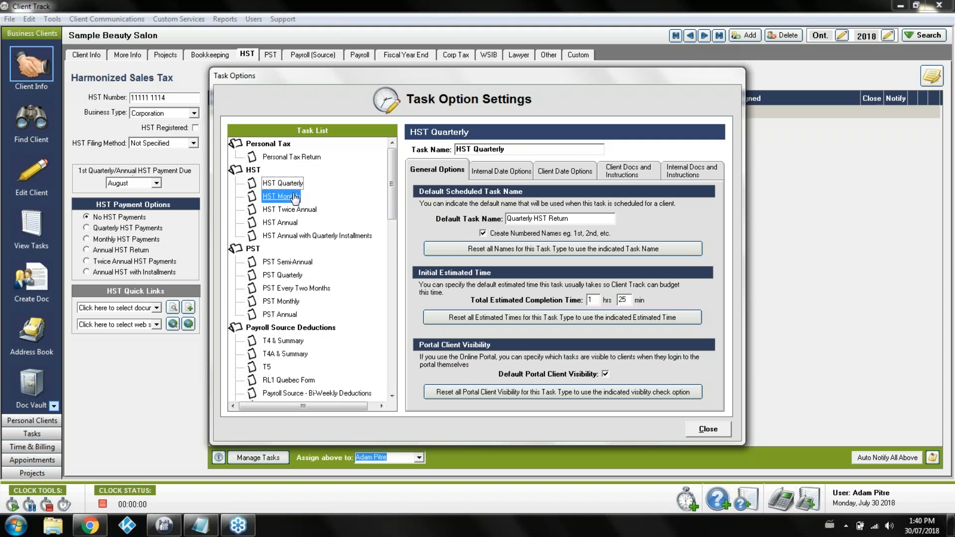
left_click(286, 211)
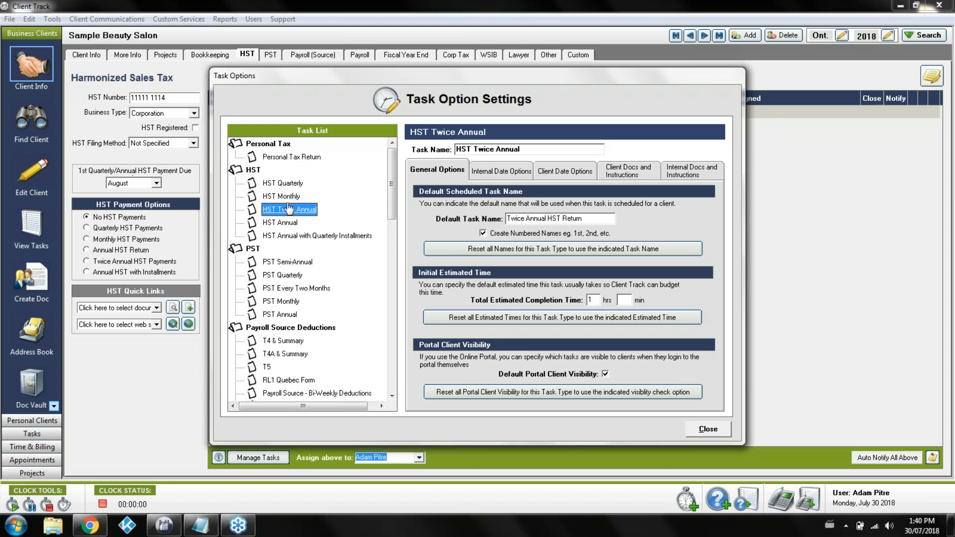
left_click(292, 185)
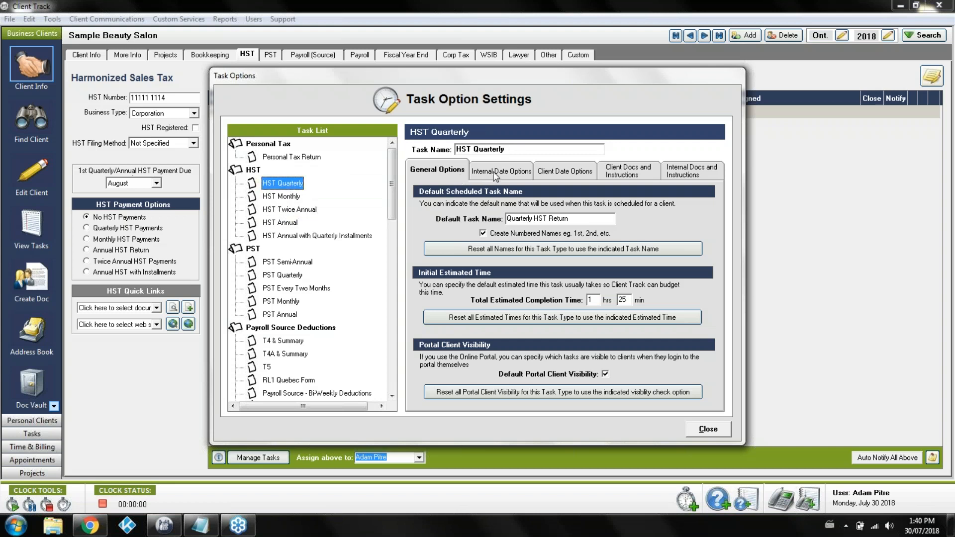
Check HST Quarterly's in-house due period 8 and calendar date period 10, then close.
left_click(511, 177)
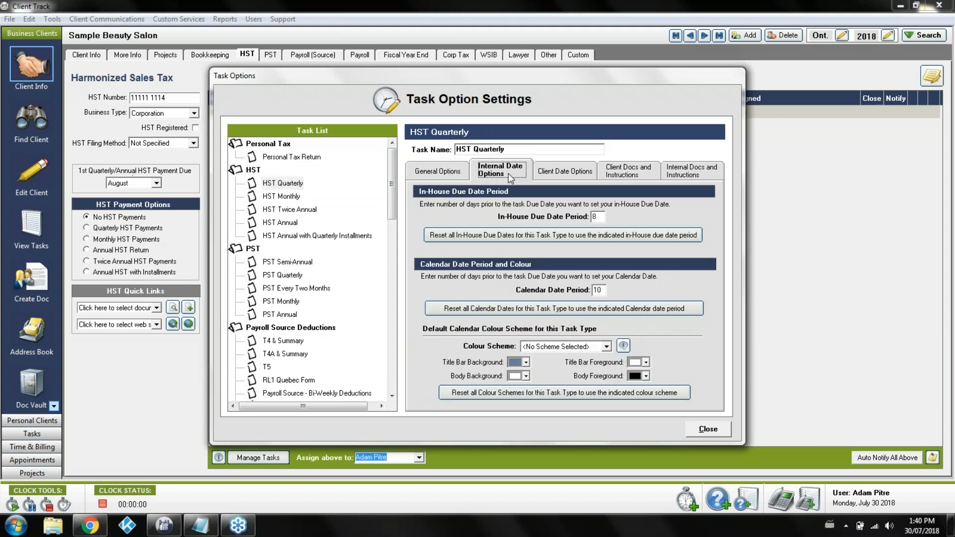
key("Tab")
left_click(603, 289)
left_click(706, 429)
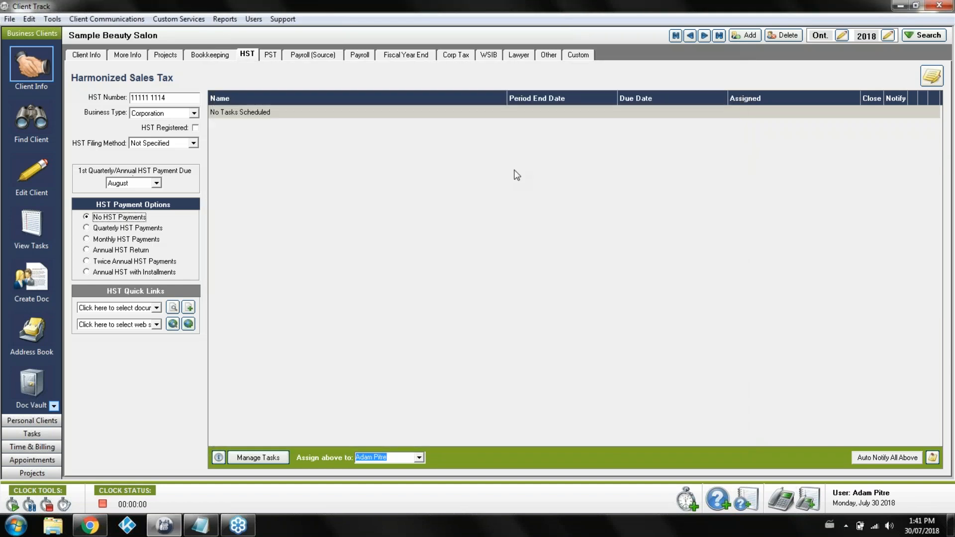
Select the Monthly HST Payments option in Sample Beauty Salon's HST Payment Options.
left_click(124, 240)
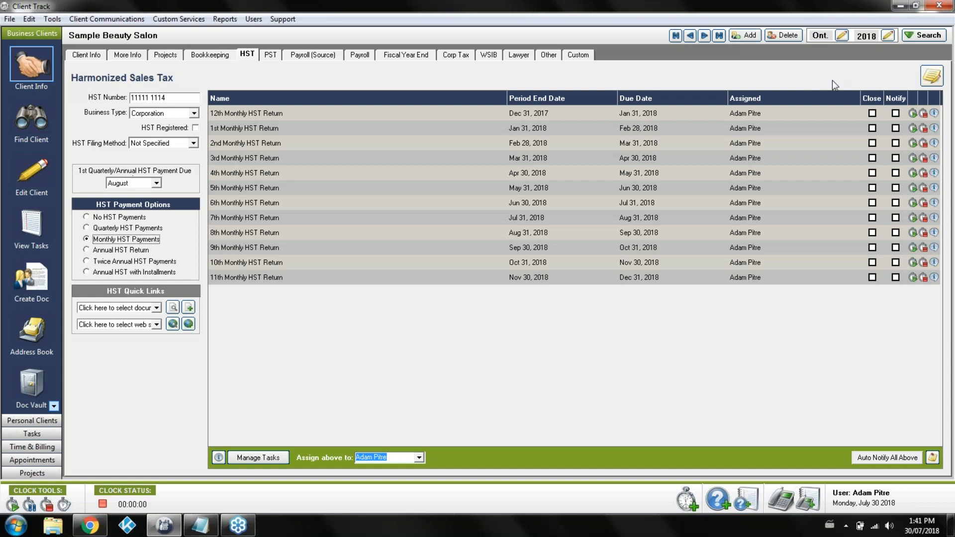
Tick Close on the 12th, 1st, 4th and 5th Monthly HST Return rows.
left_click(871, 115)
left_click(872, 129)
left_click(871, 173)
left_click(872, 187)
Check the salon's HST notes without saving, move to the next client and back, then show Payroll Remittances.
left_click(931, 76)
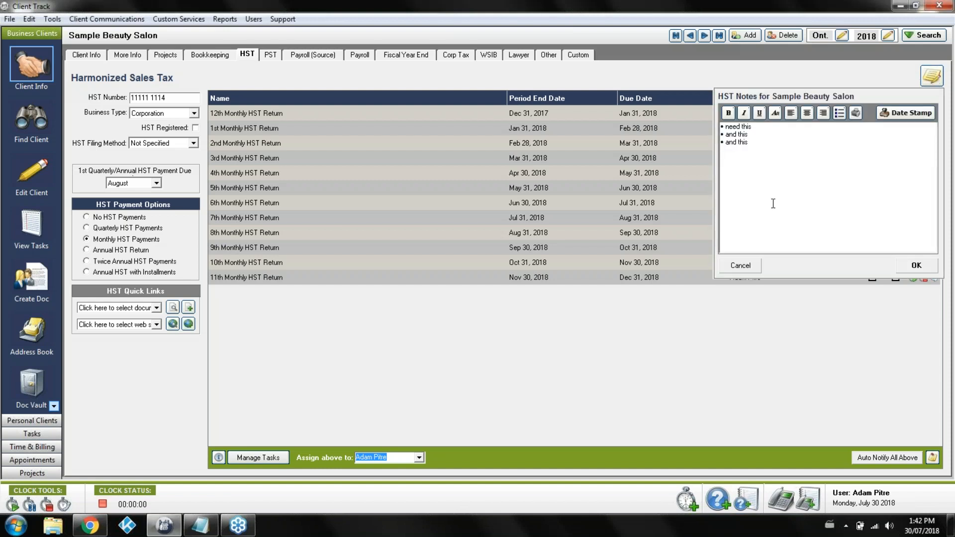
left_click(730, 269)
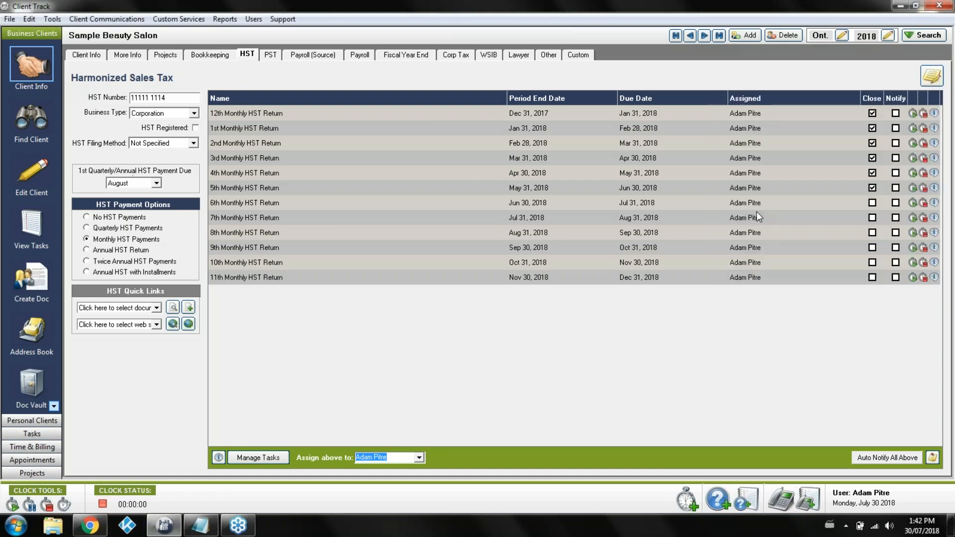
left_click(705, 36)
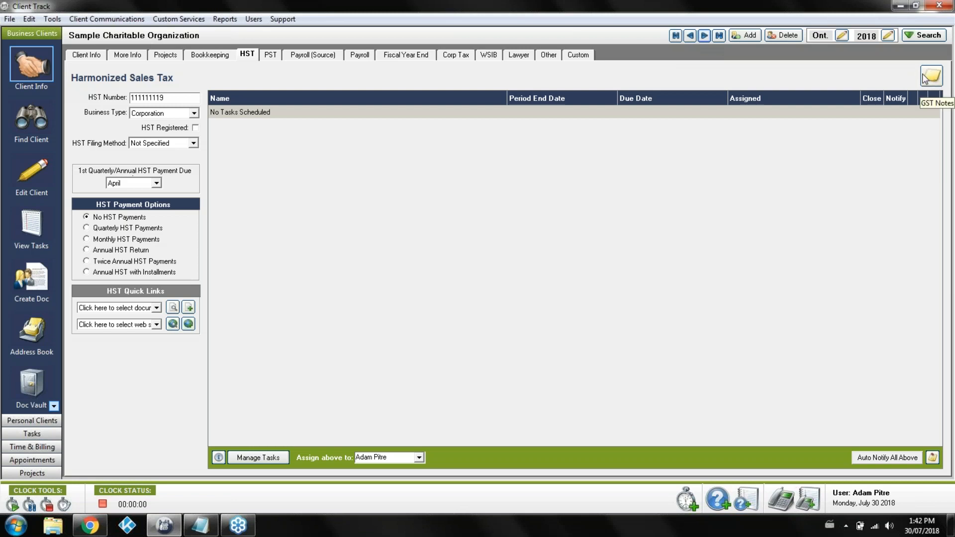
left_click(690, 36)
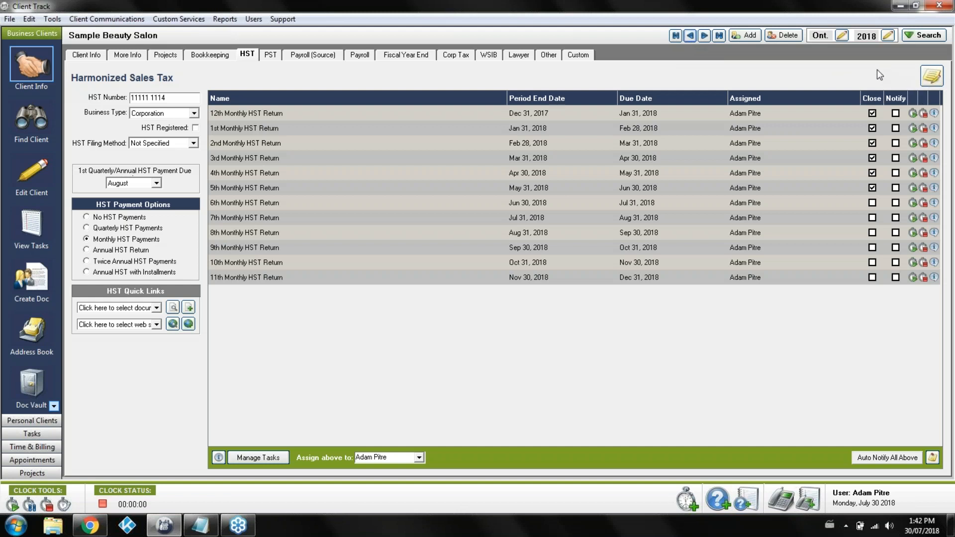
left_click(930, 76)
left_click(816, 173)
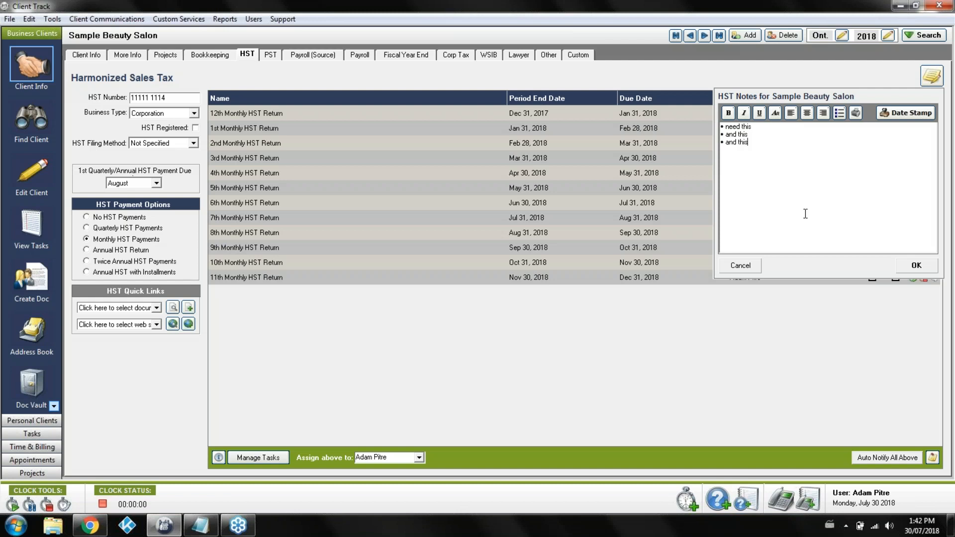
left_click(755, 263)
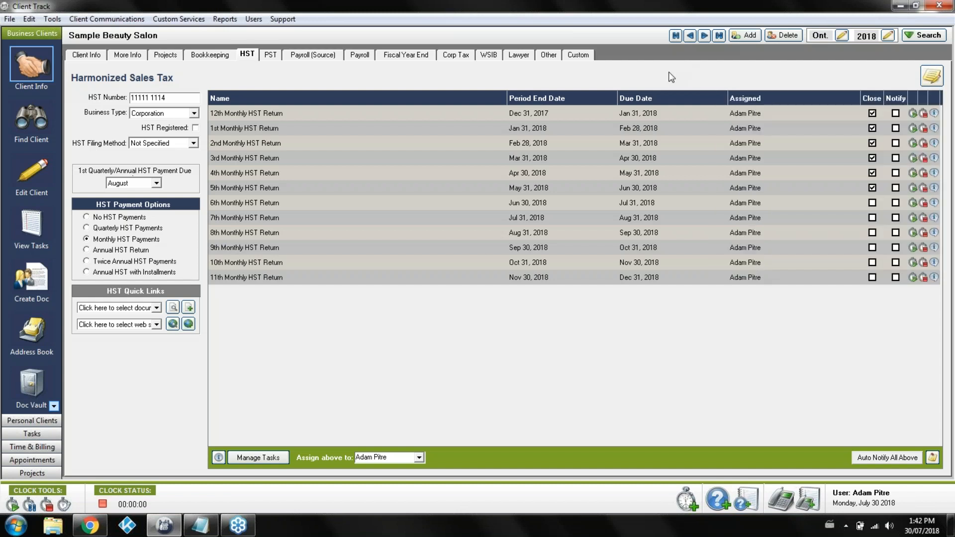
left_click(300, 59)
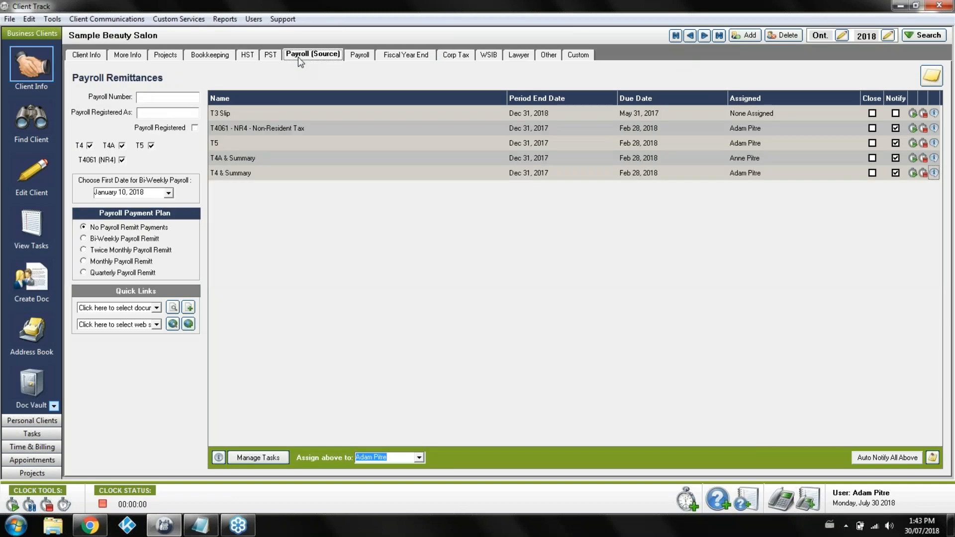
Delete the T3 Slip task through Manage Tasks.
left_click(262, 464)
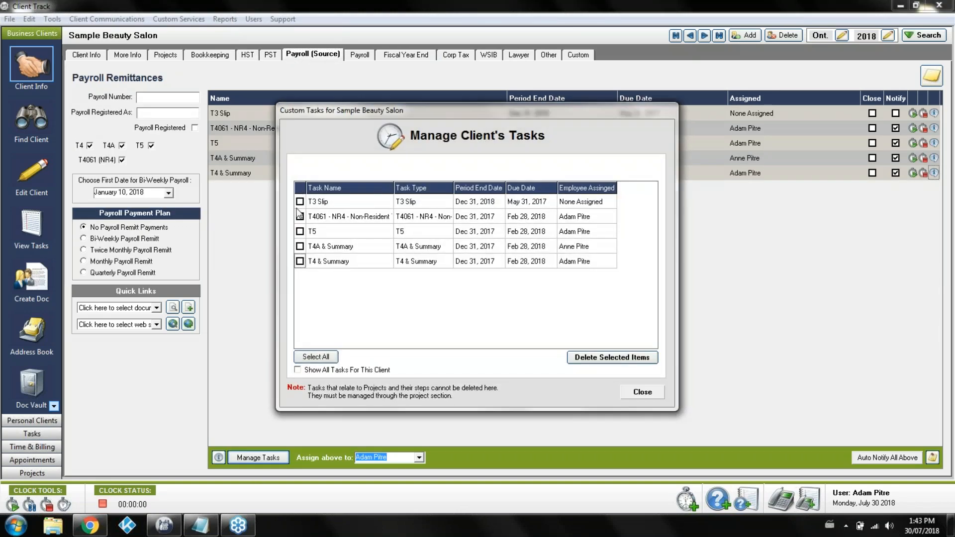
left_click(300, 202)
left_click(603, 357)
left_click(642, 391)
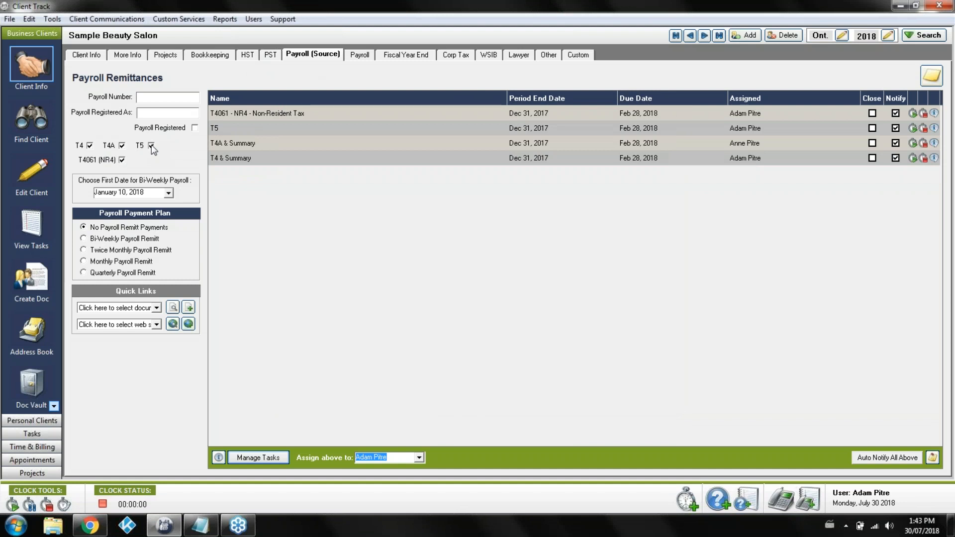
Stop scheduling T5, confirm removing the 2018 T5 task, and return to the HST page.
left_click(151, 146)
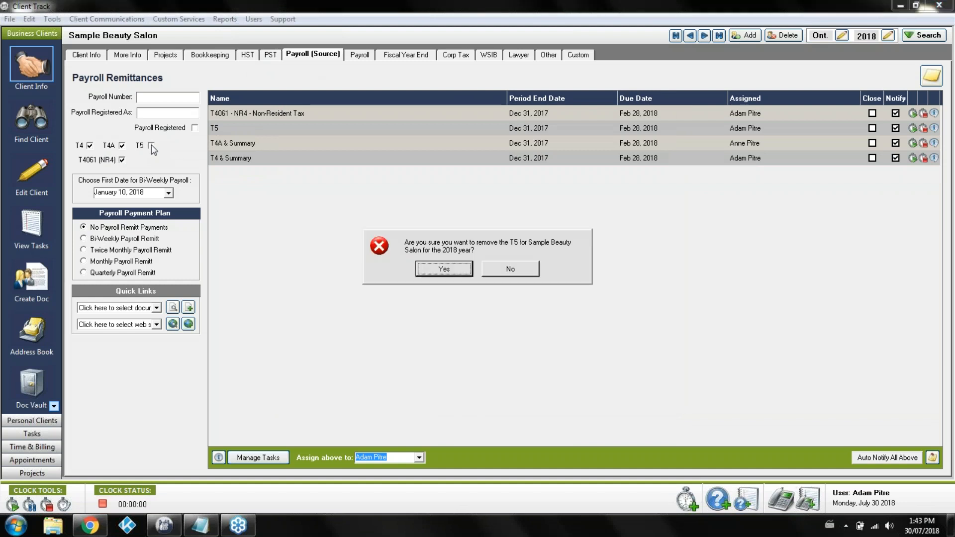
left_click(432, 273)
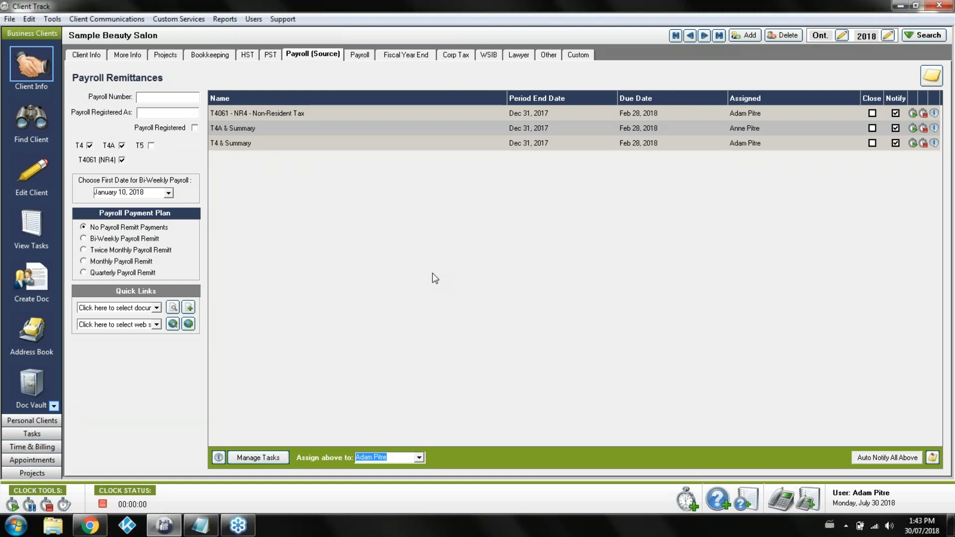
left_click(253, 58)
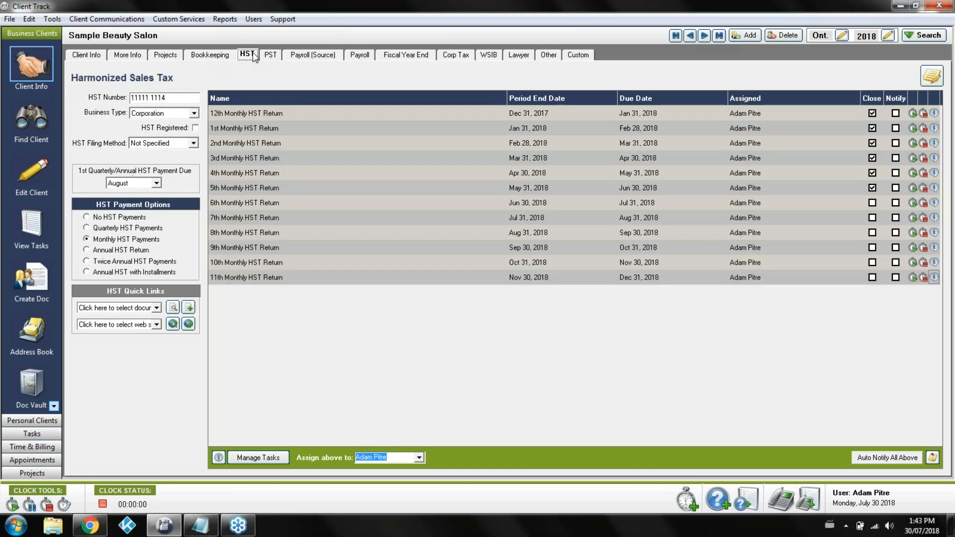
Try No HST Payments but keep the monthly HST tasks, then view the payroll pages.
left_click(116, 219)
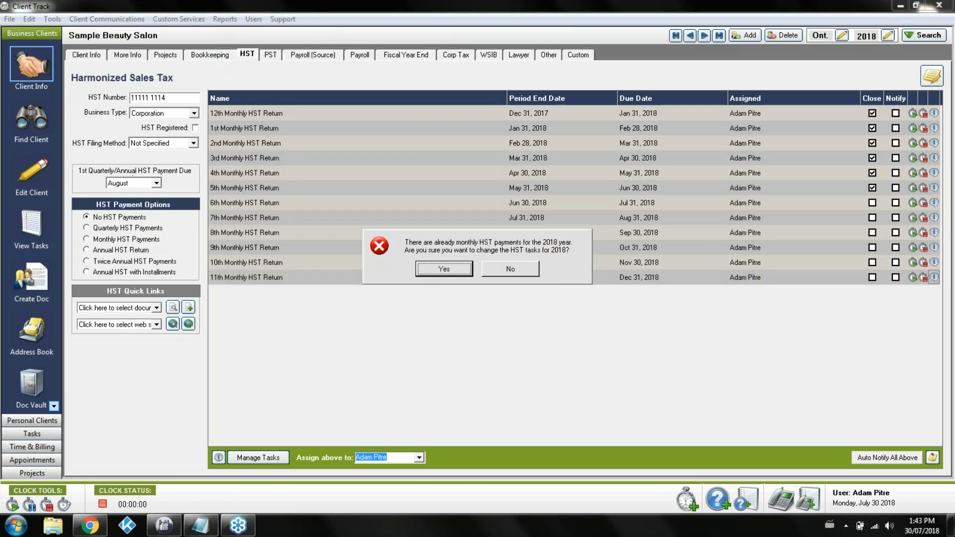
left_click(511, 268)
left_click(337, 56)
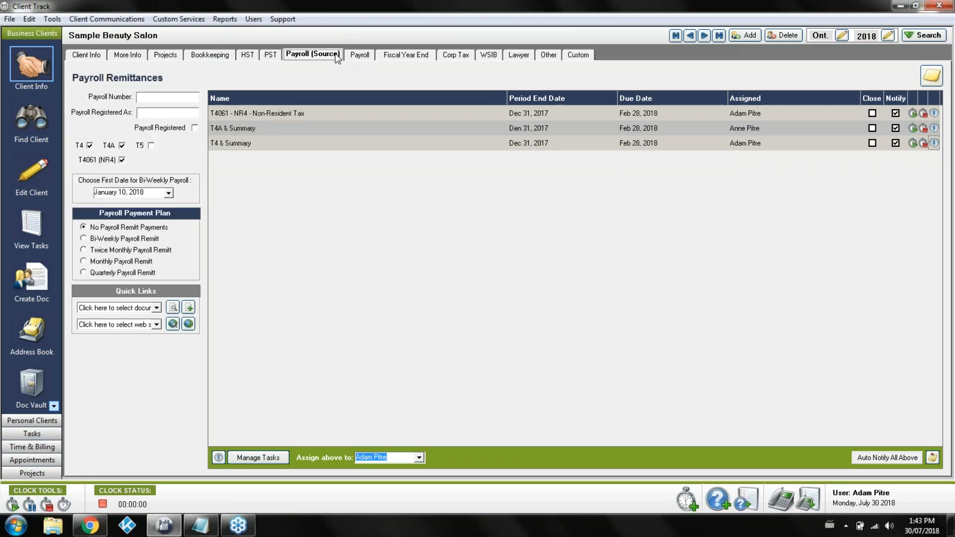
left_click(358, 55)
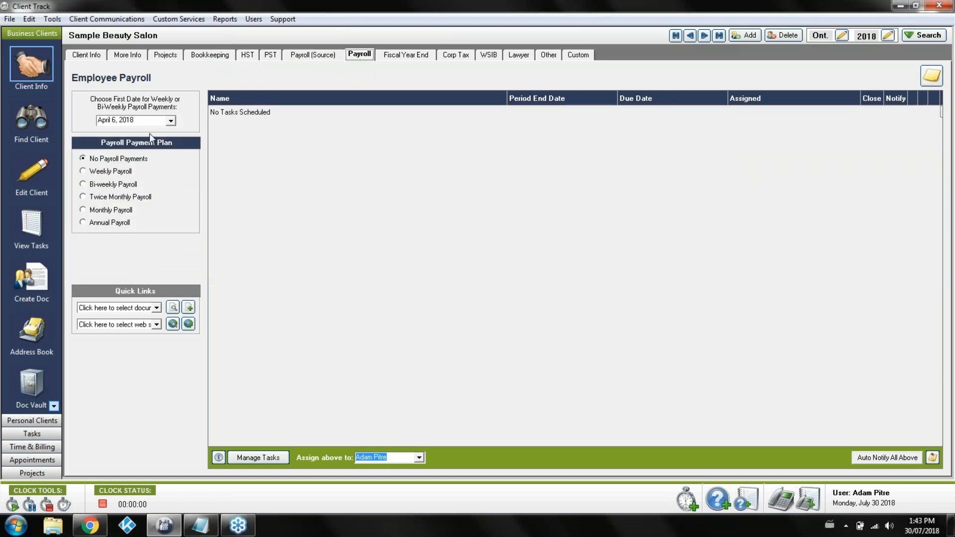
Review the payroll date and August first HST payment month unchanged, then open Fiscal Year End.
left_click(170, 121)
left_click(199, 99)
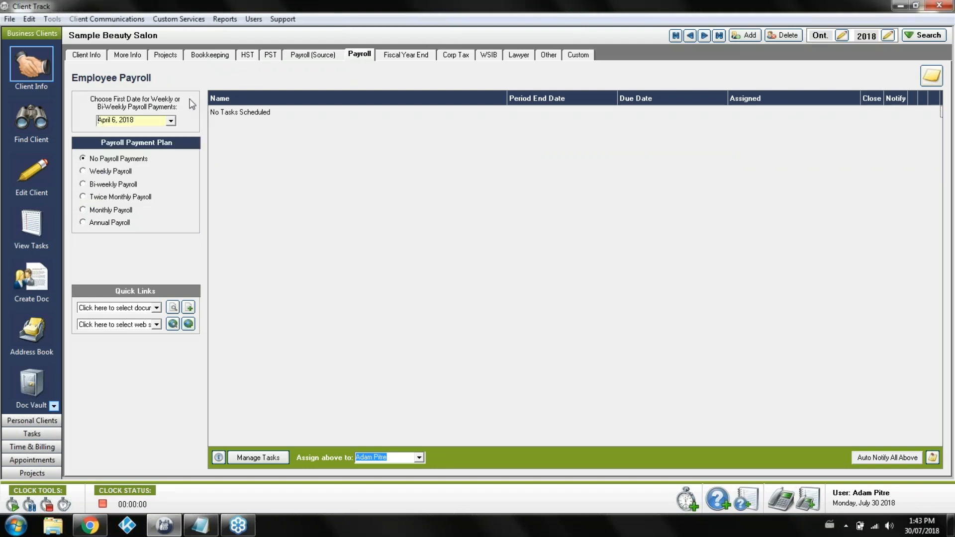
left_click(250, 54)
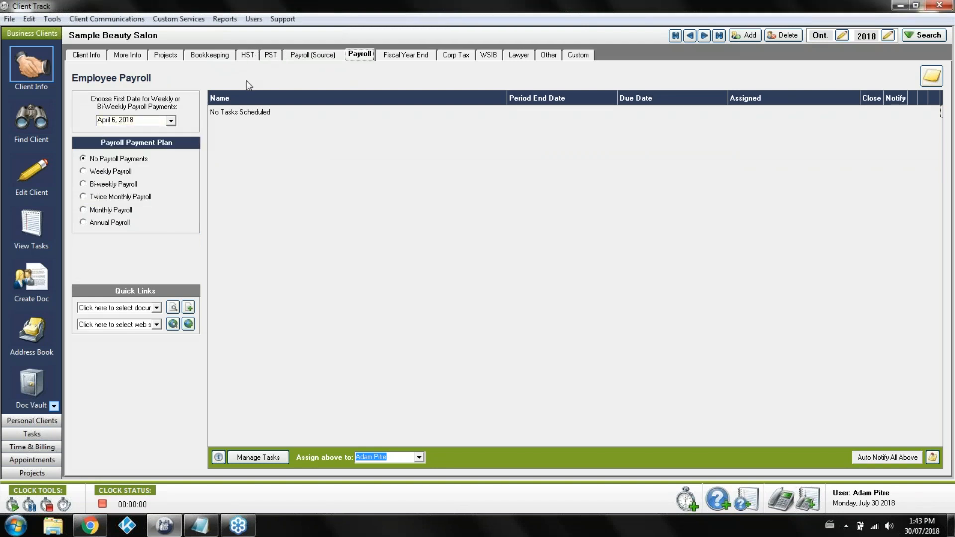
left_click(157, 183)
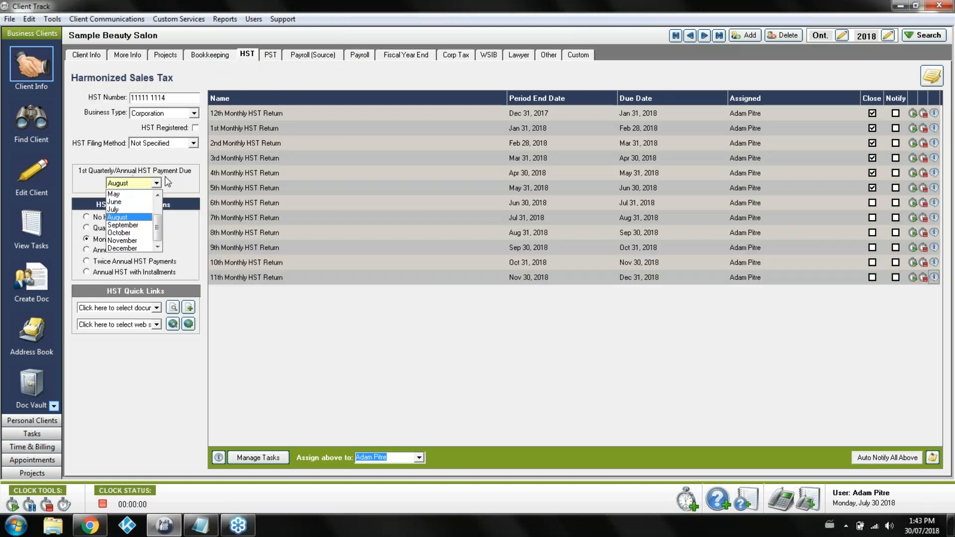
left_click(183, 180)
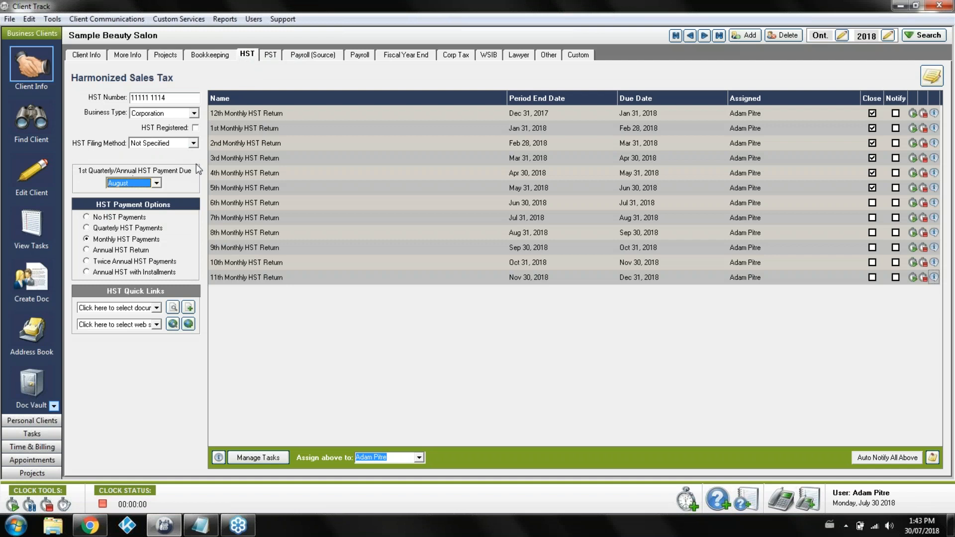
left_click(301, 54)
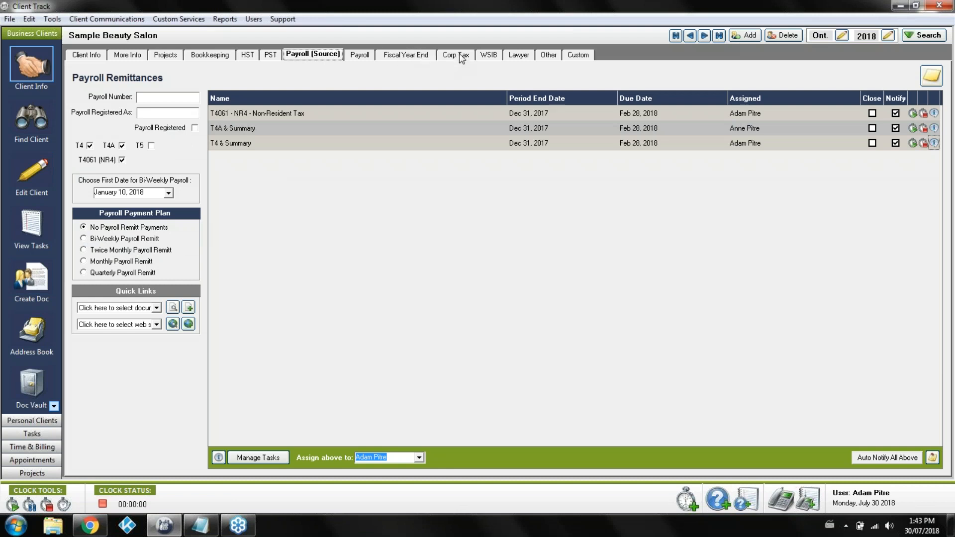
left_click(422, 55)
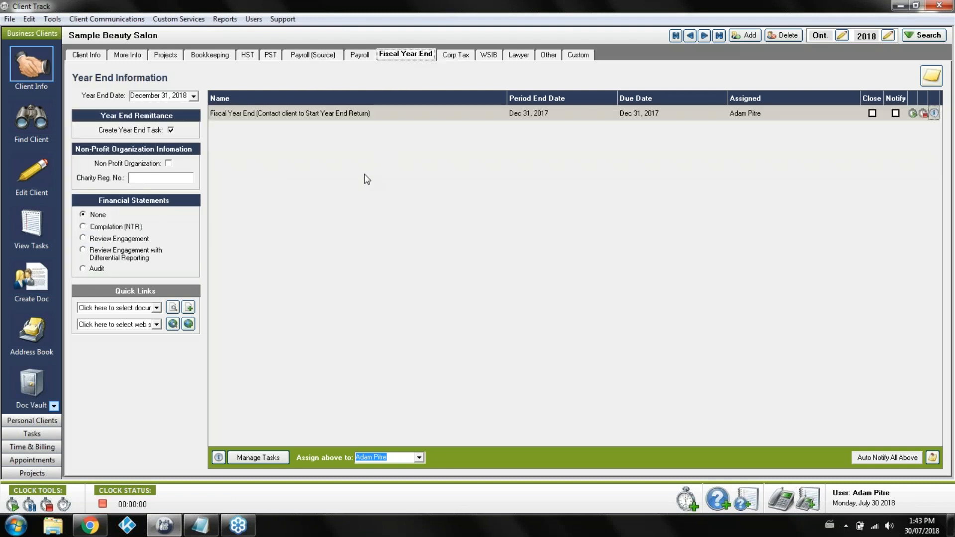
Delete the existing Fiscal Year End task via Manage Tasks.
left_click(258, 458)
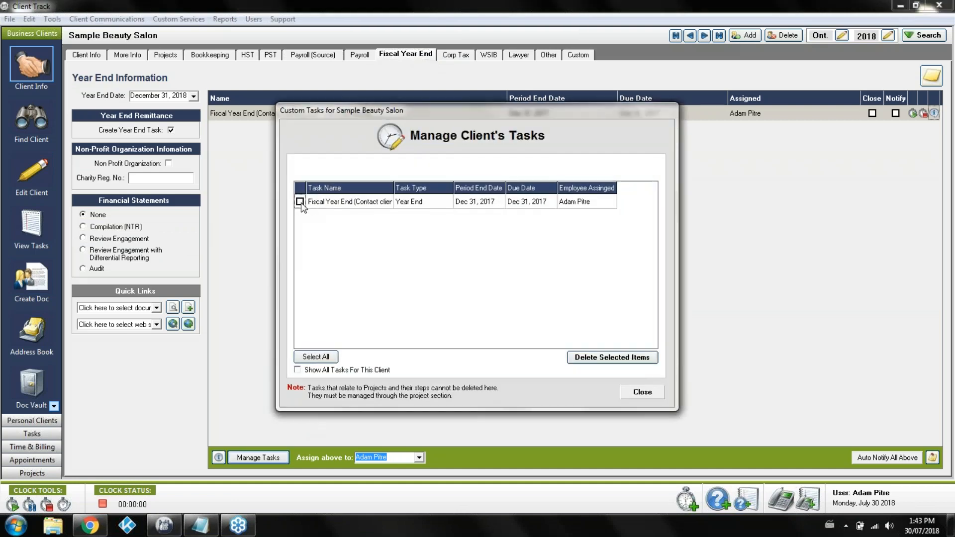
left_click(300, 202)
left_click(592, 357)
left_click(642, 391)
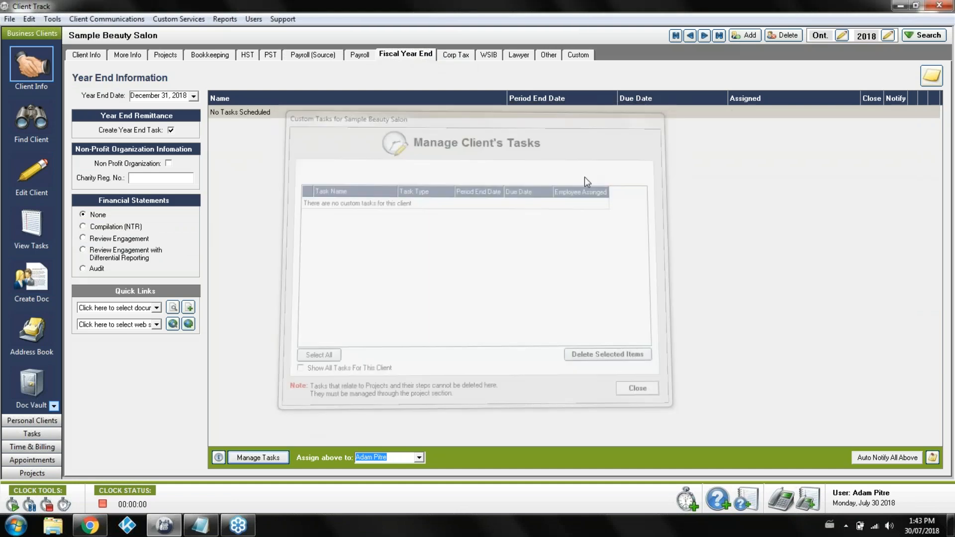
Delete both corporate tax tasks on the Corp Tax page.
left_click(458, 54)
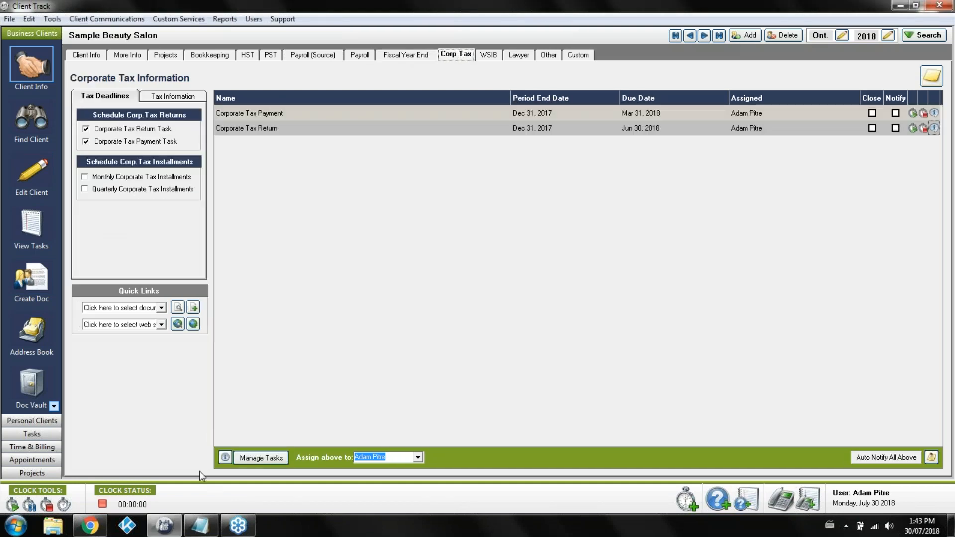
left_click(250, 459)
left_click(316, 356)
left_click(579, 359)
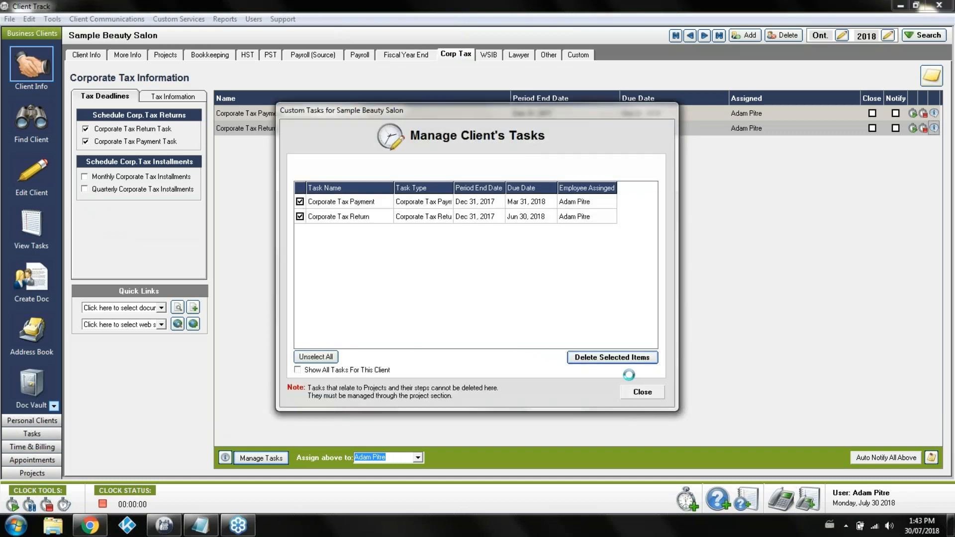
Set the Year End Date to April 30, 2019 and recreate the year-end task.
left_click(393, 54)
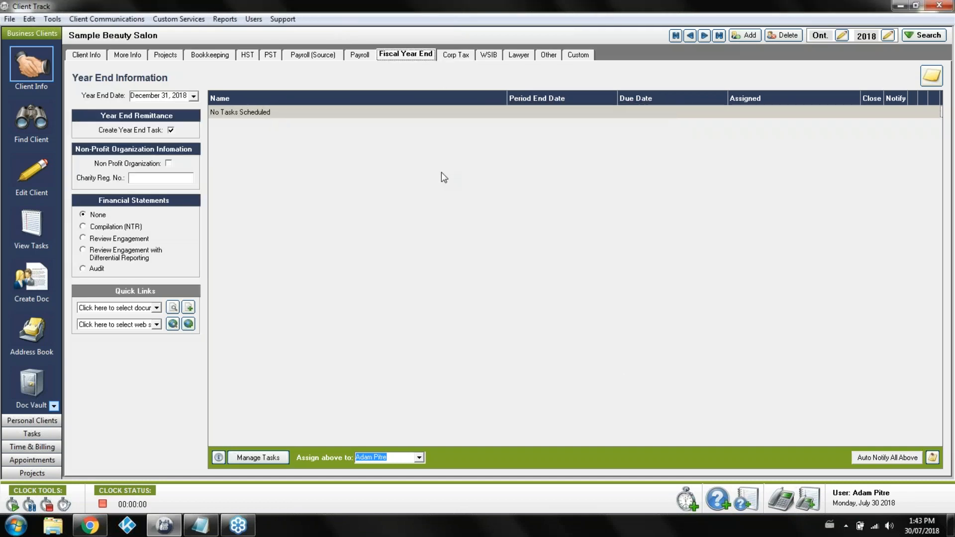
left_click(194, 96)
left_click(226, 110)
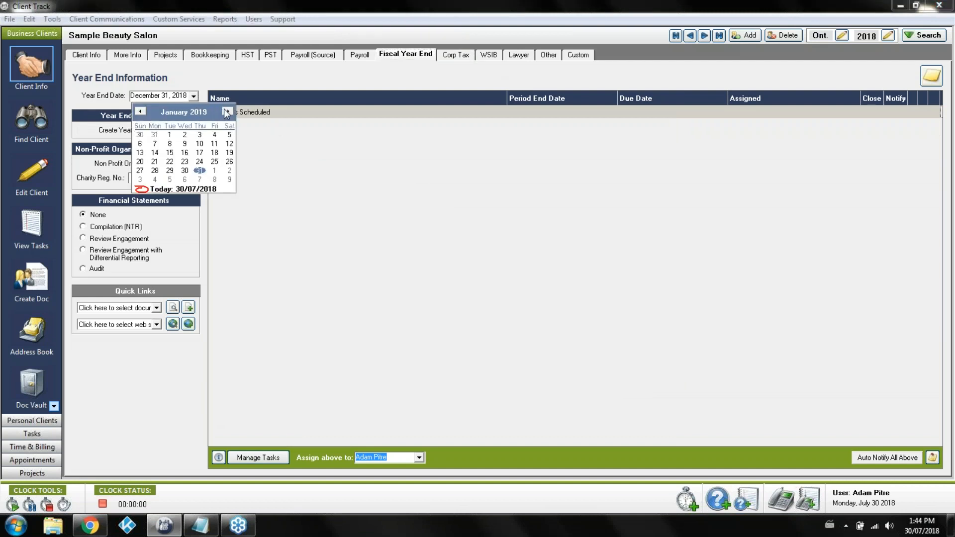
left_click(226, 110)
left_click(226, 110)
left_click(226, 110)
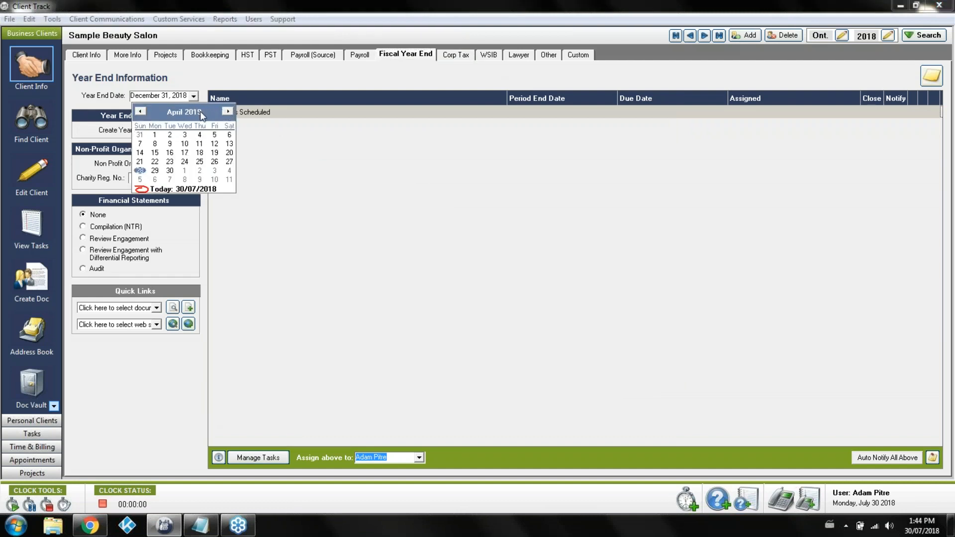
left_click(170, 170)
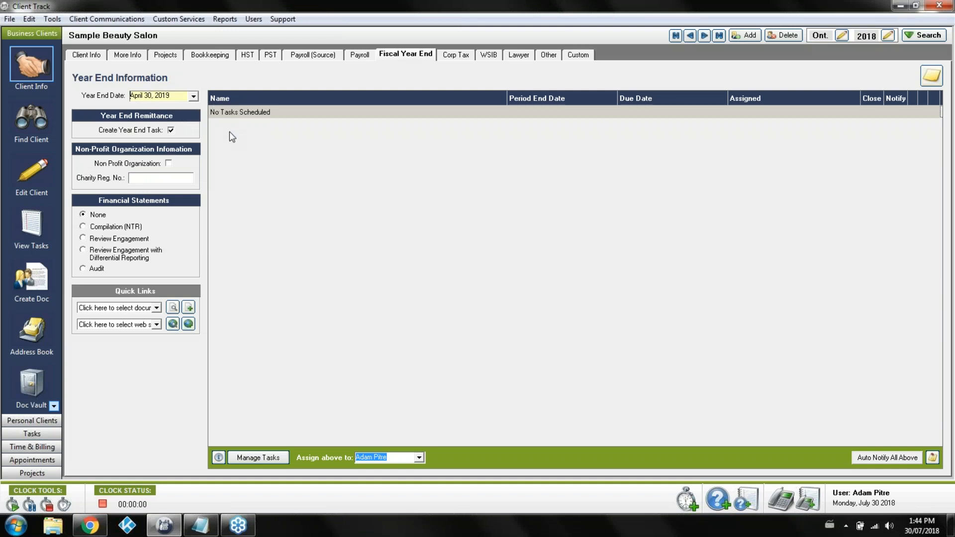
left_click(170, 130)
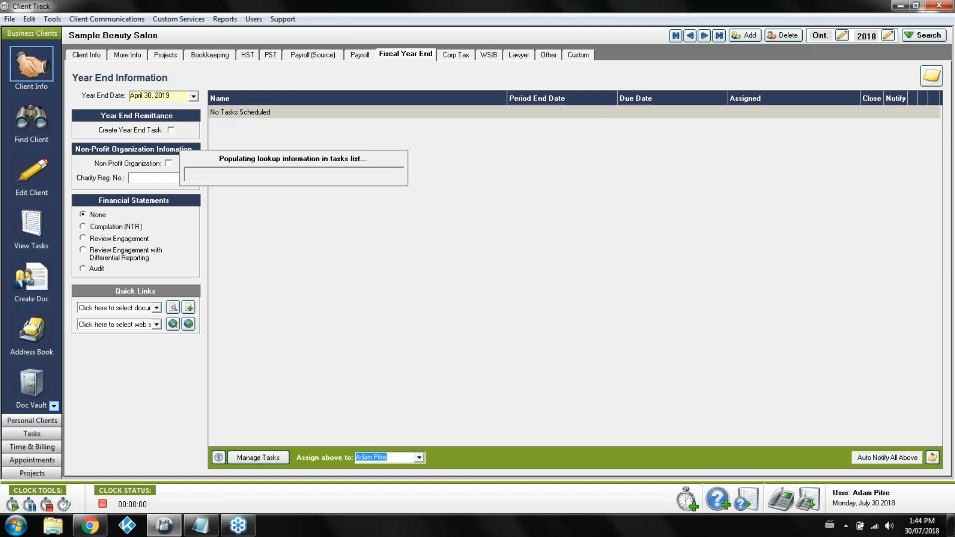
left_click(171, 130)
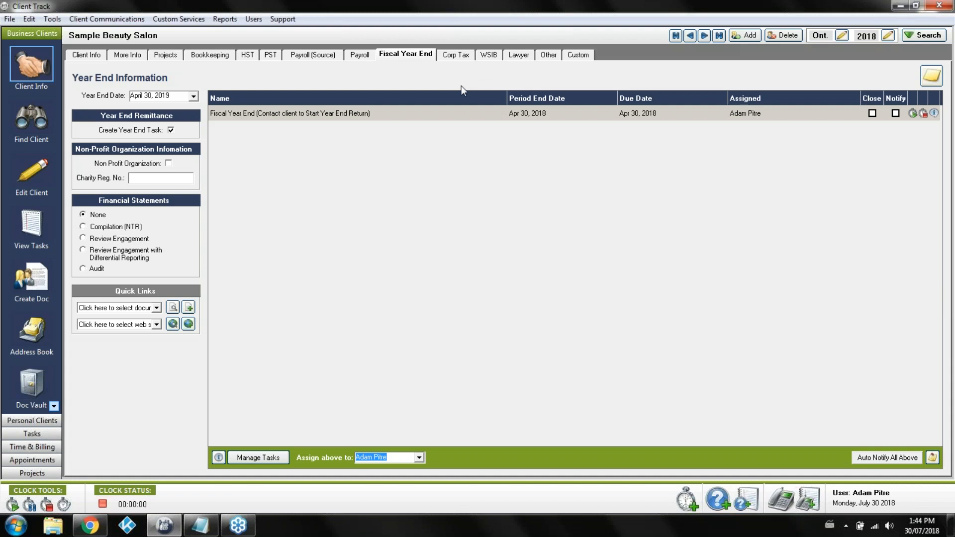
Open the Corp Tax page on Sample Beauty Salon's client record.
left_click(455, 56)
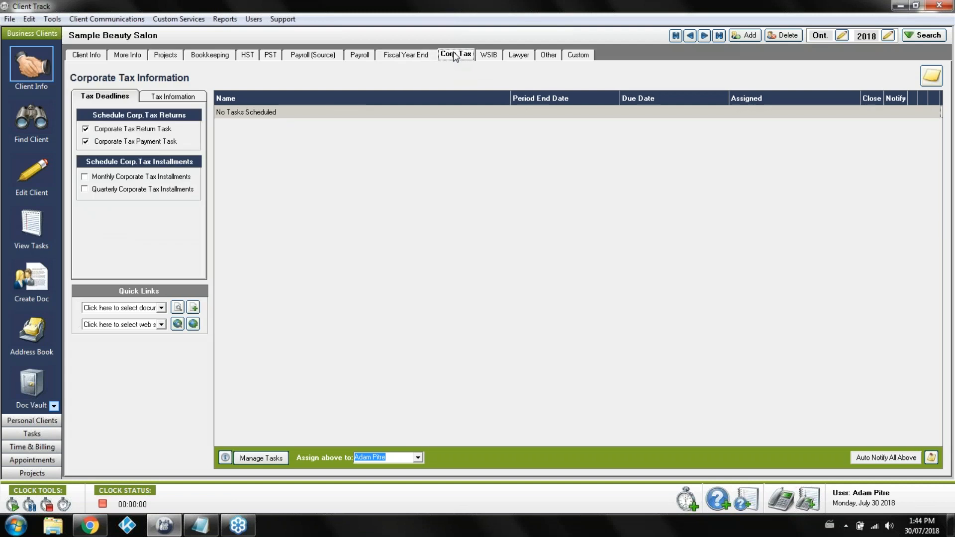
Re-check the corporate tax return and payment tasks and set the payment due date to Jun 30, 2018.
left_click(85, 129)
left_click(87, 142)
left_click(87, 142)
left_click(86, 129)
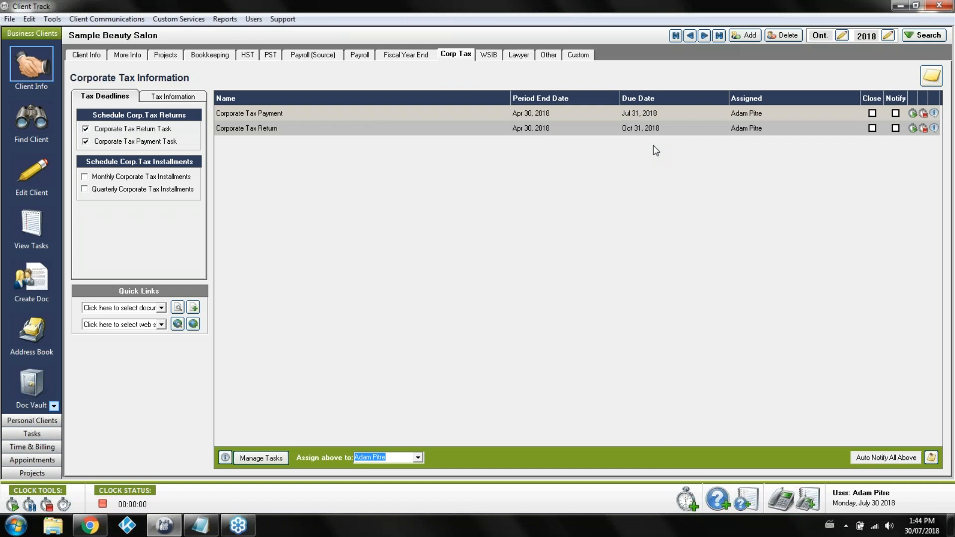
left_click(646, 113)
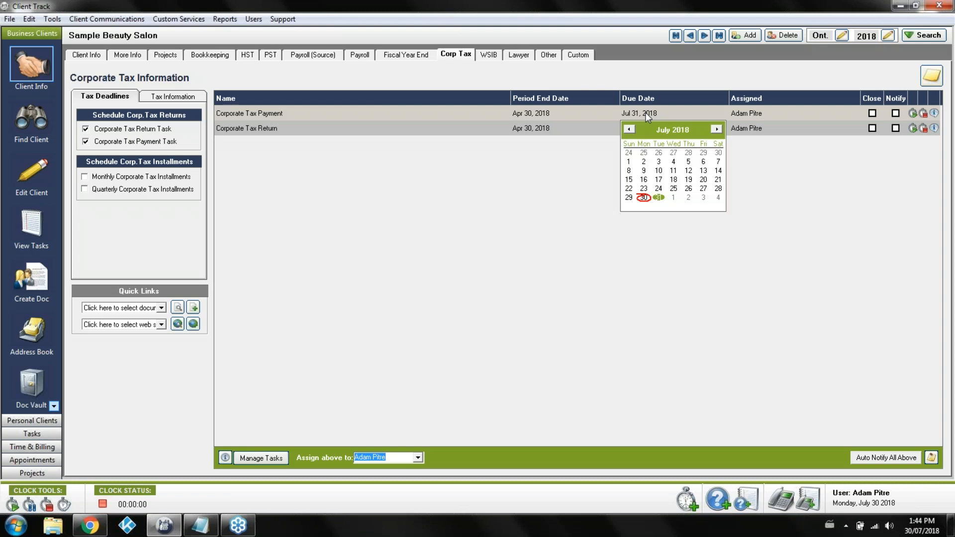
left_click(630, 131)
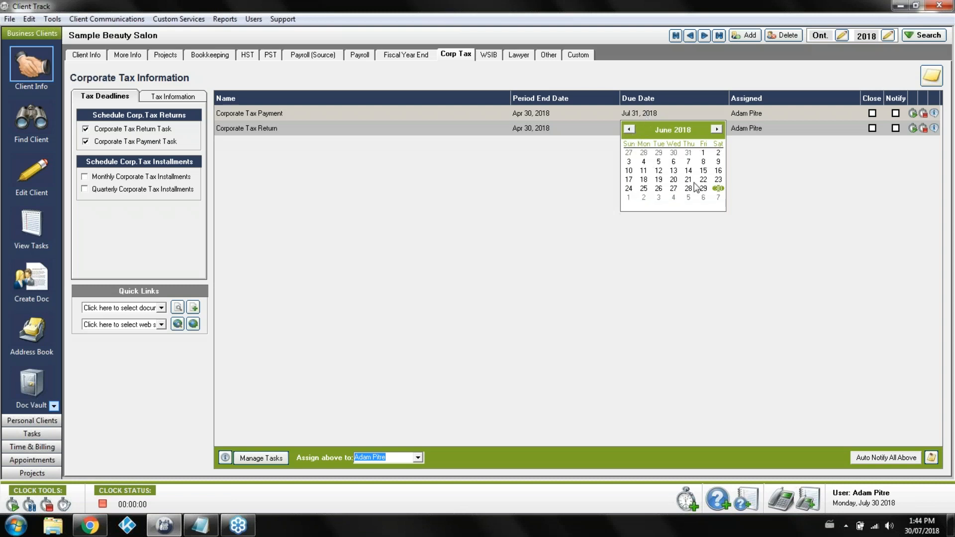
left_click(718, 188)
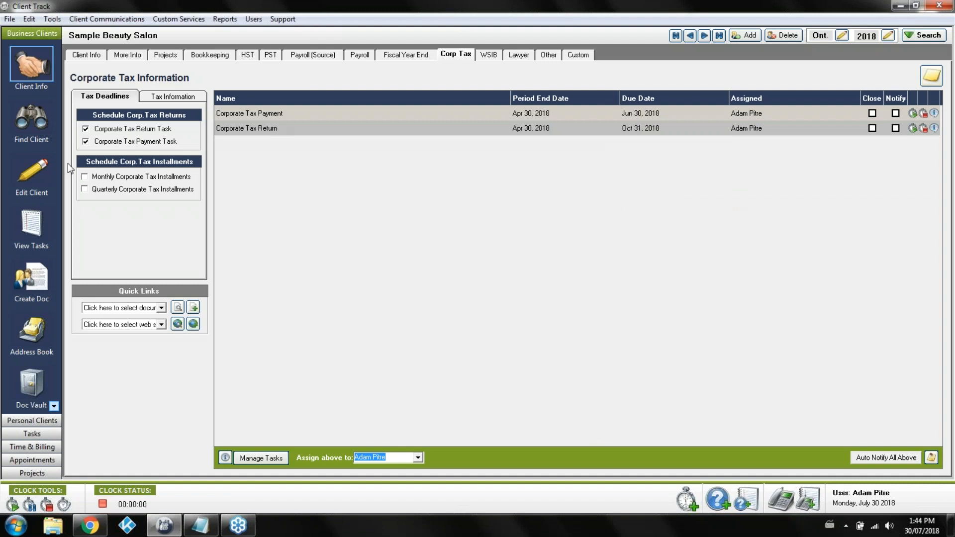
Remove both the corporate tax payment and return tasks, confirming each, then view Fiscal Year End.
left_click(86, 142)
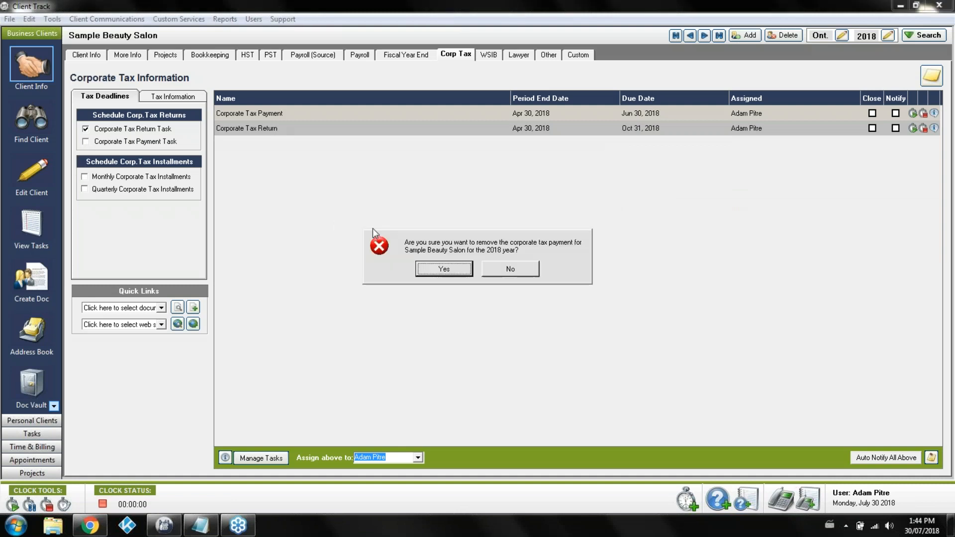
left_click(443, 269)
left_click(85, 131)
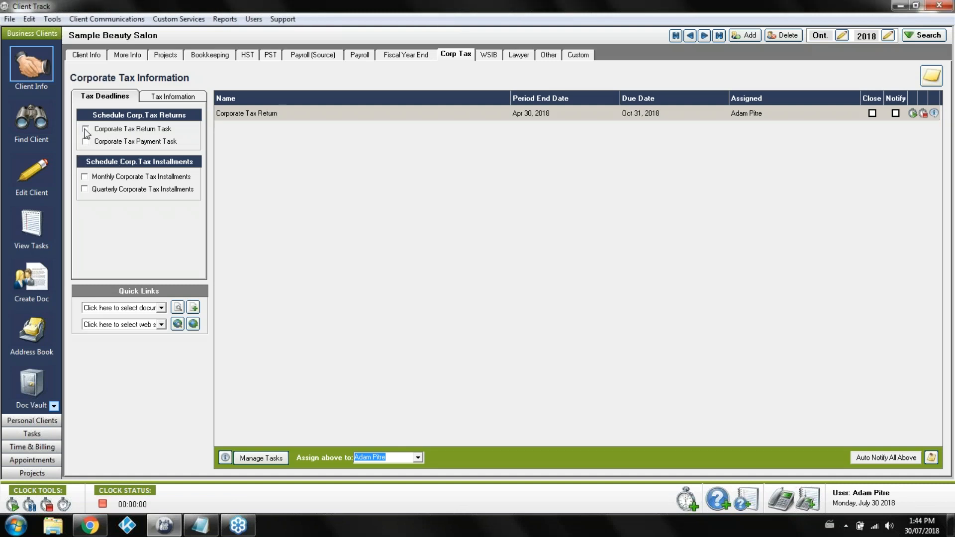
left_click(438, 269)
left_click(406, 55)
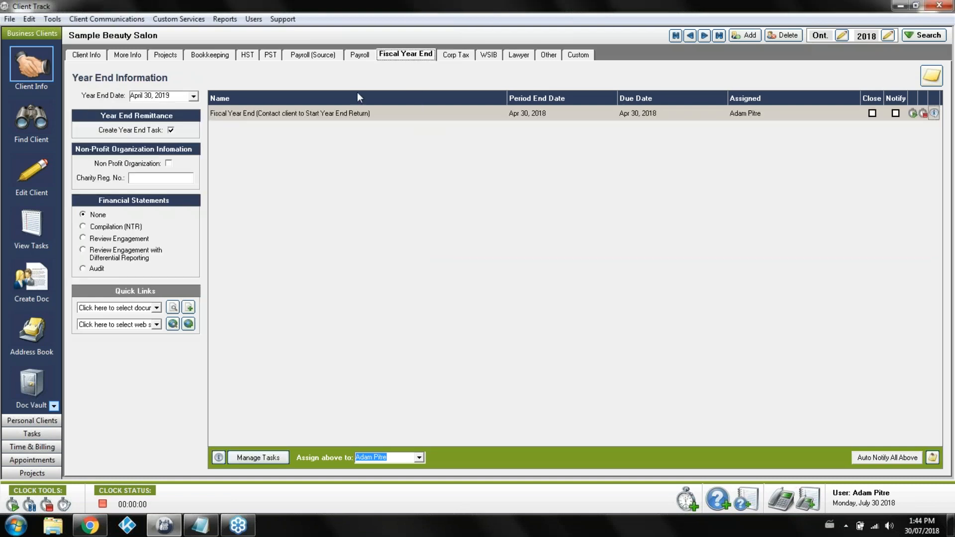
Remove the year end task and change the working year to 2017.
left_click(170, 130)
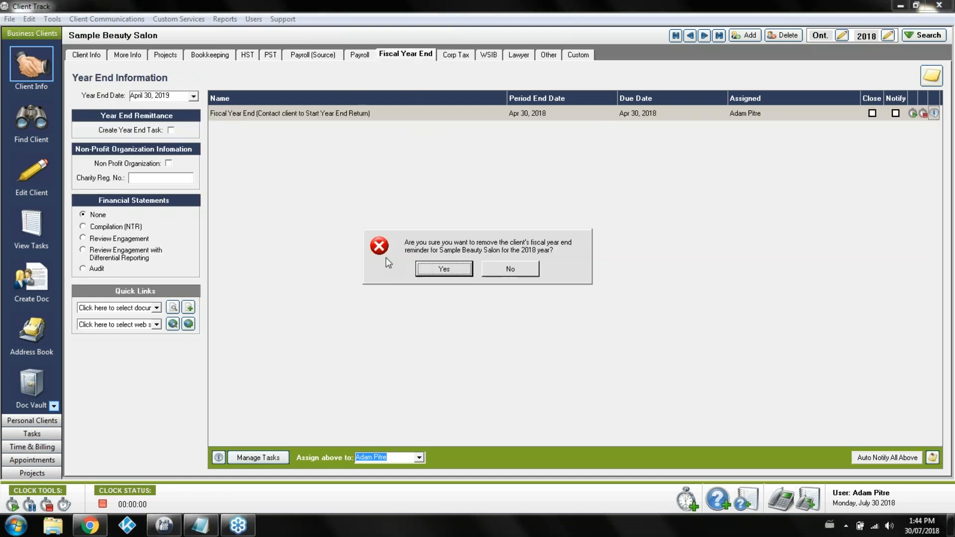
left_click(419, 270)
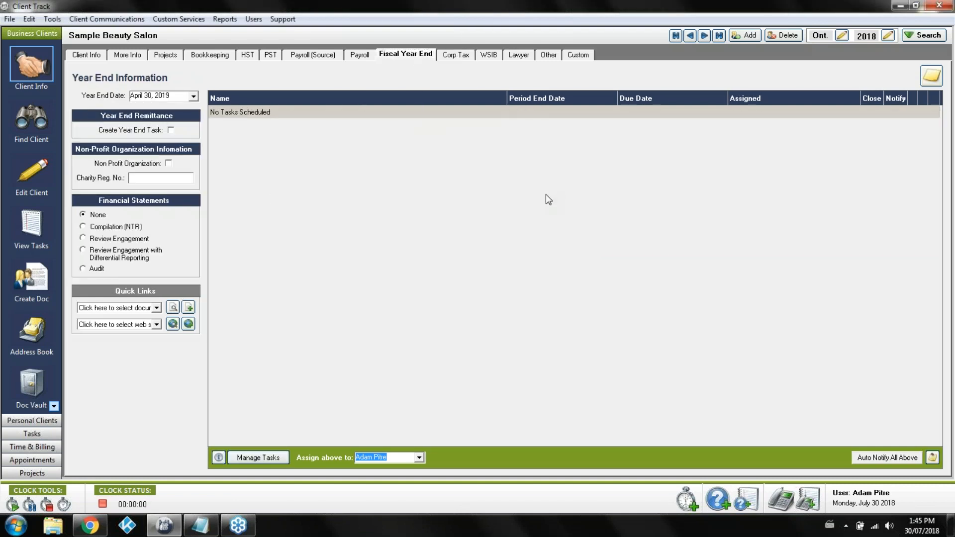
left_click(888, 36)
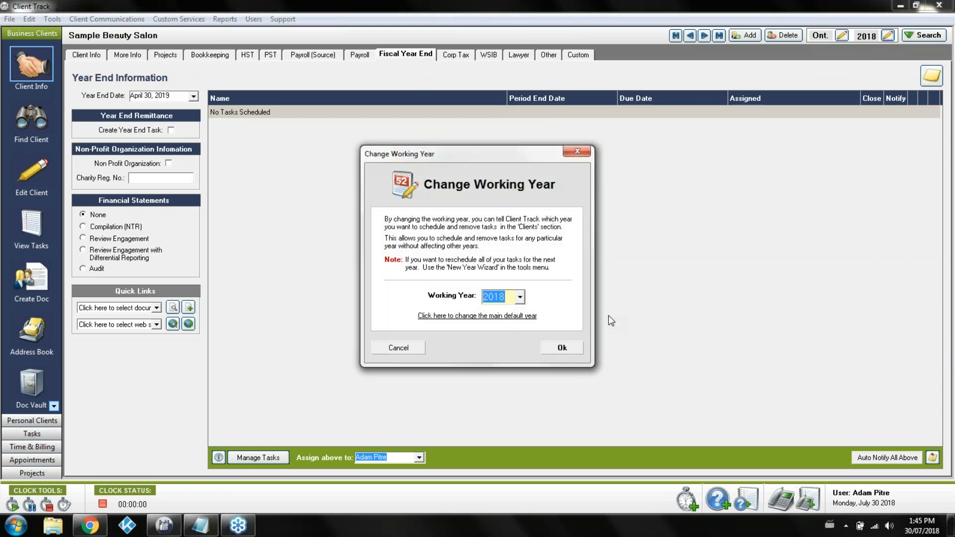
left_click(520, 297)
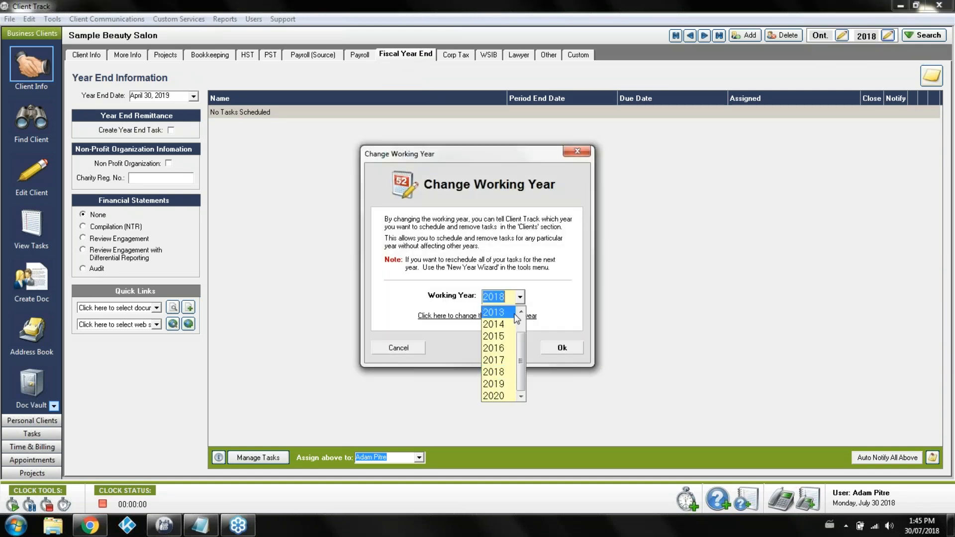
left_click(506, 359)
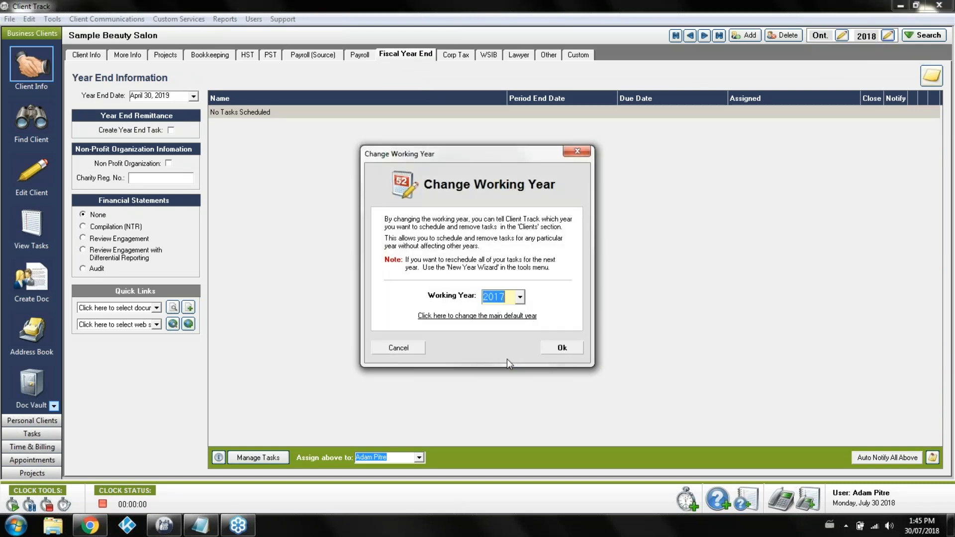
left_click(562, 348)
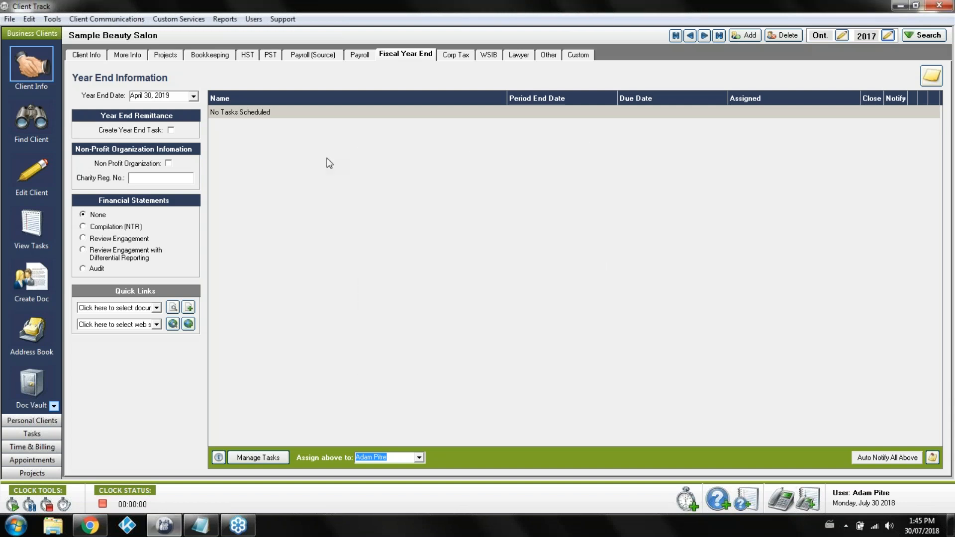
Set the year end date to December 31, 2018, recreate the year end task, and schedule corporate tax payment.
left_click(194, 96)
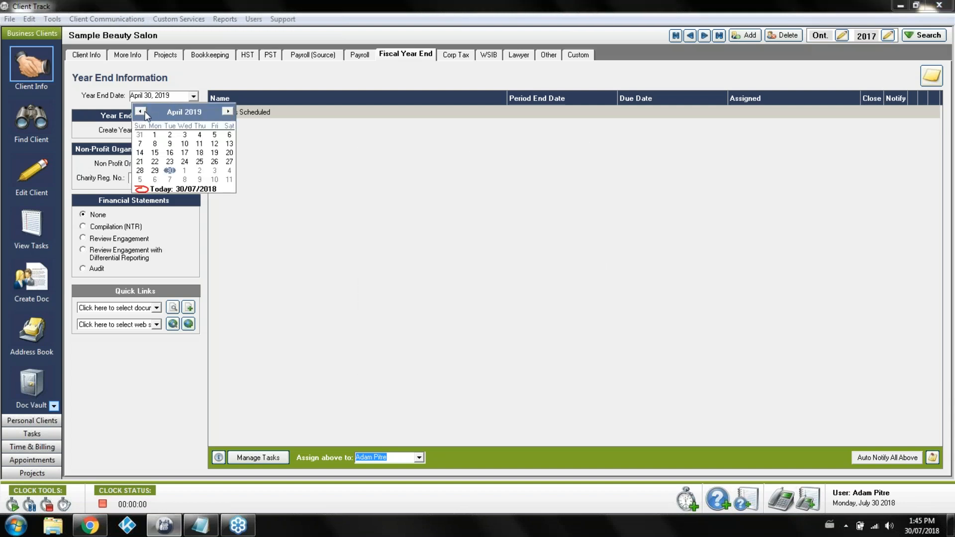
left_click(141, 111)
left_click(141, 111)
left_click(142, 111)
left_click(141, 111)
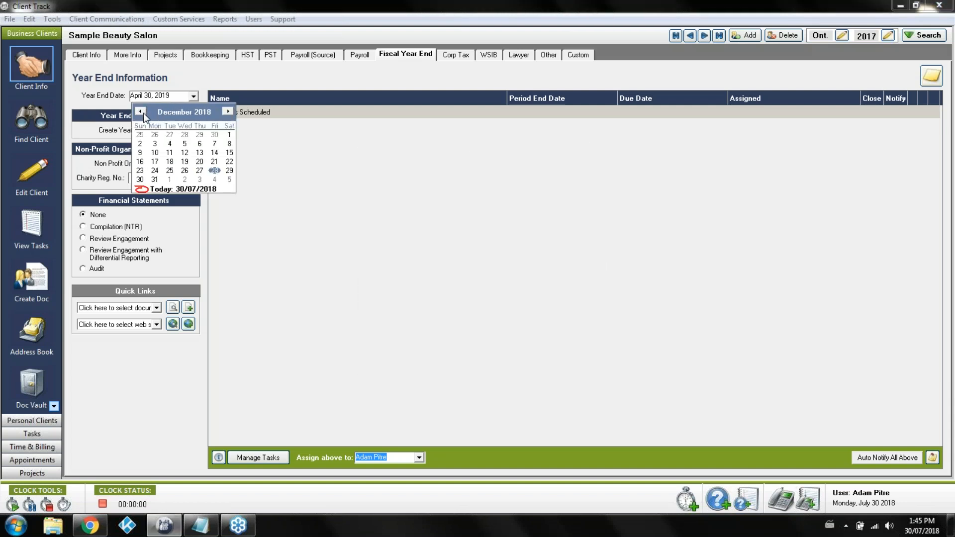
left_click(155, 180)
left_click(171, 130)
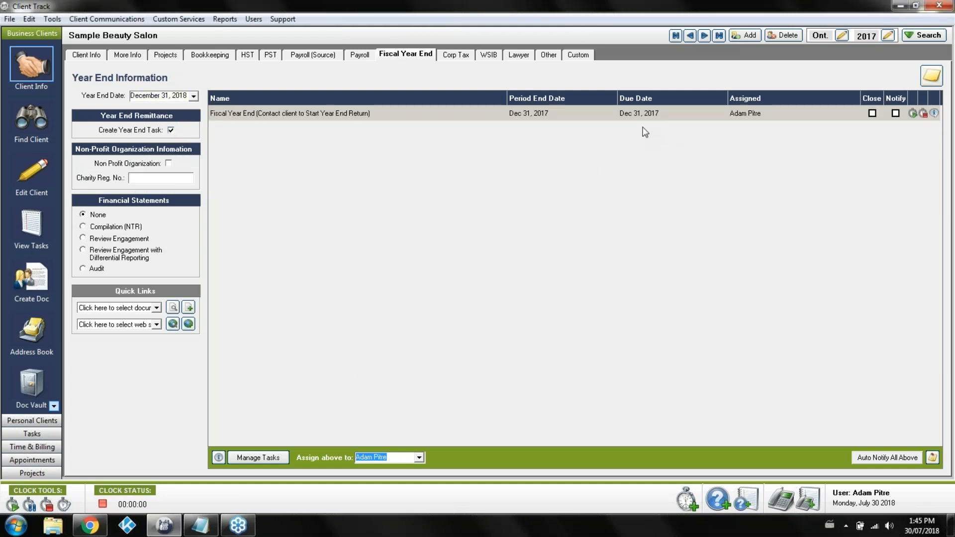
left_click(454, 55)
left_click(85, 141)
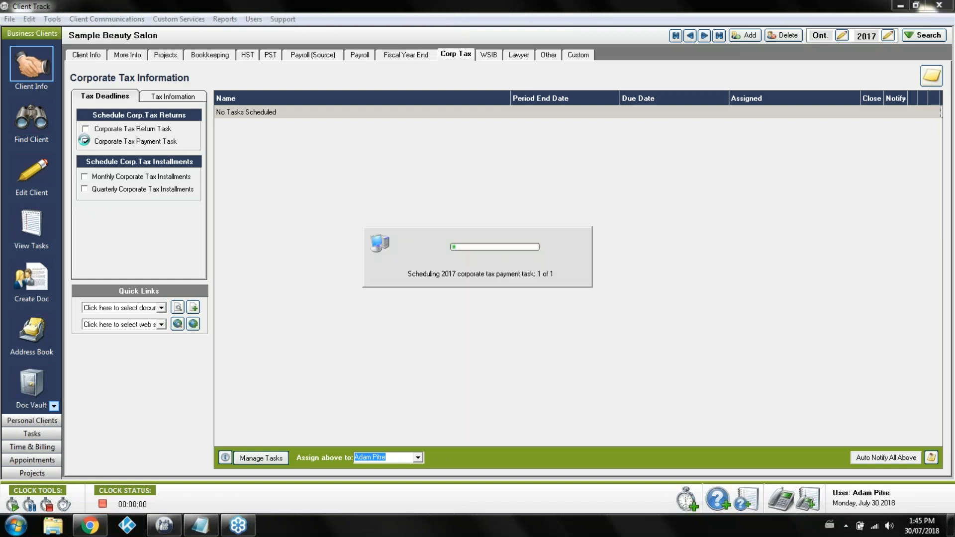
Schedule the 2017 corporate tax return task, switch the working year back to 2018, then open Bookkeeping.
left_click(85, 129)
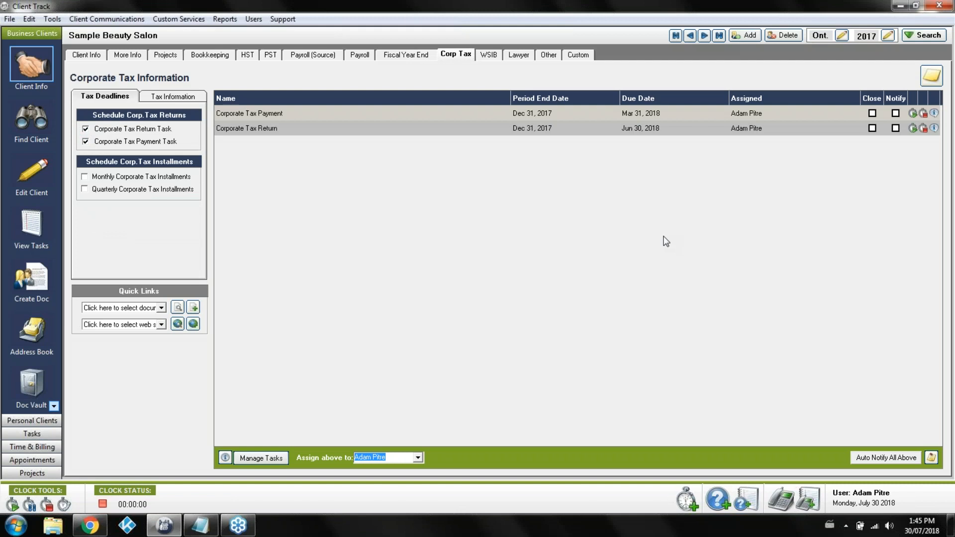
left_click(390, 57)
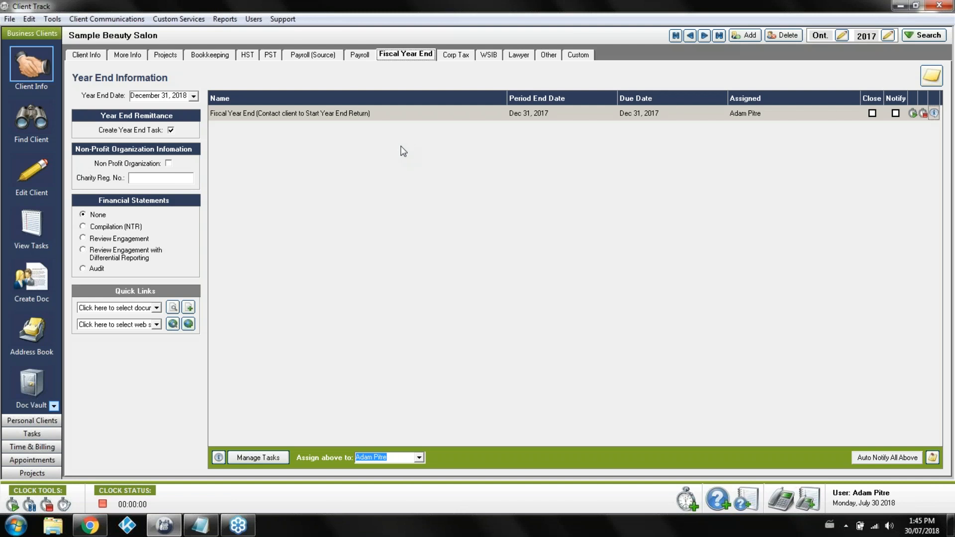
left_click(888, 36)
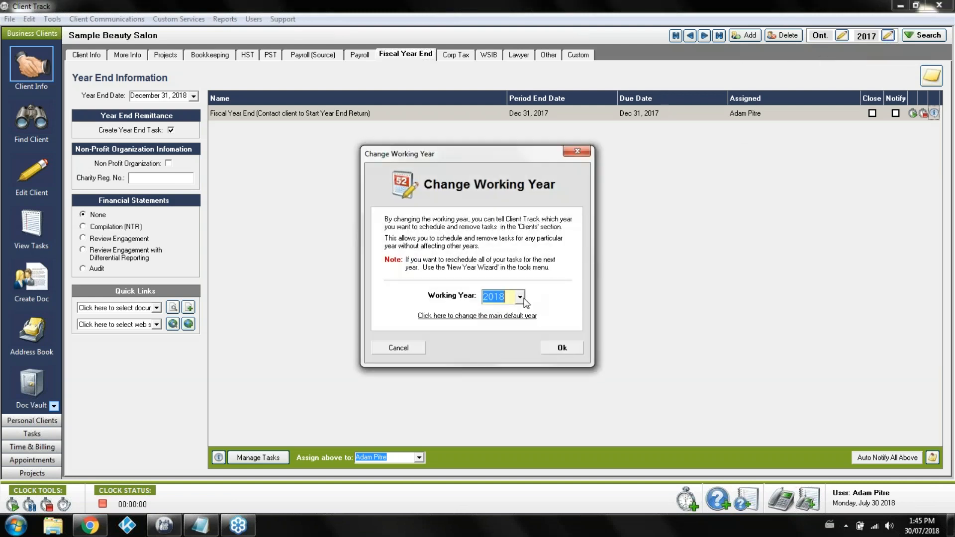
left_click(559, 347)
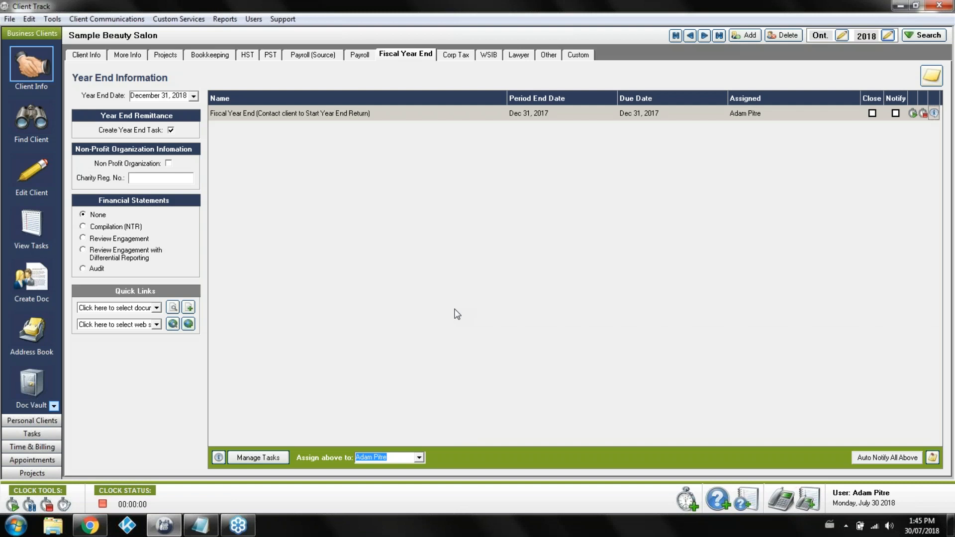
left_click(209, 55)
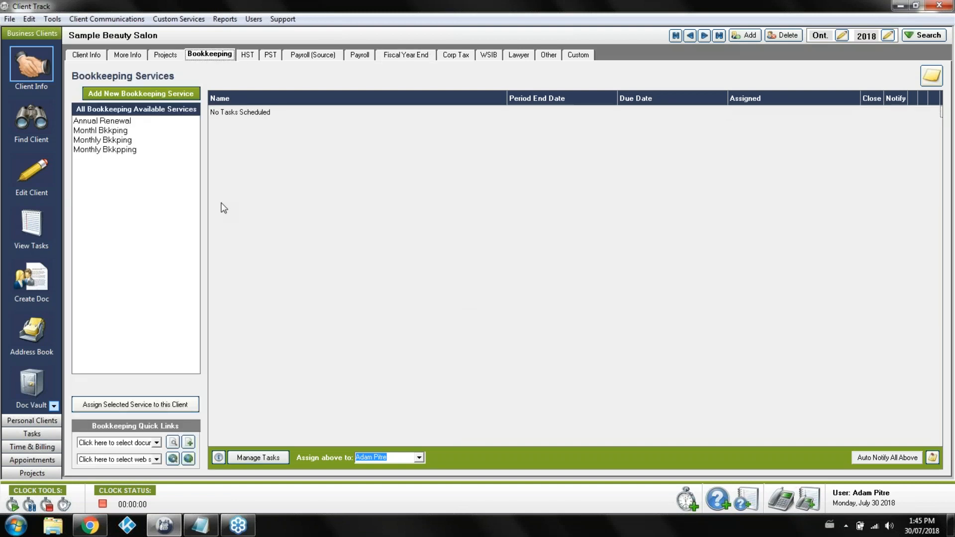
Select the Monthly Bkkpping service and start adding a new bookkeeping service.
left_click(106, 141)
left_click(108, 150)
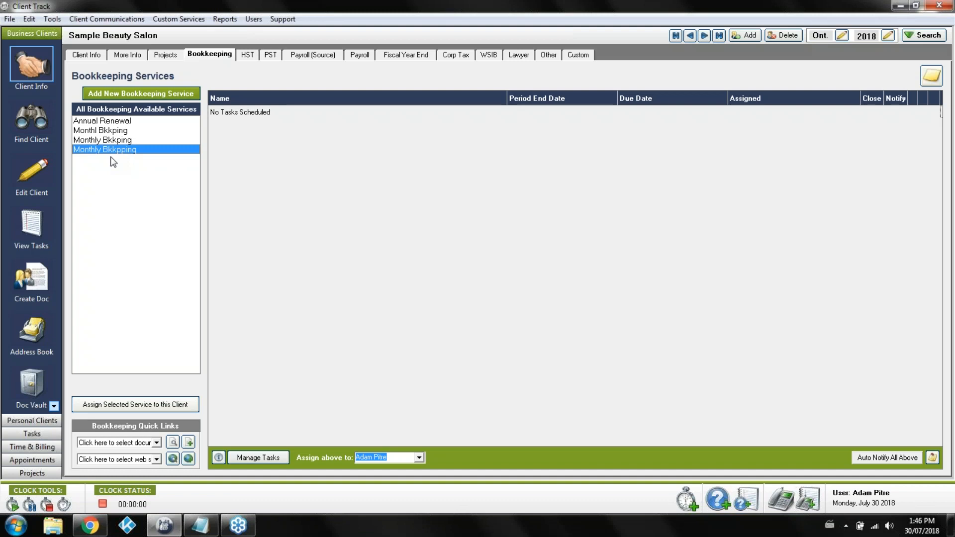
left_click(160, 93)
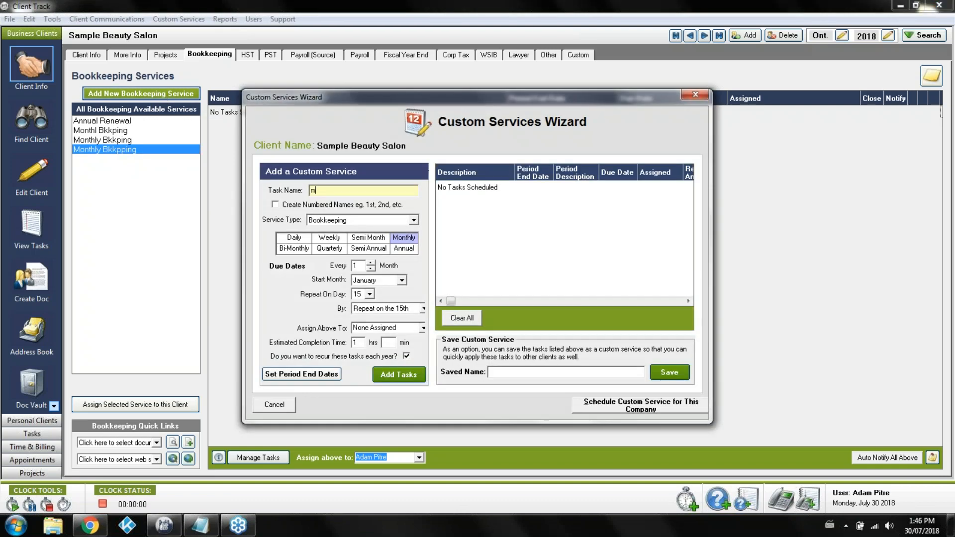
Name the service 'Monthly Bkkping', enable numbered names, and choose a Monthly schedule after trying other frequencies.
type("Monthly Bkkping")
left_click(278, 205)
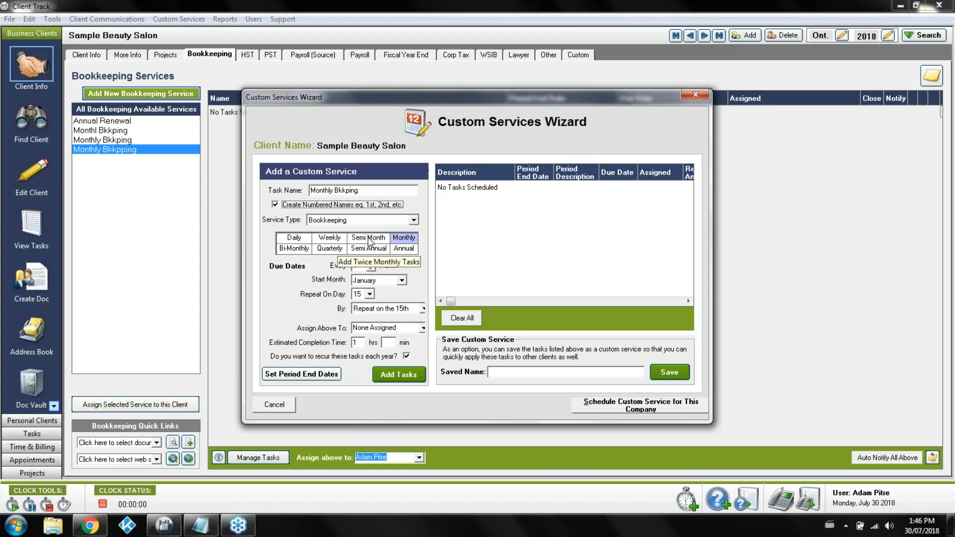
left_click(325, 242)
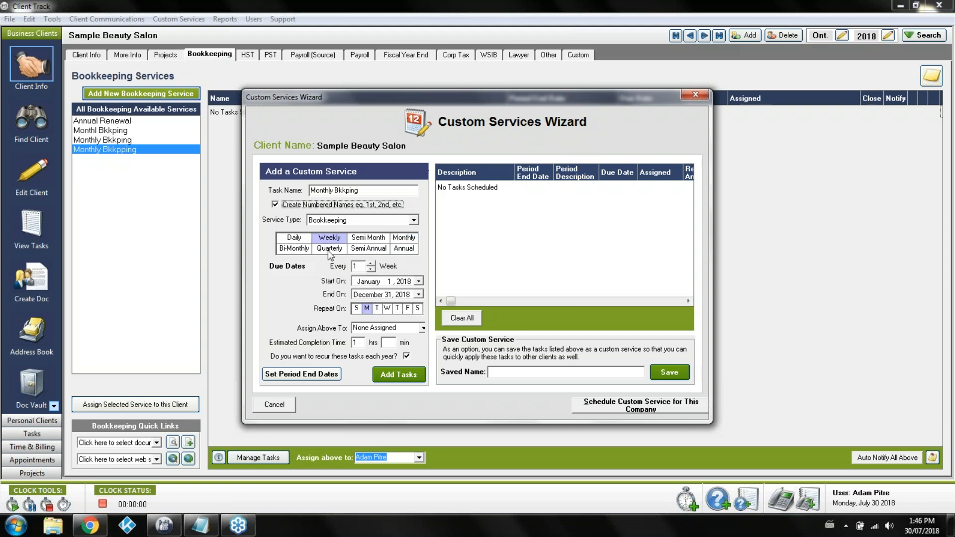
left_click(328, 250)
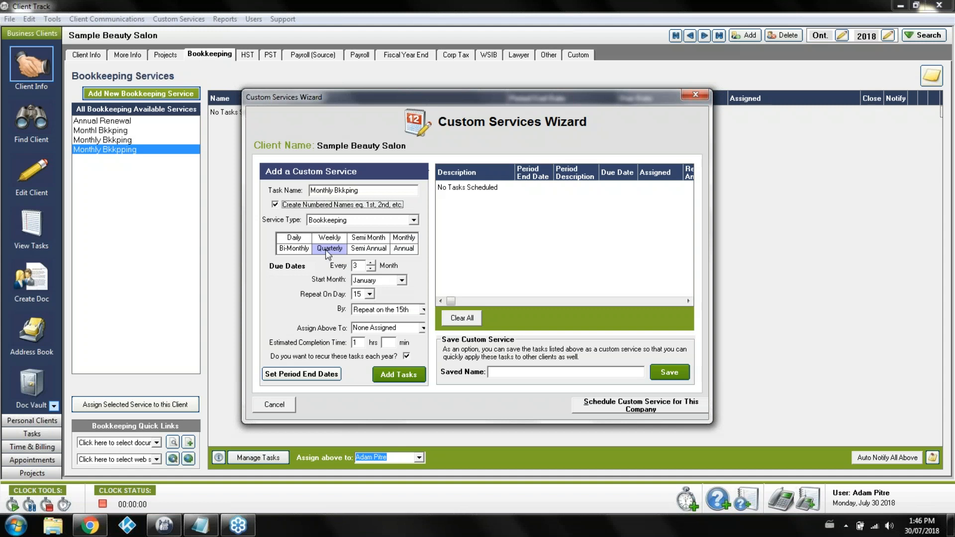
left_click(373, 250)
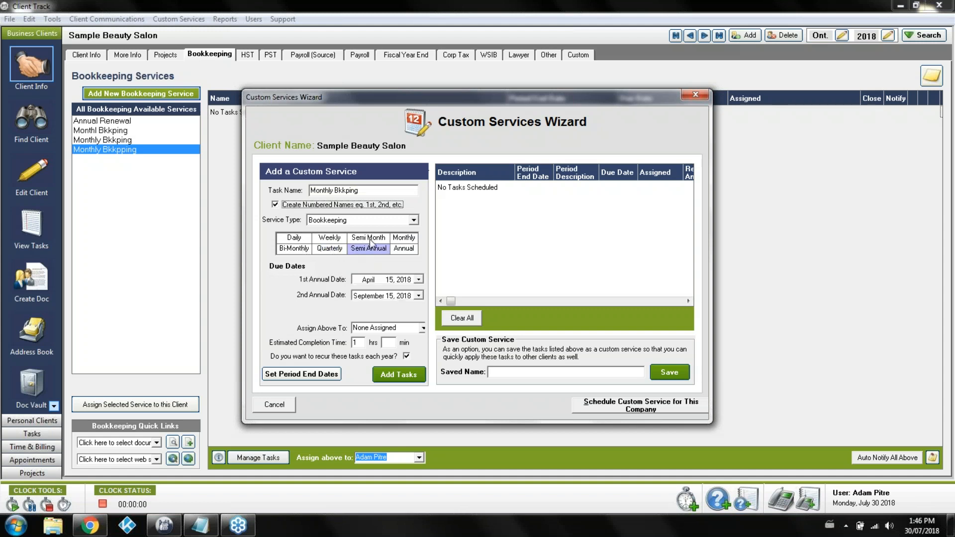
left_click(370, 241)
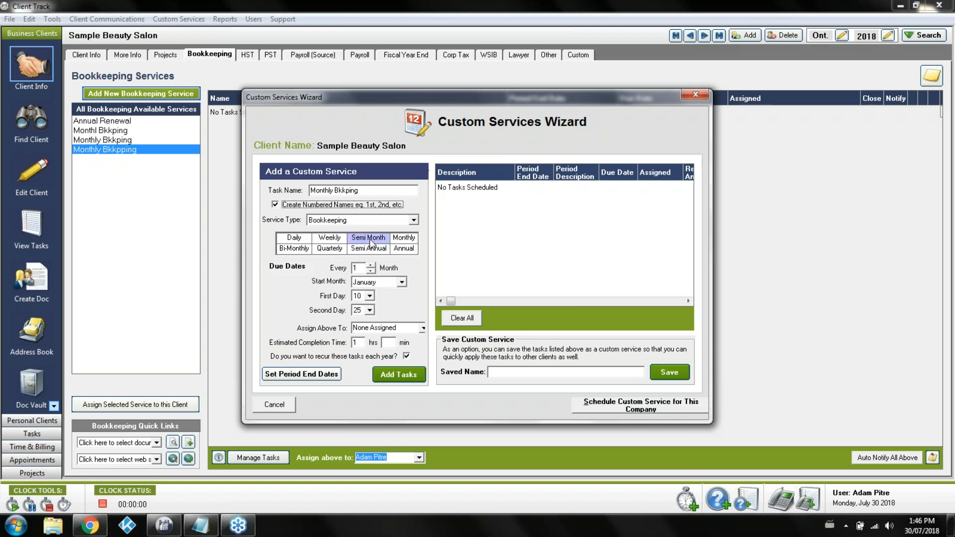
left_click(407, 239)
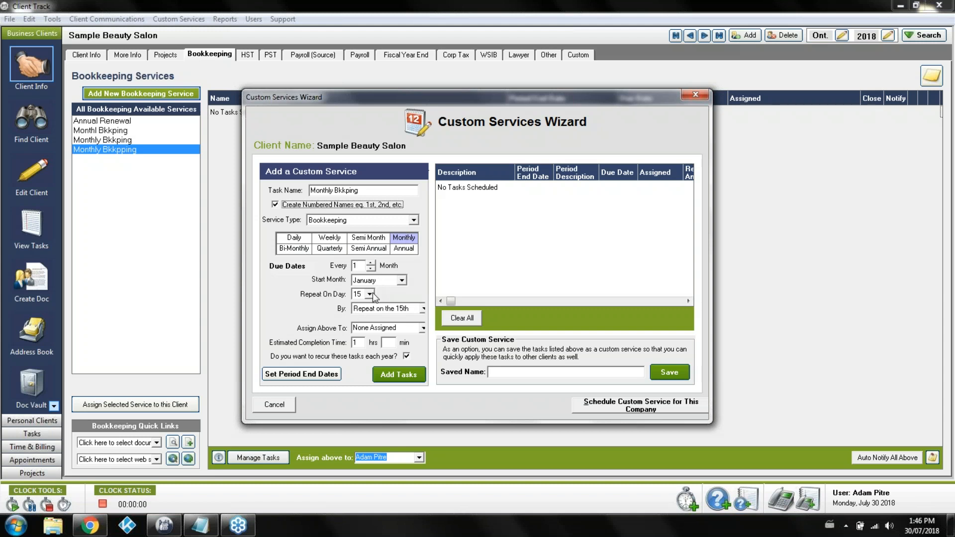
Keep the monthly interval at 1, set the repeat day to the 31st, and open Period End Date Rules.
double_click(356, 265)
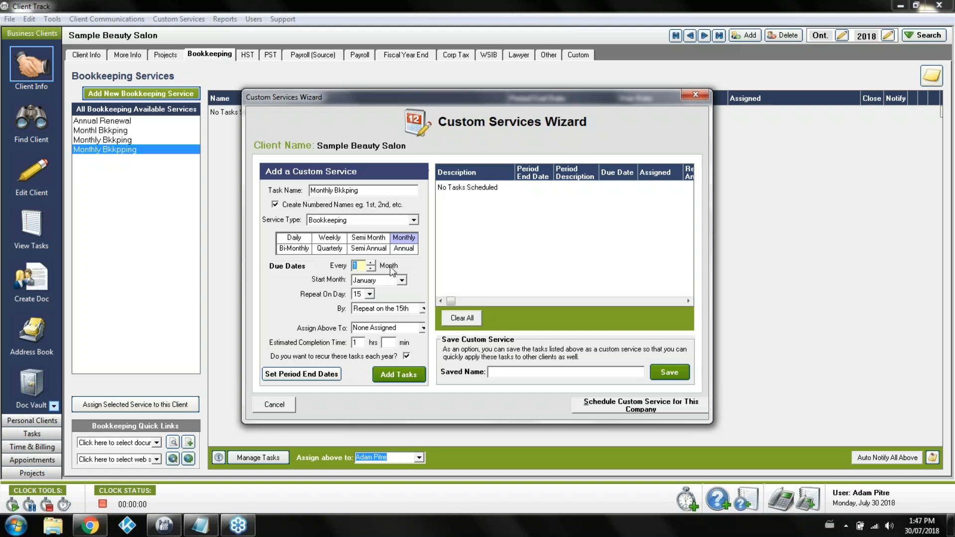
left_click(364, 266)
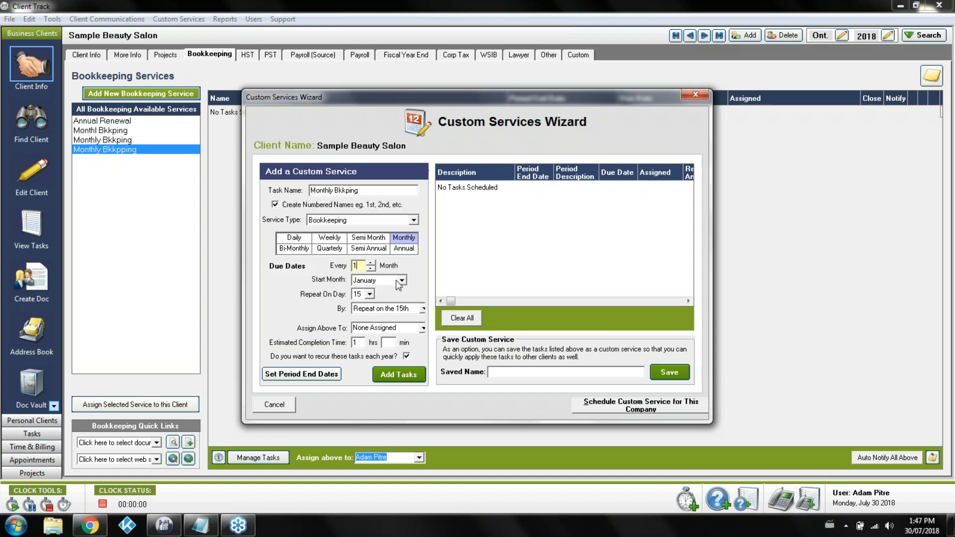
left_click(370, 295)
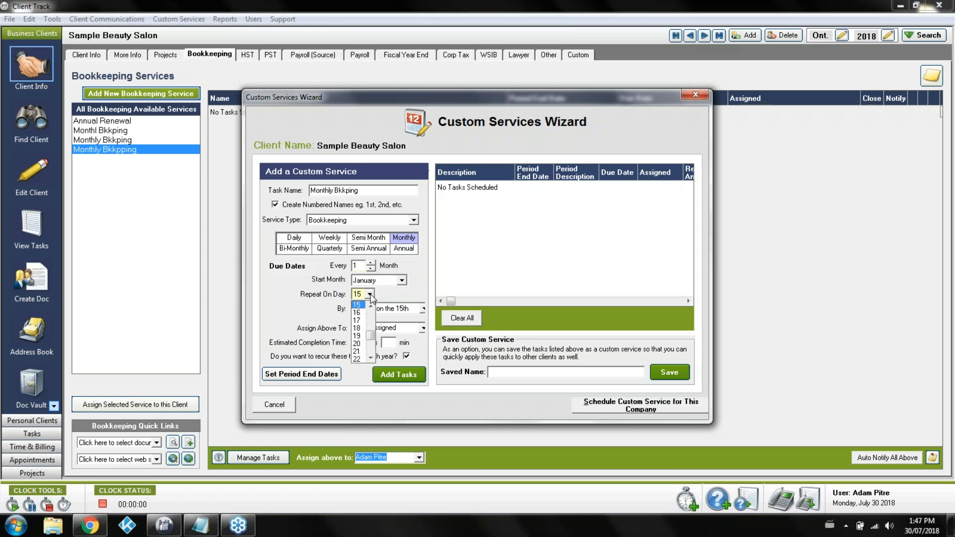
scroll(369, 322, "down", 3)
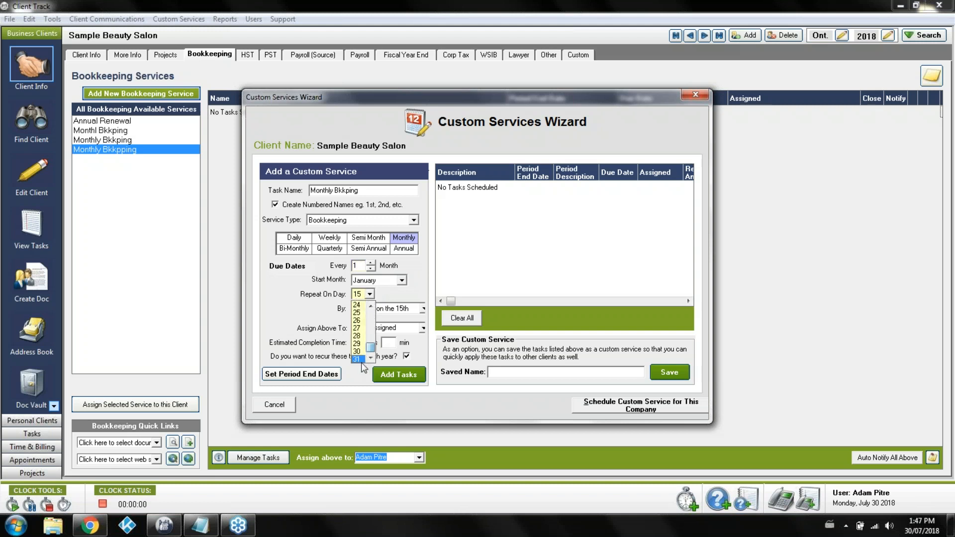
left_click(357, 358)
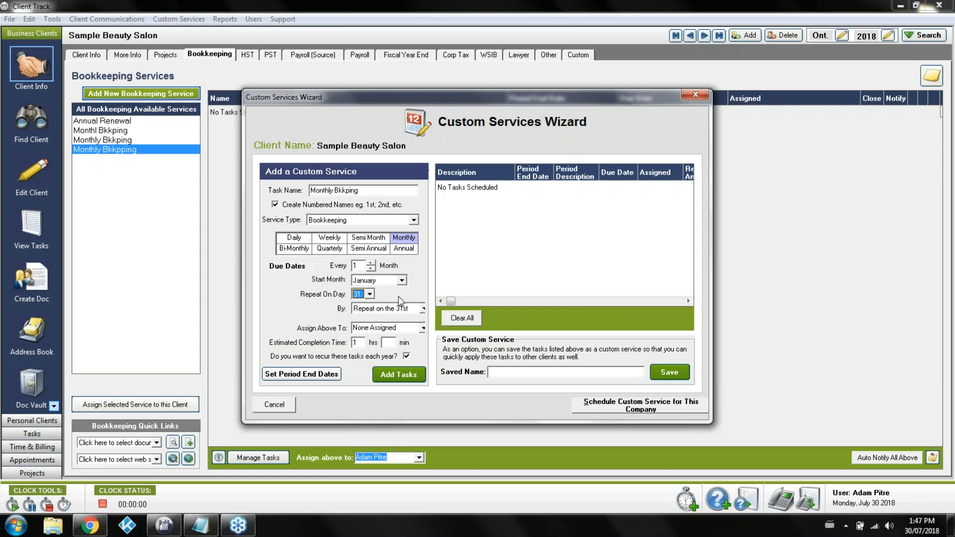
left_click(408, 327)
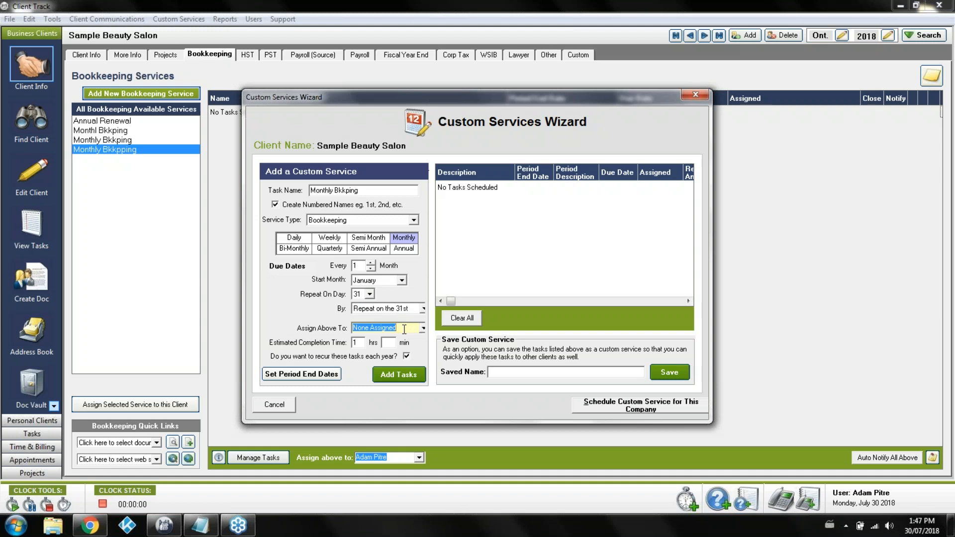
left_click(386, 343)
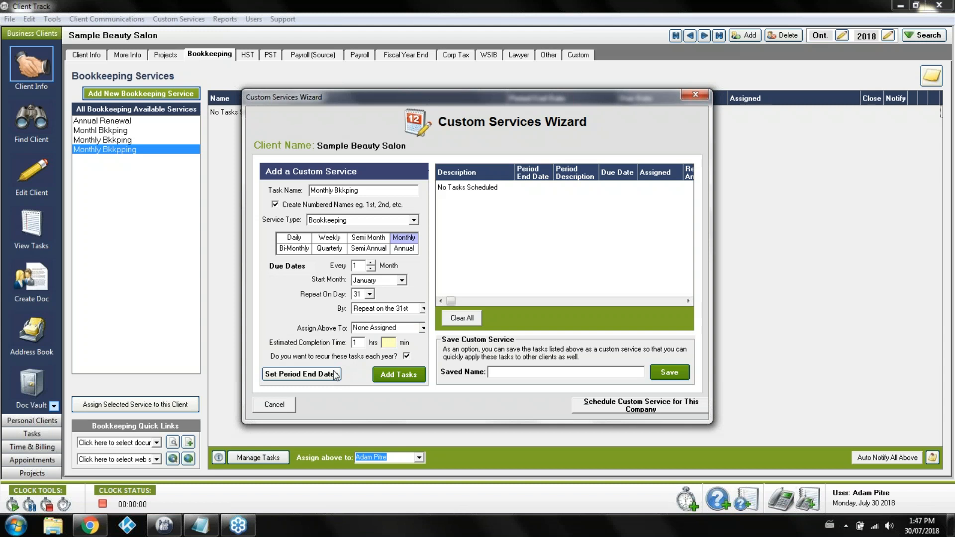
left_click(316, 375)
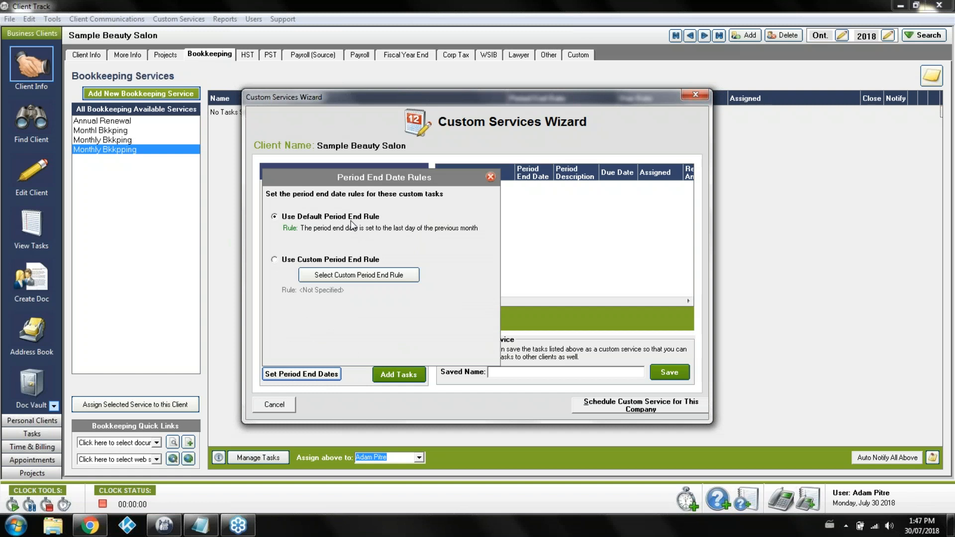
Look at the custom period end rule options, then revert to the default rule and close the panel.
left_click(293, 259)
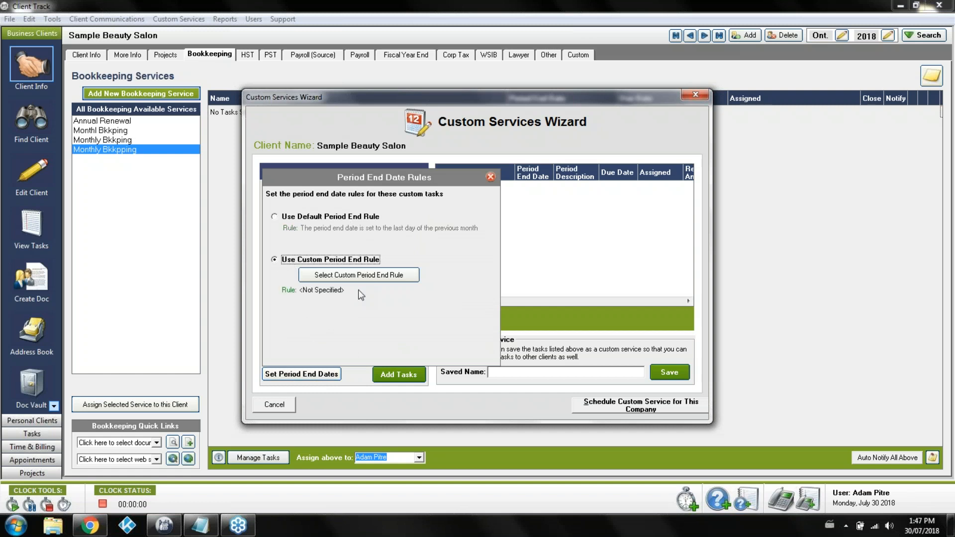
left_click(366, 276)
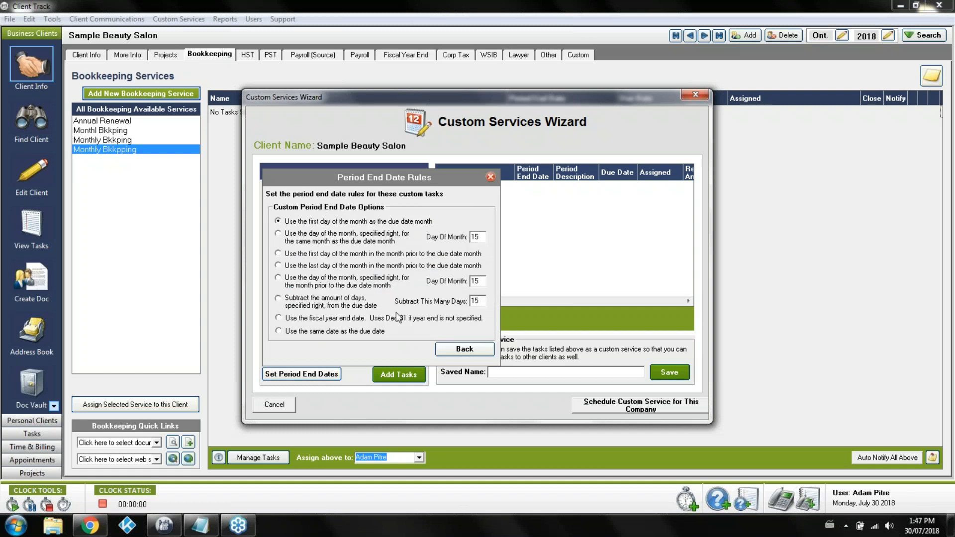
left_click(453, 349)
left_click(328, 218)
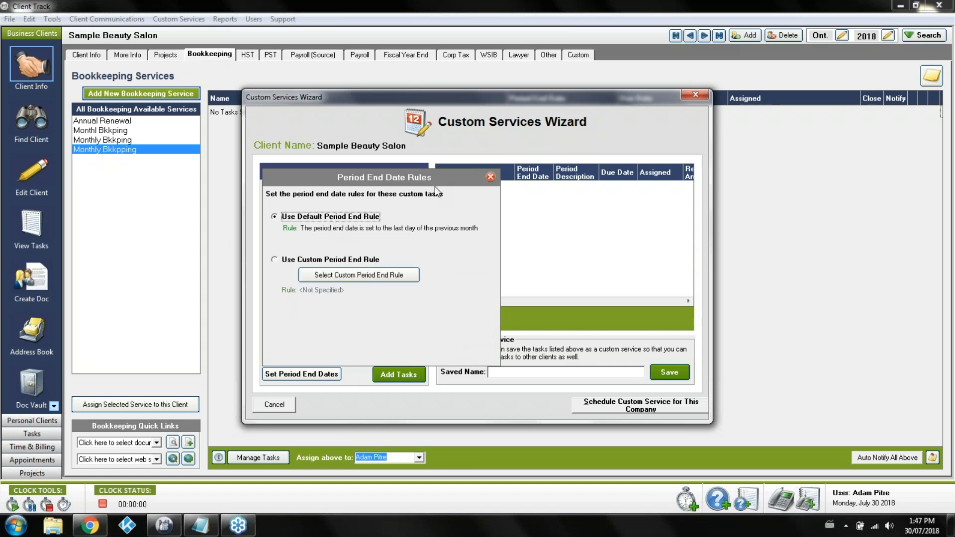
left_click(491, 177)
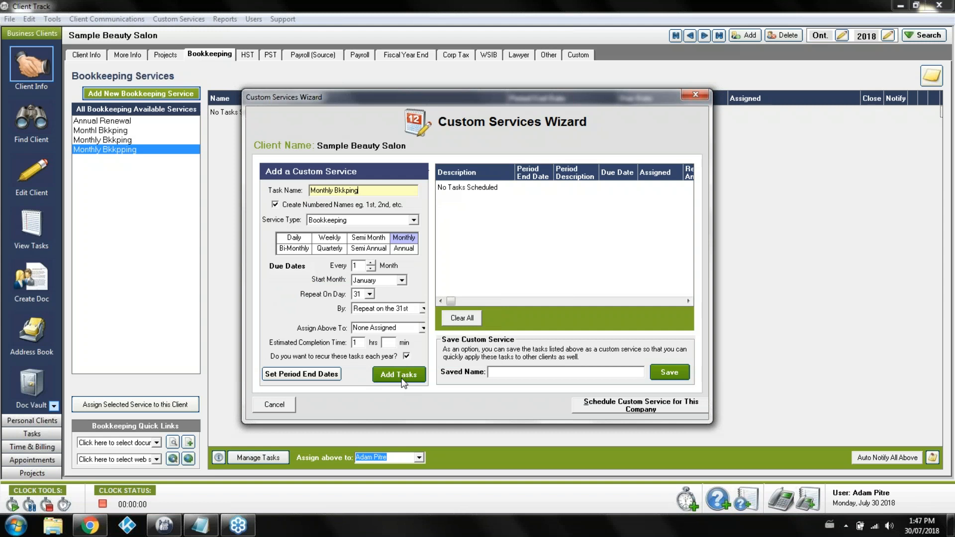
Generate the twelve Monthly Bkkping tasks and widen the Due Date column to review them.
left_click(402, 378)
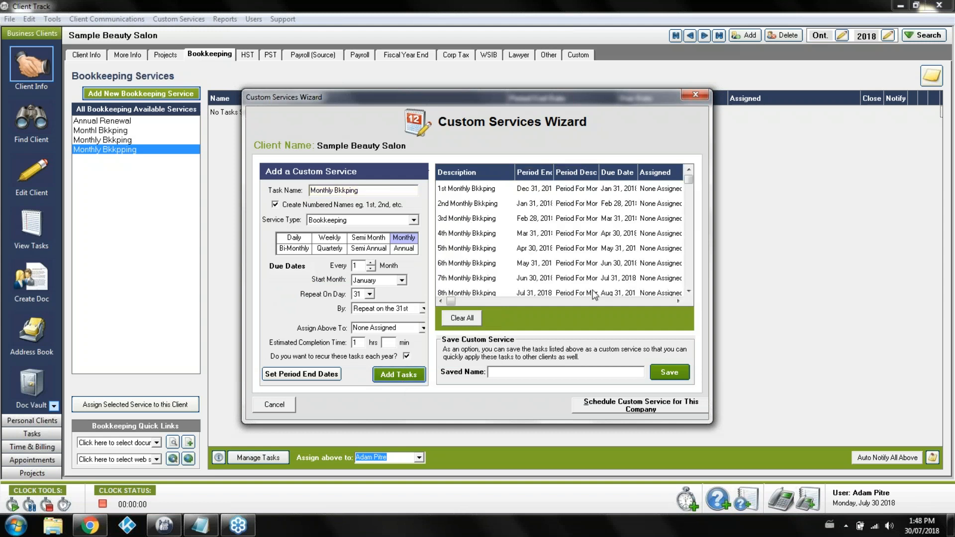
left_click_drag(639, 172, 654, 172)
left_click(688, 292)
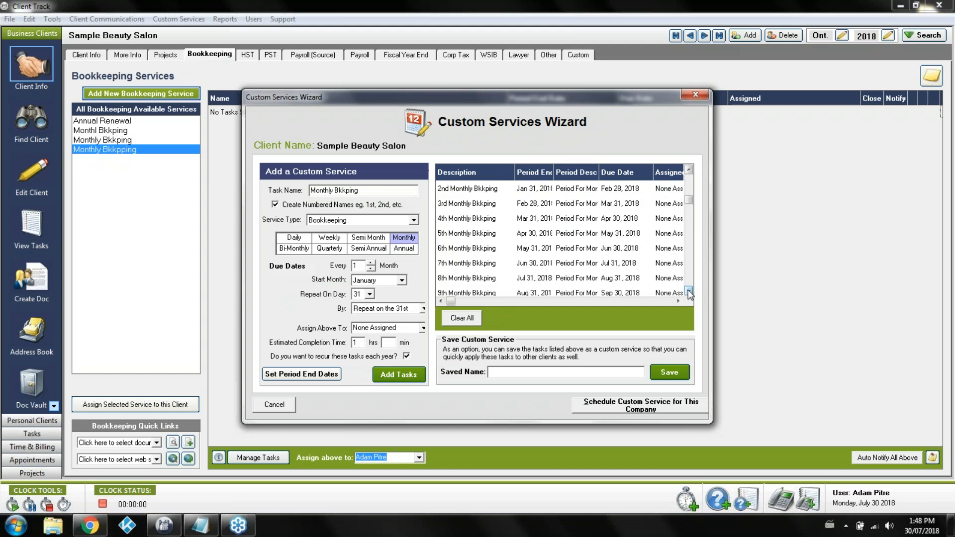
left_click(689, 292)
left_click(688, 292)
left_click(688, 293)
left_click(689, 292)
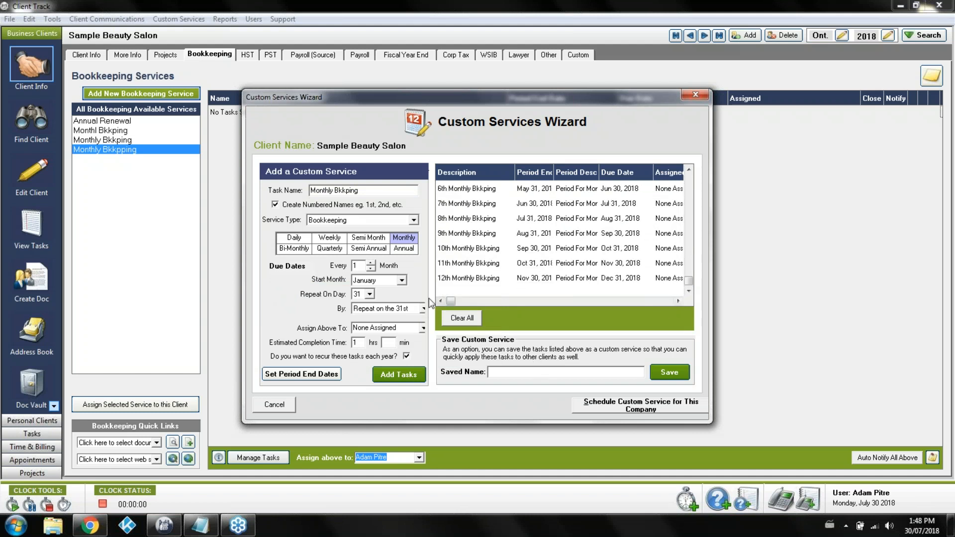
Copy the task name into Saved Name, try saving, dismiss the duplicate-name warning, and cancel the wizard.
left_click_drag(359, 190, 302, 198)
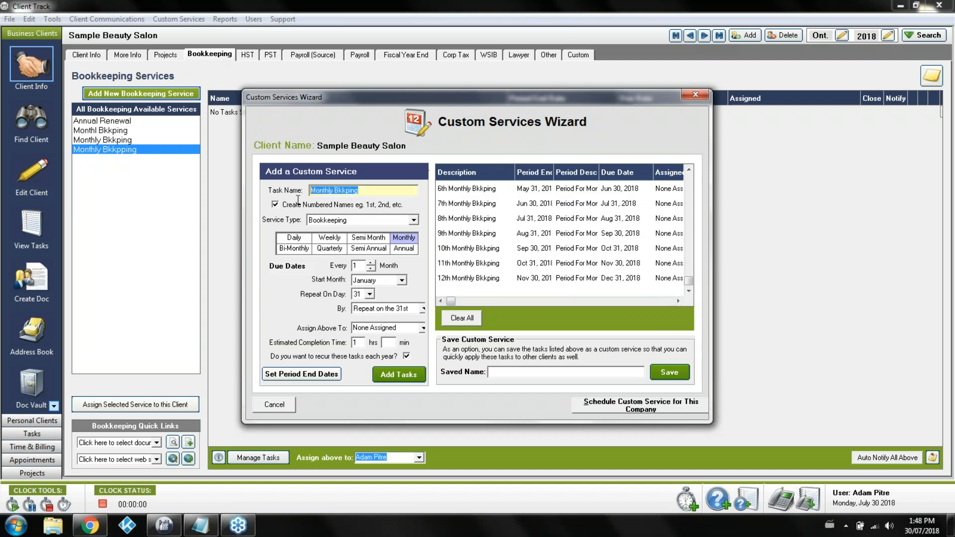
right_click(323, 191)
left_click(347, 229)
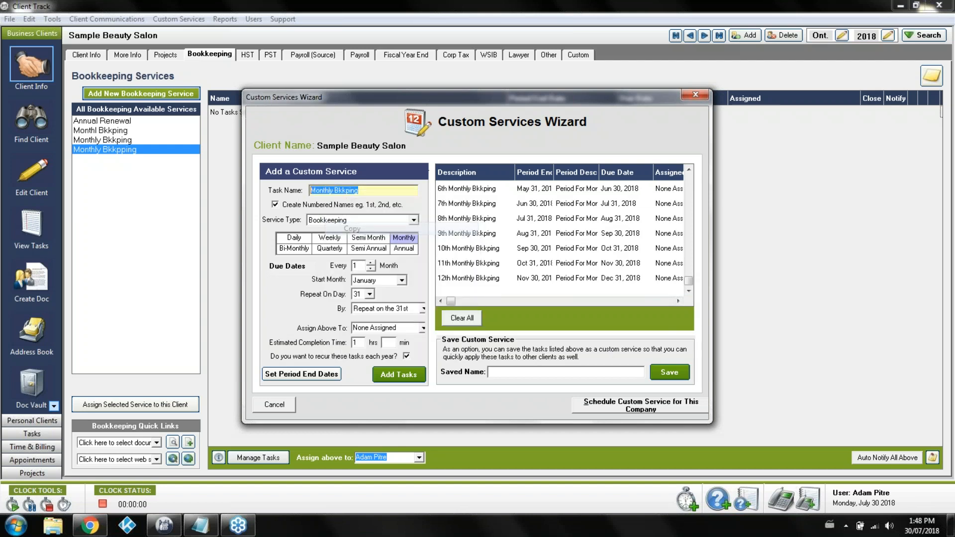
right_click(516, 373)
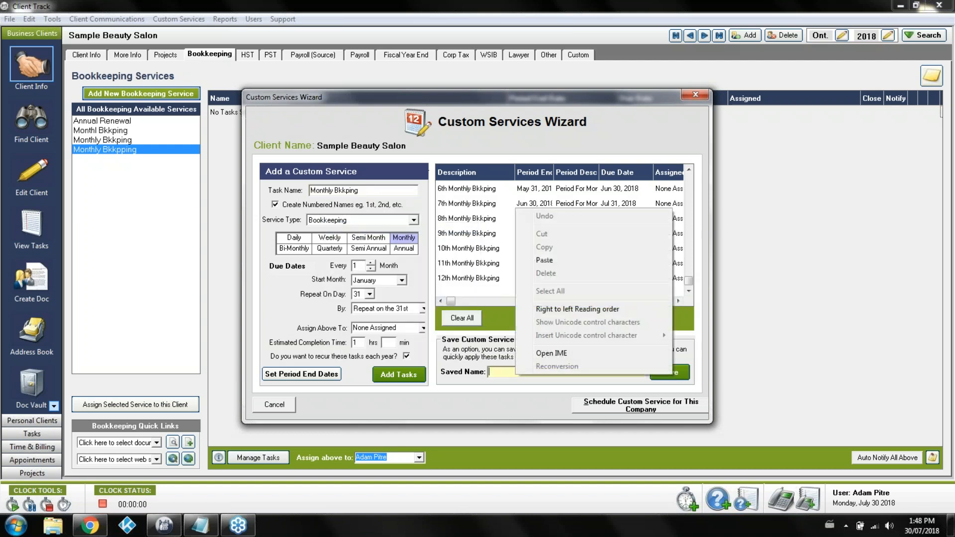
left_click(552, 260)
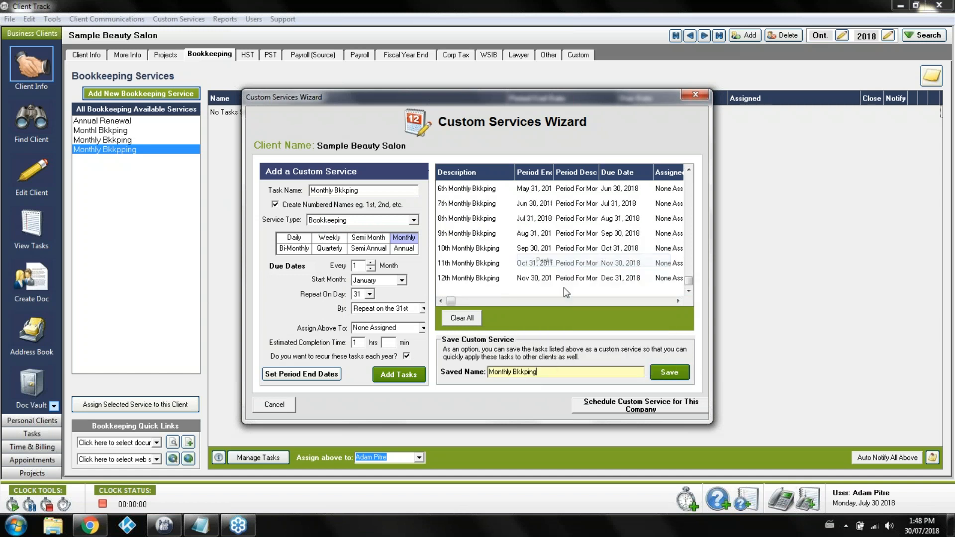
left_click(656, 372)
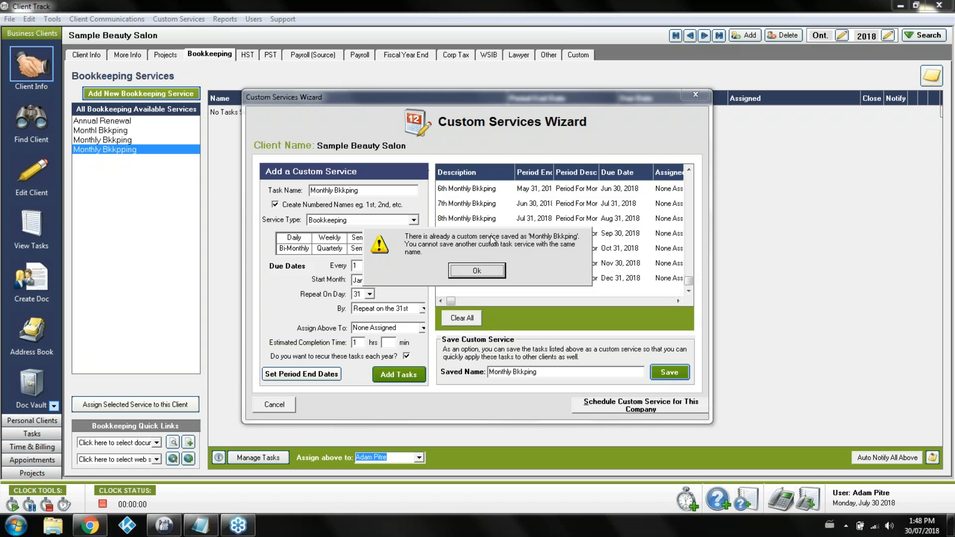
left_click(477, 271)
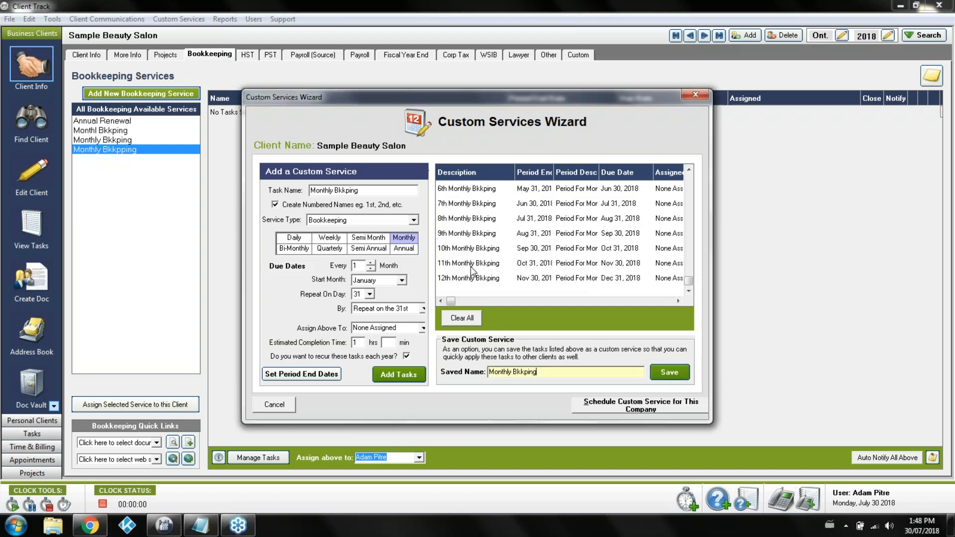
left_click(275, 405)
left_click(95, 140)
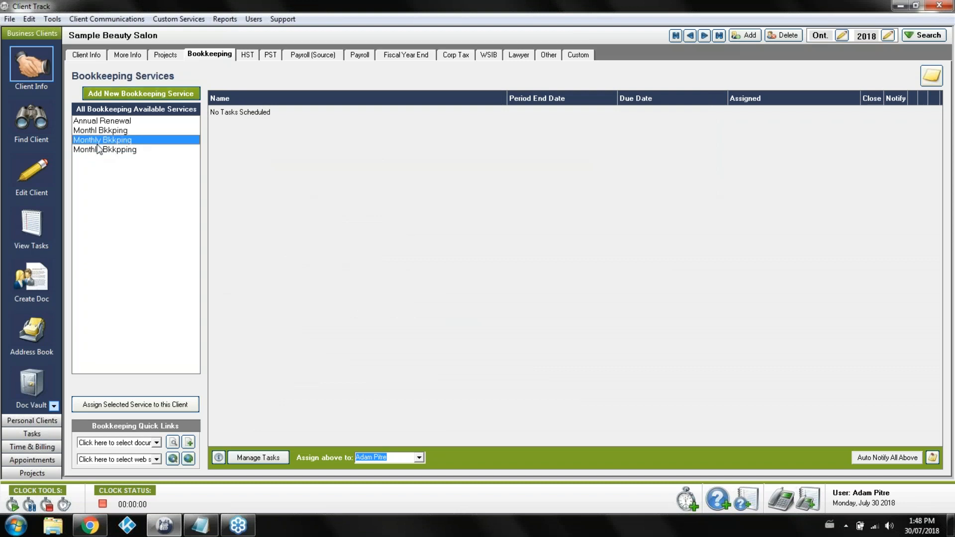
Assign Monthly Bkkpping to the salon with tasks repeating on the 15th, then view Custom Tasks.
left_click(100, 150)
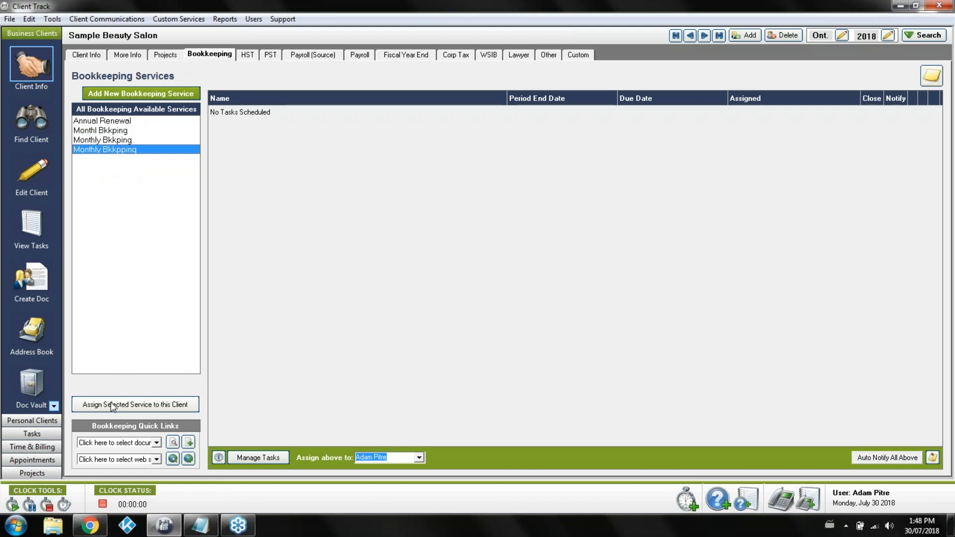
left_click(179, 407)
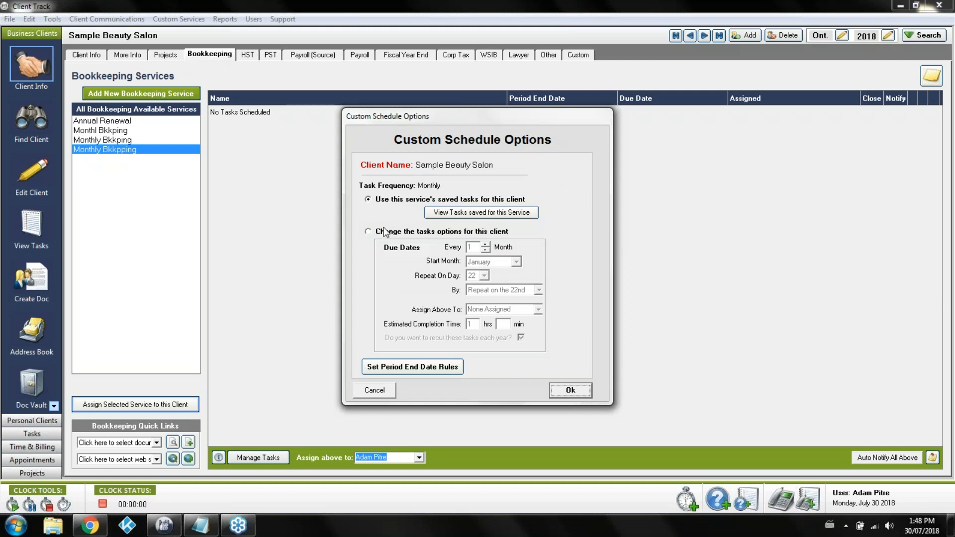
left_click(385, 232)
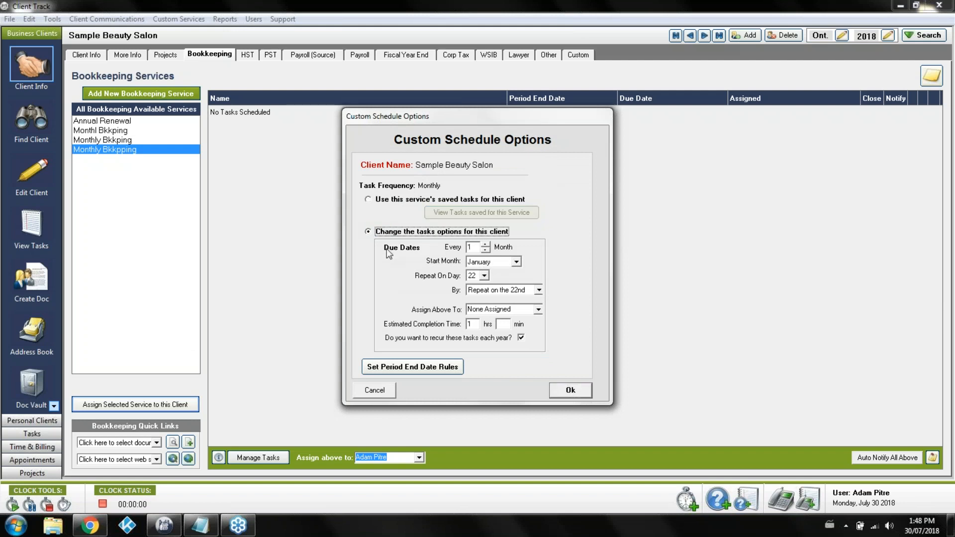
left_click(484, 276)
left_click(485, 287)
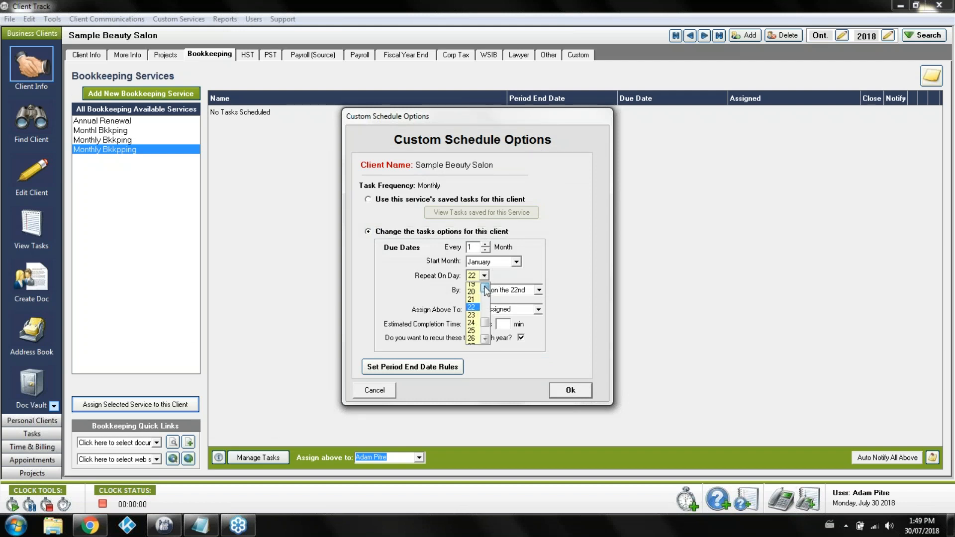
left_click(485, 287)
left_click(485, 286)
left_click(485, 287)
left_click(484, 287)
left_click(484, 287)
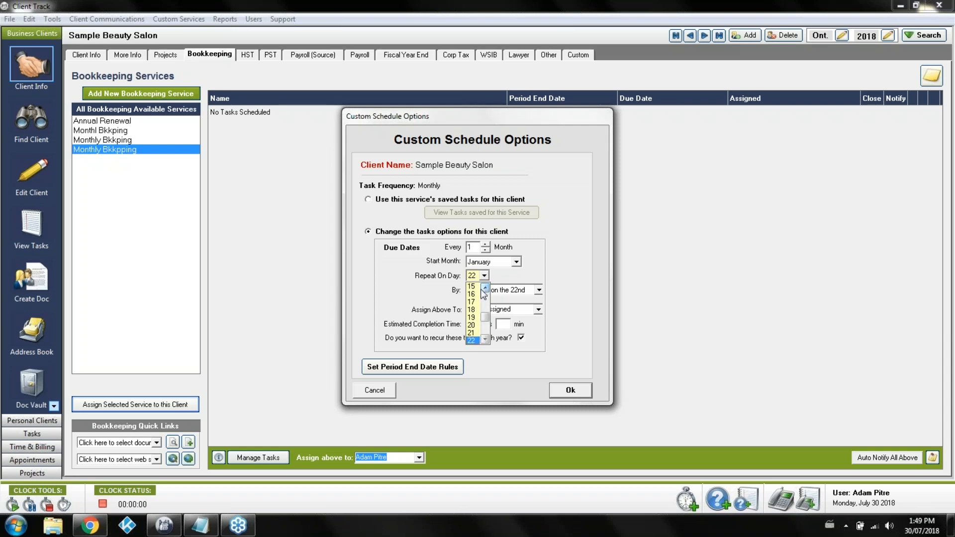
left_click(471, 288)
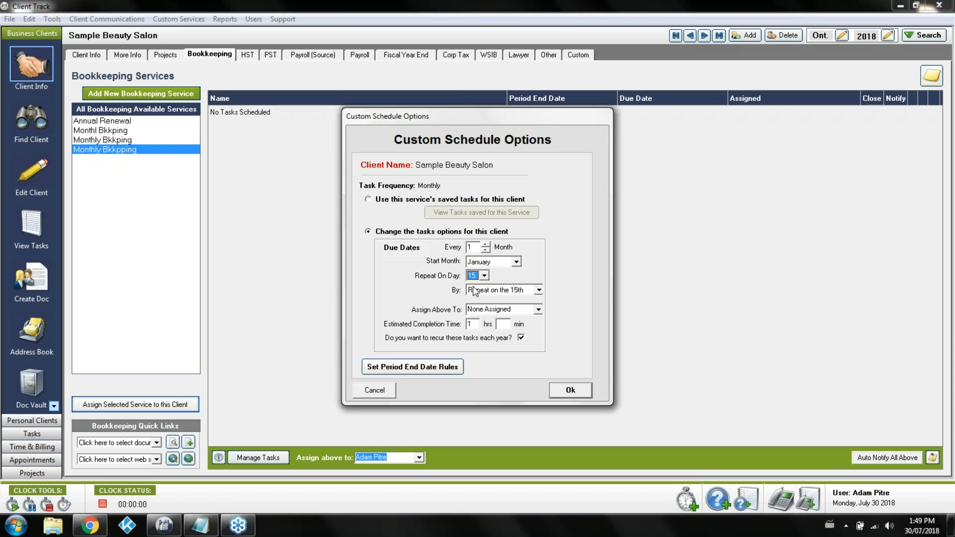
left_click(563, 389)
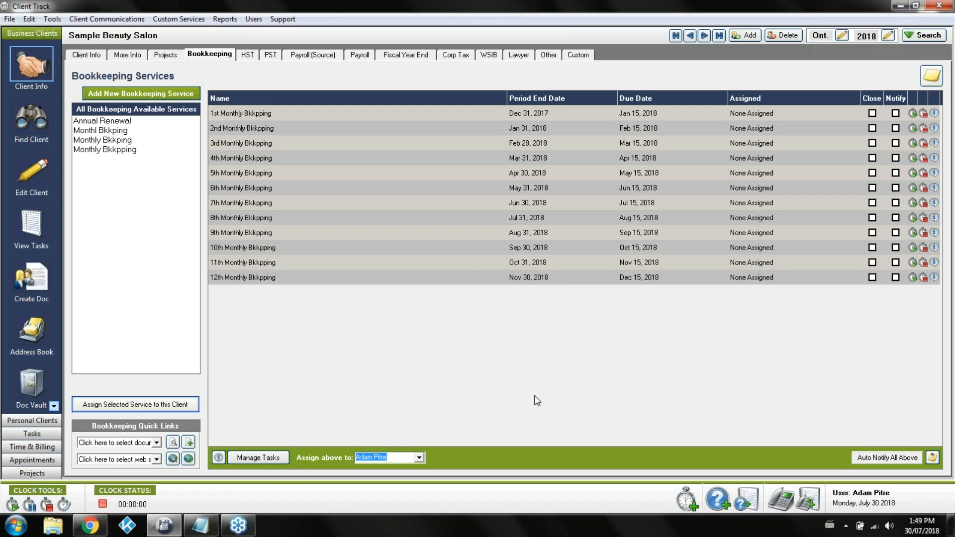
left_click(586, 53)
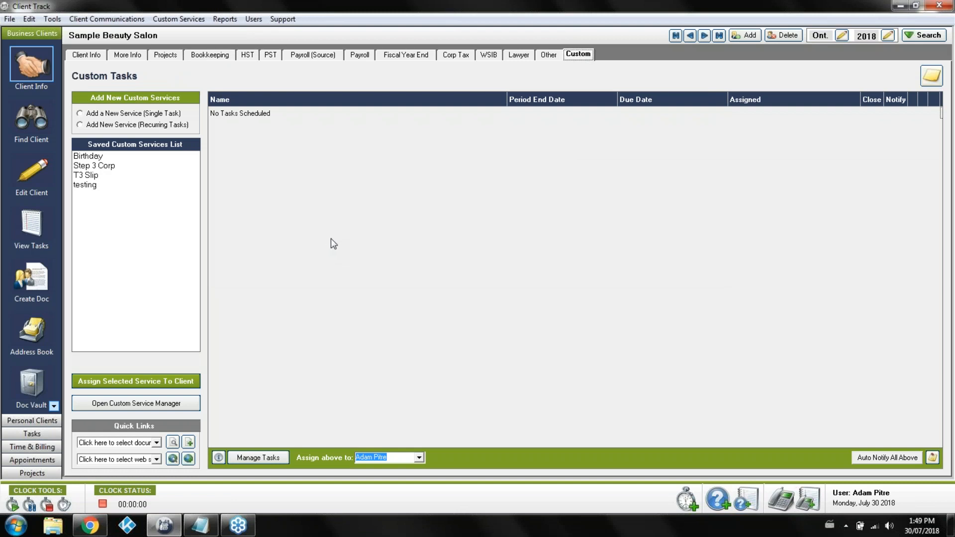
left_click(161, 113)
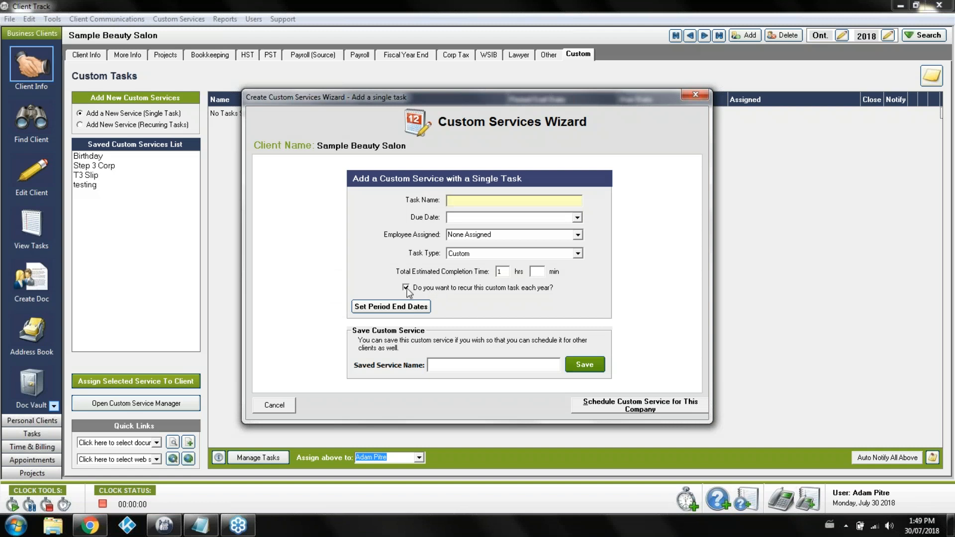
left_click(436, 289)
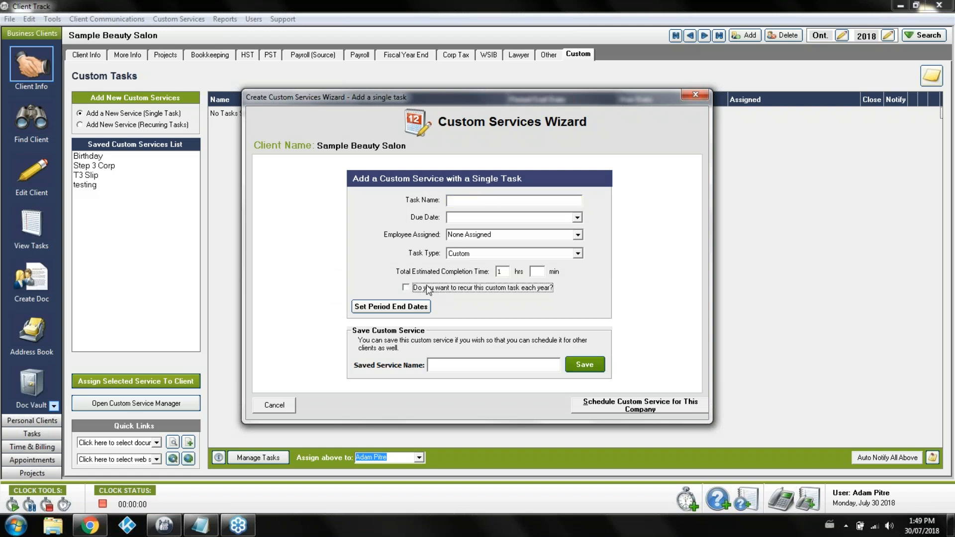
left_click(407, 288)
left_click(281, 404)
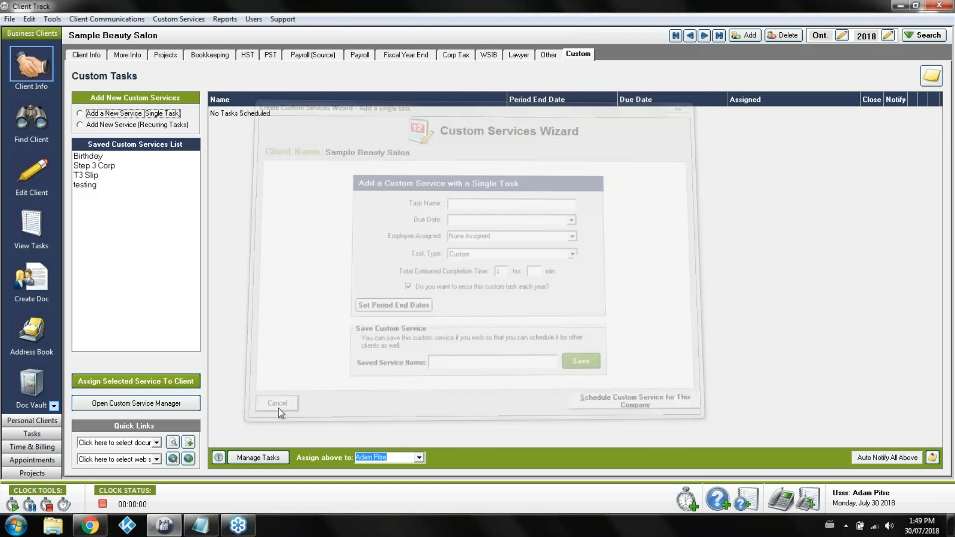
left_click(157, 125)
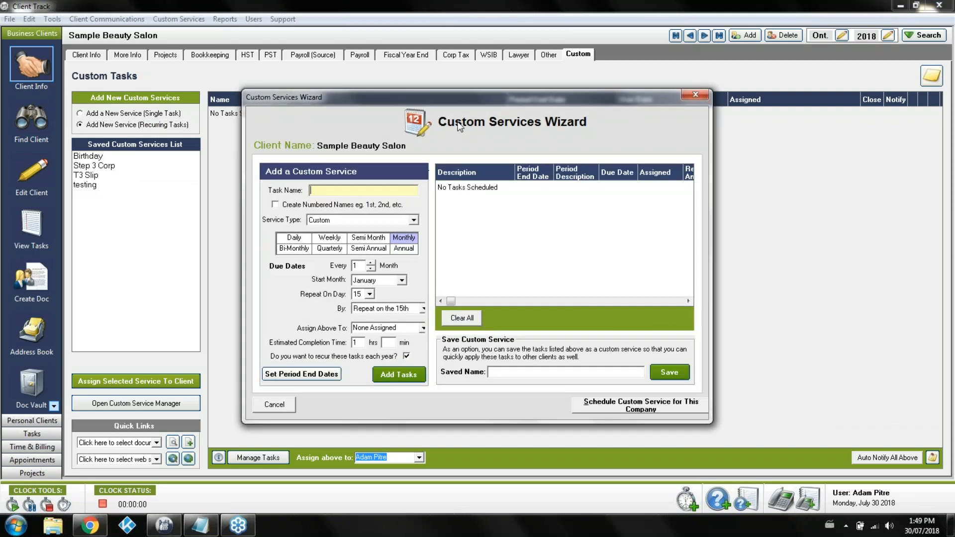
left_click(414, 220)
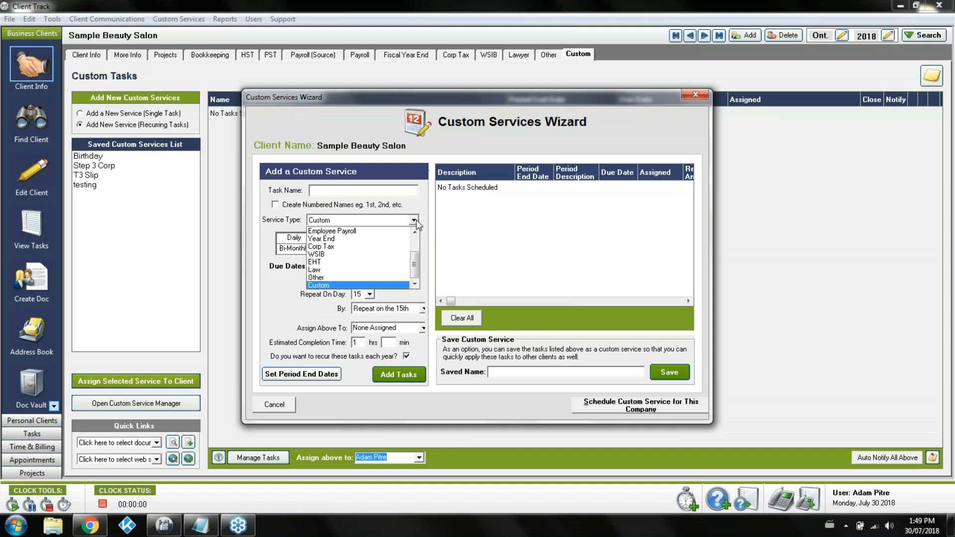
left_click(424, 195)
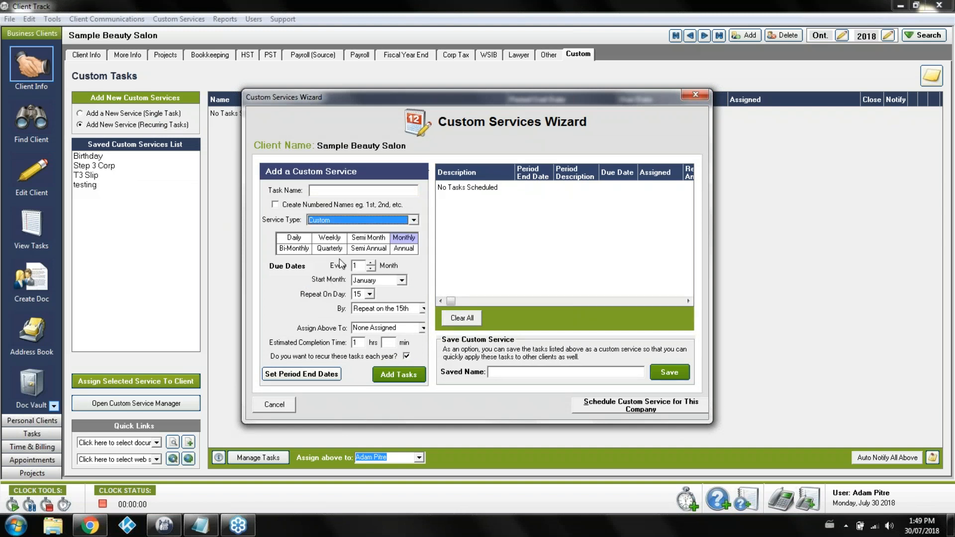
left_click(259, 405)
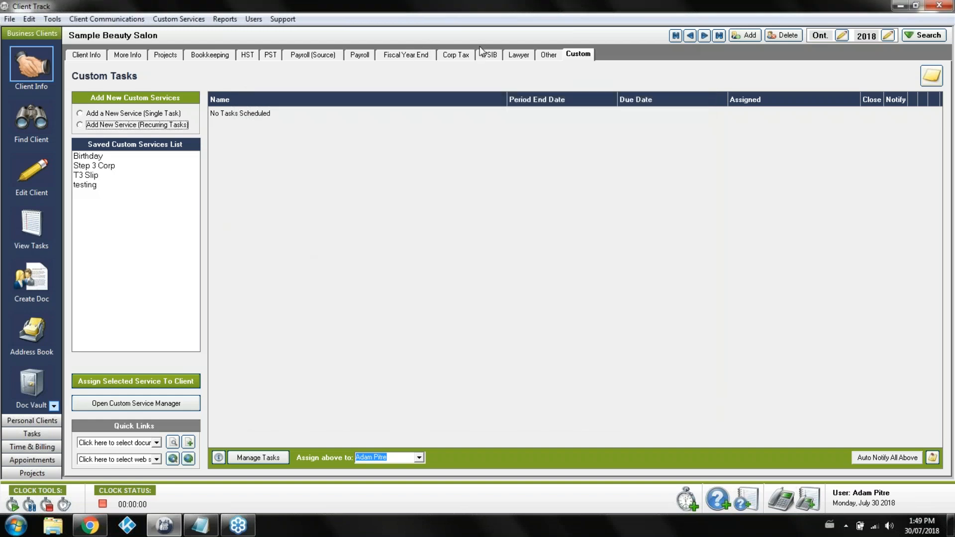
left_click(548, 55)
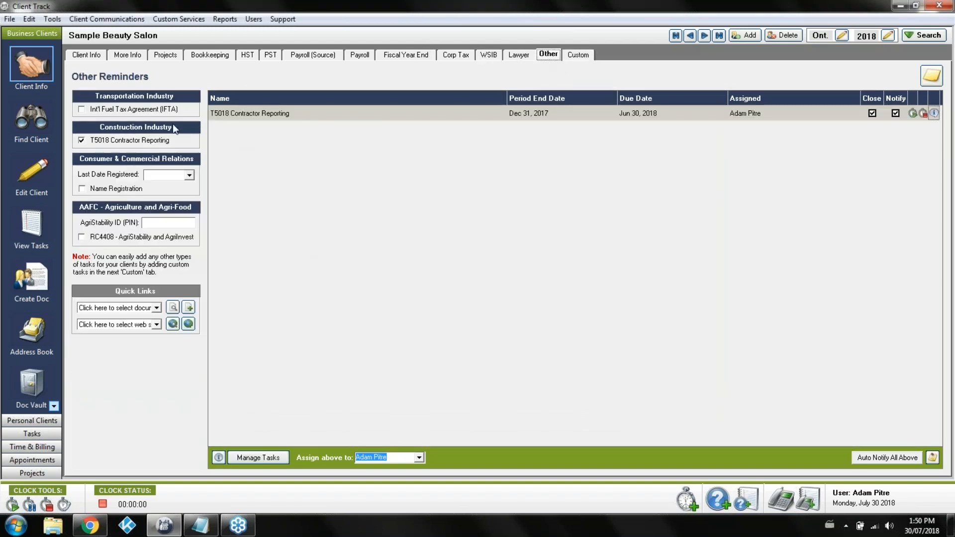
left_click(296, 55)
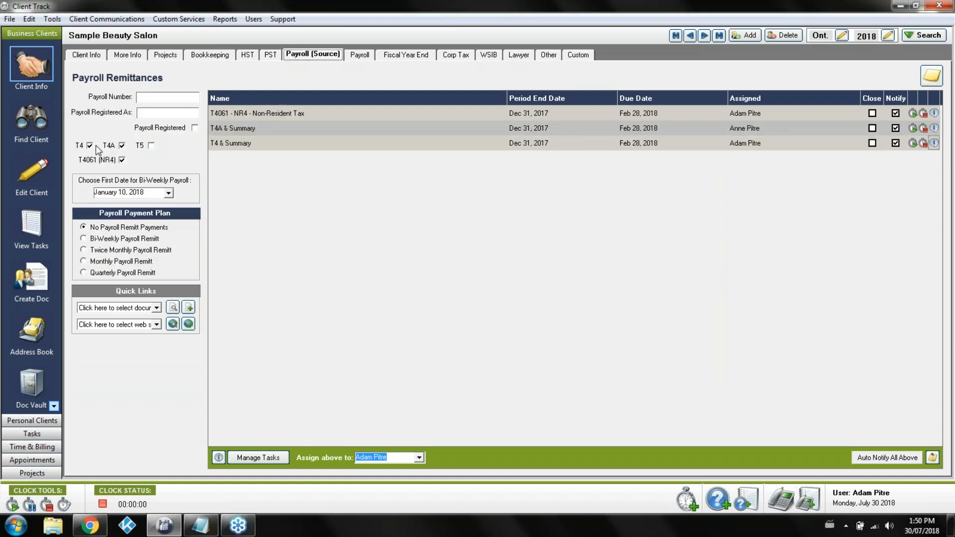
left_click(552, 60)
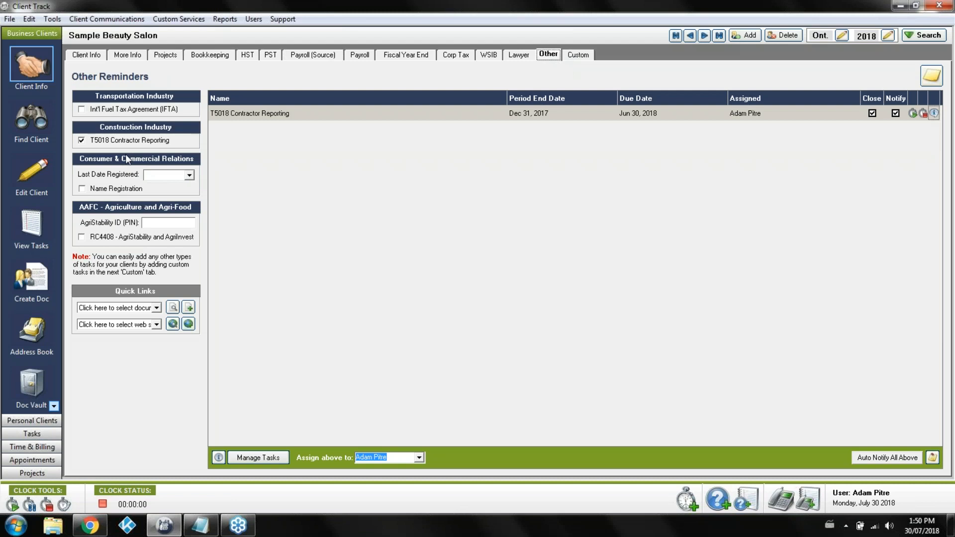
left_click(575, 55)
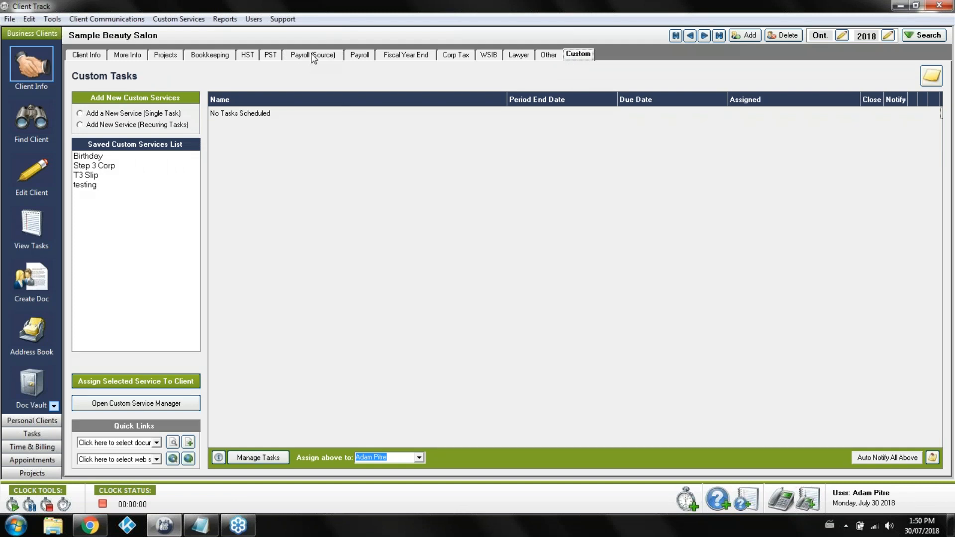
Try an annual T3 slip task due April 30, 2018 in the Custom Services Wizard, then cancel.
left_click(172, 127)
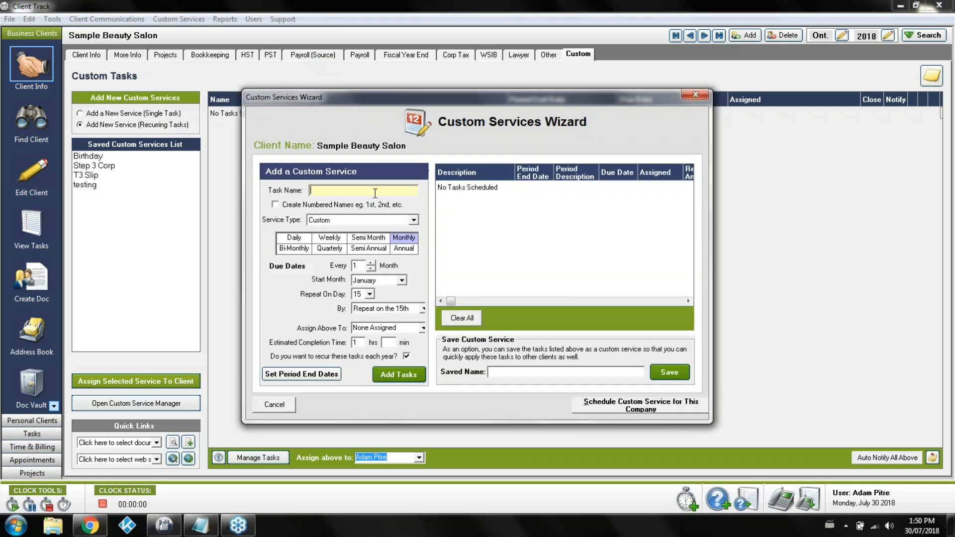
type("3 slip")
left_click(403, 250)
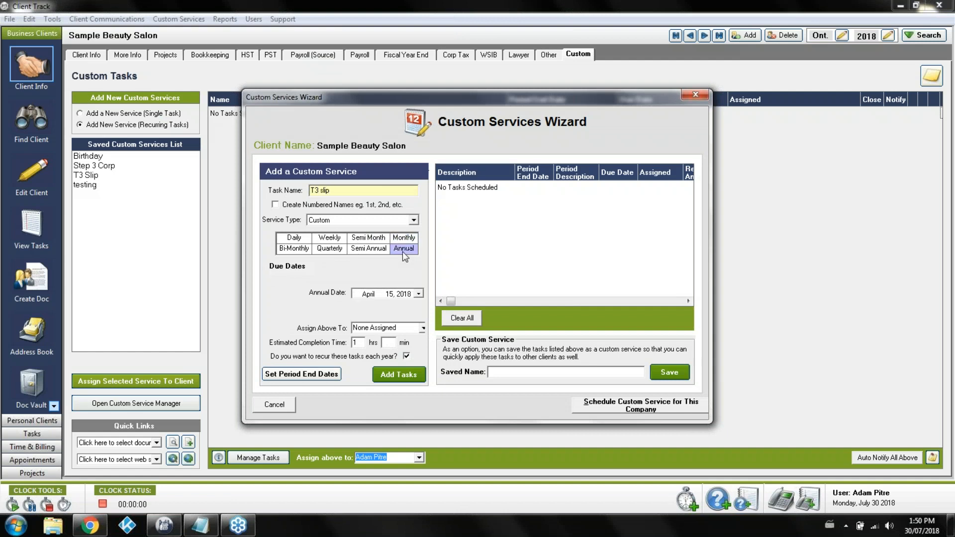
left_click(420, 294)
left_click(375, 374)
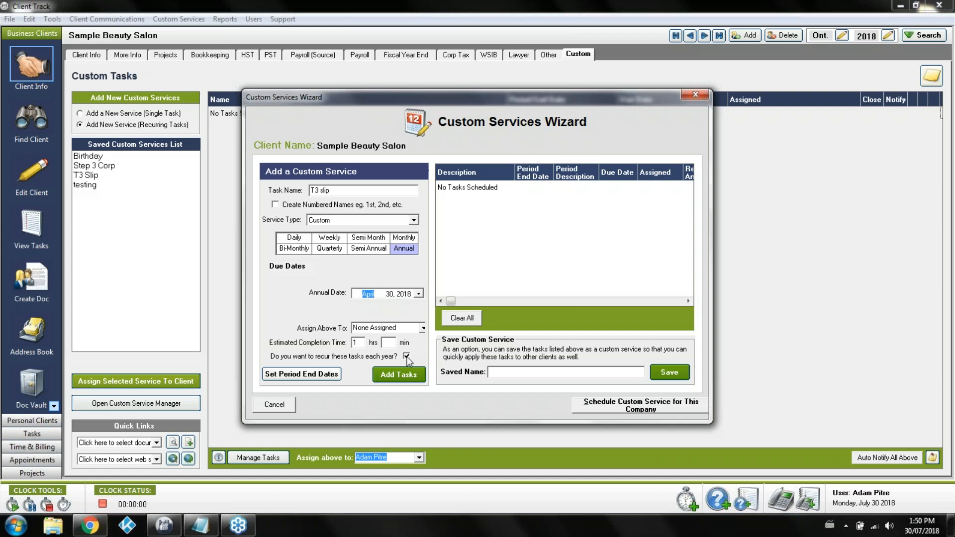
left_click(413, 376)
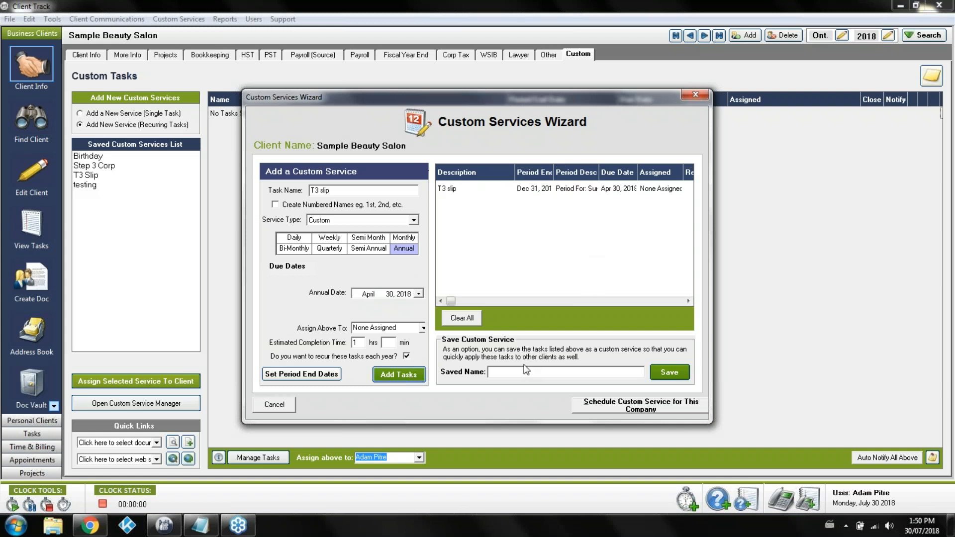
left_click(497, 372)
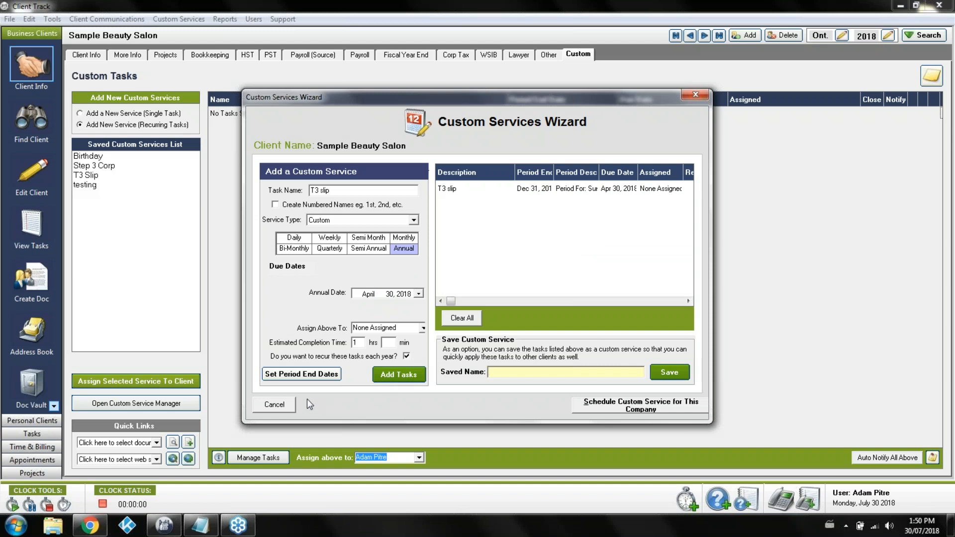
left_click(292, 404)
Assign the saved T3 Slip service to Sample Beauty Salon and confirm its scheduling.
left_click(88, 176)
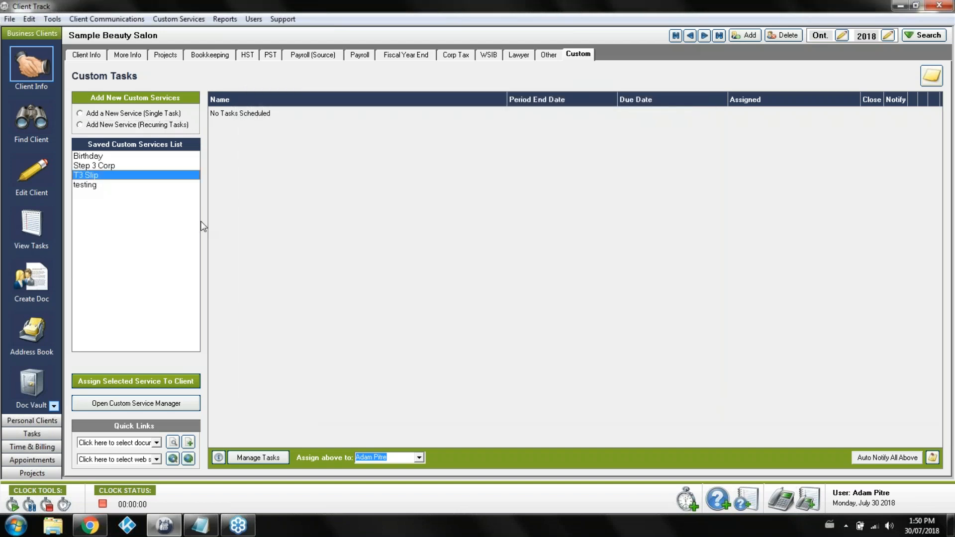
left_click(139, 379)
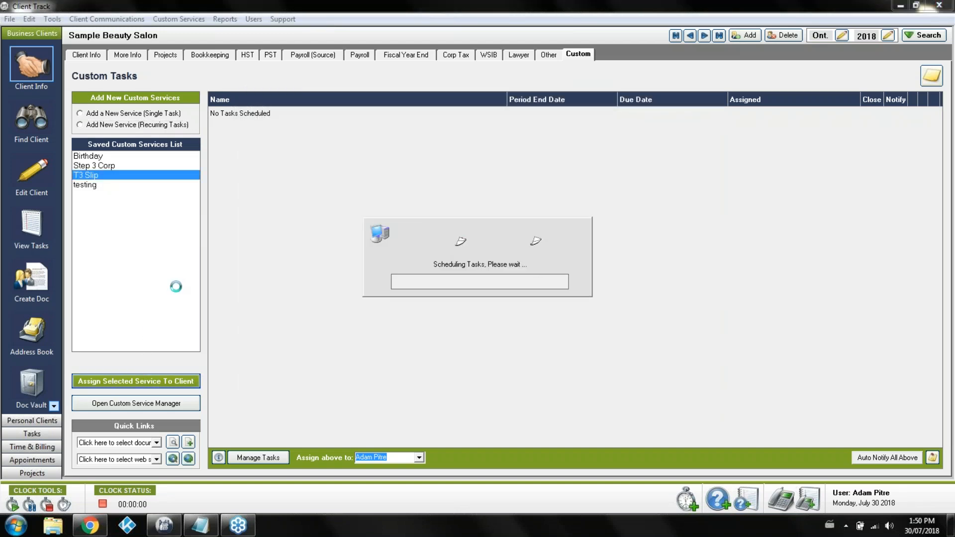
left_click(570, 392)
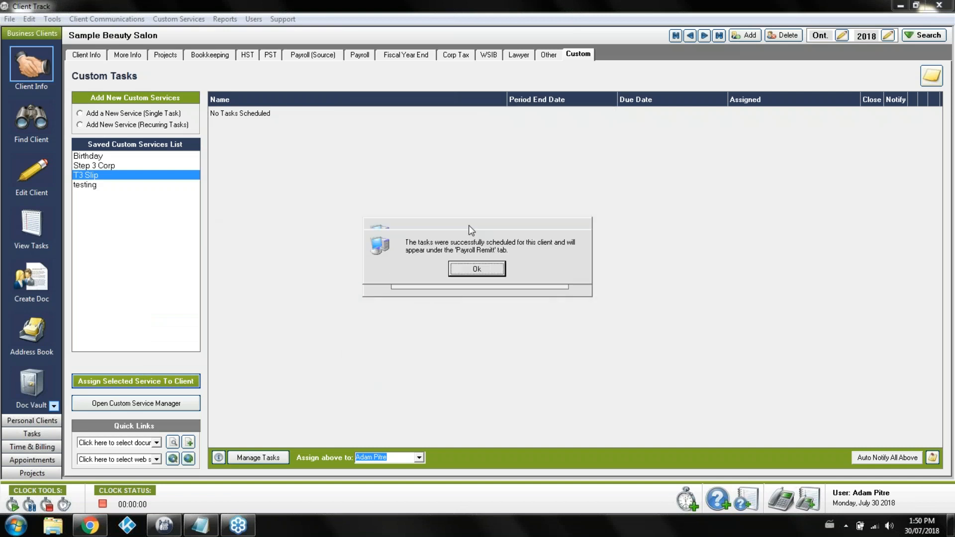
left_click(477, 270)
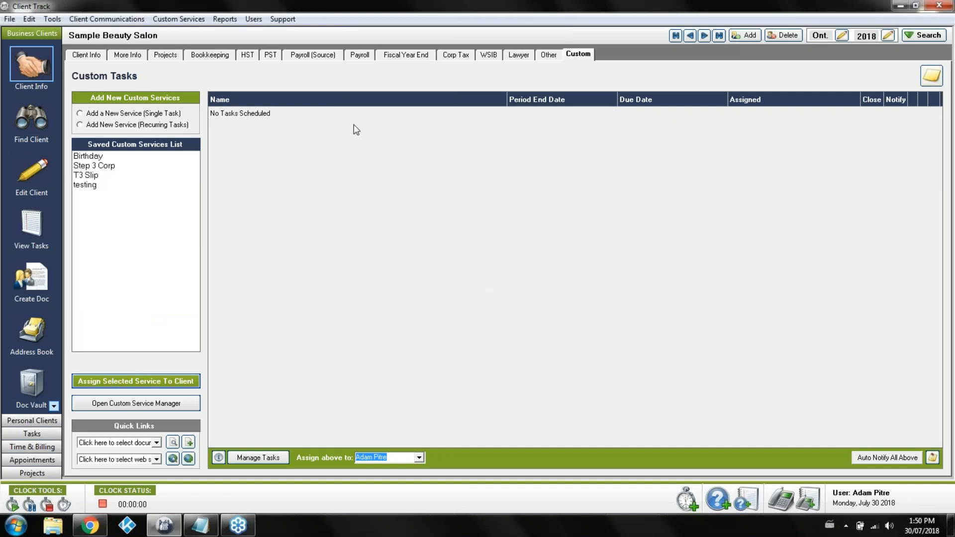
Check the T3 Slip row on the Payroll (Source) tab, then view HST and return to Client Info.
left_click(324, 54)
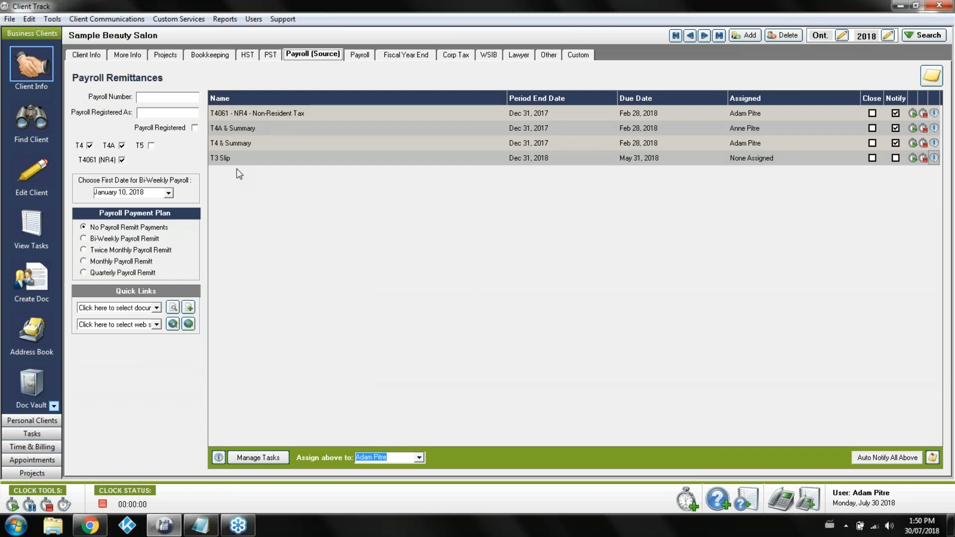
left_click(254, 148)
left_click(217, 152)
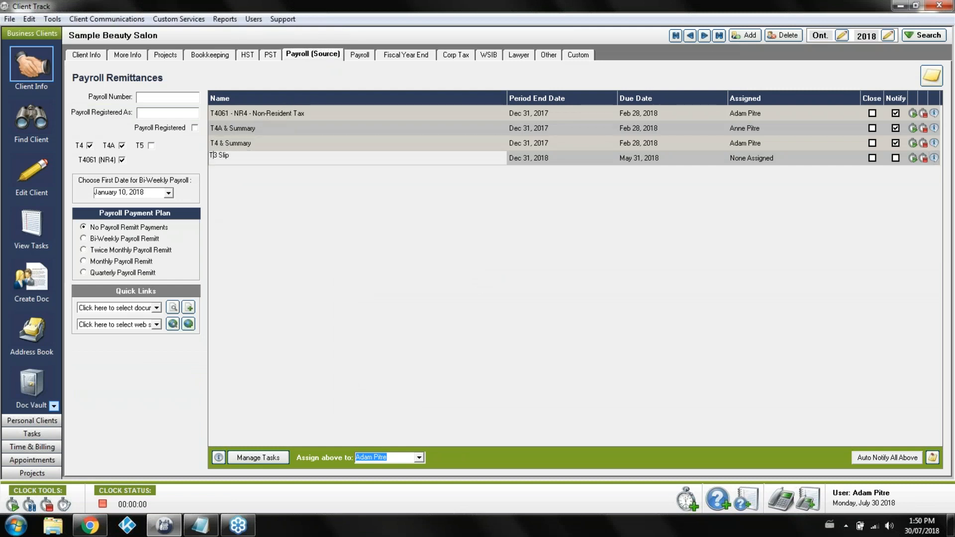
left_click(272, 227)
left_click(247, 55)
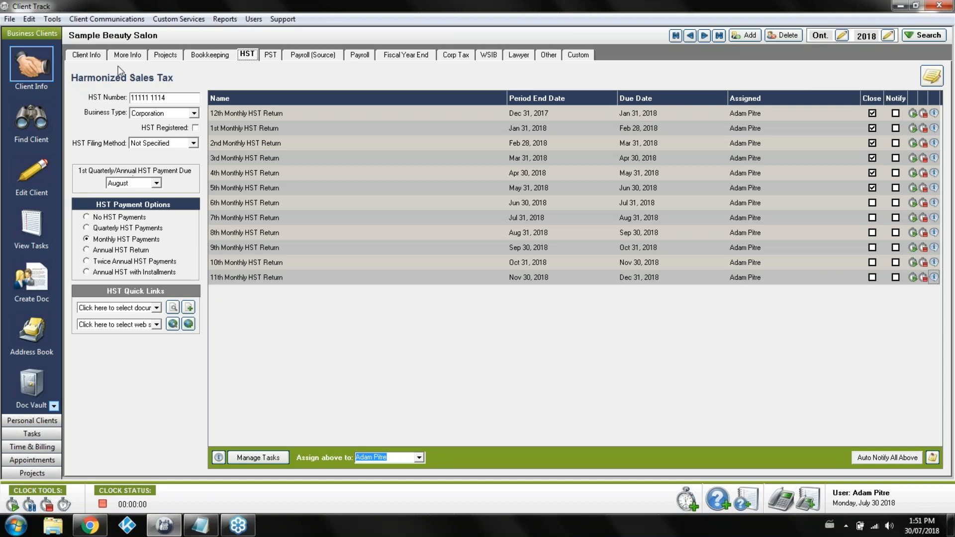
left_click(97, 58)
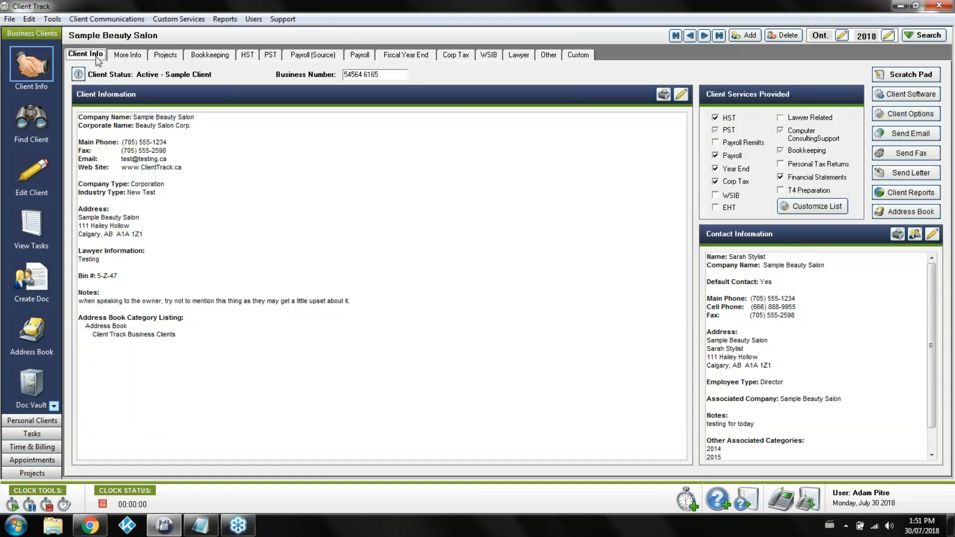
Enable all auto-notification types for the 2018 tasks, check the HST returns, and return to Client Info.
left_click(912, 117)
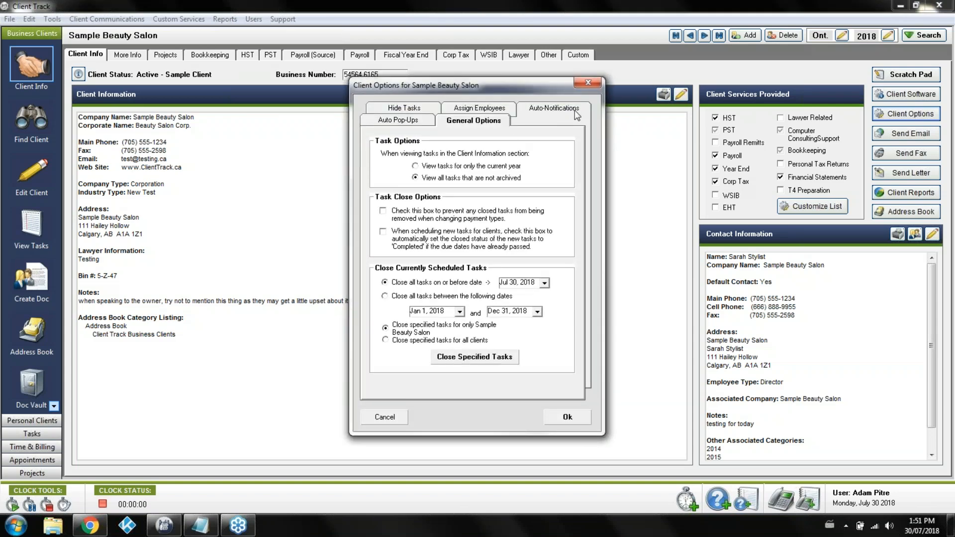
left_click(575, 112)
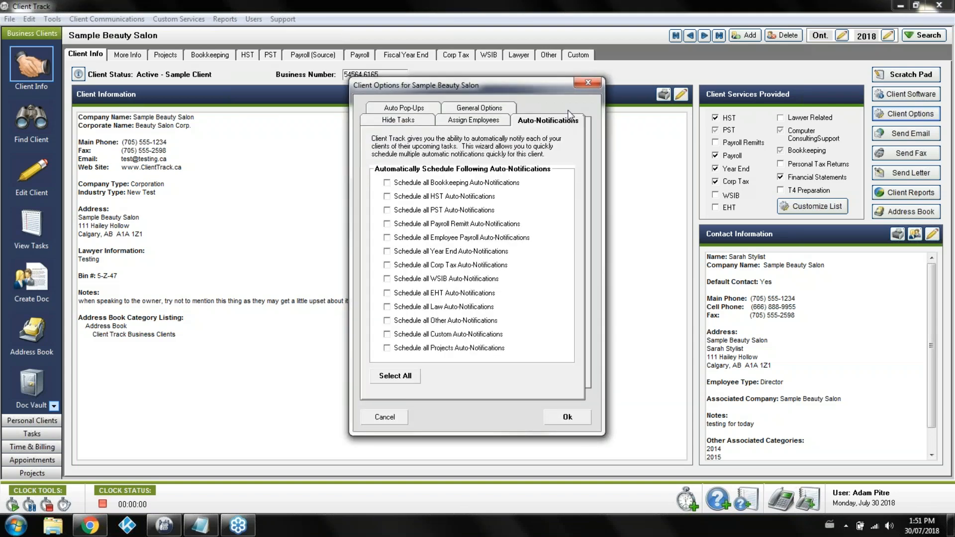
left_click(409, 376)
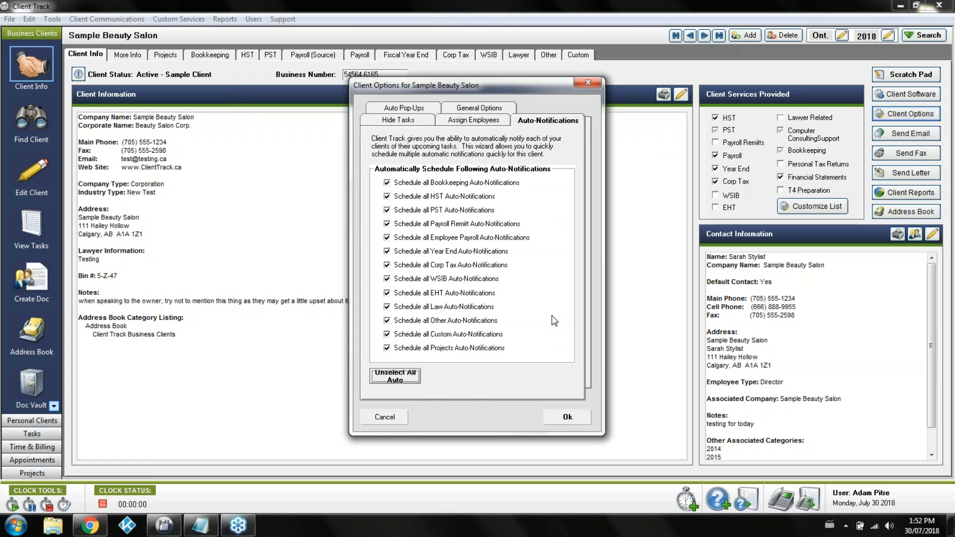
left_click(554, 414)
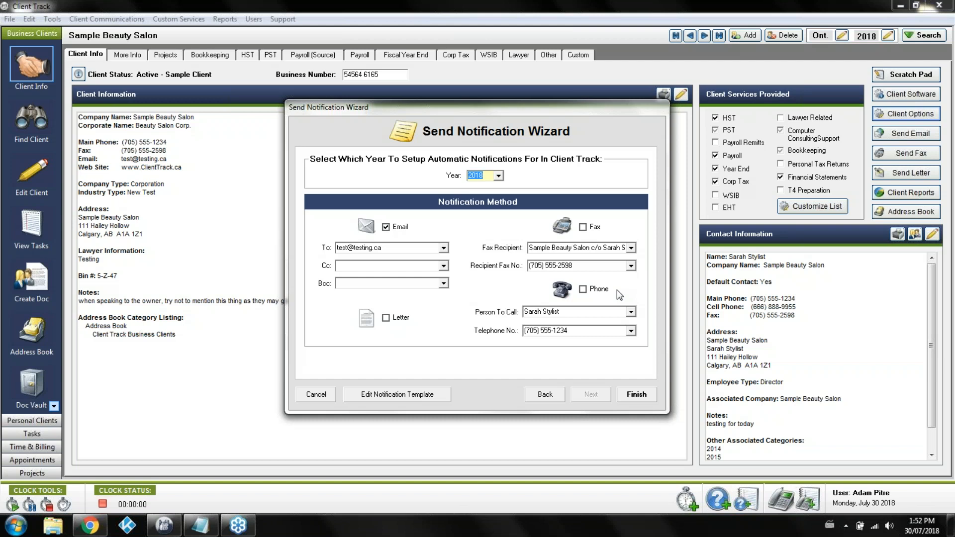
left_click(637, 395)
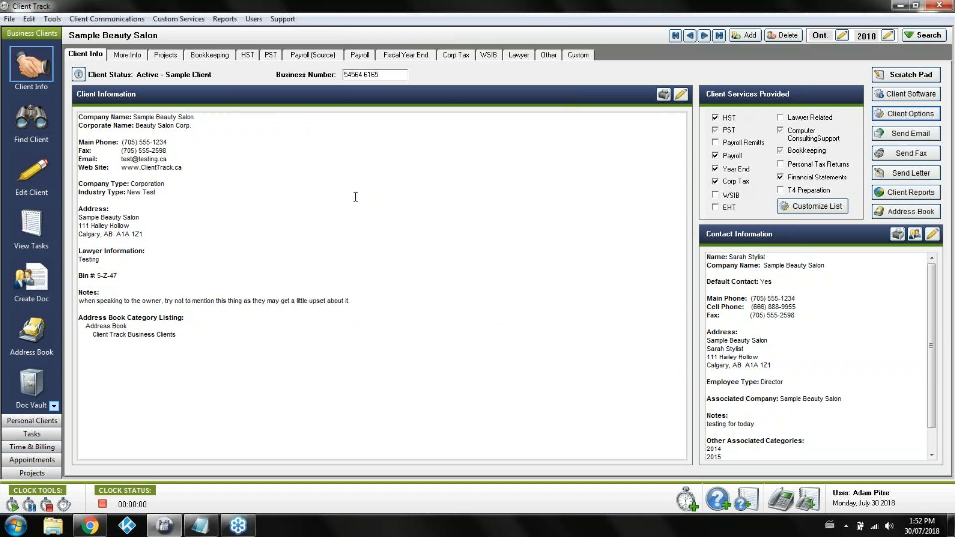
left_click(246, 54)
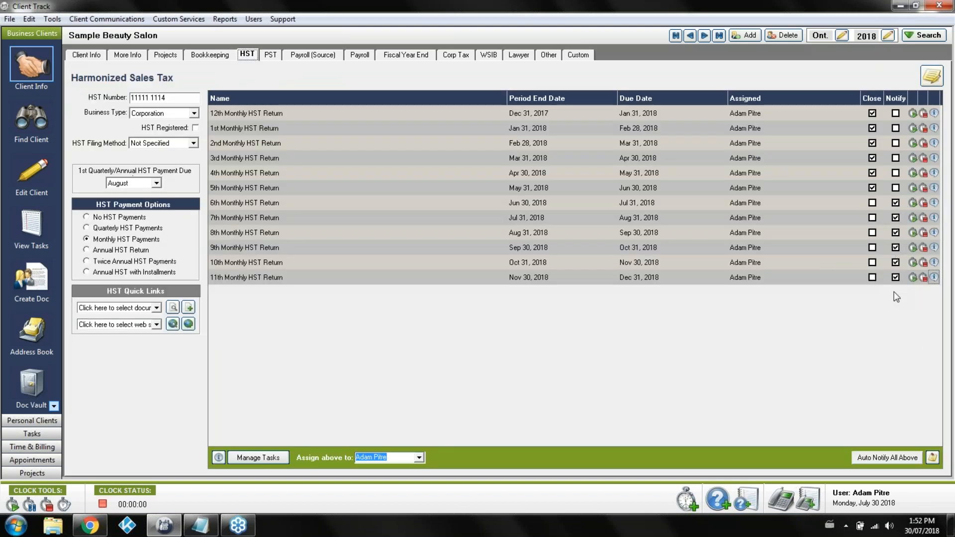
left_click(92, 56)
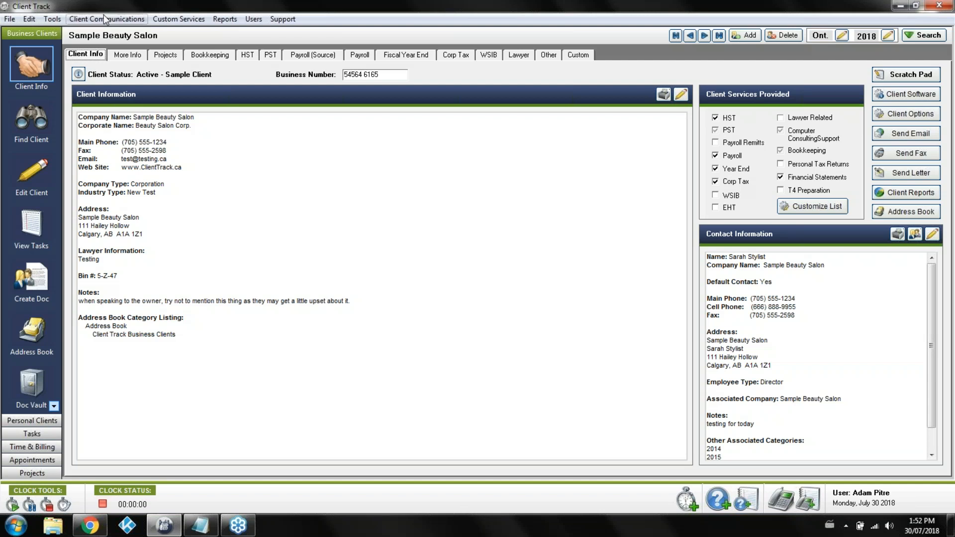
Open the Client Auto Notifications List full screen and send the 5th Monthly Bkkpping notification.
left_click(107, 19)
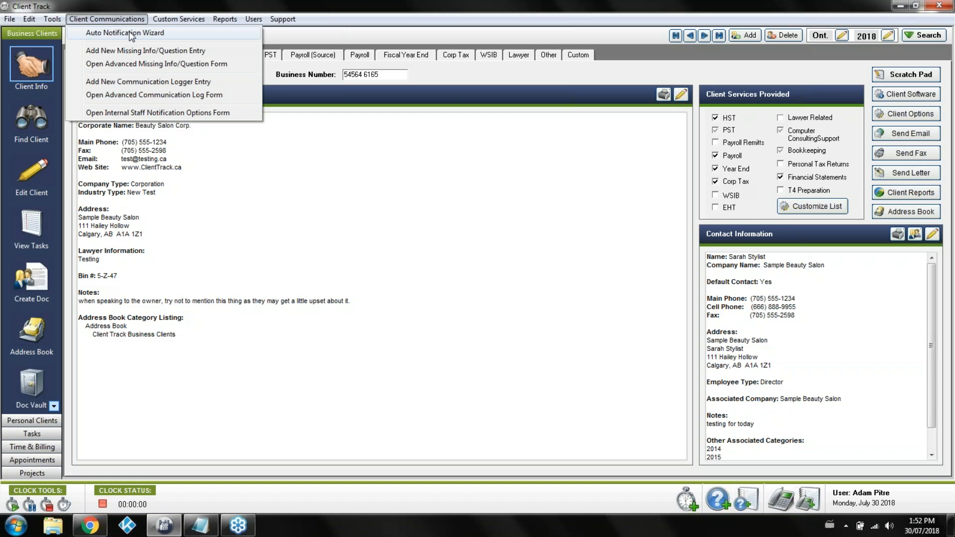
left_click(156, 37)
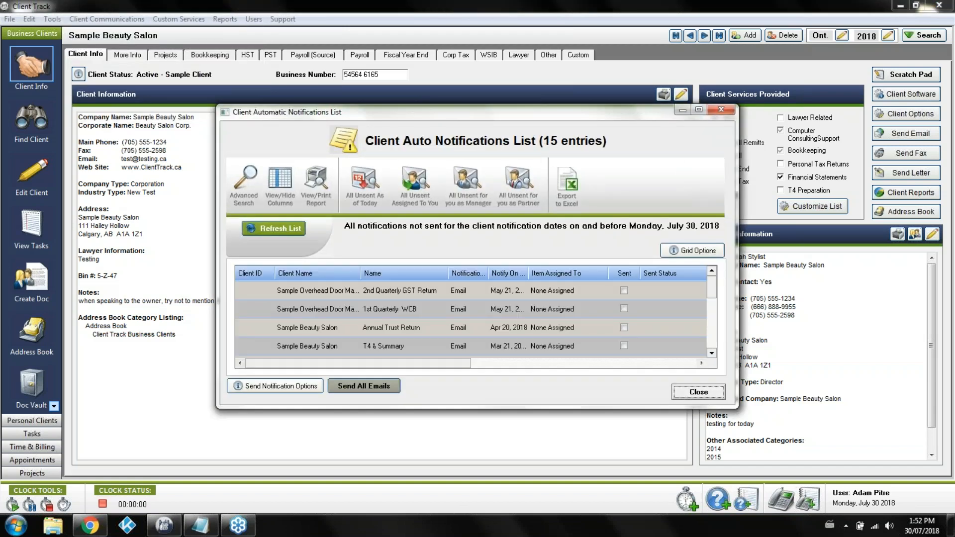
left_click(698, 110)
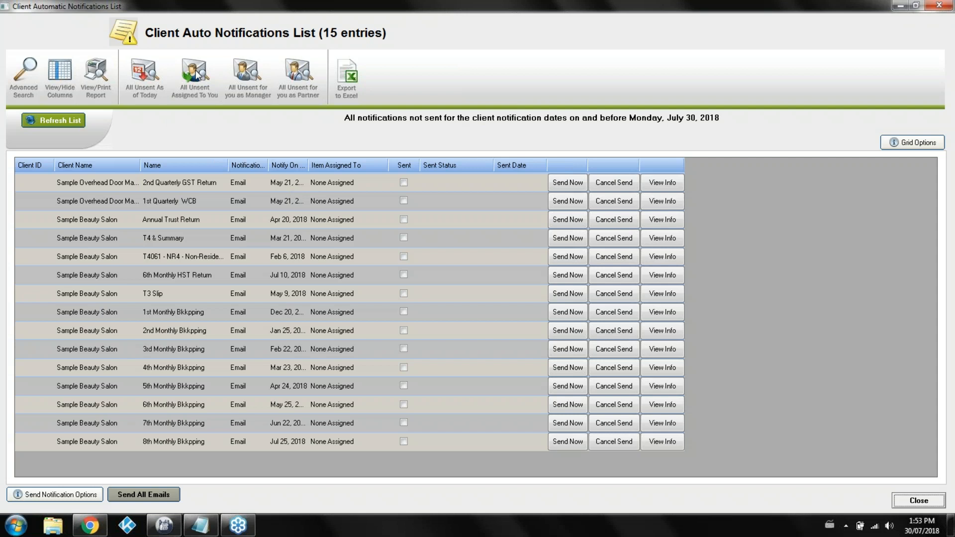
left_click(563, 388)
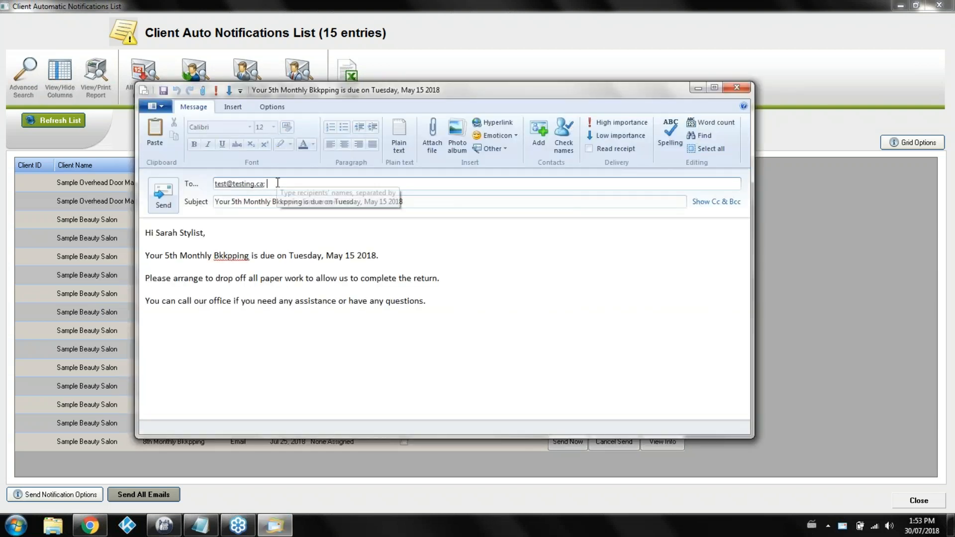
Review the reminder's subject and body, then close the email and the notifications list.
left_click_drag(422, 202, 222, 203)
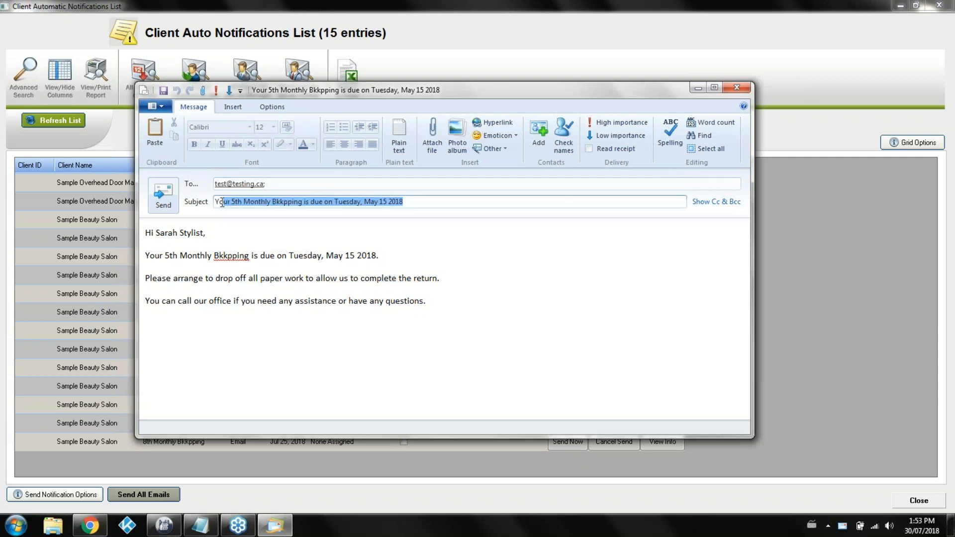
left_click_drag(444, 301, 150, 228)
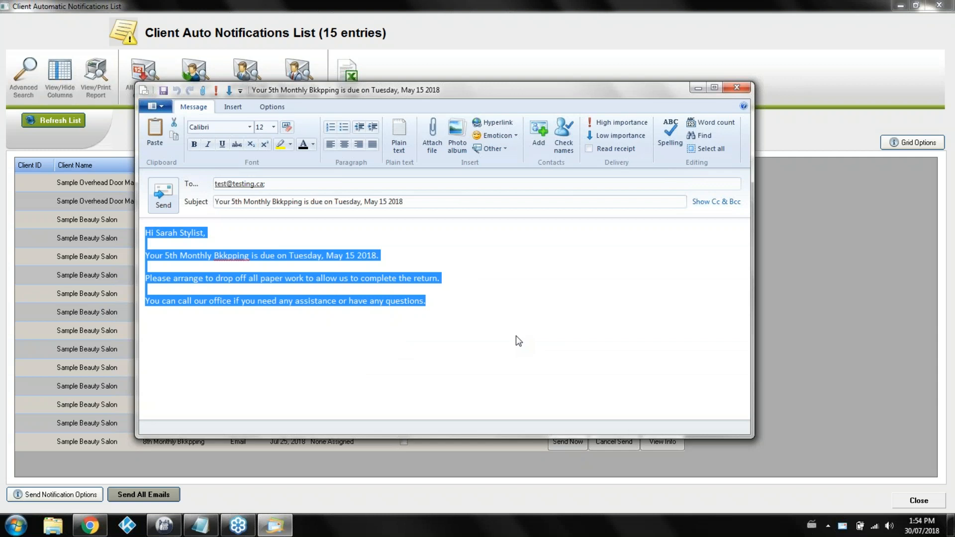
left_click(448, 326)
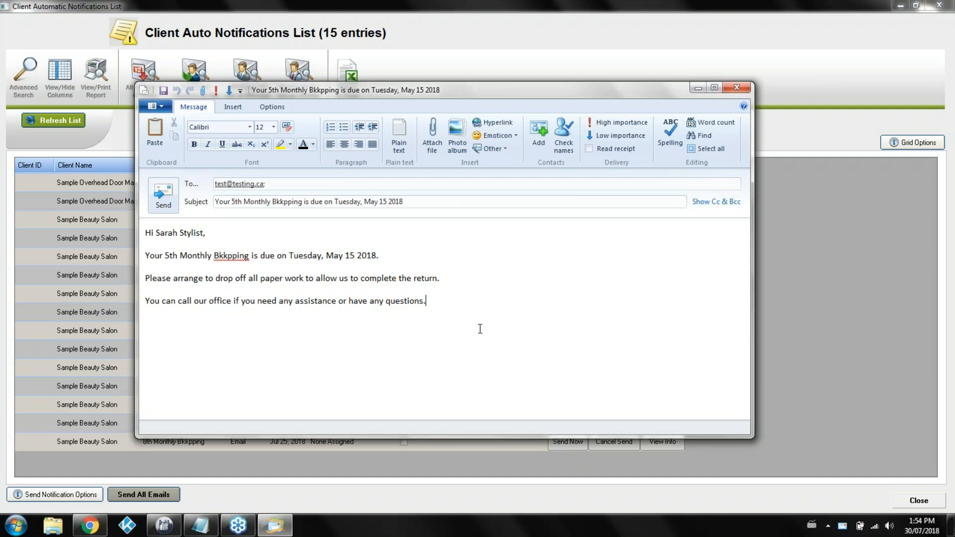
left_click(726, 89)
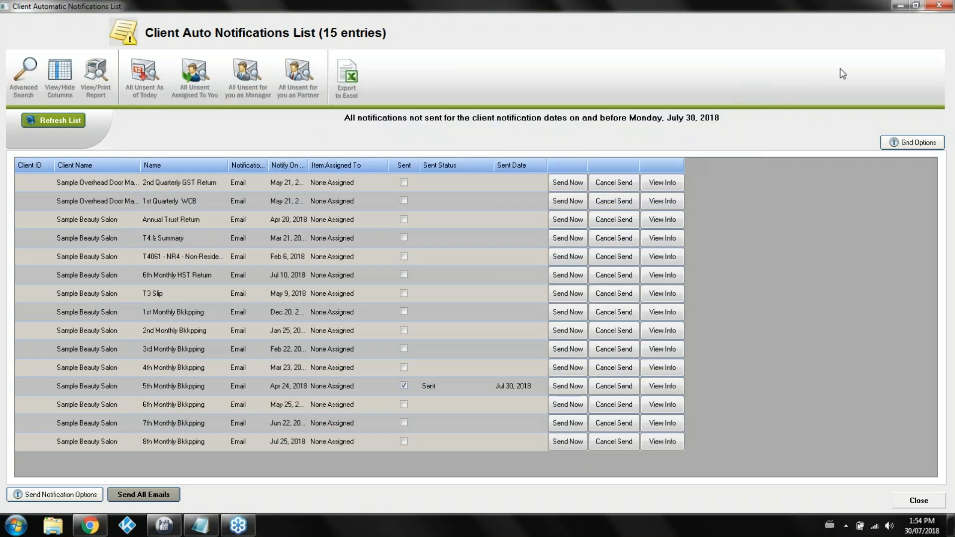
left_click(940, 5)
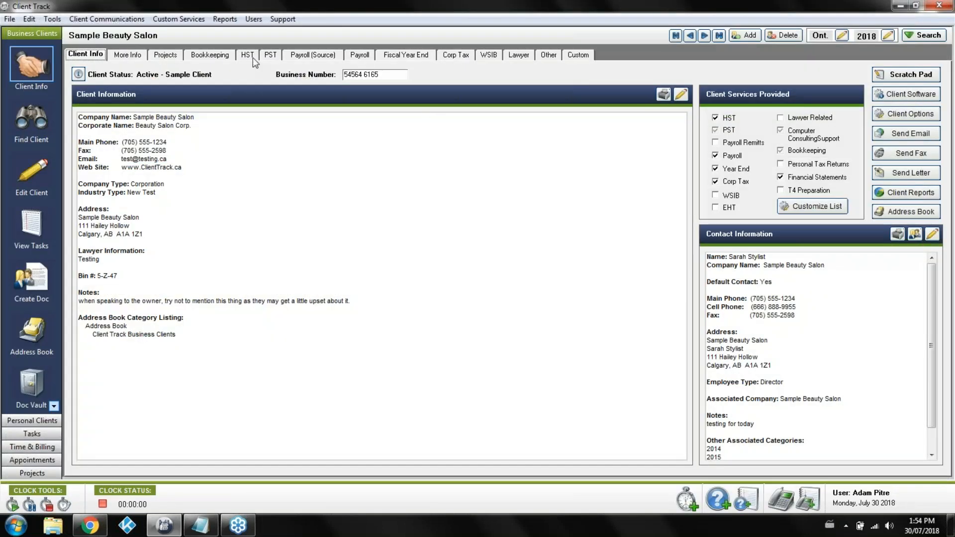
left_click(53, 19)
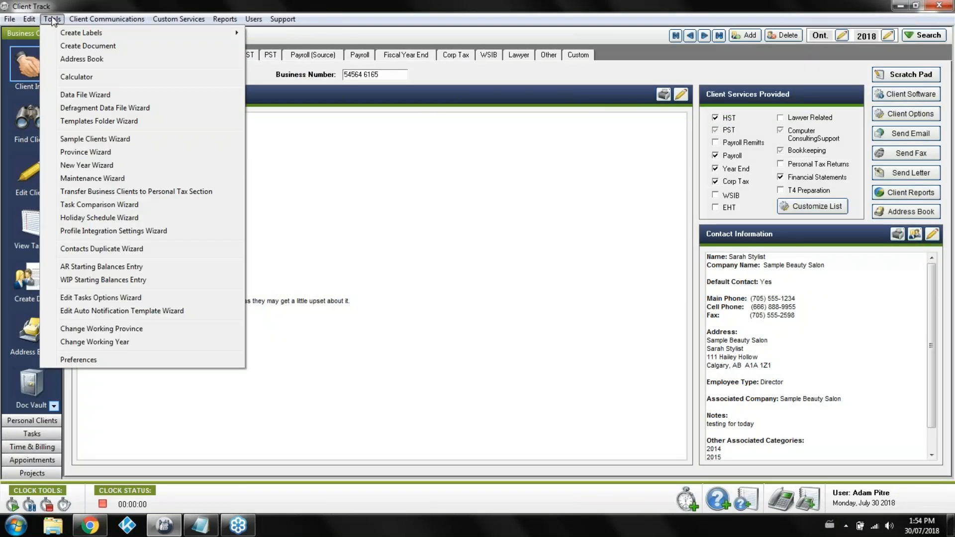
left_click(80, 360)
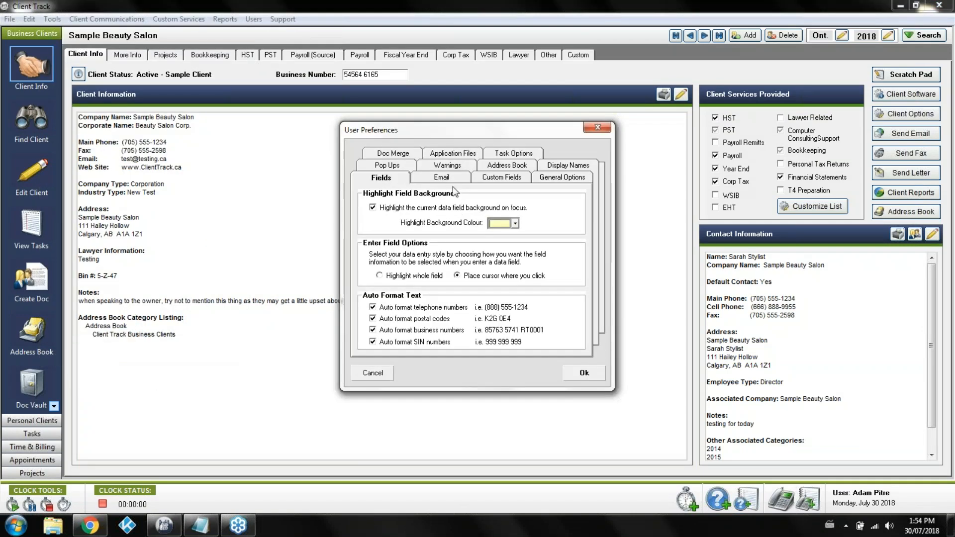
left_click(441, 178)
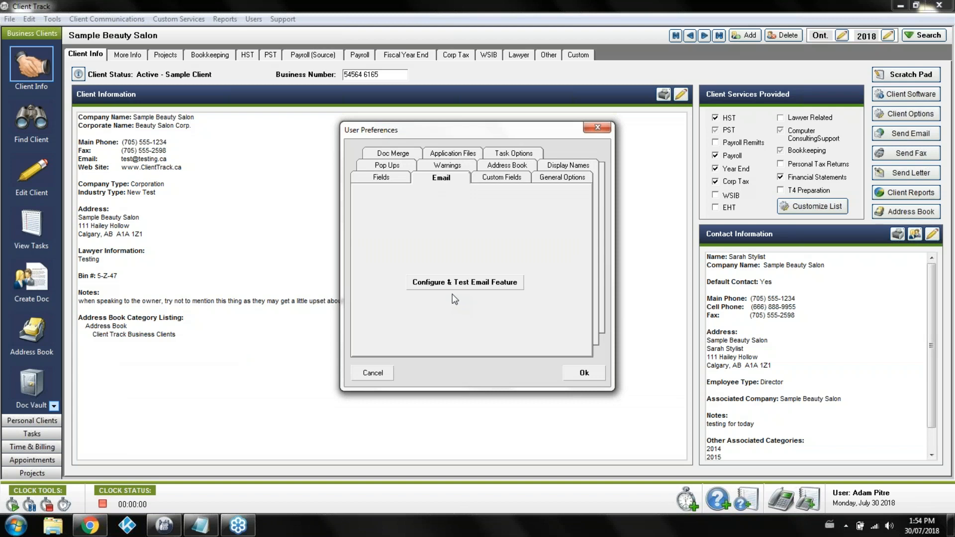
left_click(461, 283)
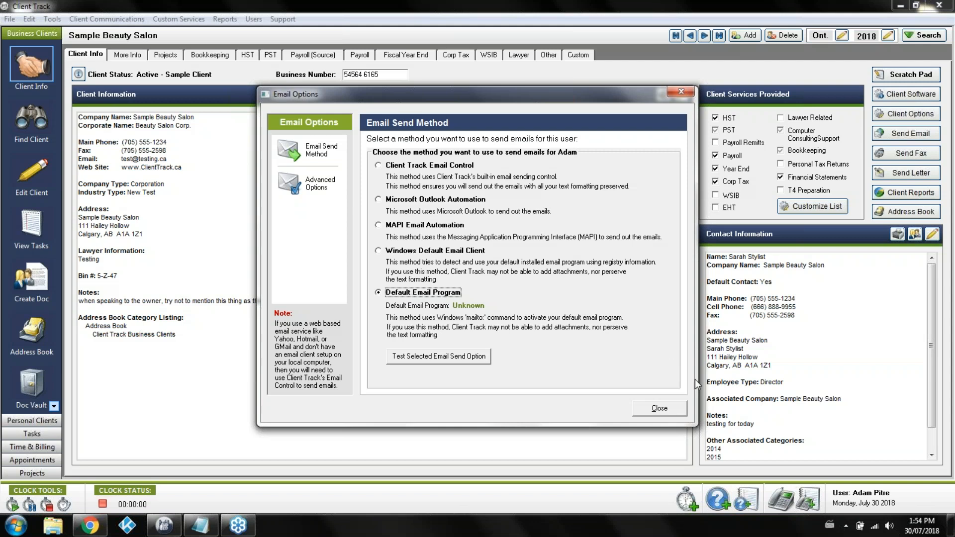
left_click(650, 412)
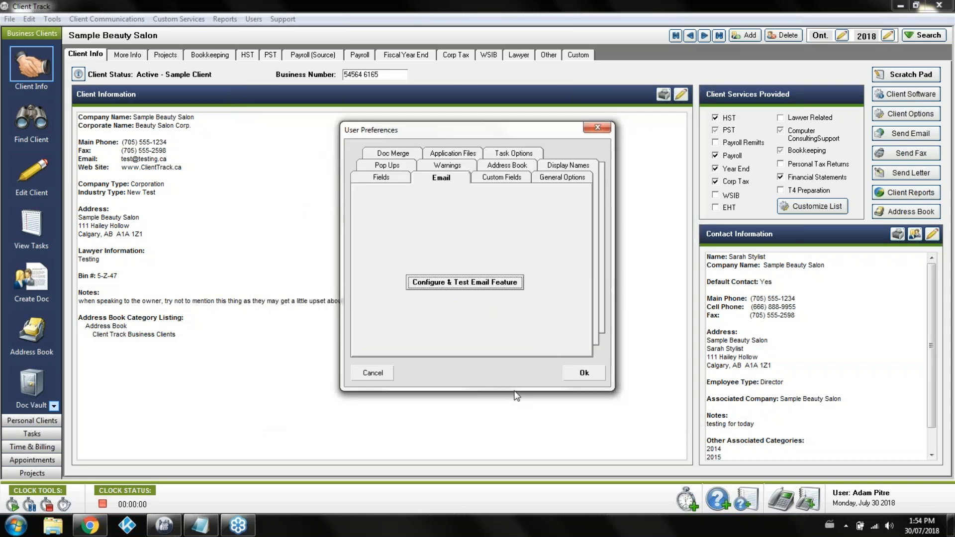
left_click(384, 377)
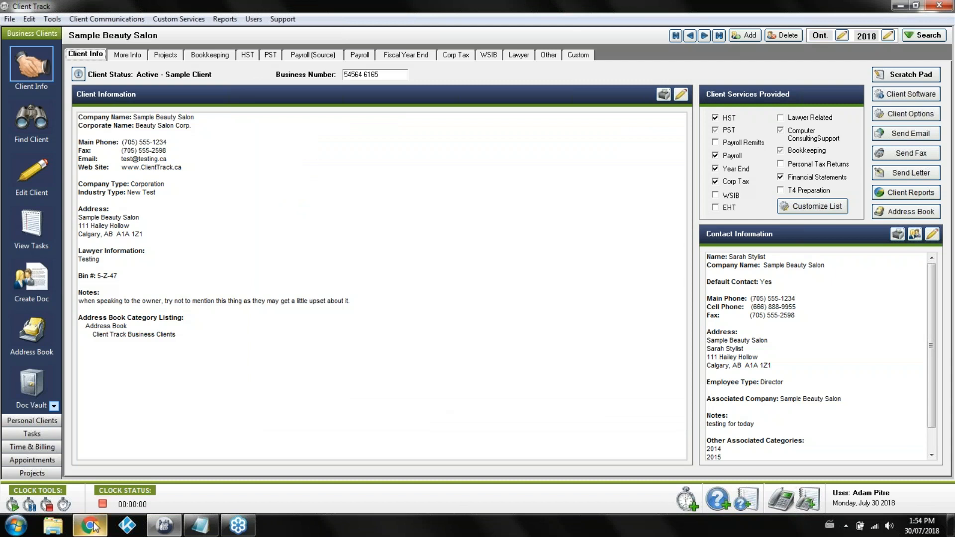
mouse_move(95, 525)
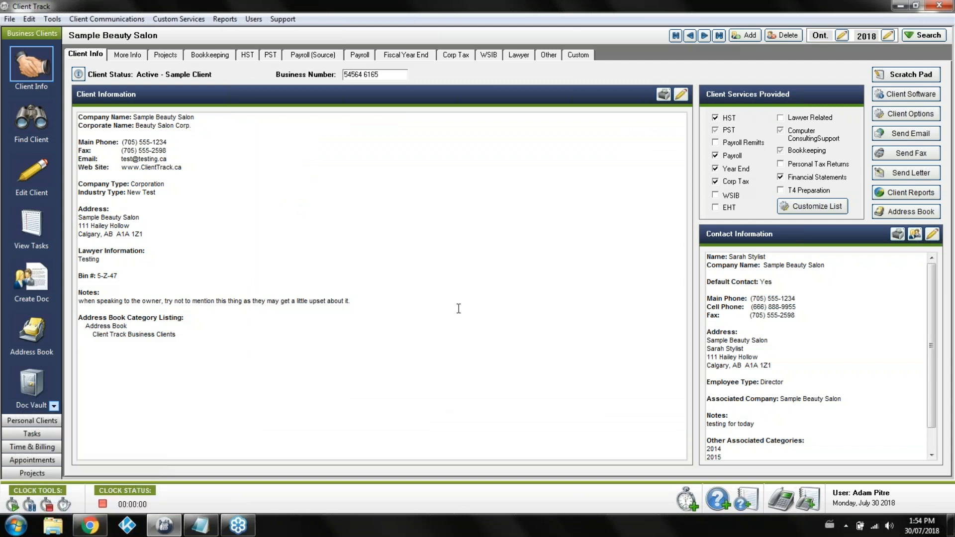
Open a new blank Chrome tab, minimize Chrome, and launch Control Panel from the Start menu.
left_click(90, 526)
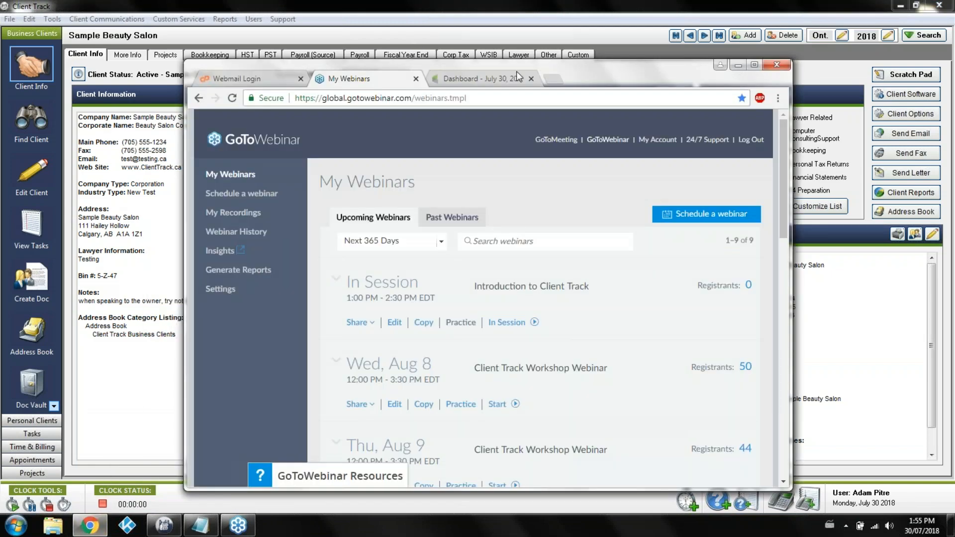
left_click(555, 79)
left_click(754, 64)
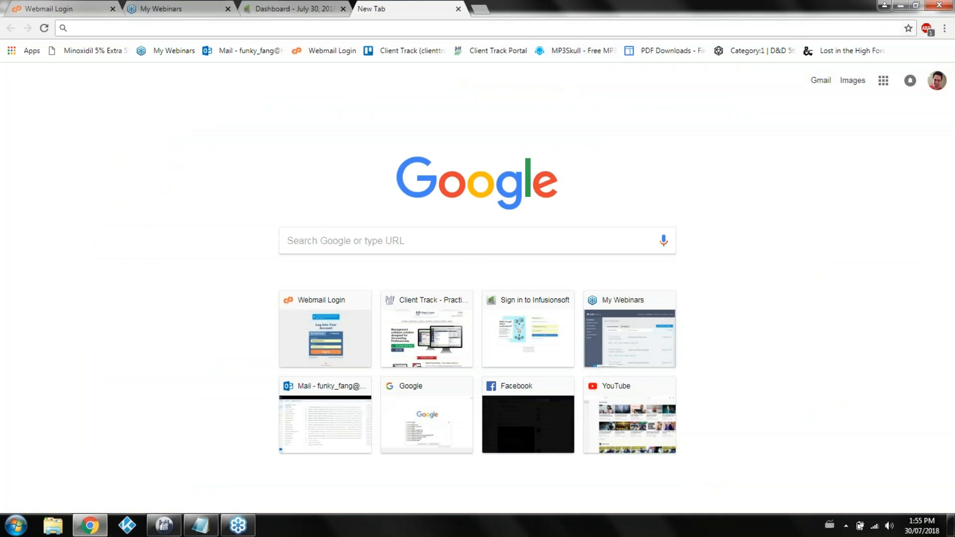
left_click(900, 5)
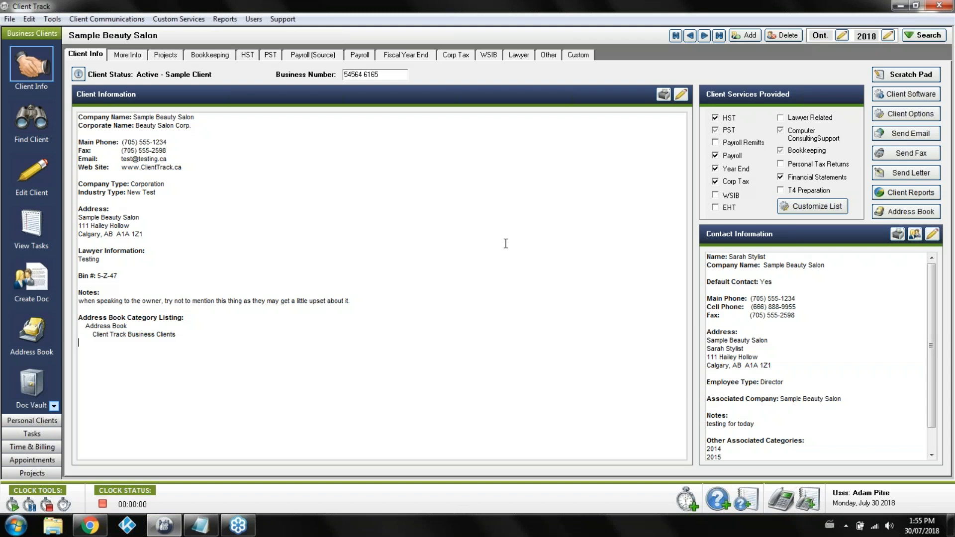
left_click(11, 531)
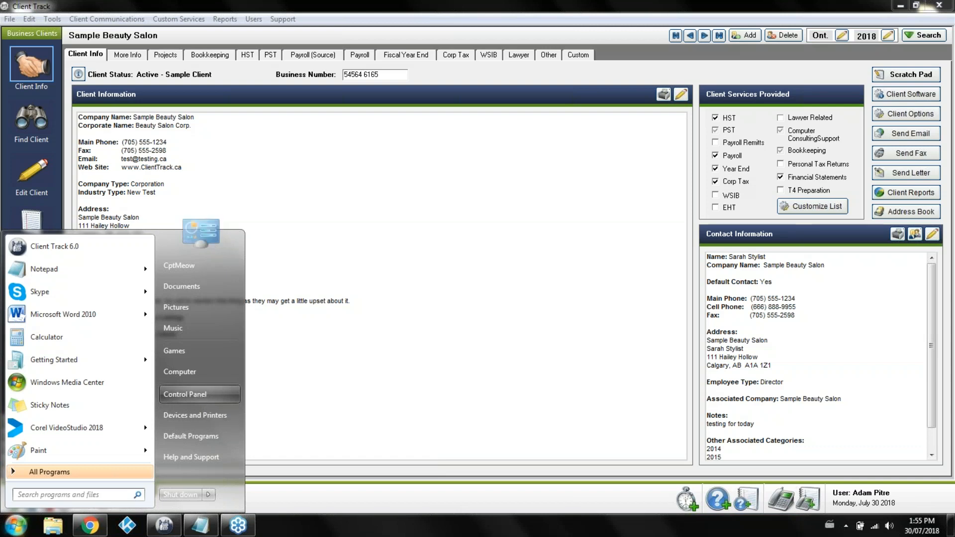
left_click(189, 394)
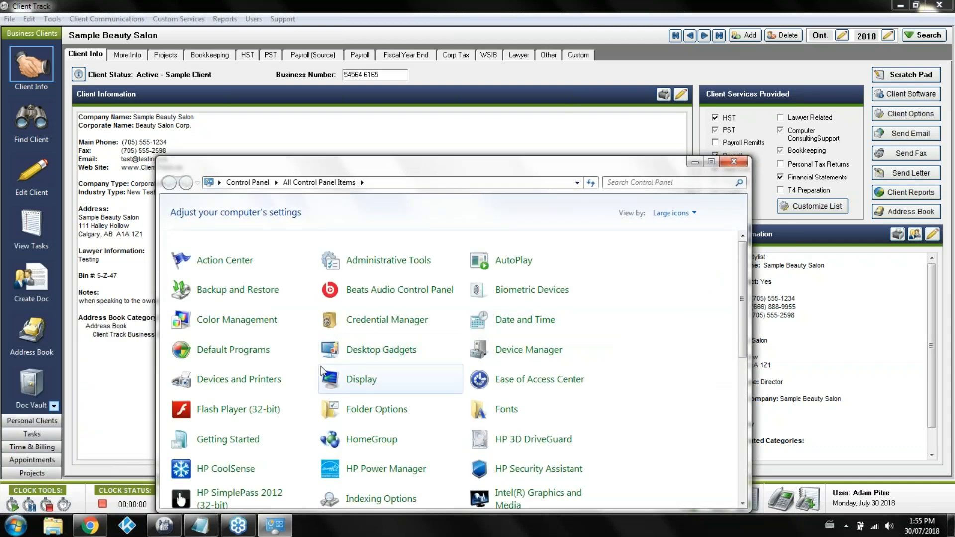
Select Google Chrome under Default Programs > Set your default programs, then close Control Panel.
left_click(243, 354)
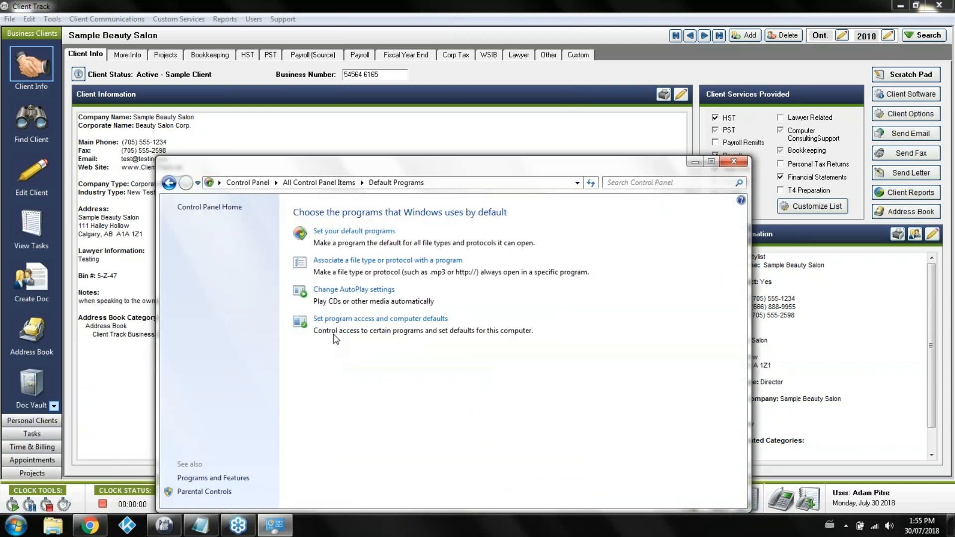
left_click(344, 238)
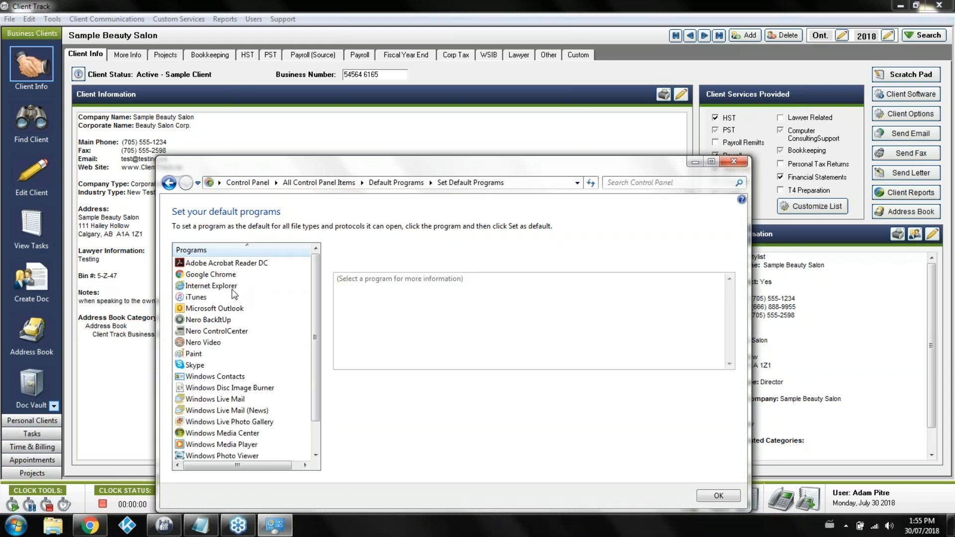
left_click(222, 275)
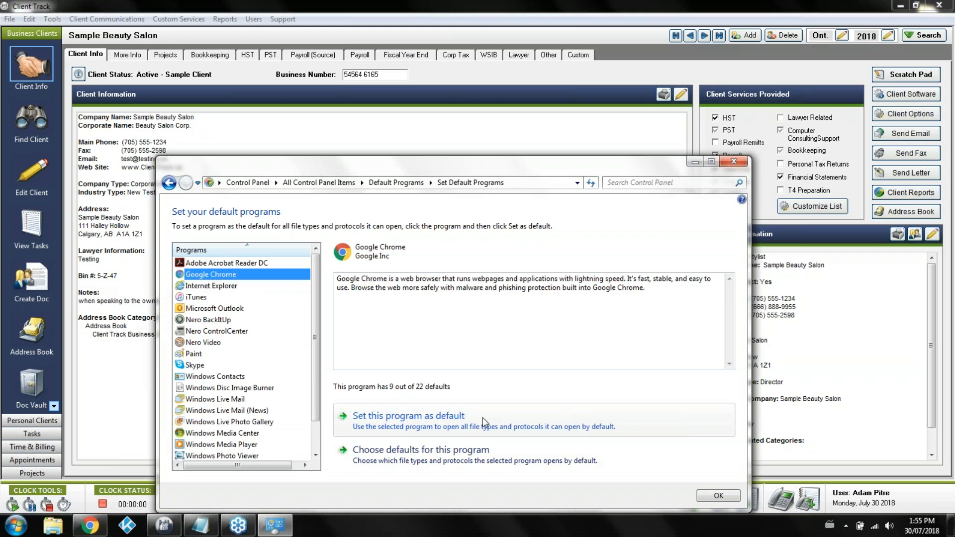
left_click(735, 162)
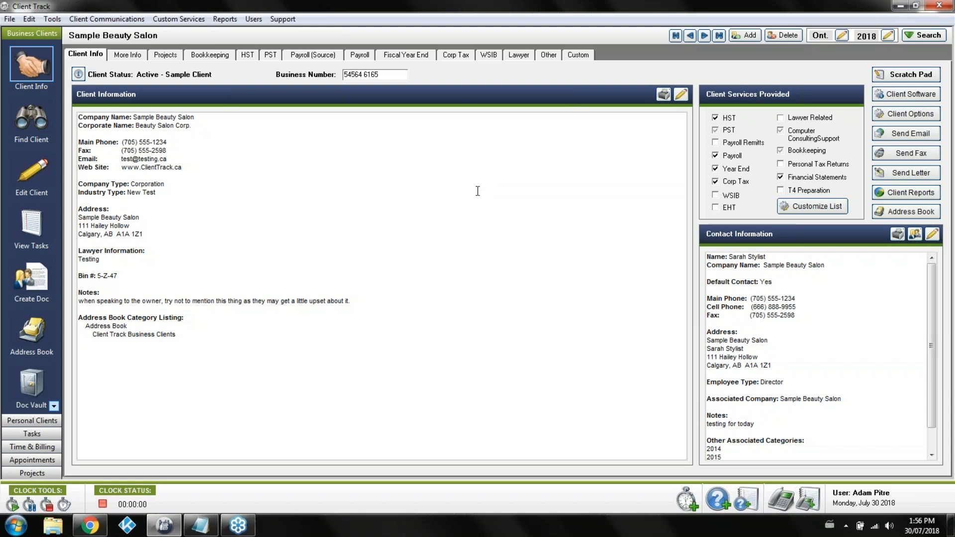
In the Edit Tasks Options Wizard's Client Date Options, edit the HST Quarterly notification template.
left_click(53, 18)
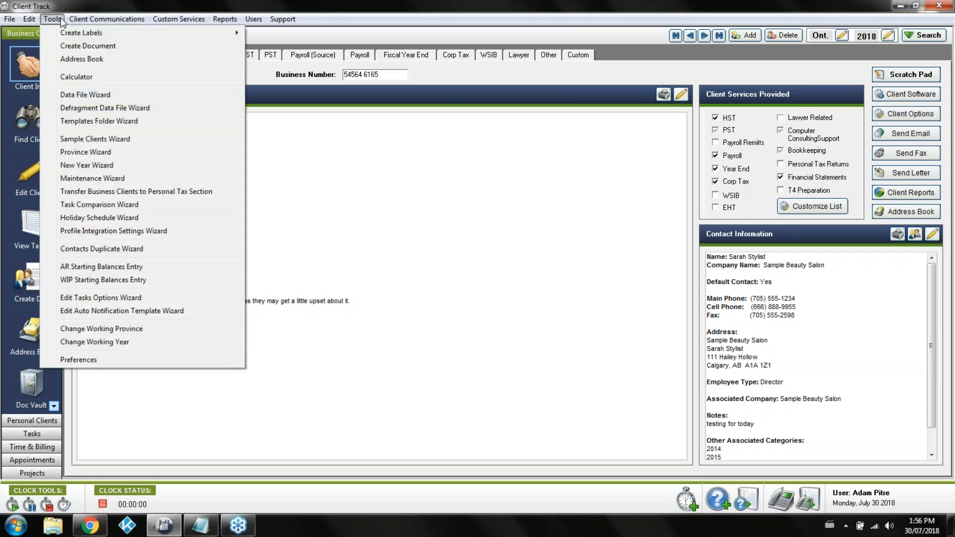
left_click(163, 298)
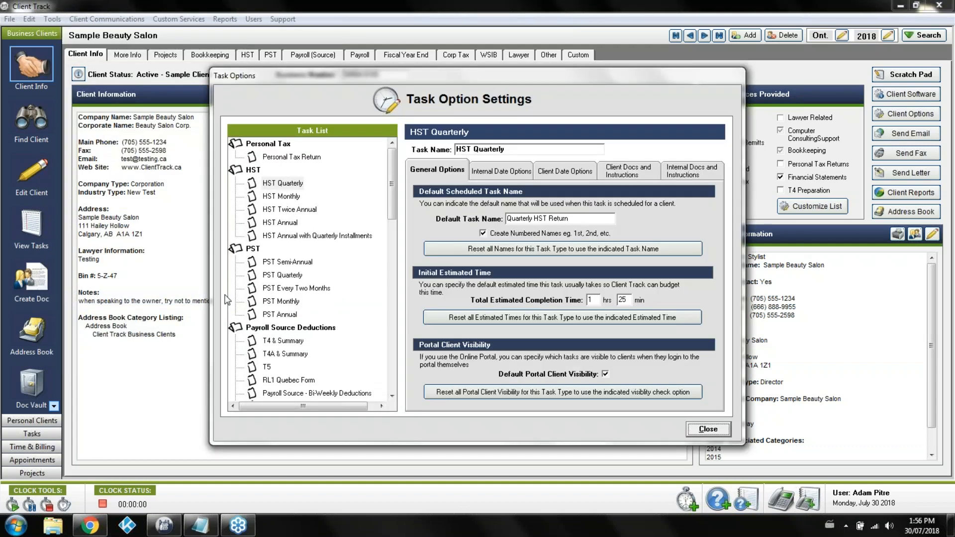
left_click(553, 177)
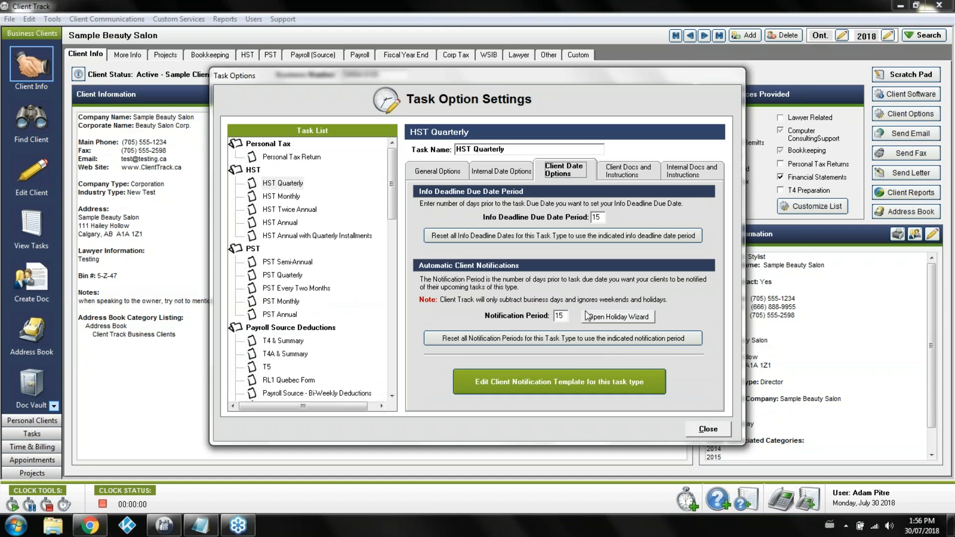
double_click(558, 316)
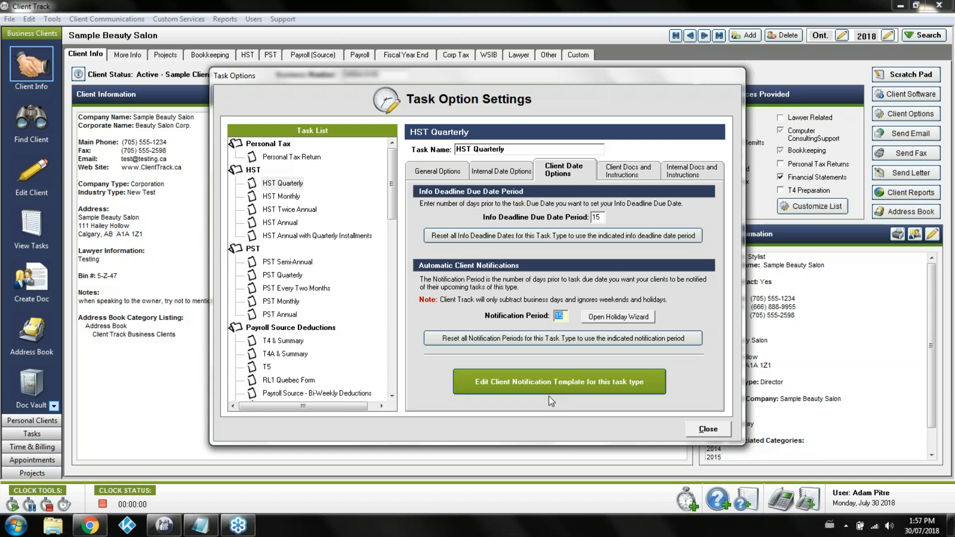
left_click(542, 378)
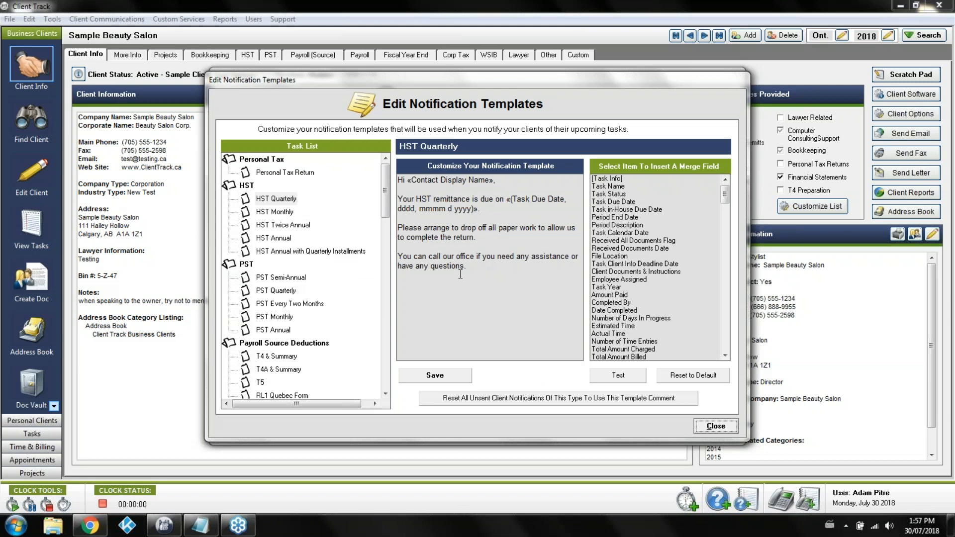
Insert the File Location merge field on a new template line, then delete it.
left_click_drag(480, 269, 420, 169)
left_click(497, 262)
key("Return")
key("Return")
double_click(621, 255)
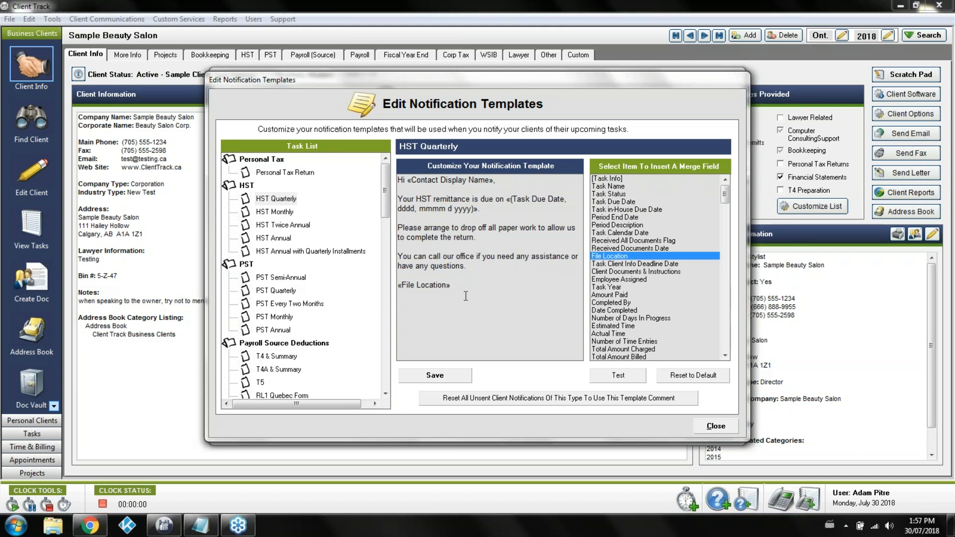
key("BackSpace")
key("BackSpace")
key("BackSpace")
key("BackSpace")
key("BackSpace")
key("BackSpace")
key("BackSpace")
key("BackSpace")
key("BackSpace")
key("BackSpace")
key("BackSpace")
key("BackSpace")
key("BackSpace")
key("BackSpace")
key("BackSpace")
key("BackSpace")
Close the template without saving, then close Task Option Settings.
left_click(722, 426)
key("Return")
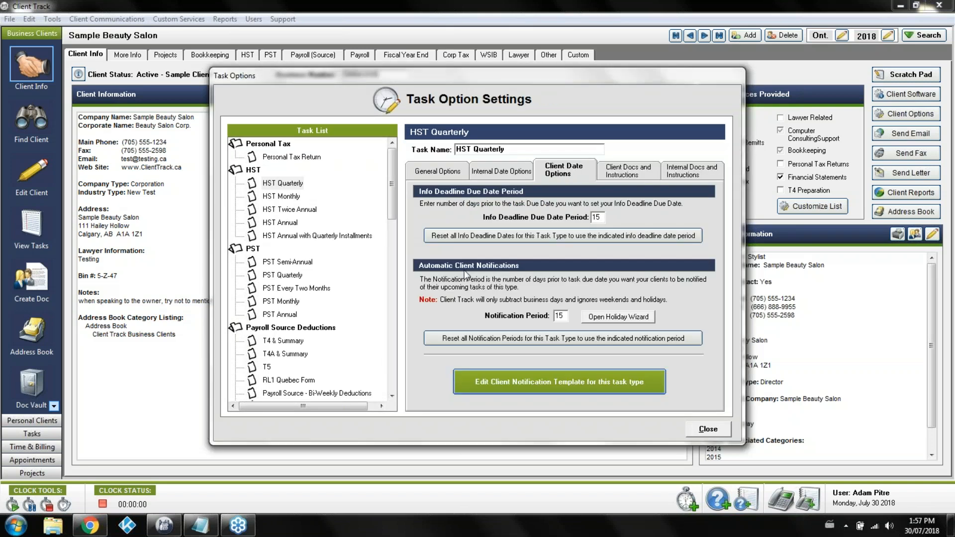
left_click(707, 429)
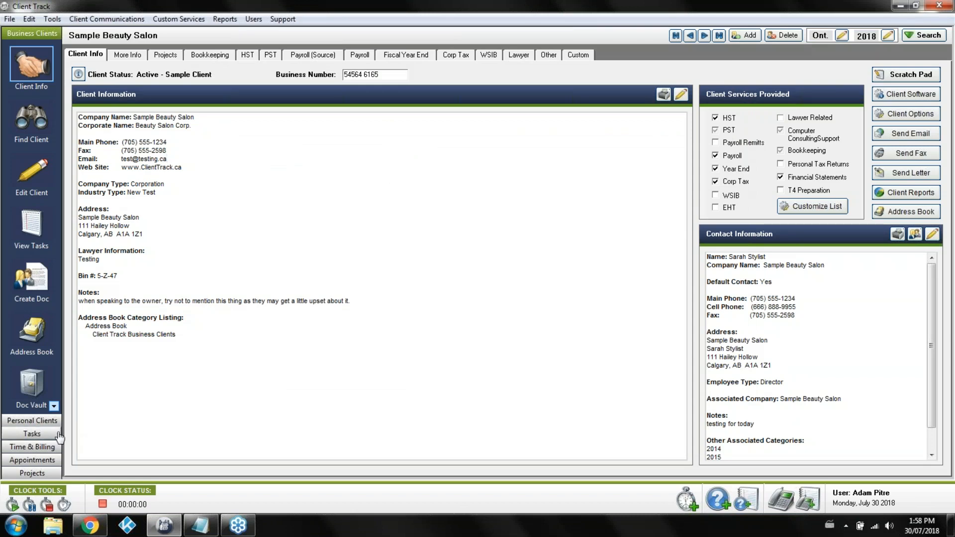
Refresh the Tasks List to show 30 uncompleted July tasks, then switch to the Tasks Calendar.
left_click(32, 433)
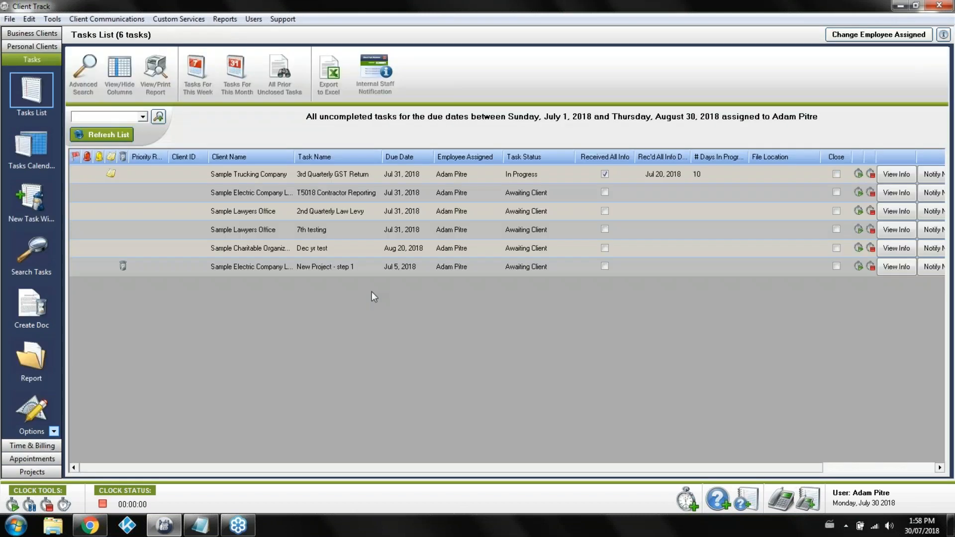
left_click(238, 74)
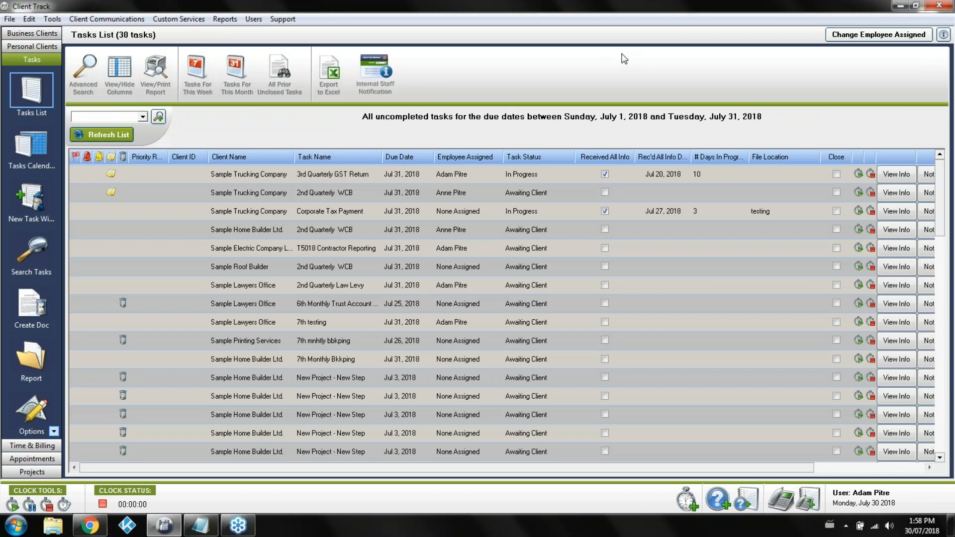
left_click(34, 149)
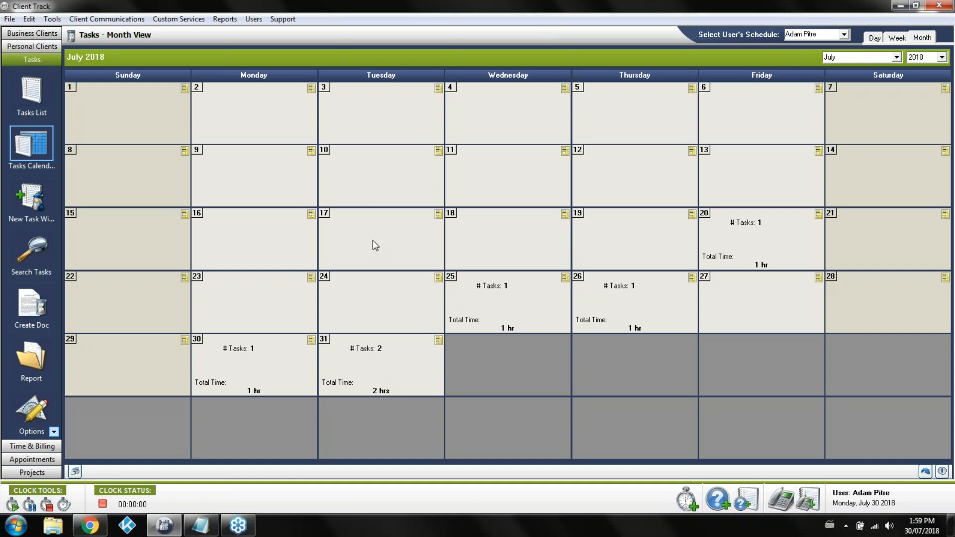
Drag Sample Overhead Door Manufacturer's 2nd Quarterly WCB task from July 31 onto July 23, then return to Tasks List.
left_click(401, 353)
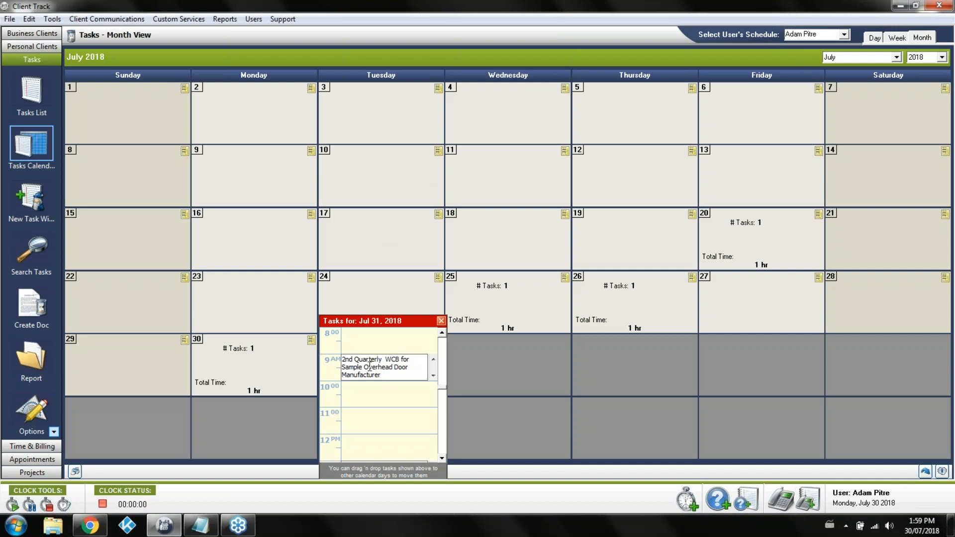
left_click_drag(381, 375, 268, 299)
left_click(440, 321)
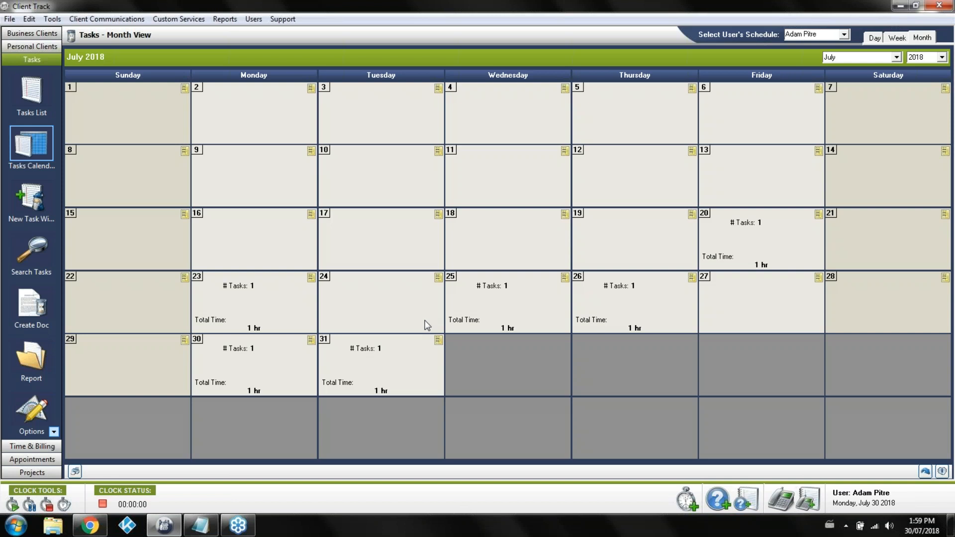
left_click(35, 99)
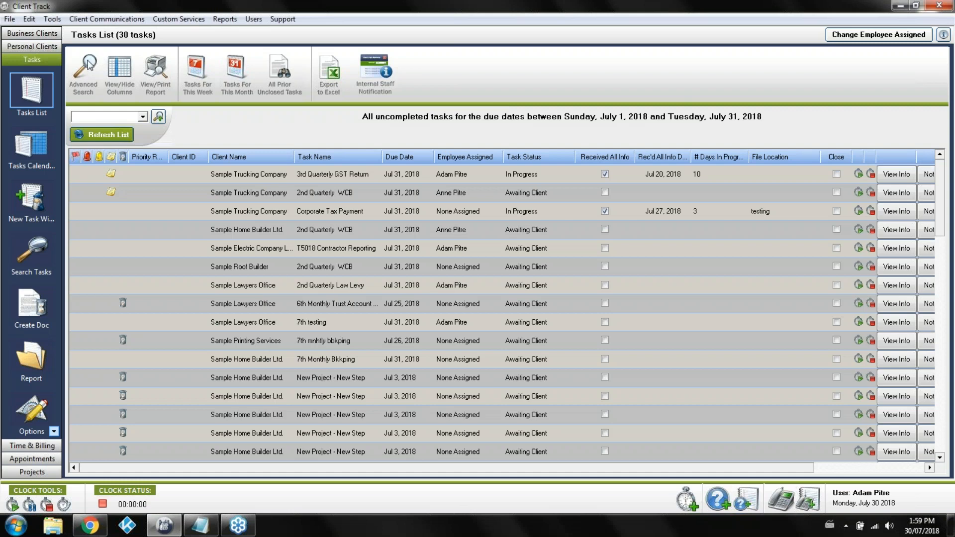
left_click(90, 64)
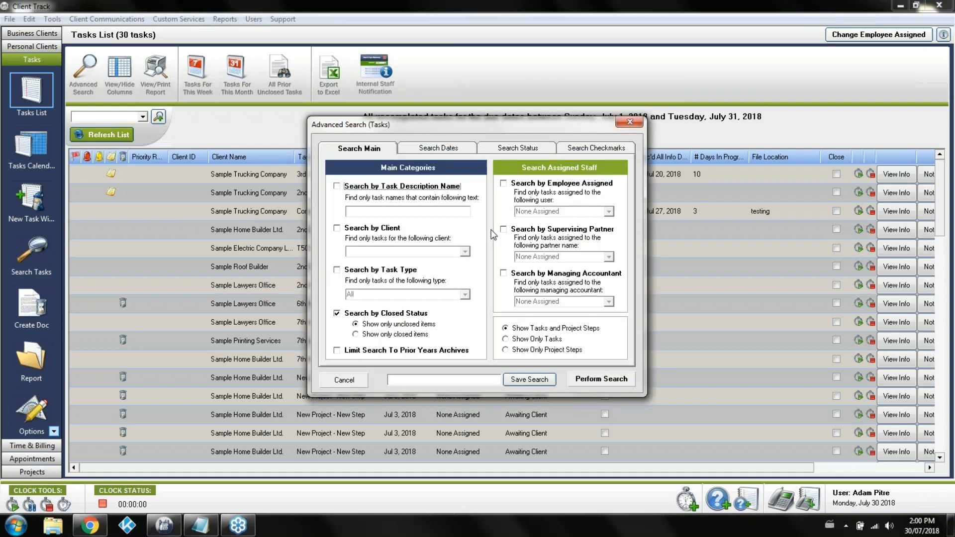
left_click(346, 384)
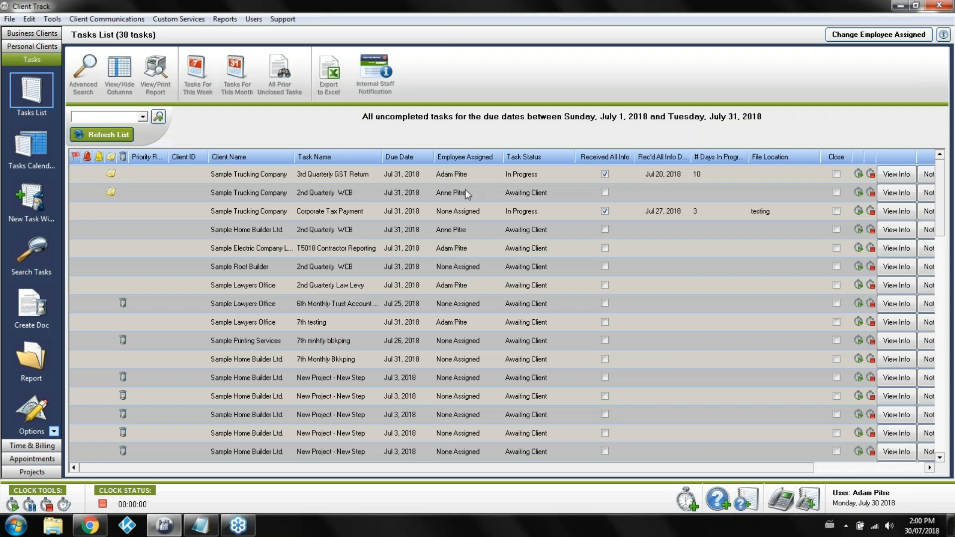
left_click(460, 211)
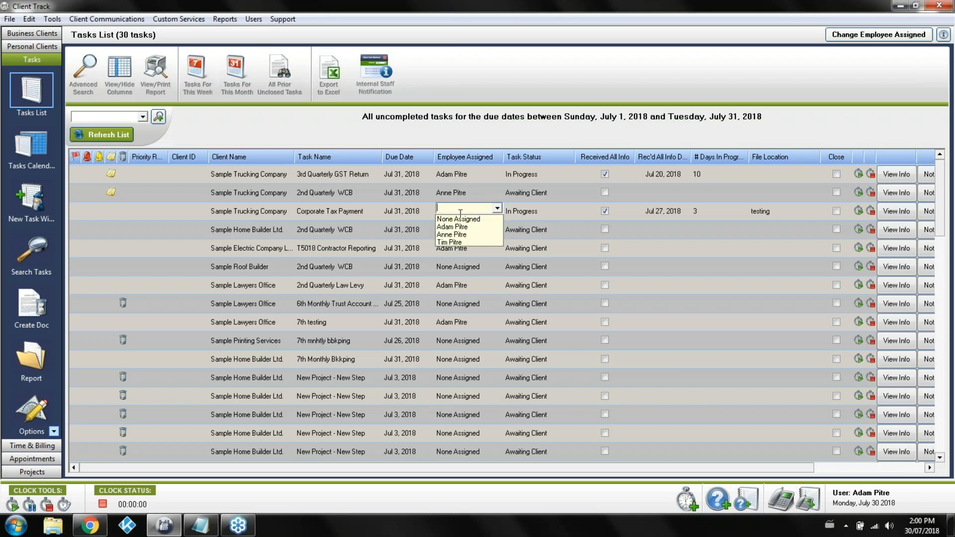
left_click(459, 219)
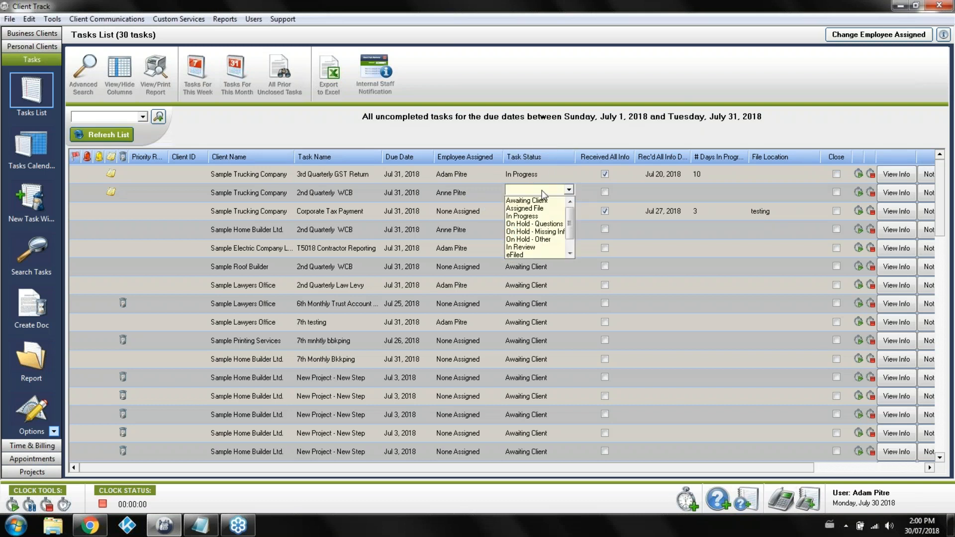
left_click(545, 200)
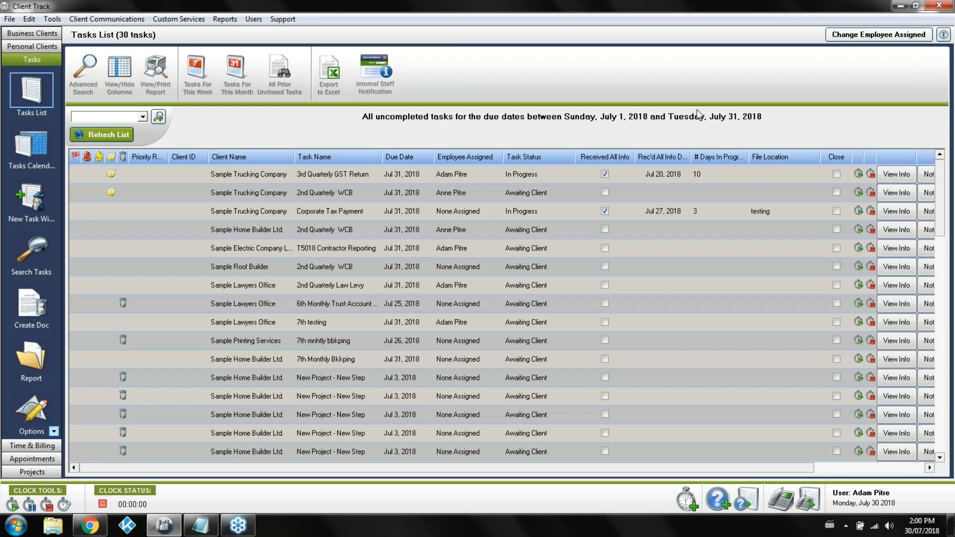
left_click(775, 174)
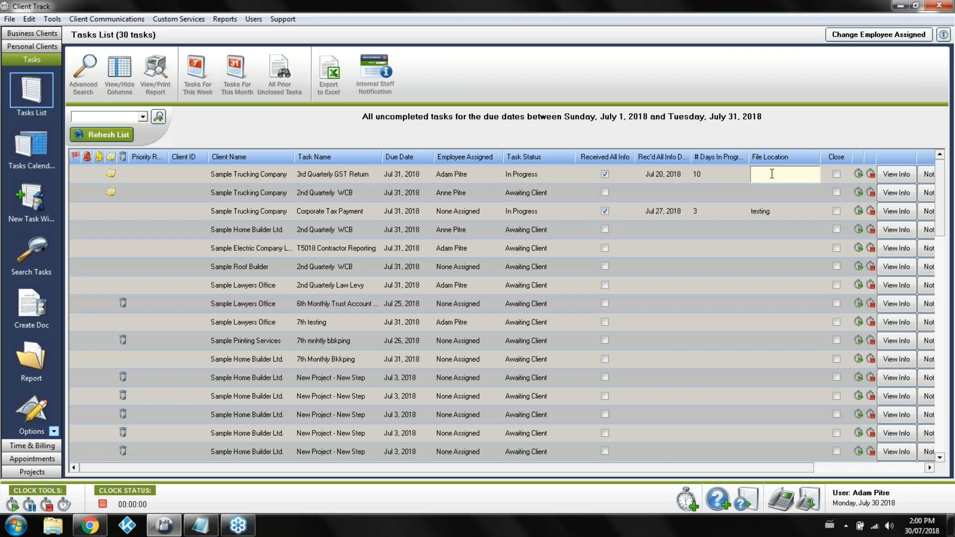
type("testing")
key("Return")
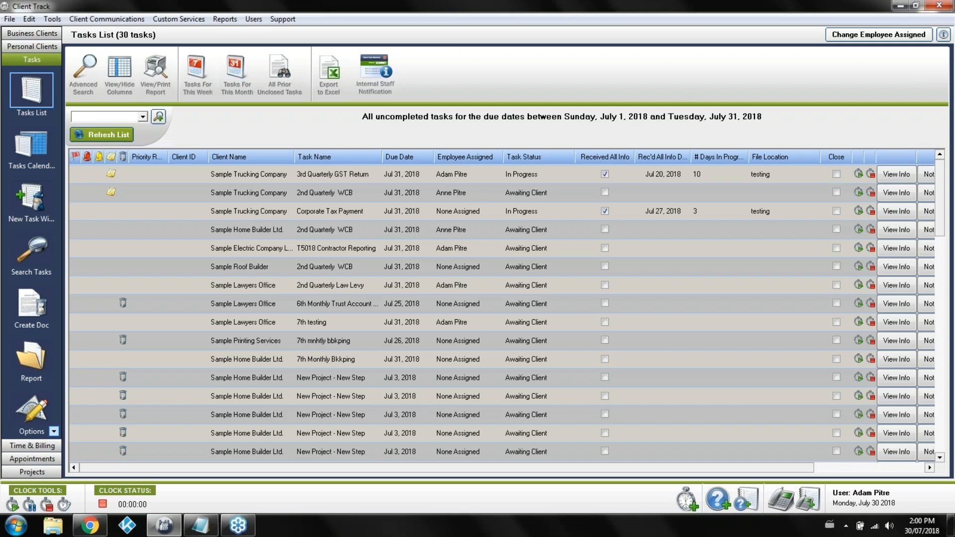
left_click(778, 174)
left_click_drag(778, 174, 748, 177)
key("BackSpace")
key("Return")
Run an advanced search by Employee Assigned set to the logged-in user, showing their 6 July tasks.
left_click(86, 69)
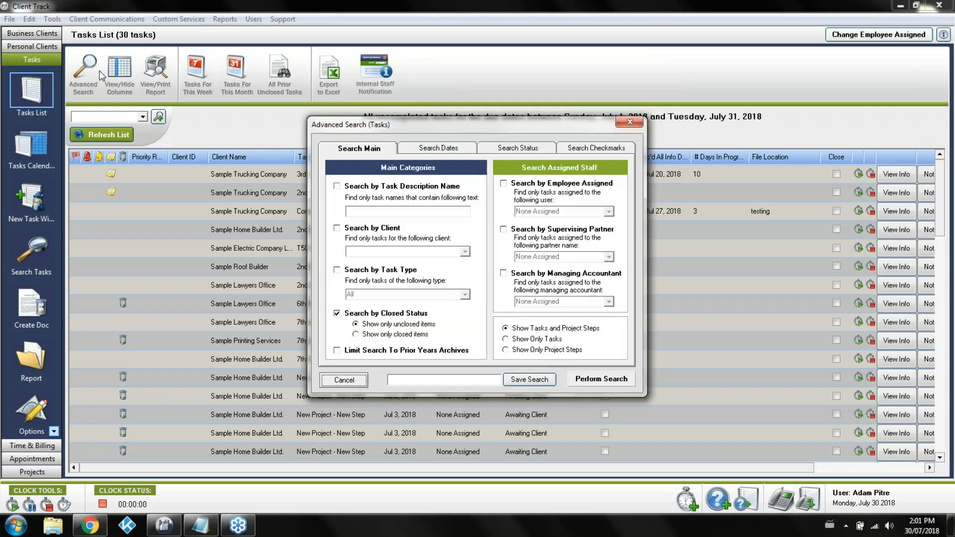
left_click(576, 190)
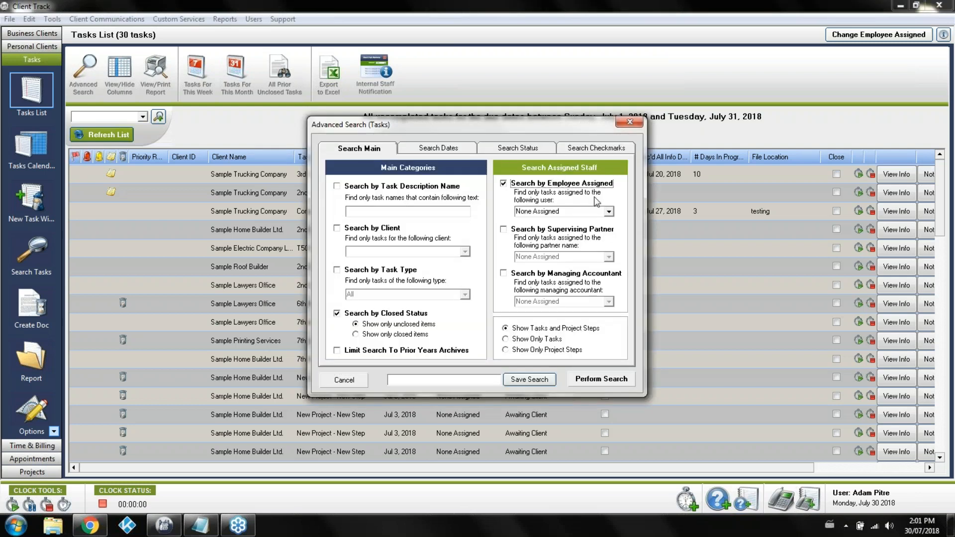
left_click(608, 211)
left_click(572, 228)
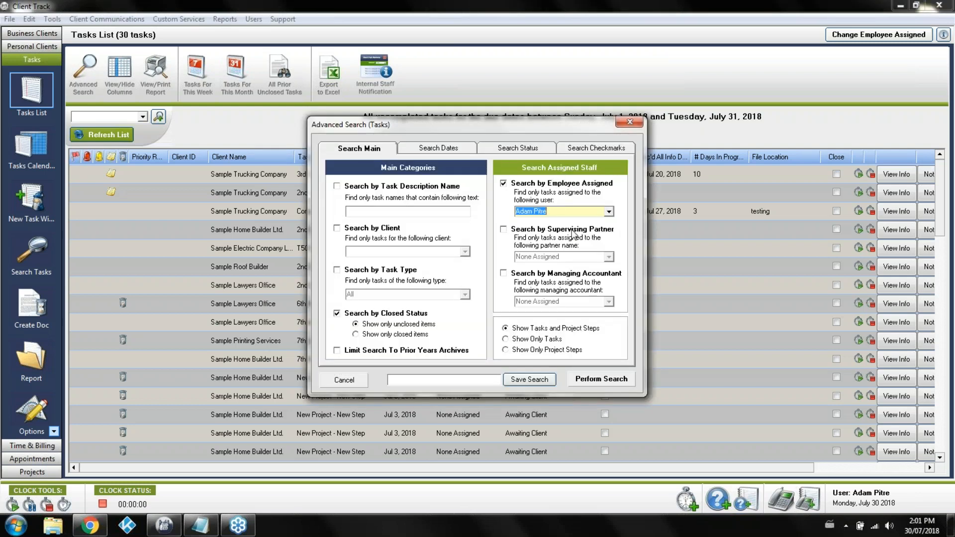
left_click(584, 388)
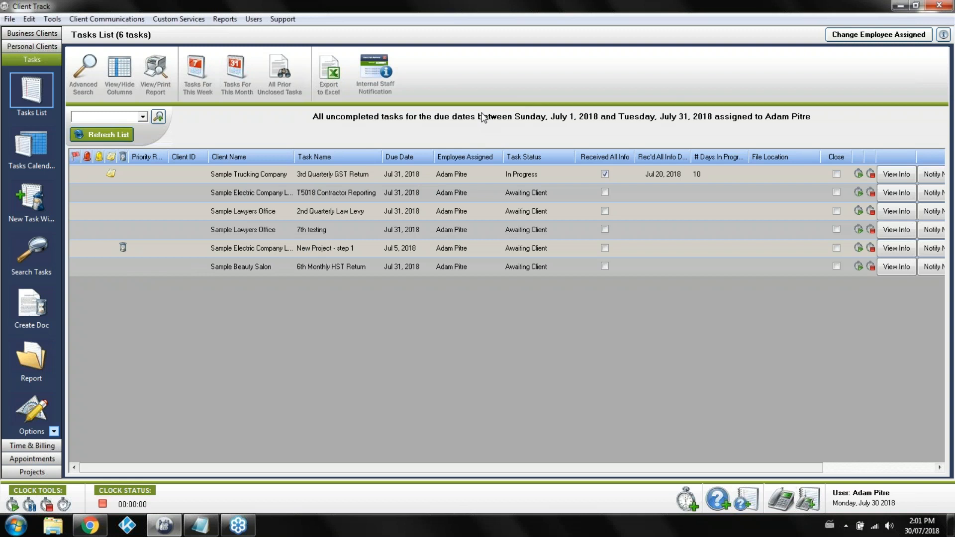
Untick Priority Rank and Client ID and tick Calendar Date in the task list columns.
left_click(122, 70)
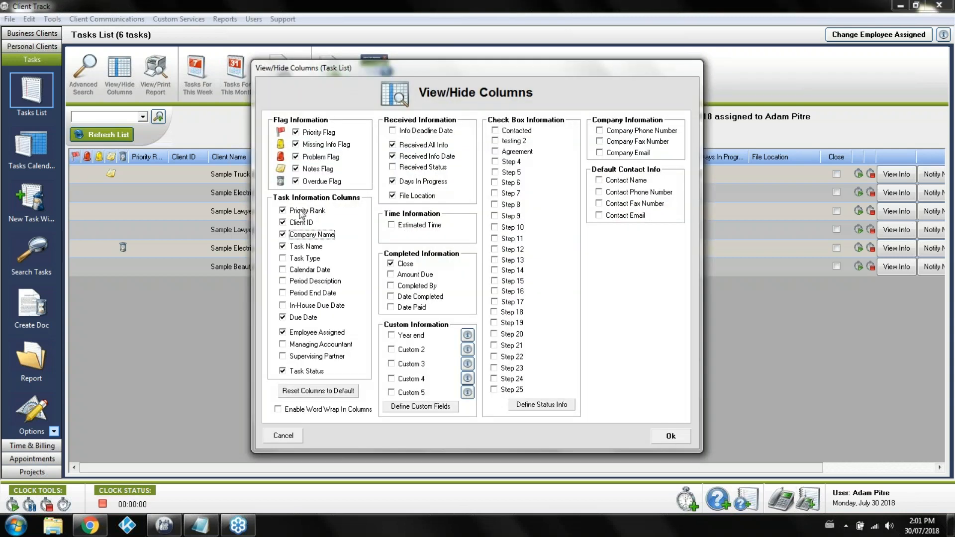
left_click(297, 211)
left_click(300, 222)
left_click(321, 272)
left_click(679, 438)
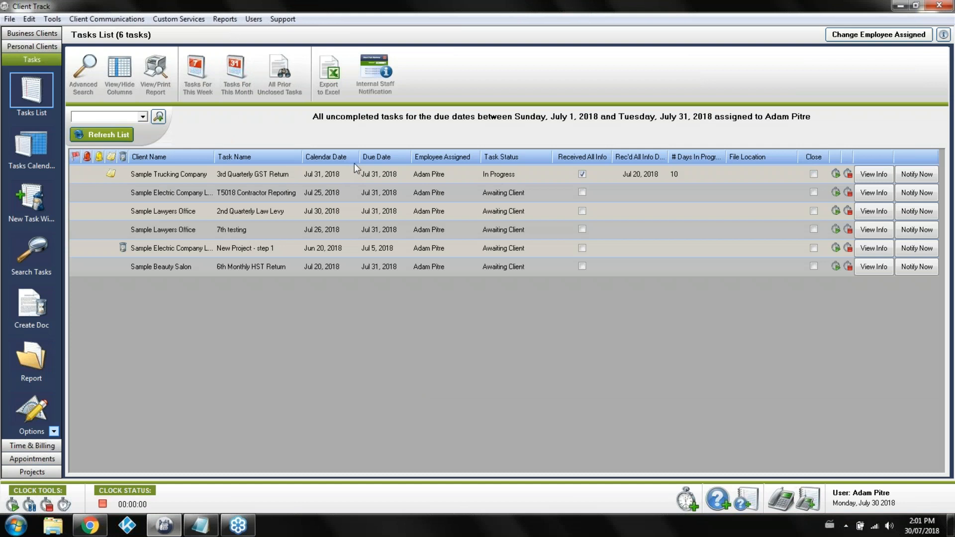
In Week View, drag the 3rd Quarterly GST Return from July 31 to Monday July 30 at 1:00 pm.
double_click(324, 173)
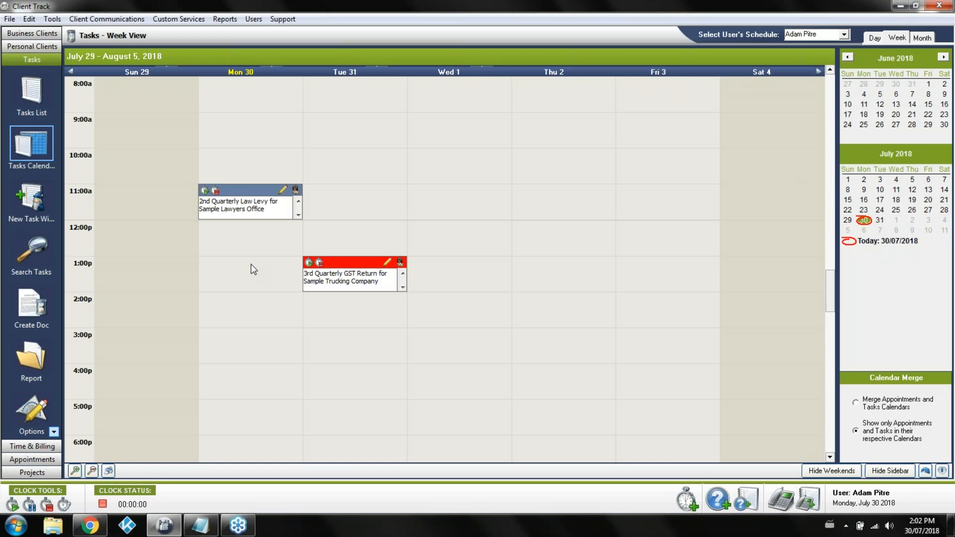
left_click_drag(340, 262, 236, 262)
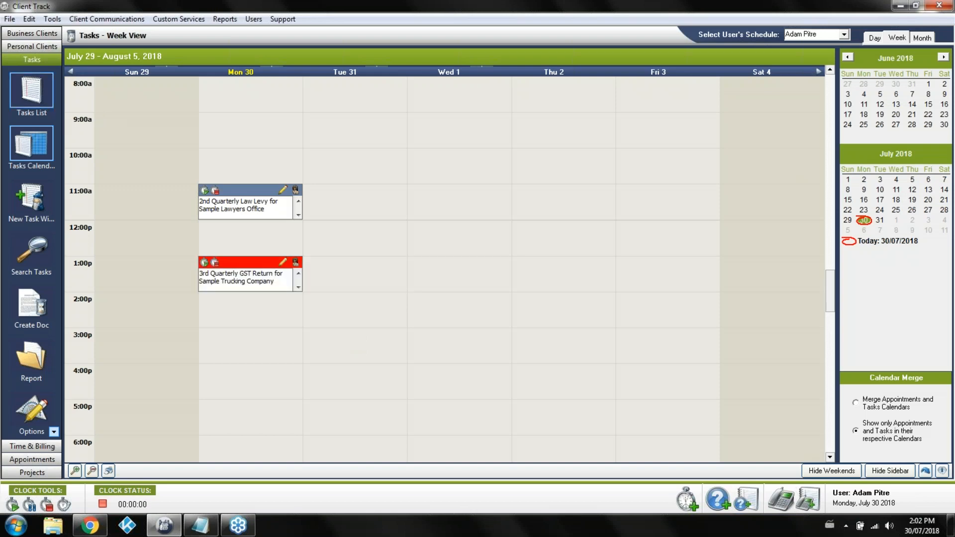
left_click(31, 92)
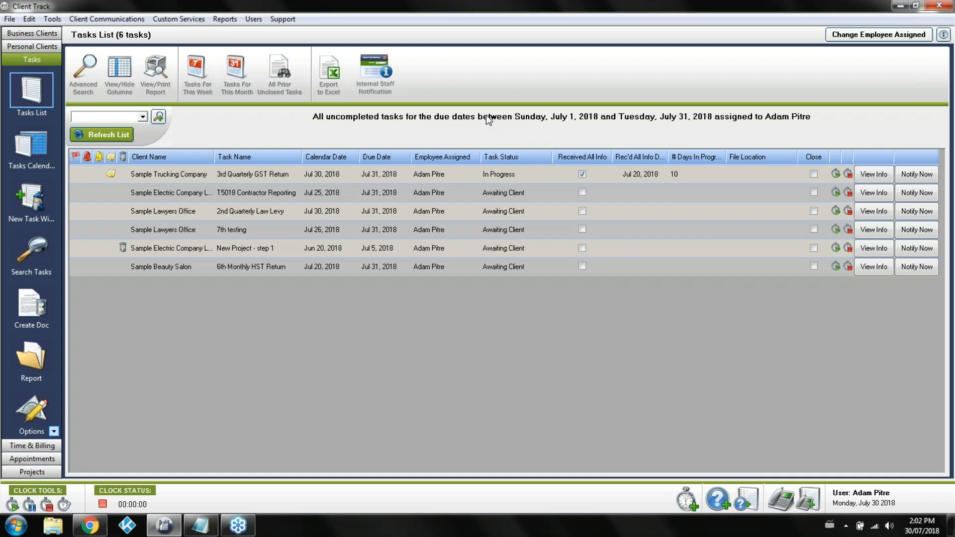
Tick the Contacted, testing 2, Step 4 and Agreement checklist columns.
left_click(123, 69)
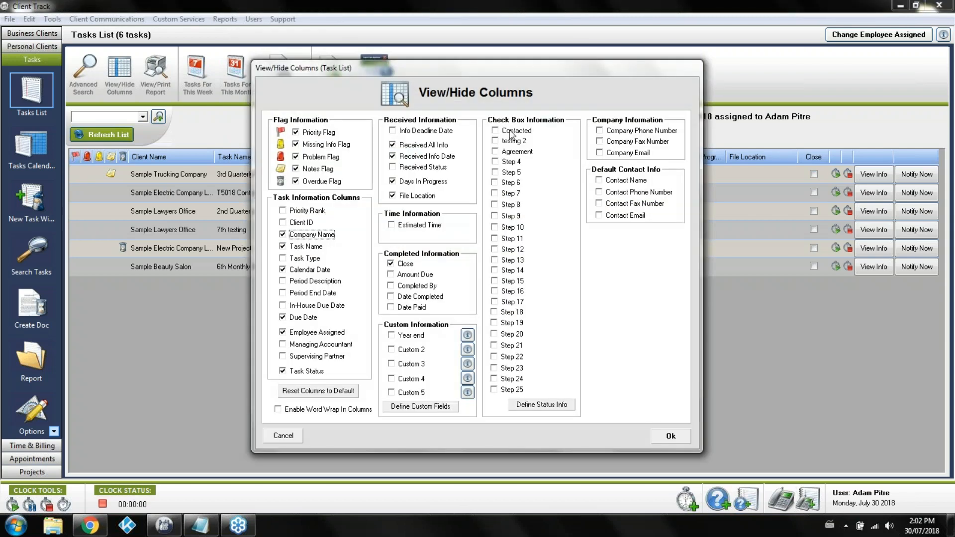
left_click(513, 131)
left_click(505, 142)
left_click(509, 162)
left_click(513, 152)
In the checklist status names and colours, keep pink for the Contacted step and accept.
left_click(544, 405)
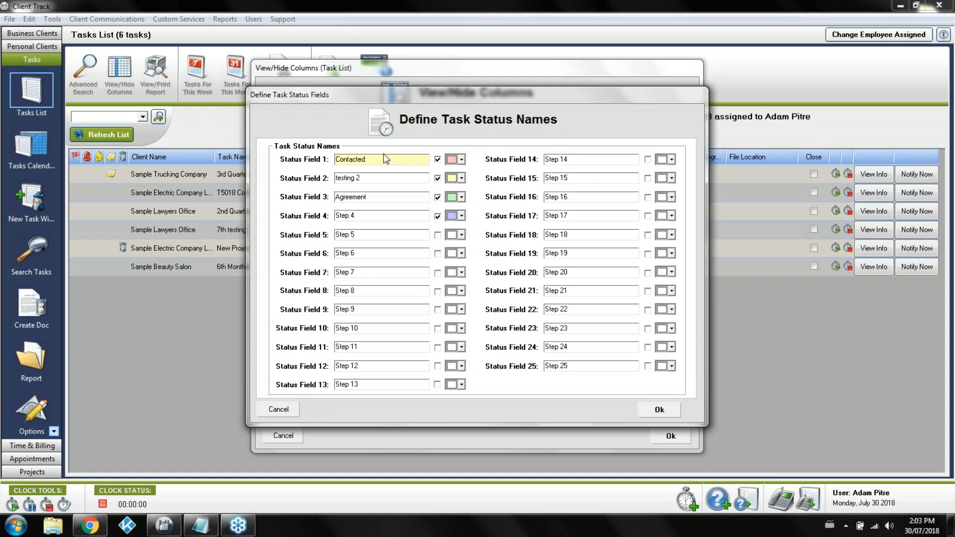
left_click_drag(386, 160, 330, 160)
left_click(424, 158)
left_click(461, 160)
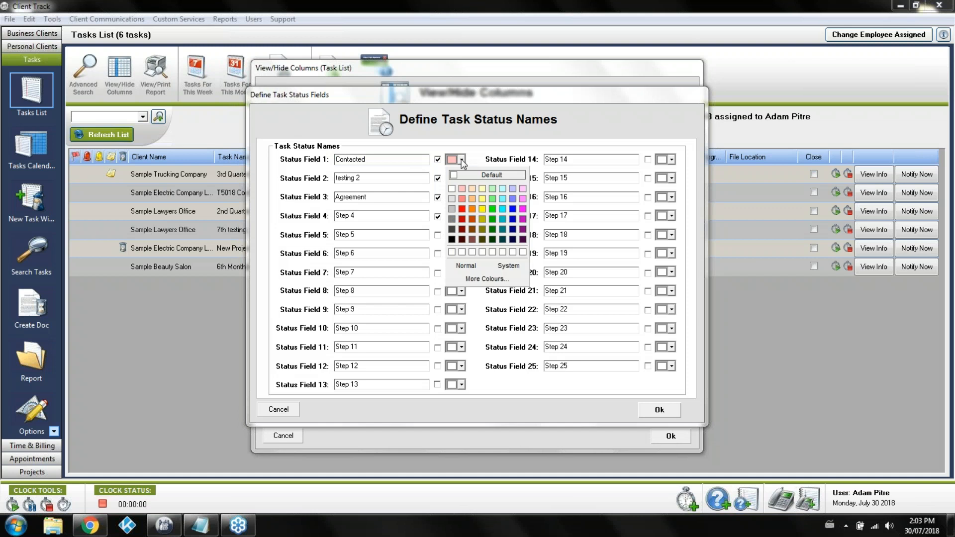
left_click(462, 161)
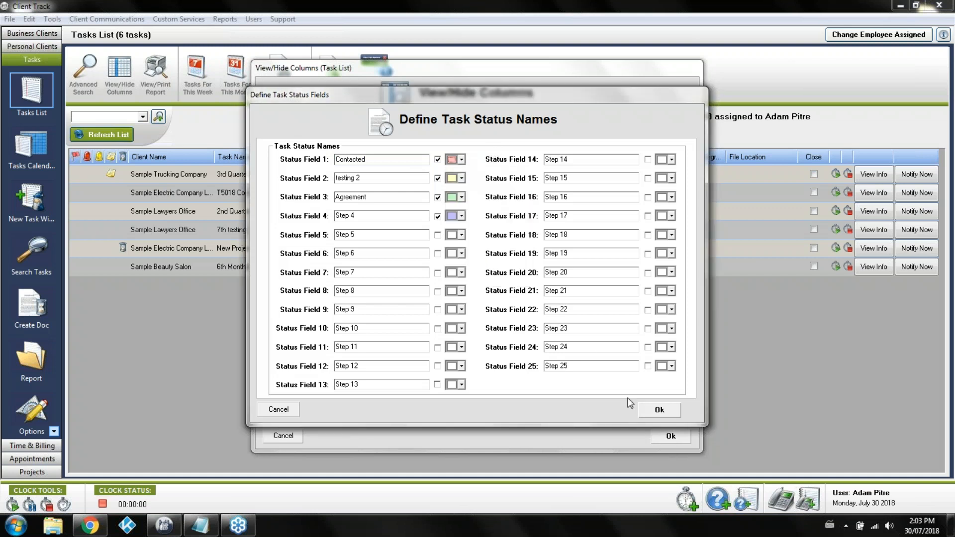
left_click(660, 409)
Apply the checklist columns, view them in the grid, and cancel a trial Contacted tick.
left_click(669, 436)
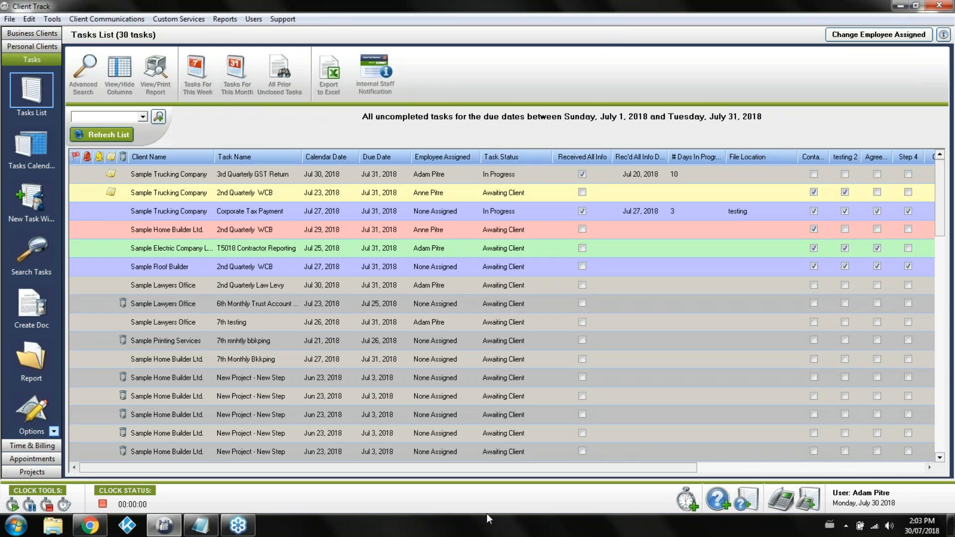
left_click_drag(444, 465, 677, 465)
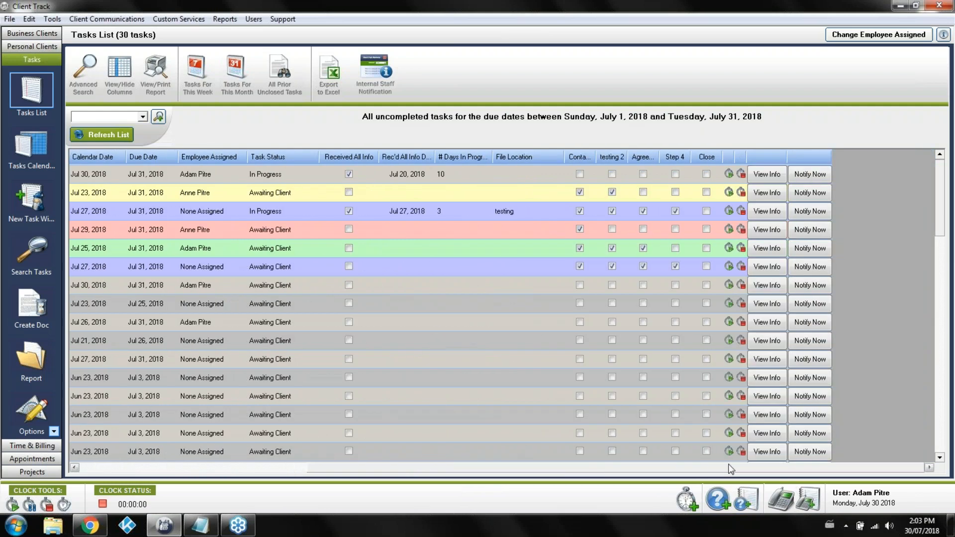
left_click(580, 192)
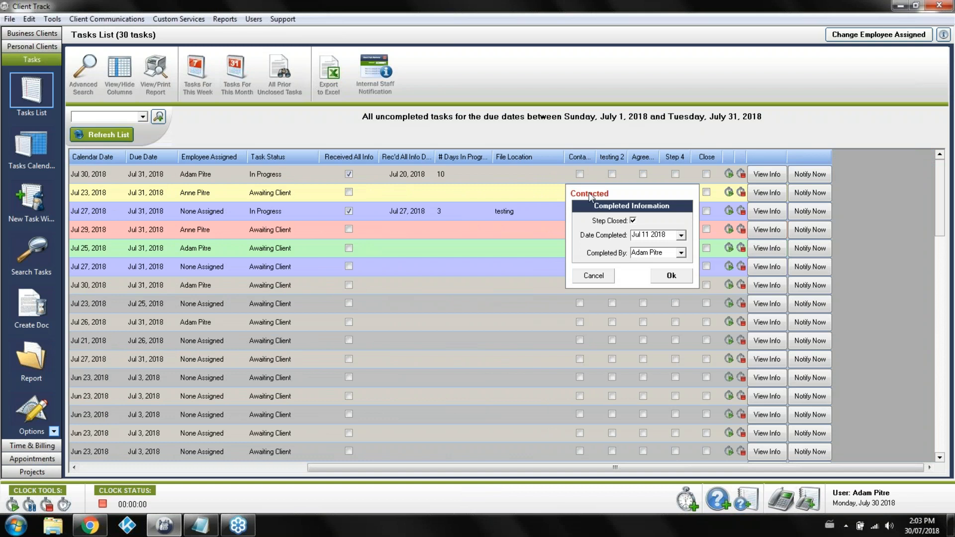
left_click(590, 278)
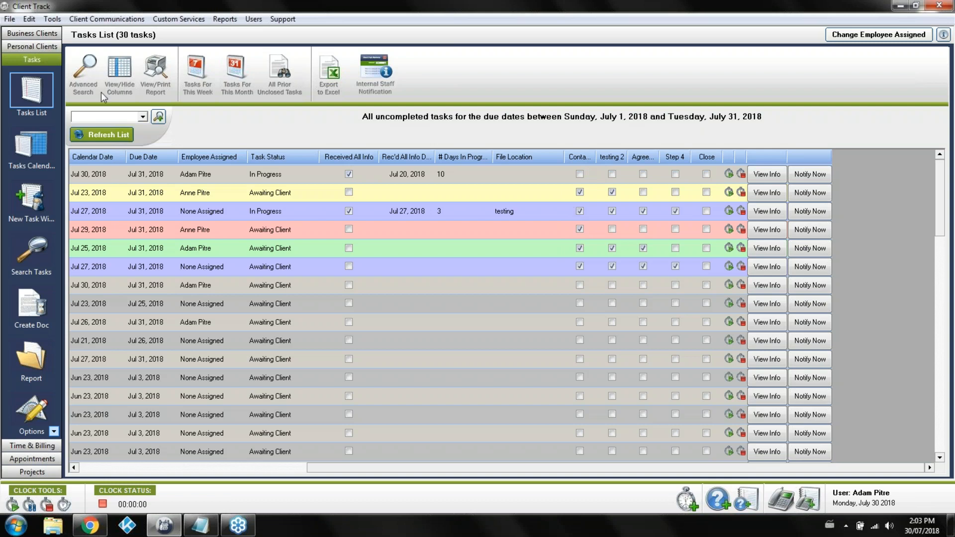
Try a Search Checkmarks criterion with Contacted left Unchecked, then close Advanced Search without searching.
left_click(92, 72)
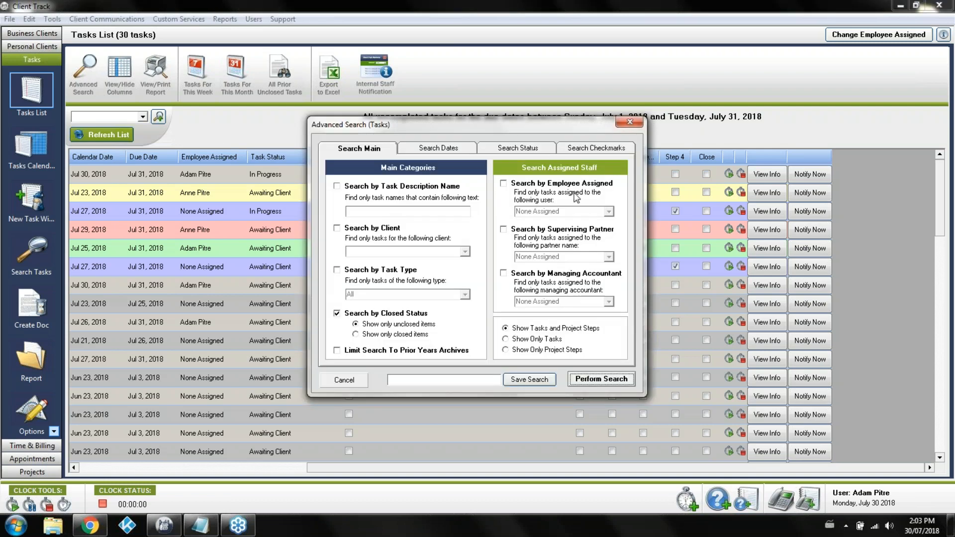
left_click(580, 147)
left_click(384, 189)
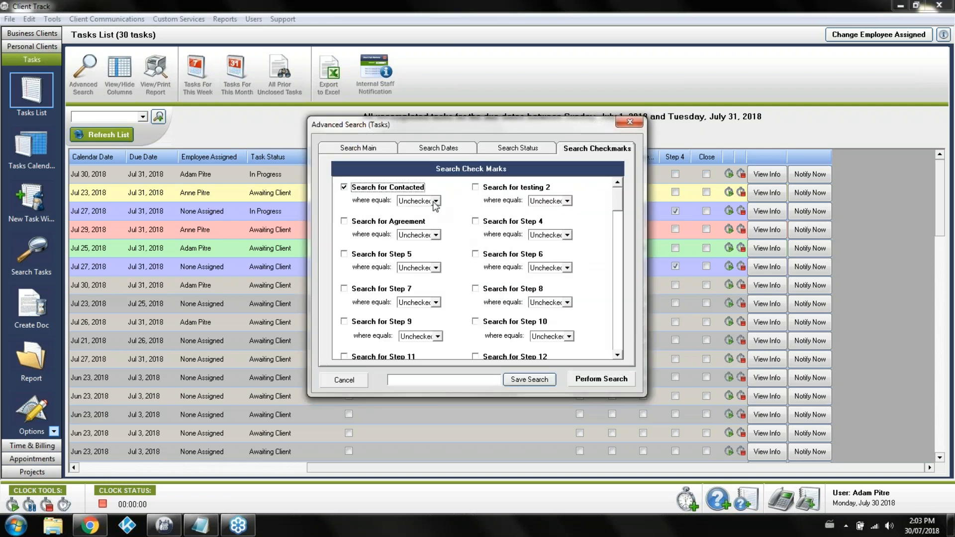
left_click(436, 201)
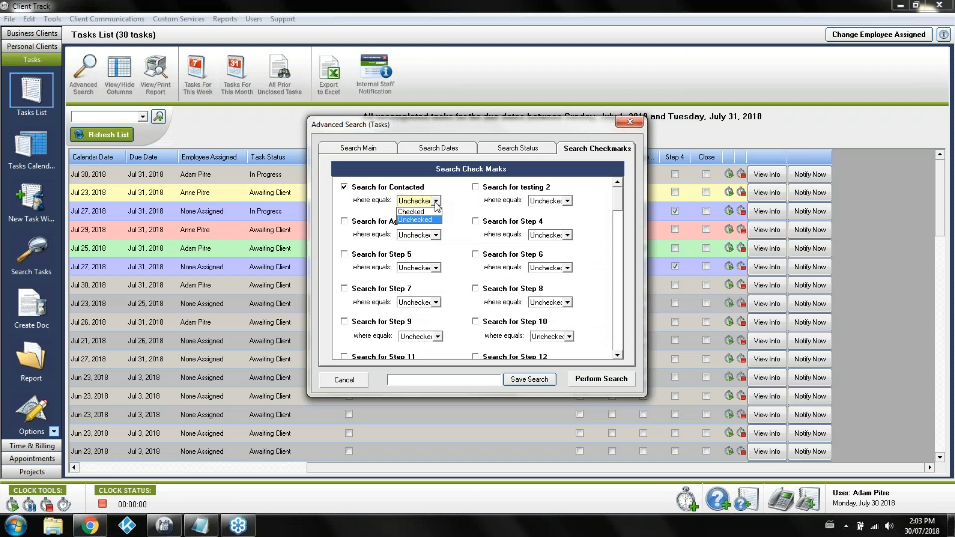
left_click(408, 191)
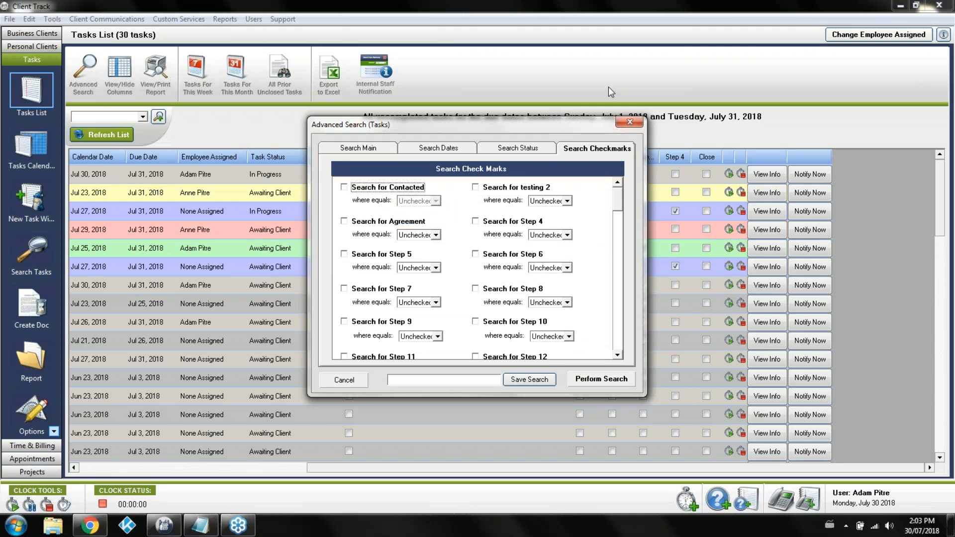
left_click(619, 121)
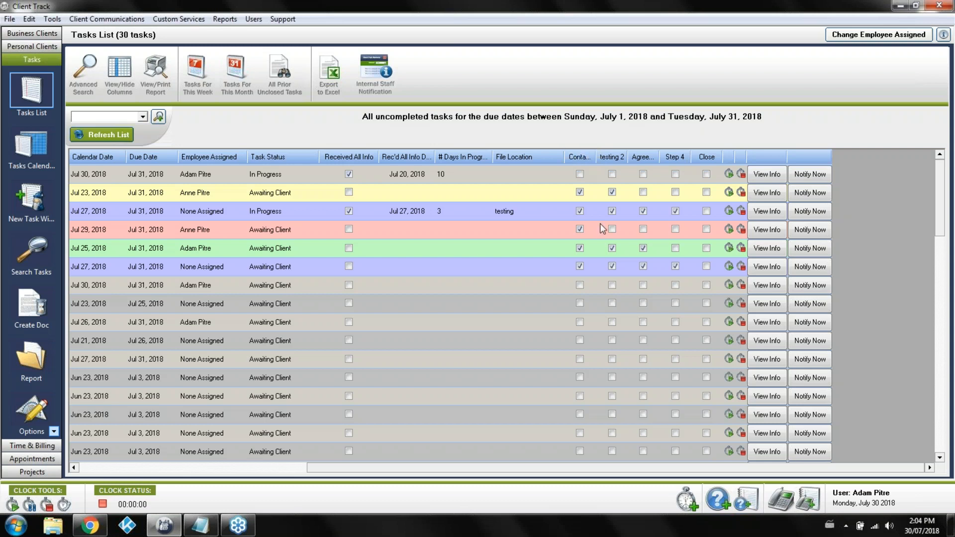
left_click(717, 499)
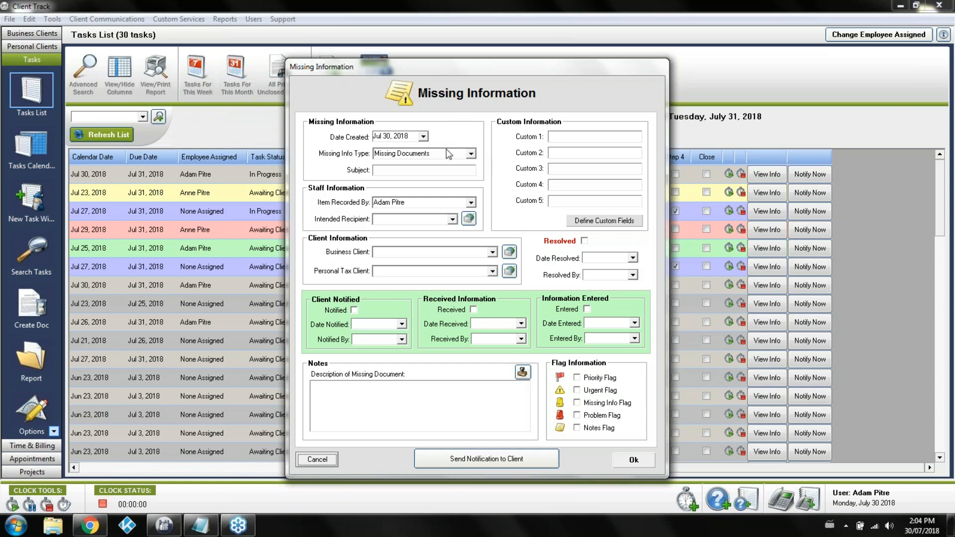
left_click(318, 459)
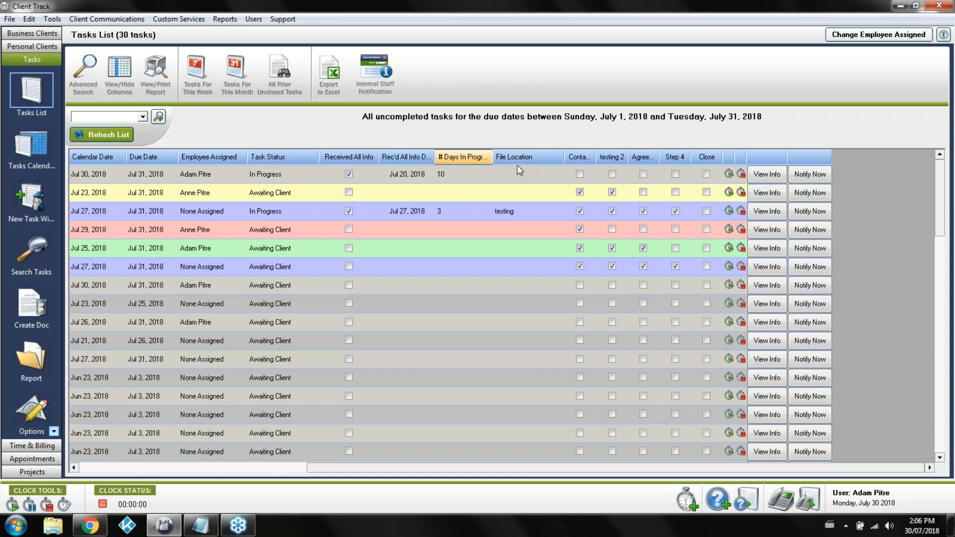
left_click(215, 193)
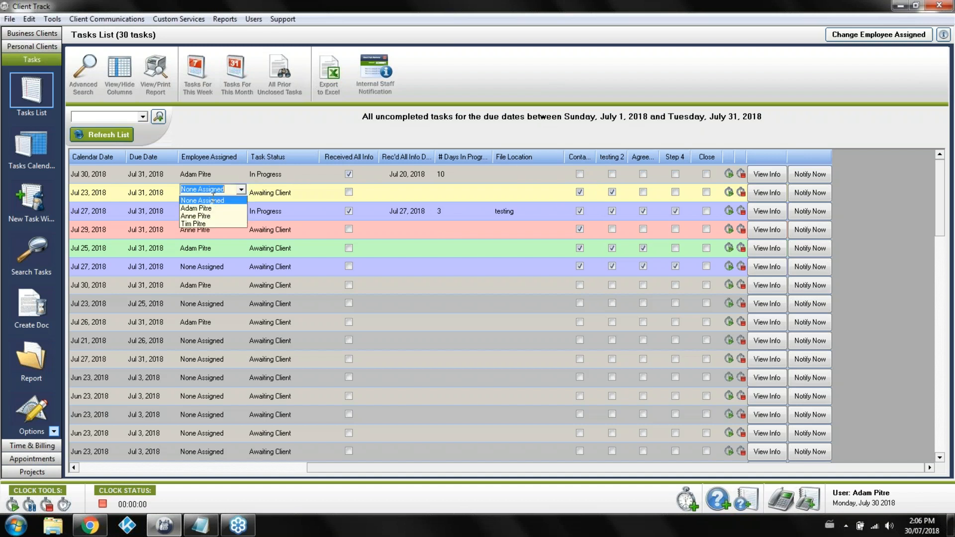
left_click(204, 216)
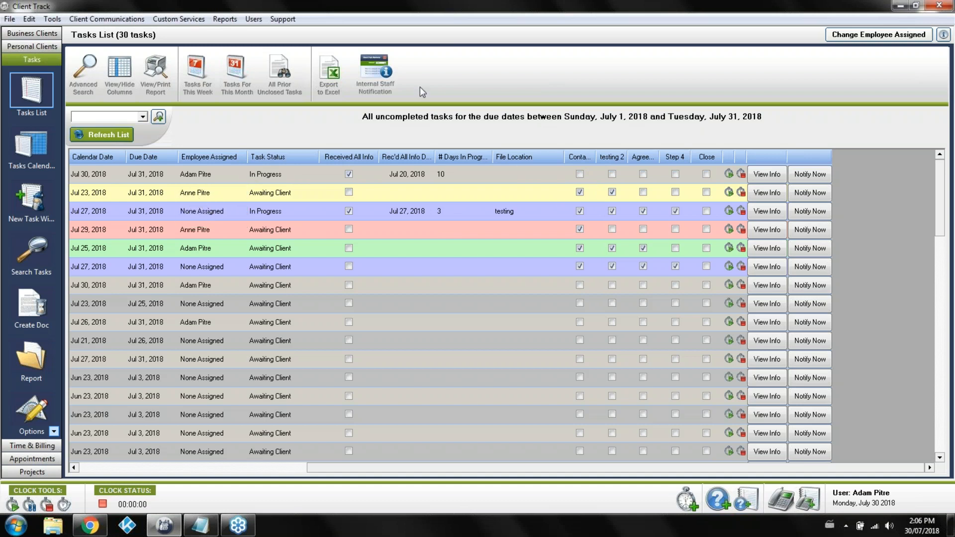
left_click(379, 73)
left_click(334, 278)
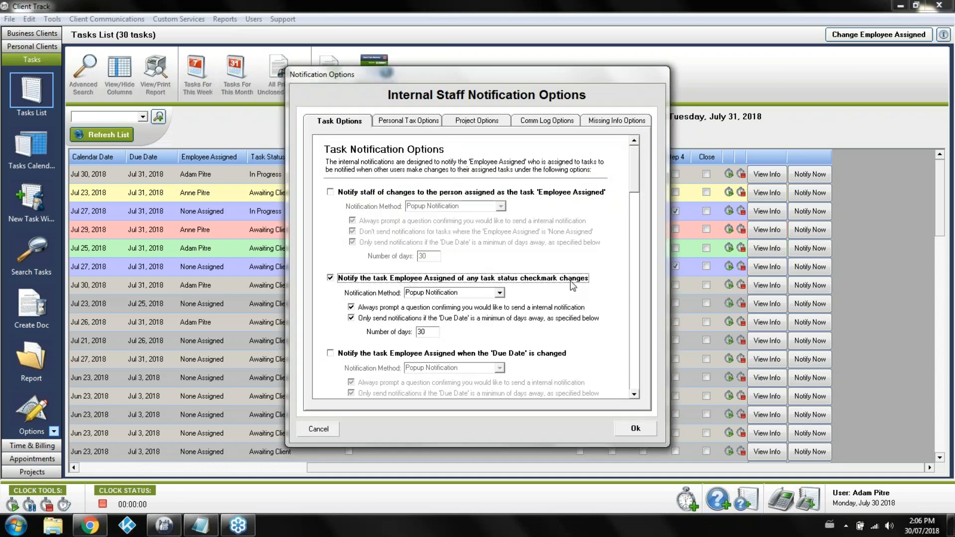
left_click(371, 193)
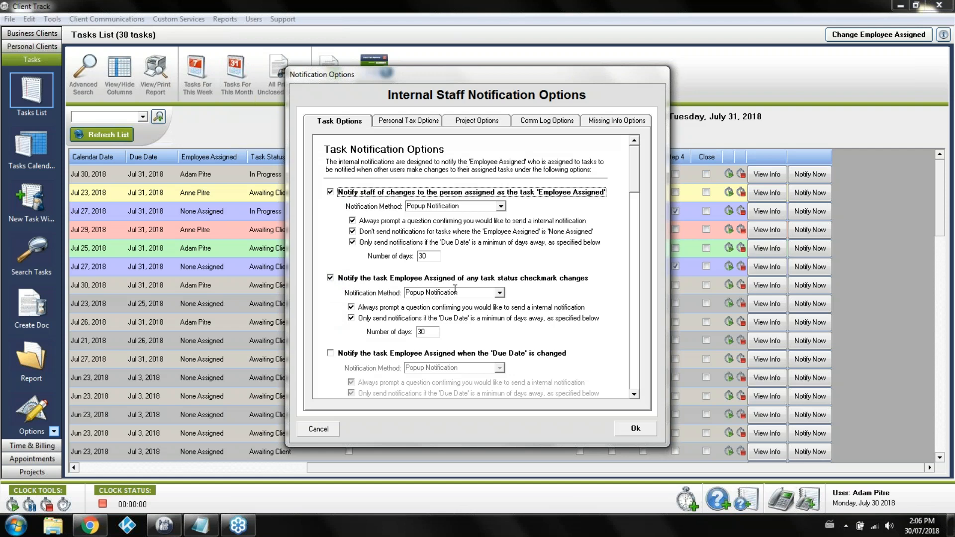
left_click(318, 428)
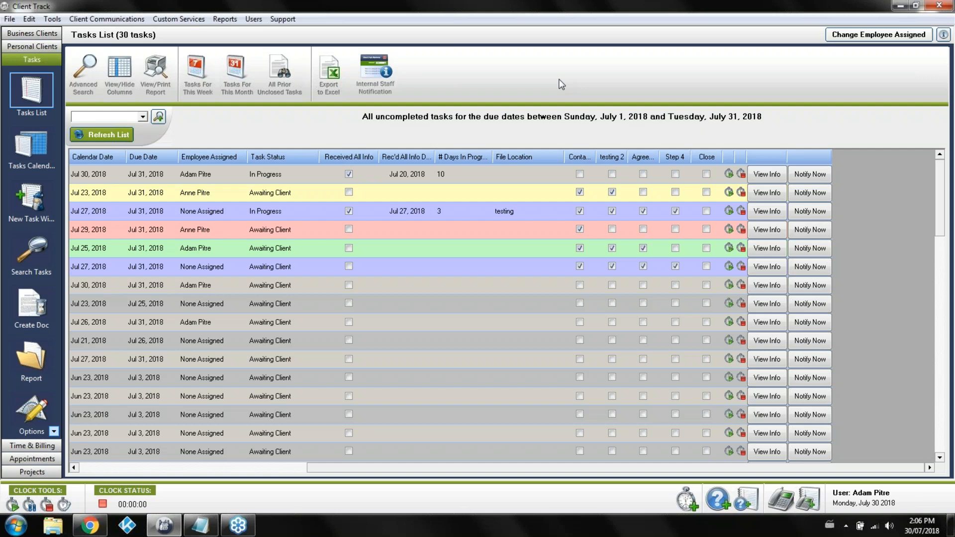
Set up an advanced search filtering on tasks assigned to the current user.
left_click(252, 468)
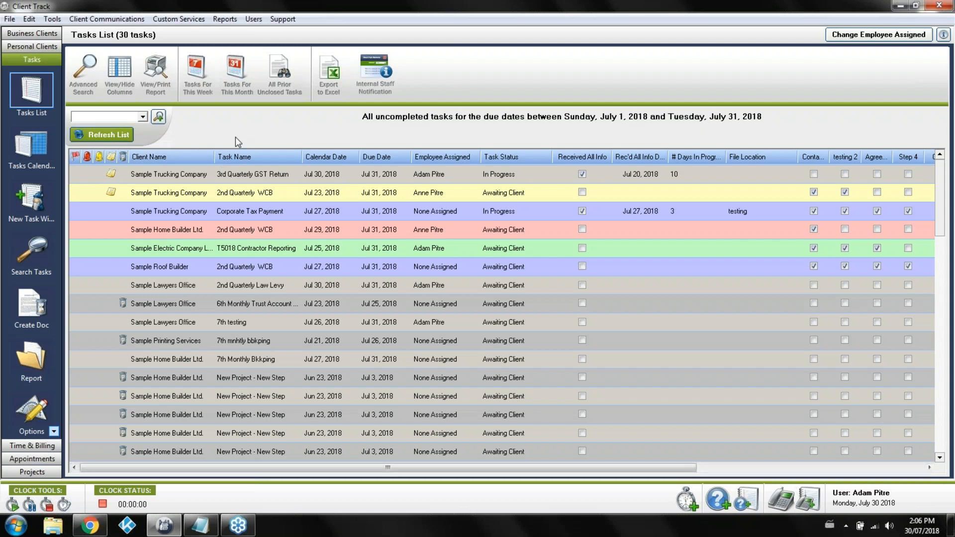
left_click(143, 118)
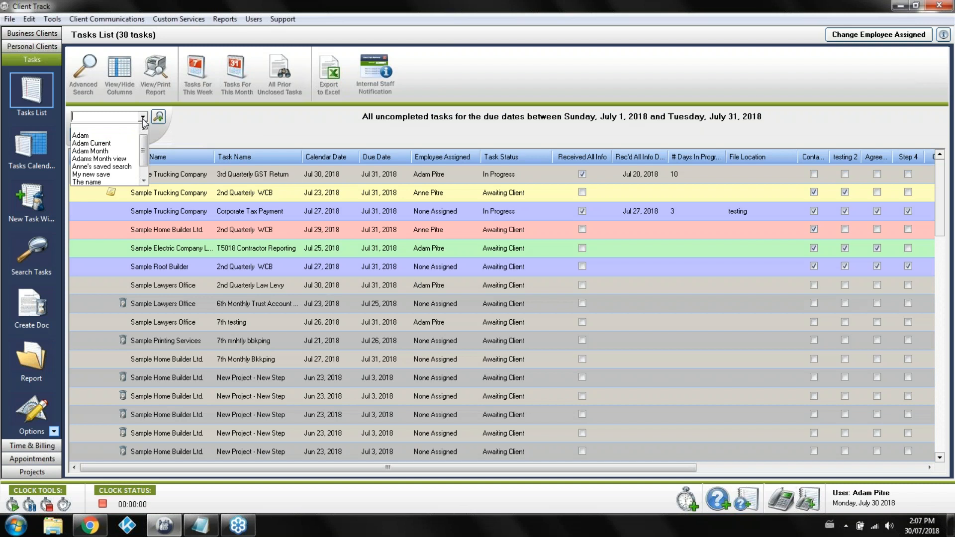
left_click(143, 117)
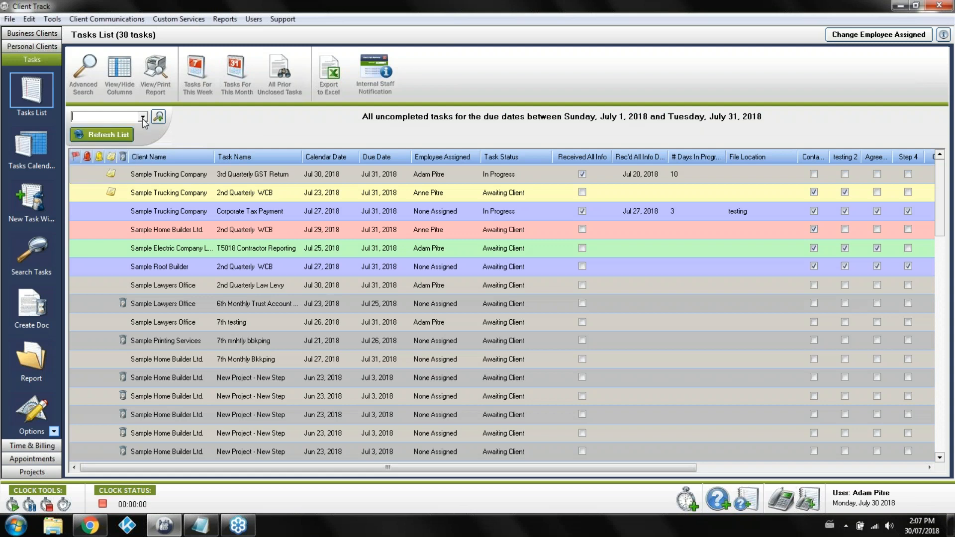
left_click(89, 67)
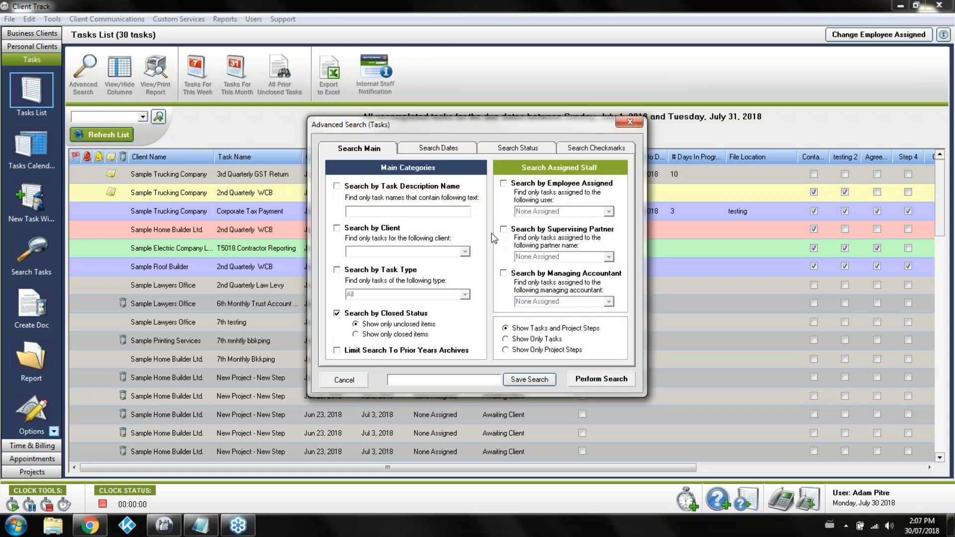
left_click(520, 185)
left_click(603, 209)
left_click(577, 233)
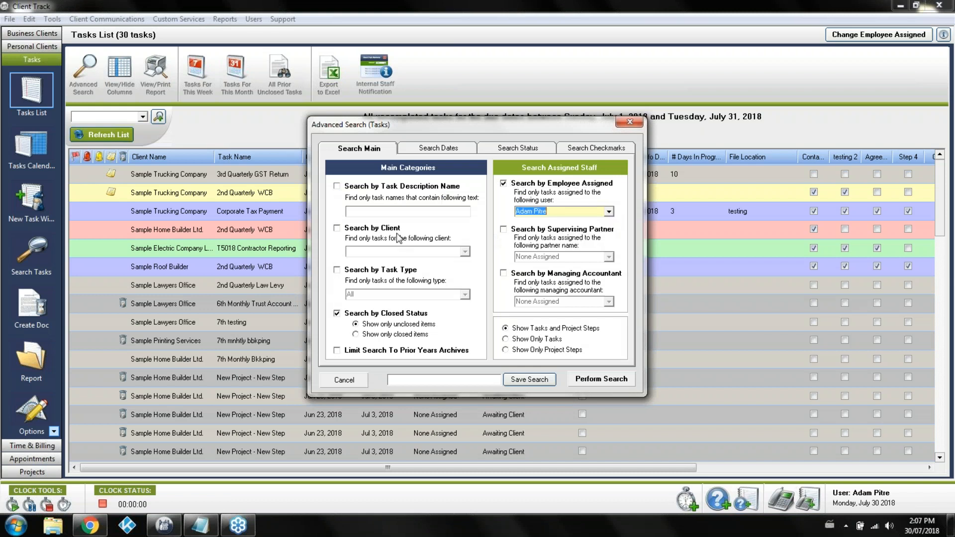
left_click(454, 148)
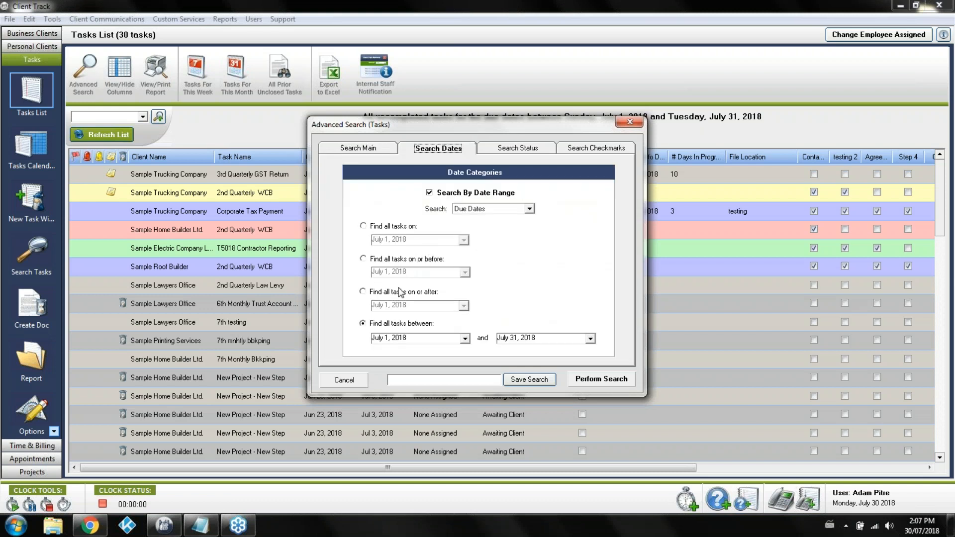
left_click(383, 149)
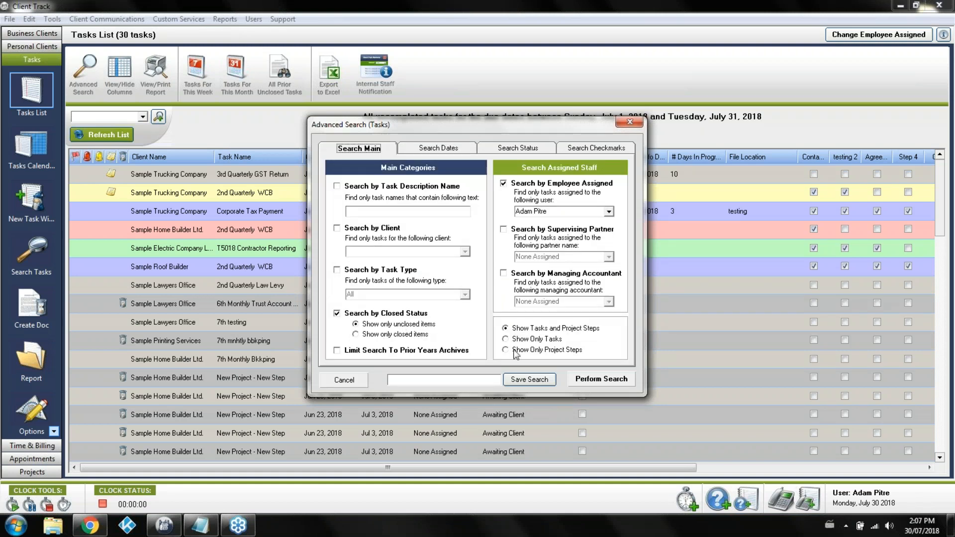
Save the search privately as 'My default' with Monthly Date Searches.
left_click(471, 381)
type("My default")
left_click(527, 379)
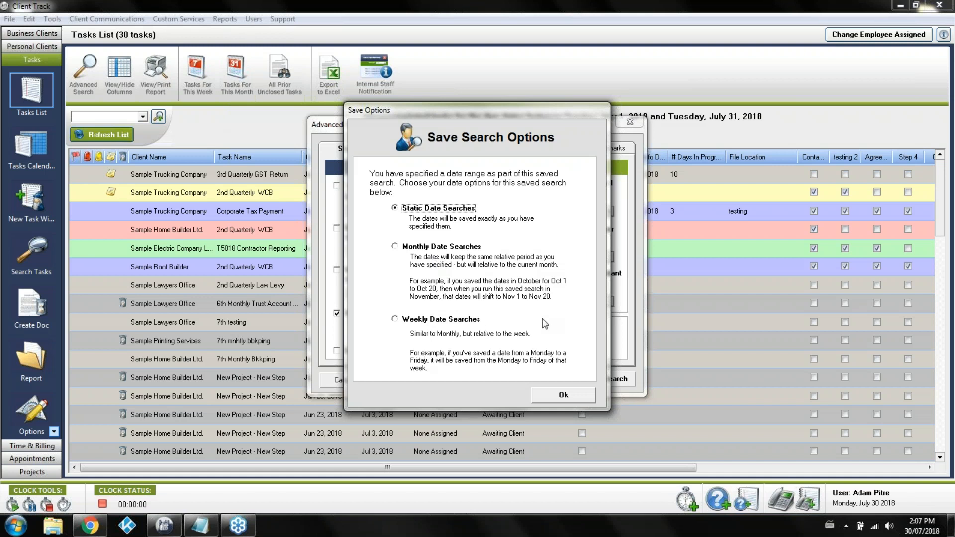
left_click(454, 247)
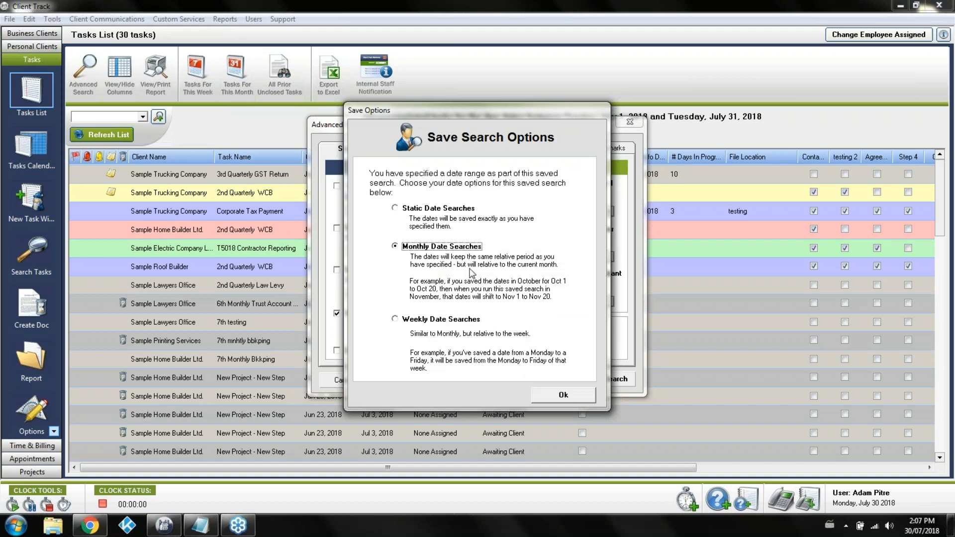
left_click(540, 393)
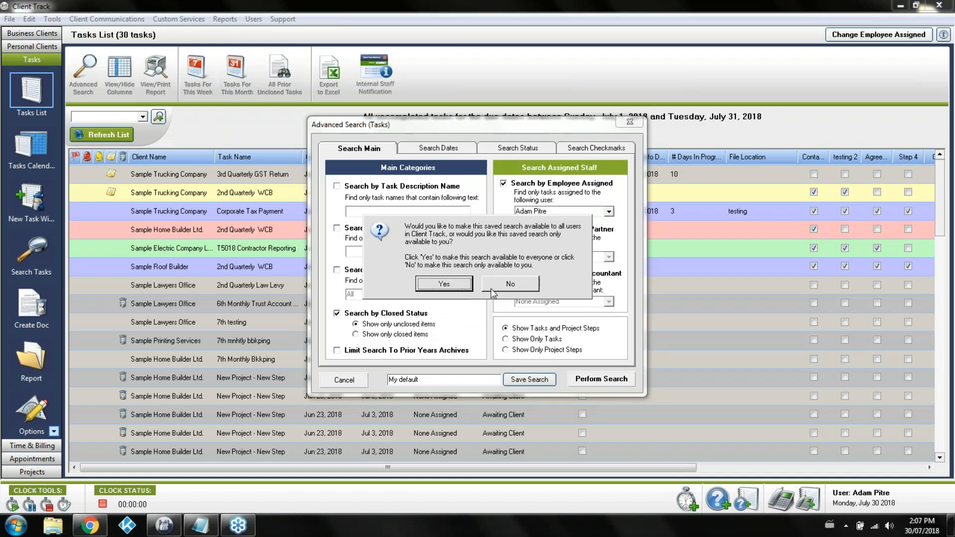
left_click(509, 284)
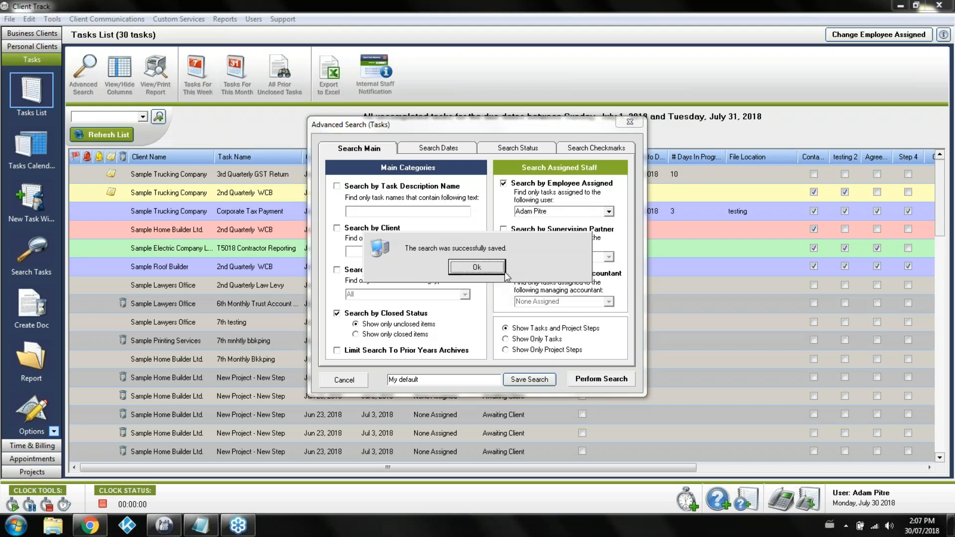
left_click(473, 276)
left_click(349, 377)
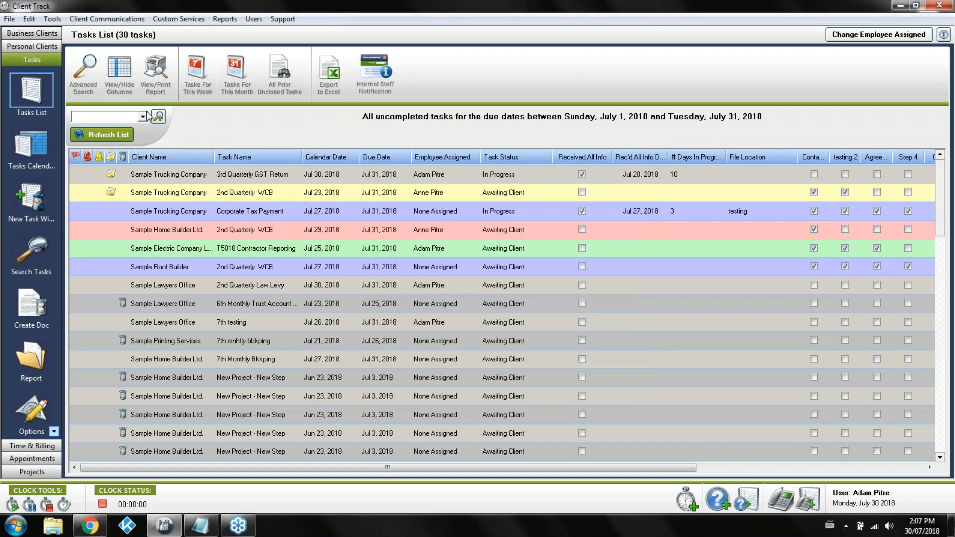
Review the saved searches and per-user visibility, then delete the first saved search.
left_click(143, 118)
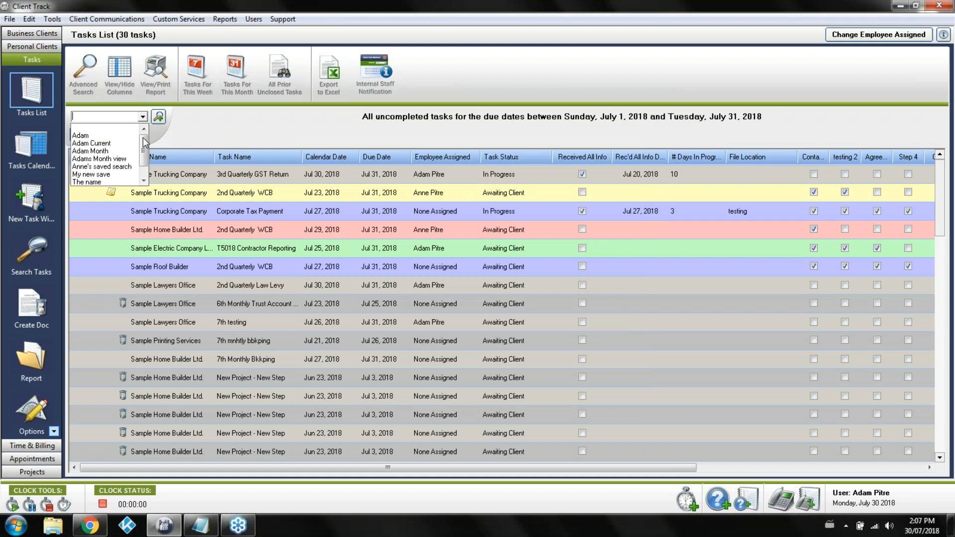
mouse_move(142, 138)
left_mouse_down()
mouse_move(143, 146)
mouse_move(142, 137)
left_mouse_up()
left_click(211, 115)
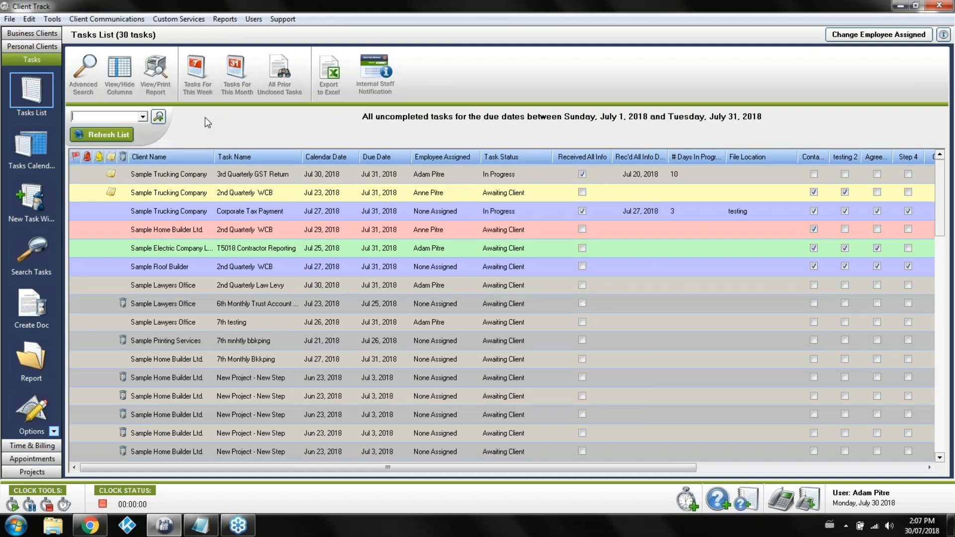
left_click(158, 118)
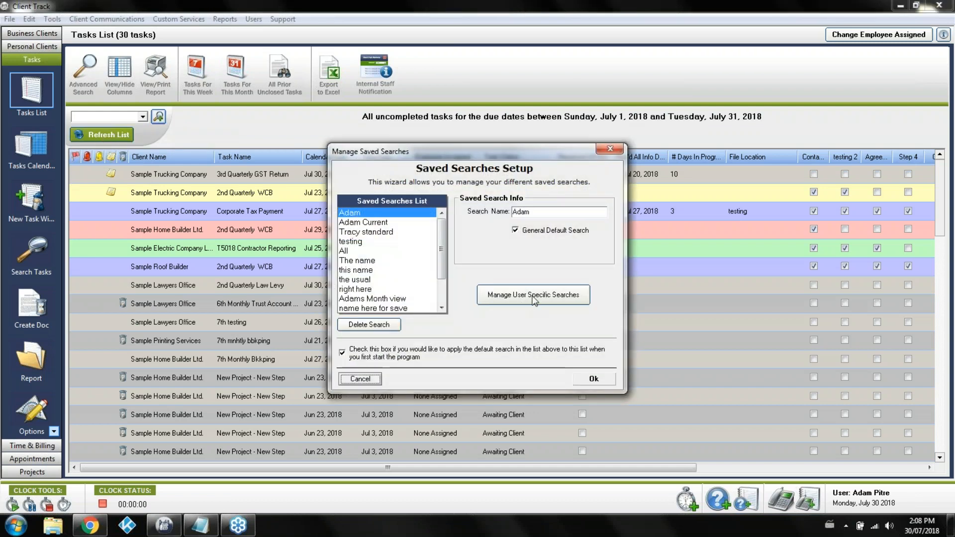
left_click(534, 297)
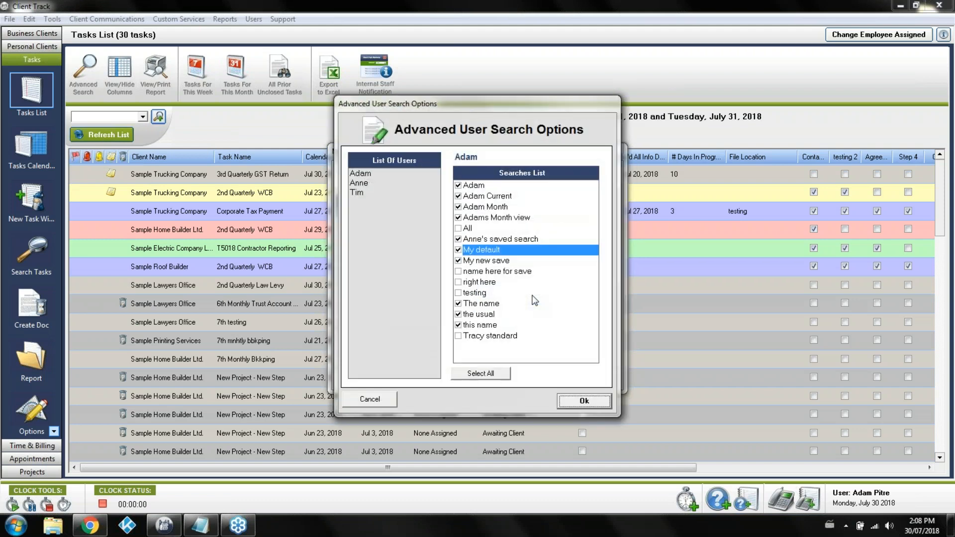
left_click(361, 173)
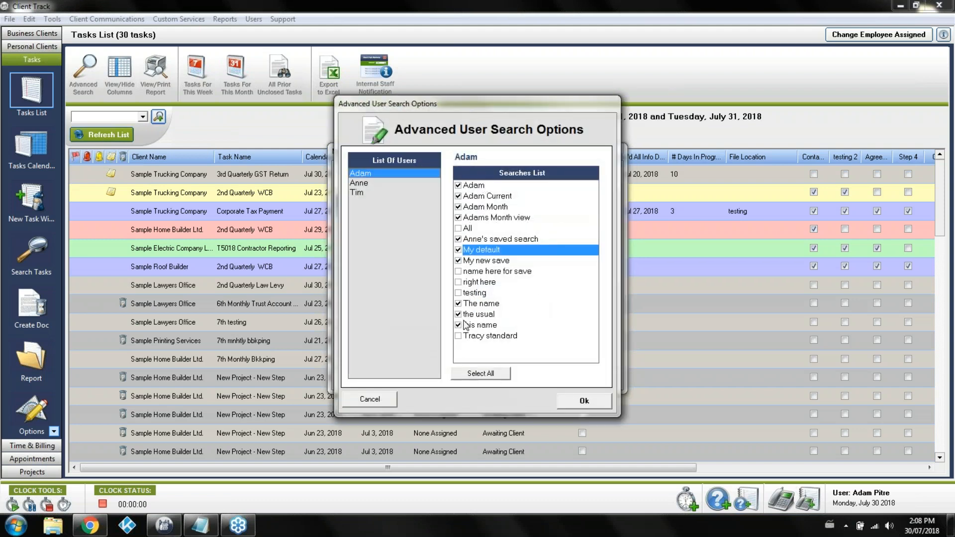
left_click(363, 184)
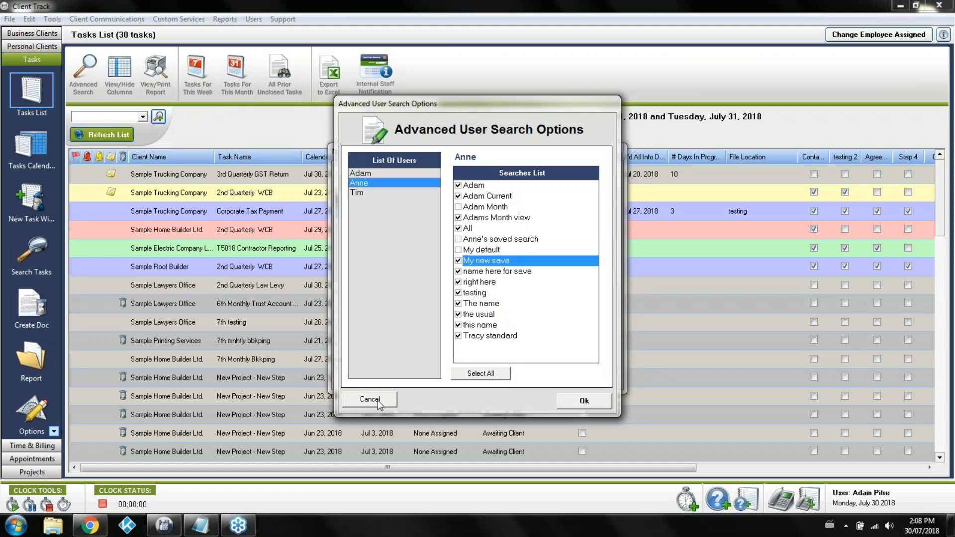
left_click(377, 403)
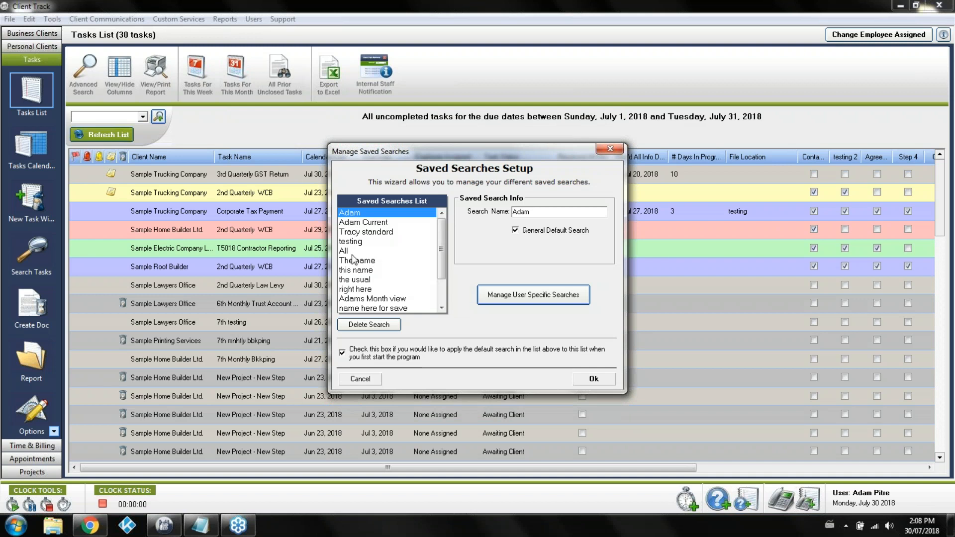
left_click(383, 324)
left_click(465, 280)
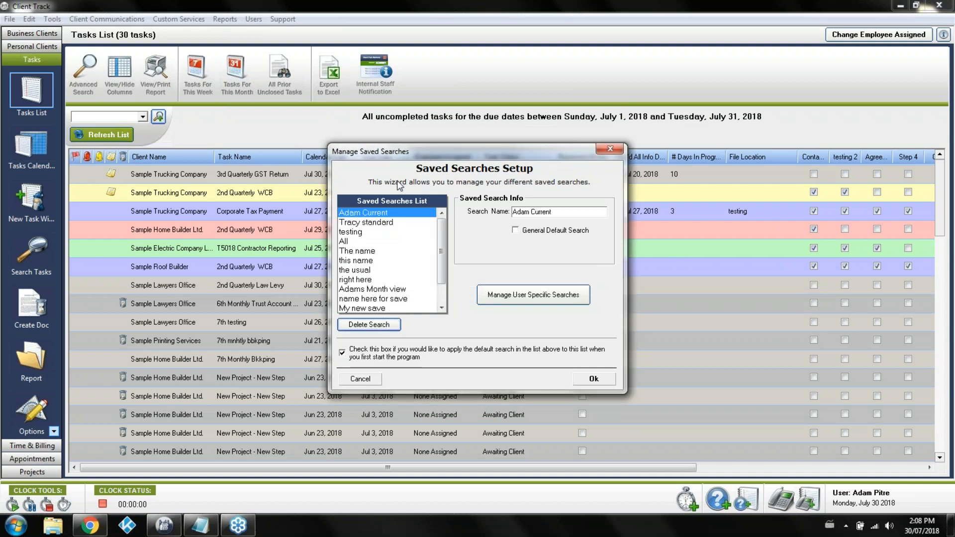
Tick General Default Search for the All search and save the setup.
left_click(377, 224)
left_click(343, 242)
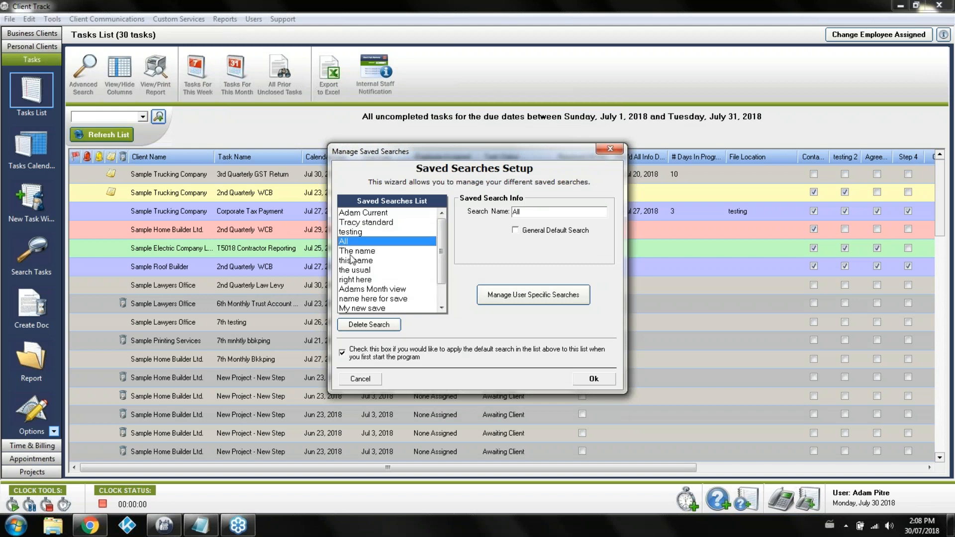
left_click(516, 229)
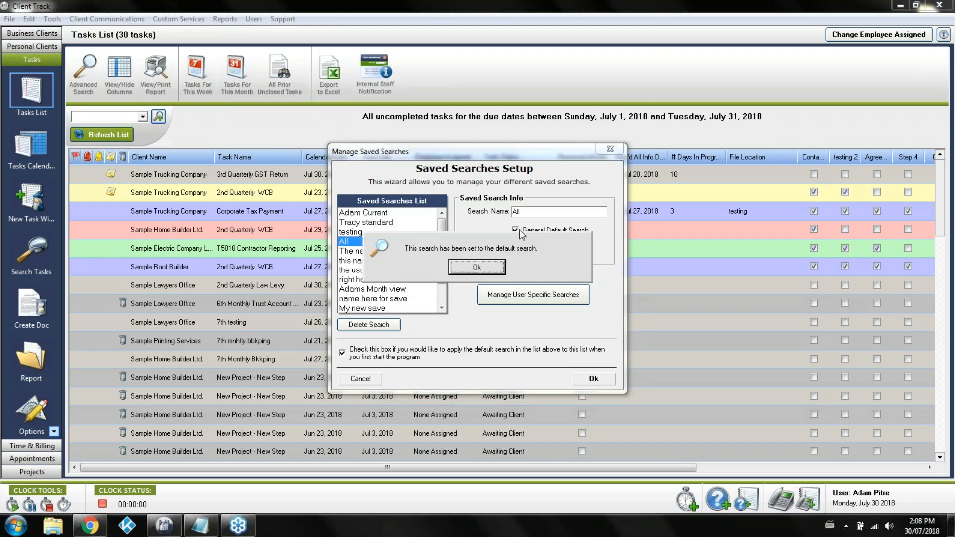
left_click(470, 271)
left_click(593, 379)
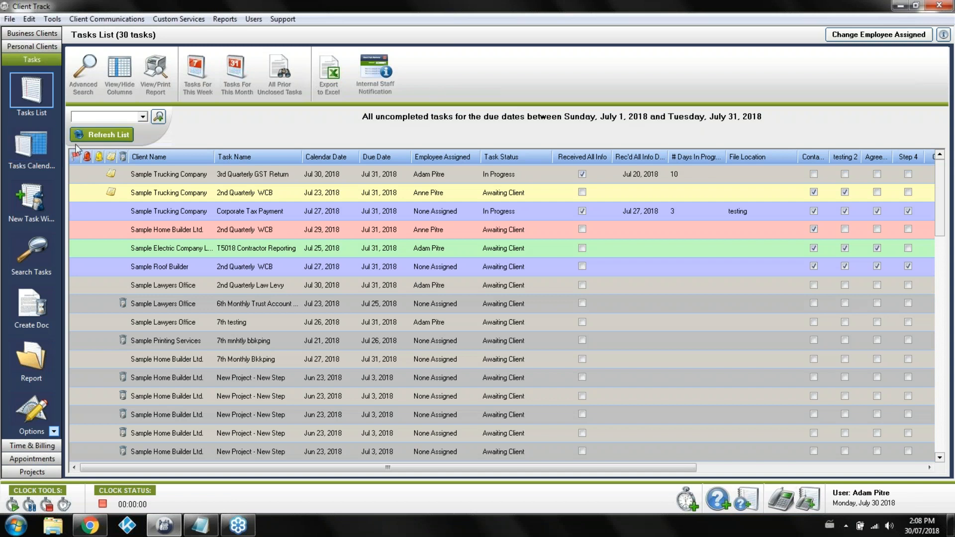
Switch to the Adam Current saved search, then open Sample Beauty Salon's More Info tab under Business Clients.
left_click(143, 116)
left_click(128, 136)
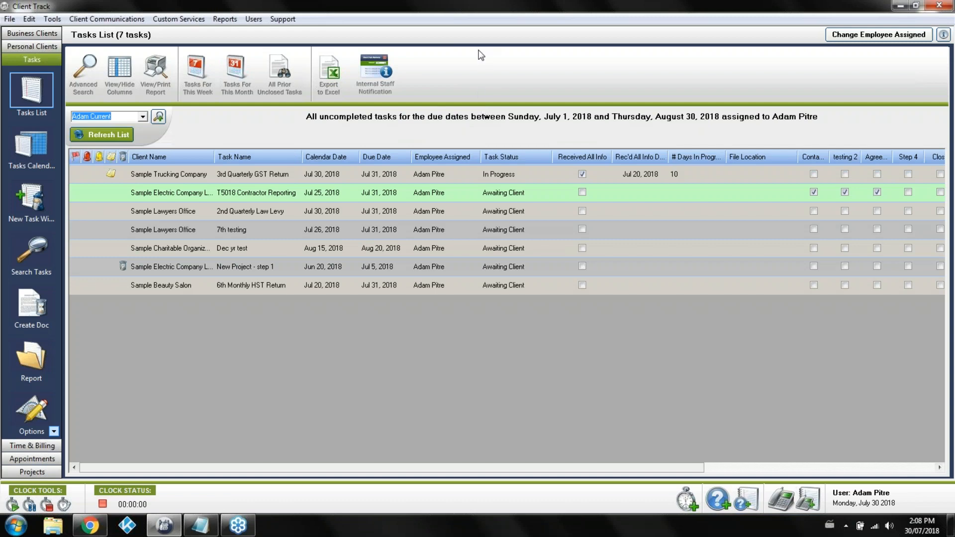
left_click(55, 34)
left_click(139, 56)
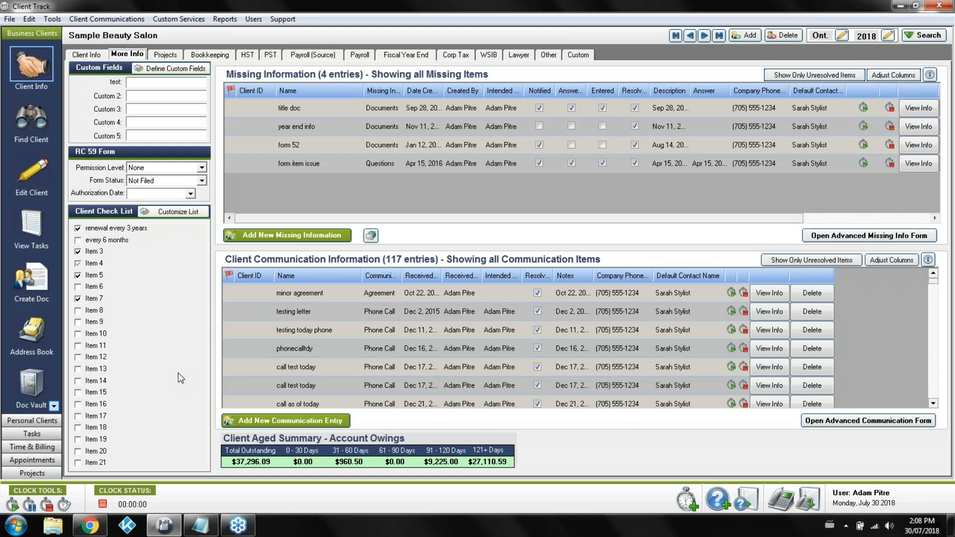
left_click(80, 57)
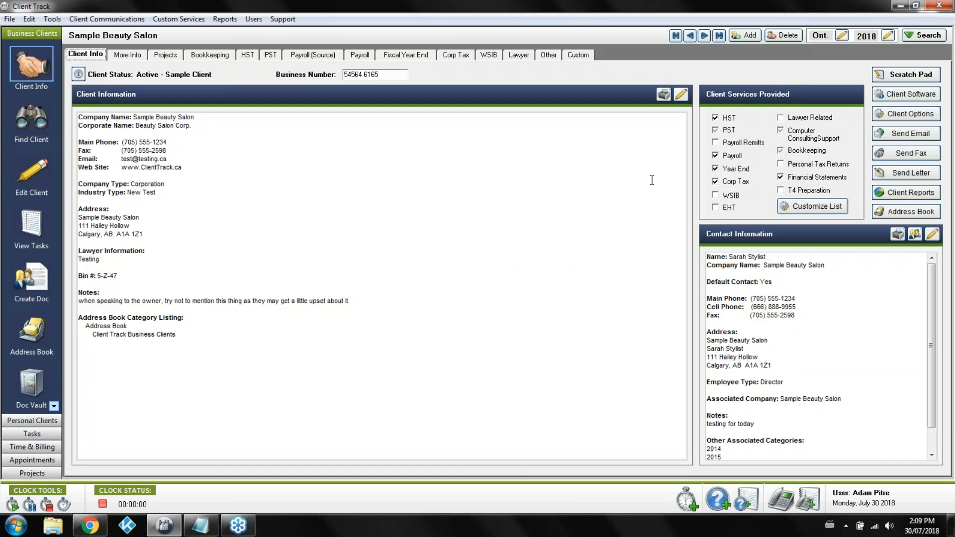
left_click(135, 56)
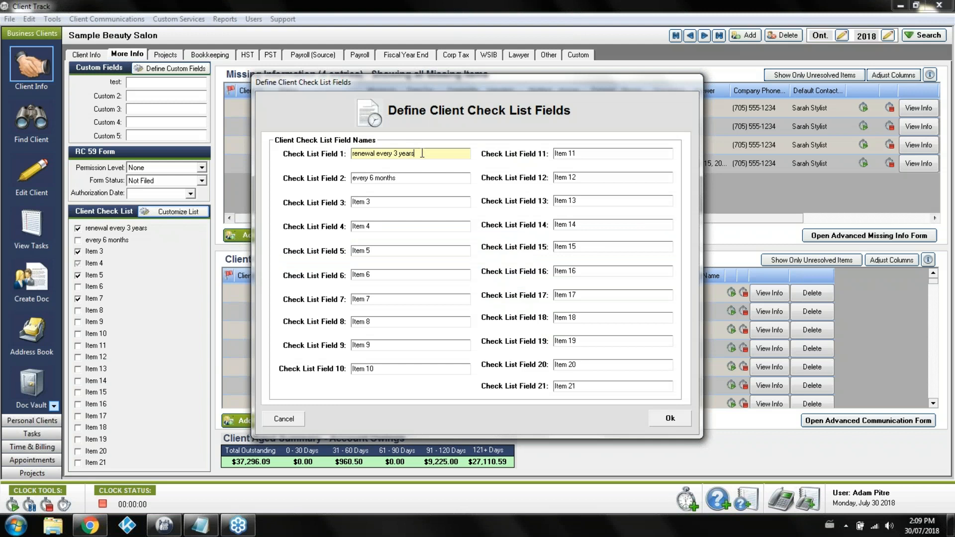
Review the check list field names without saving, then untick every 6 months.
left_click_drag(420, 153, 312, 165)
key("Tab")
key("Tab")
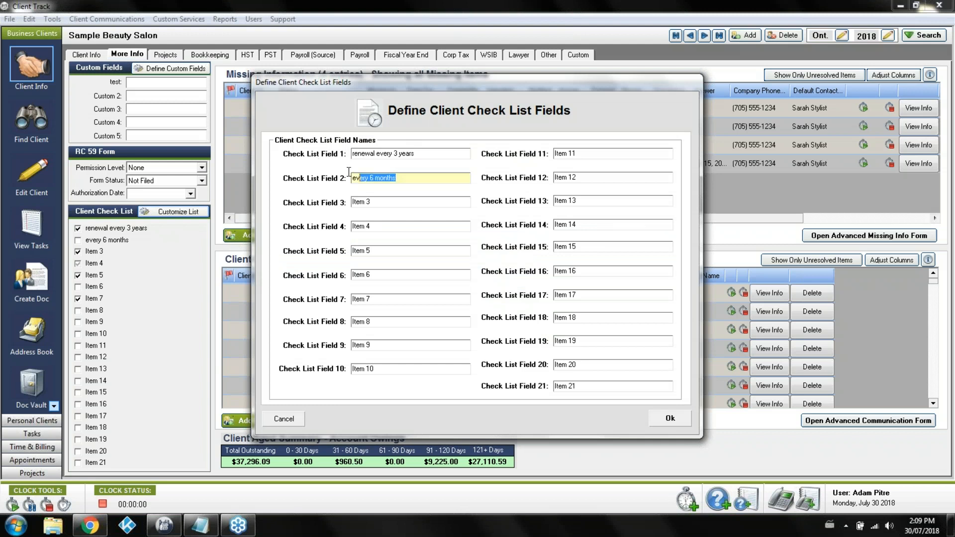
key("Tab")
key("Tab")
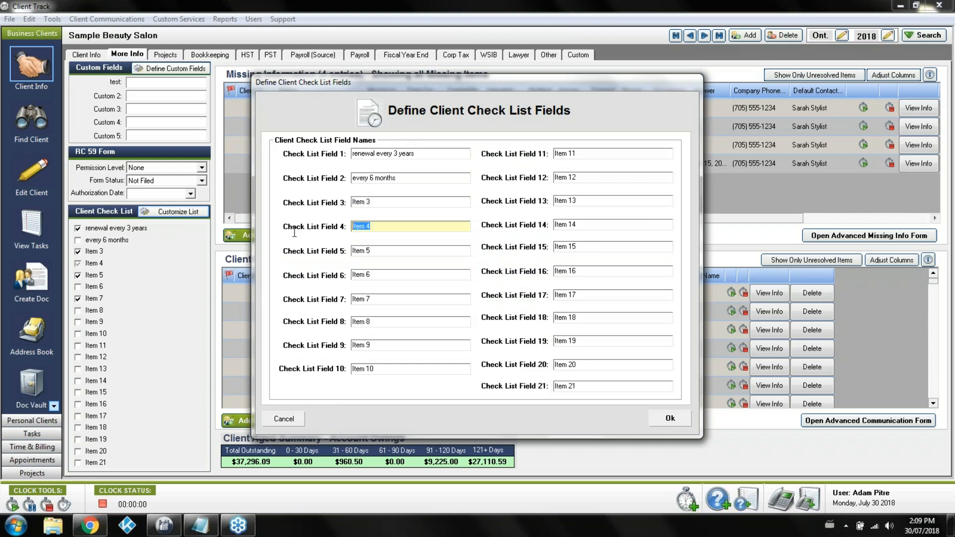
key("Tab")
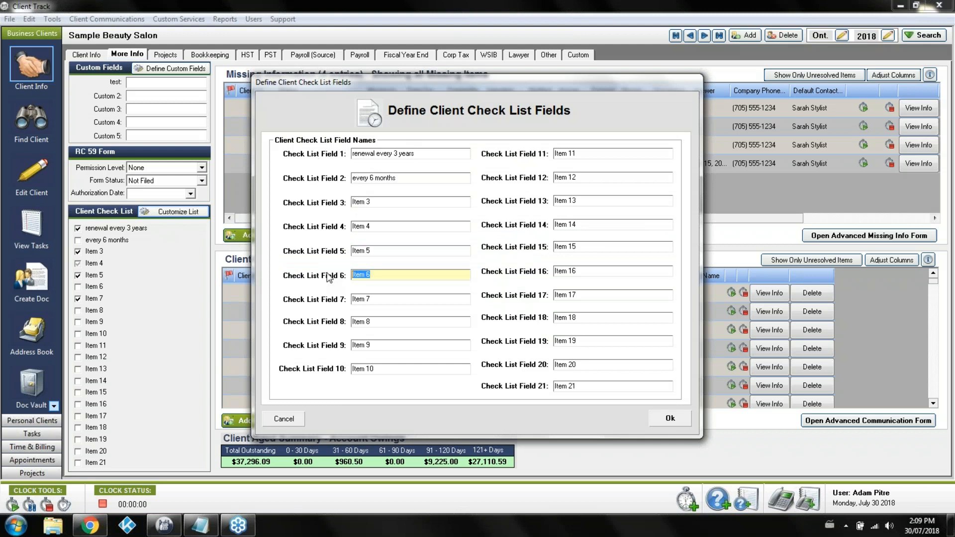
left_click(291, 423)
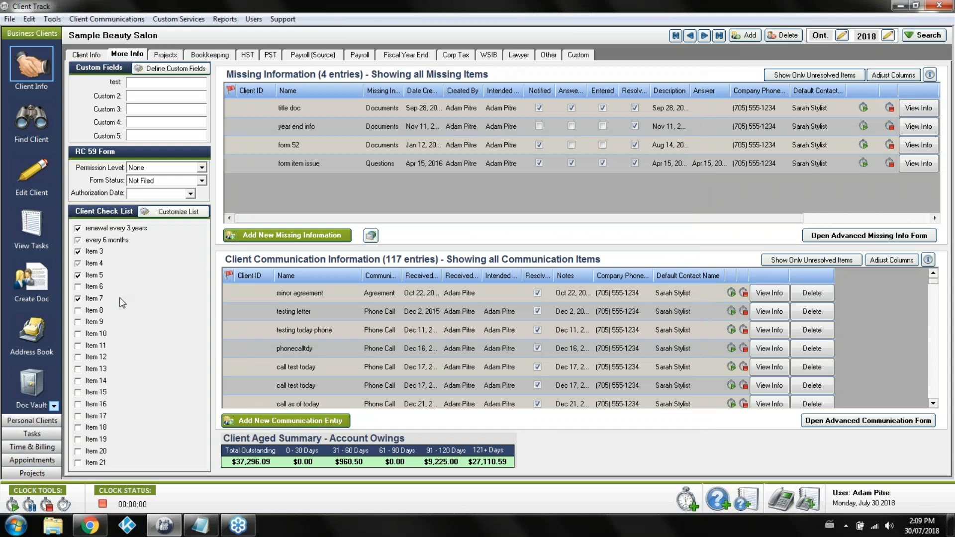
left_click(78, 240)
Recheck the 'renewal every 3 years' and 'every 6 months' field names and close unchanged.
left_click(180, 214)
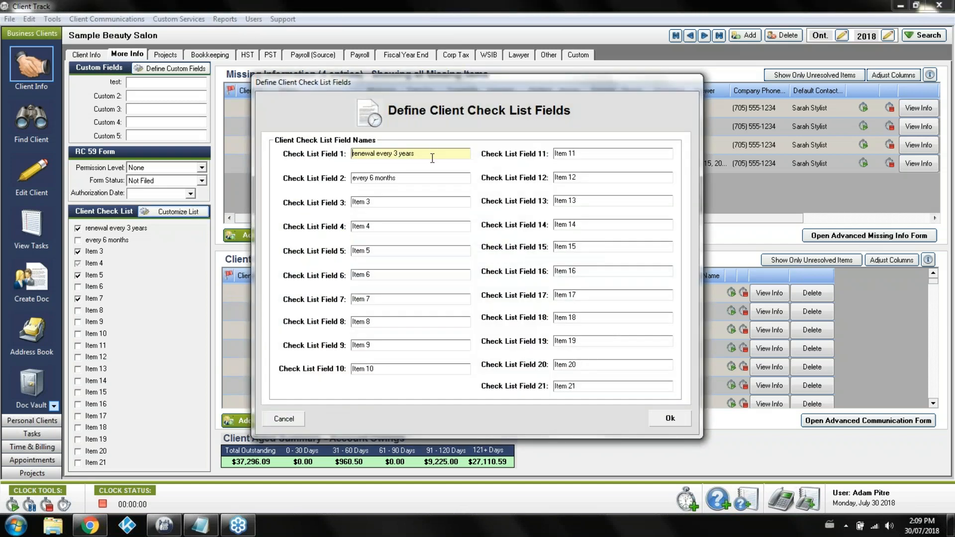
left_click_drag(432, 155, 355, 156)
left_click_drag(398, 177, 310, 174)
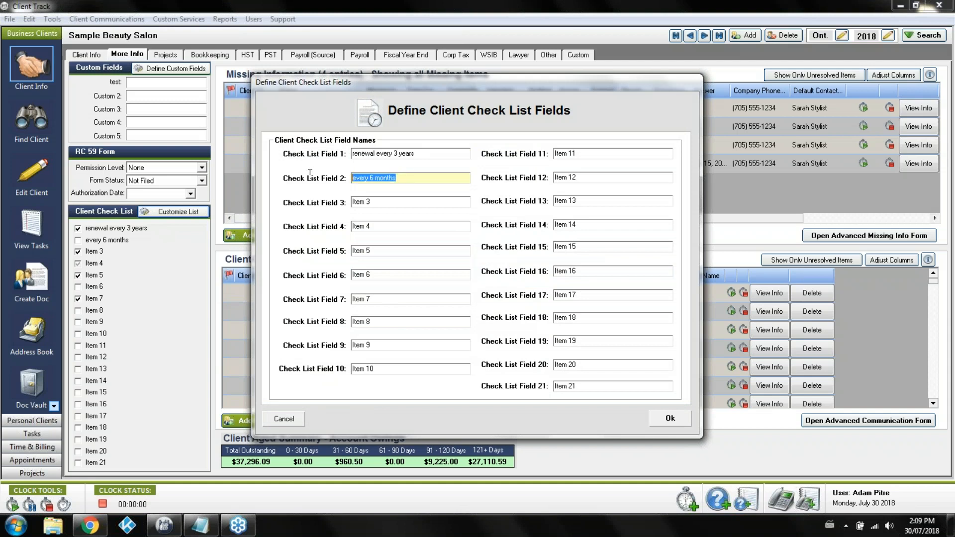
left_click(293, 423)
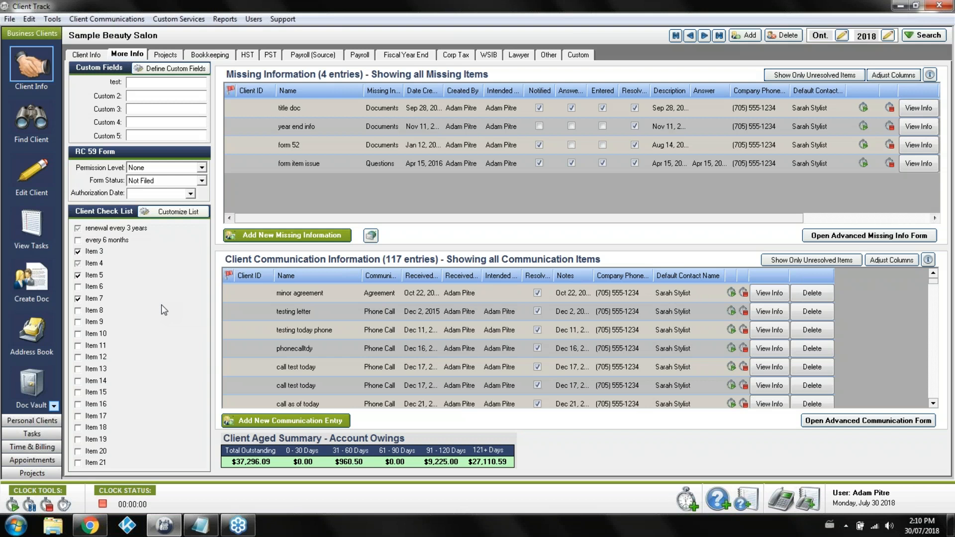
Tick renewal every 3 years, then open the personal client's More Info page.
left_click(78, 229)
left_click(153, 83)
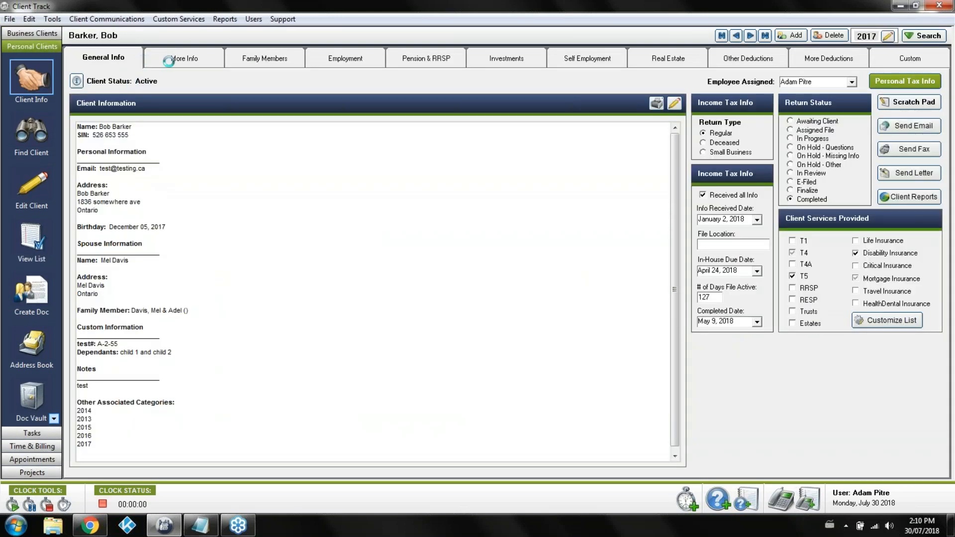
left_click(172, 59)
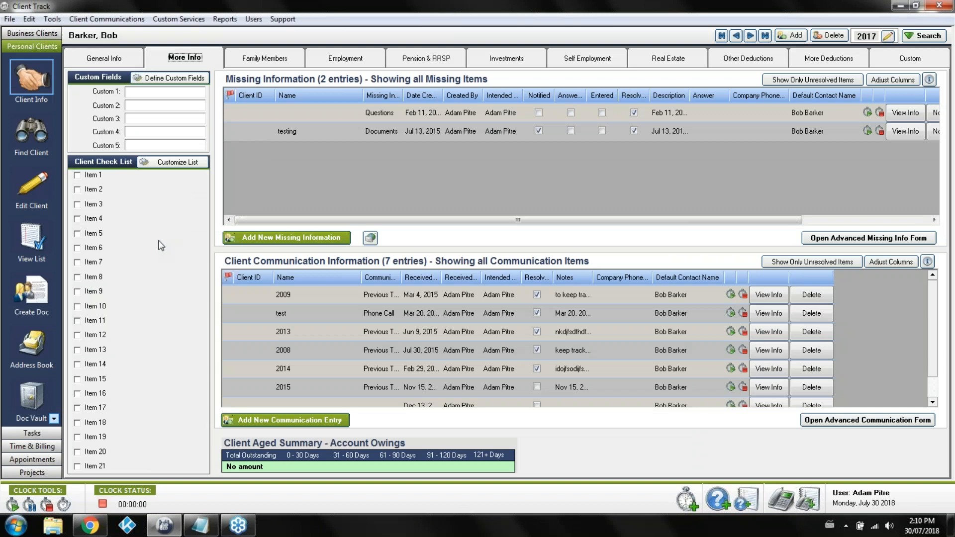
Go through General Info and the personal tax returns list to reach the Employment checklist.
left_click(128, 57)
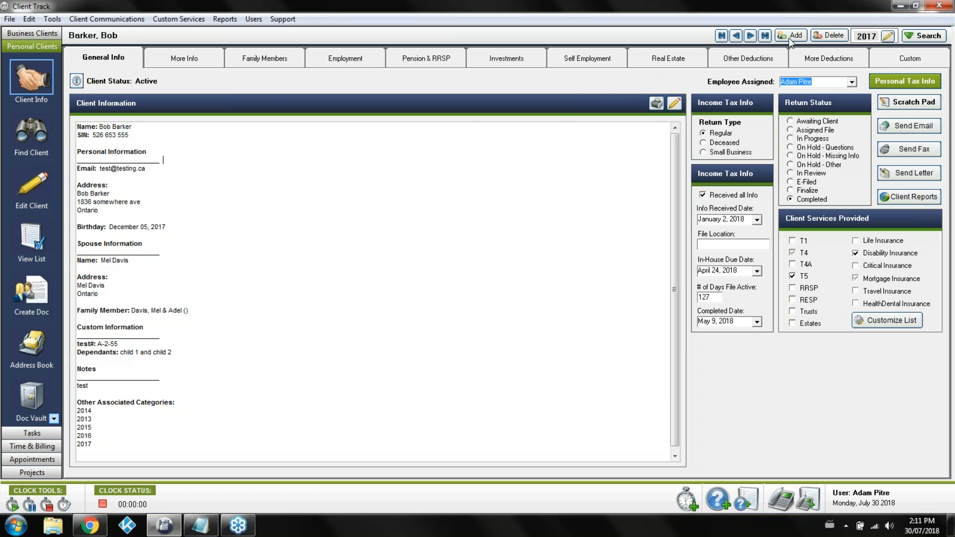
left_click(33, 232)
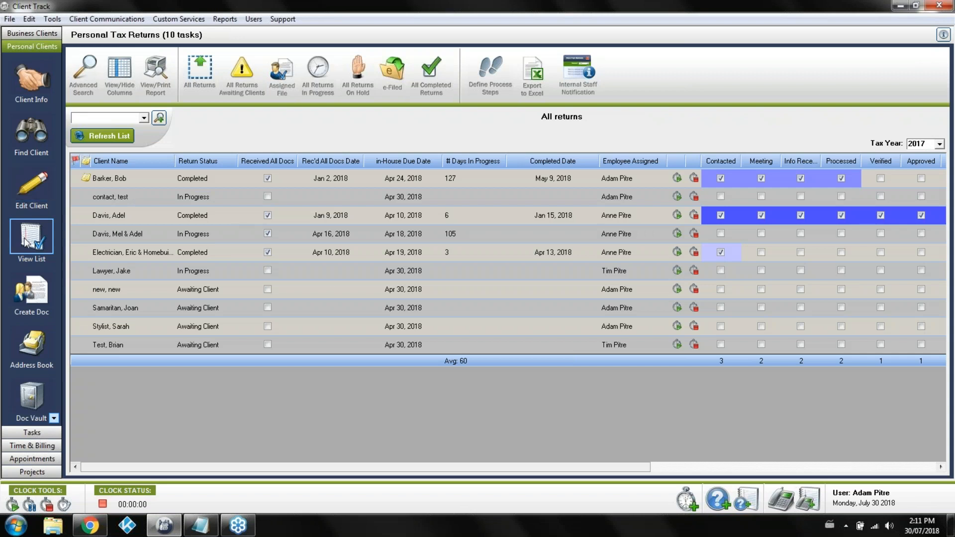
left_click(31, 80)
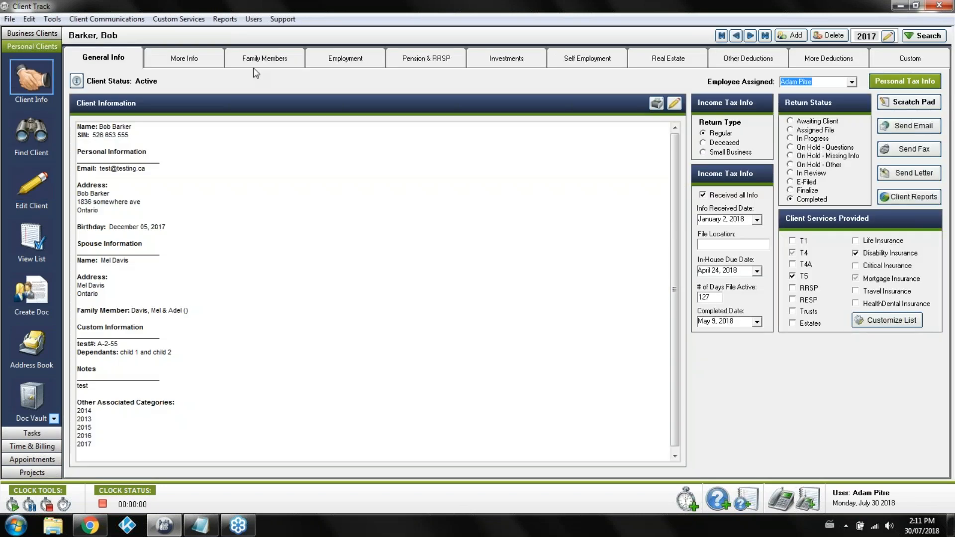
left_click(328, 62)
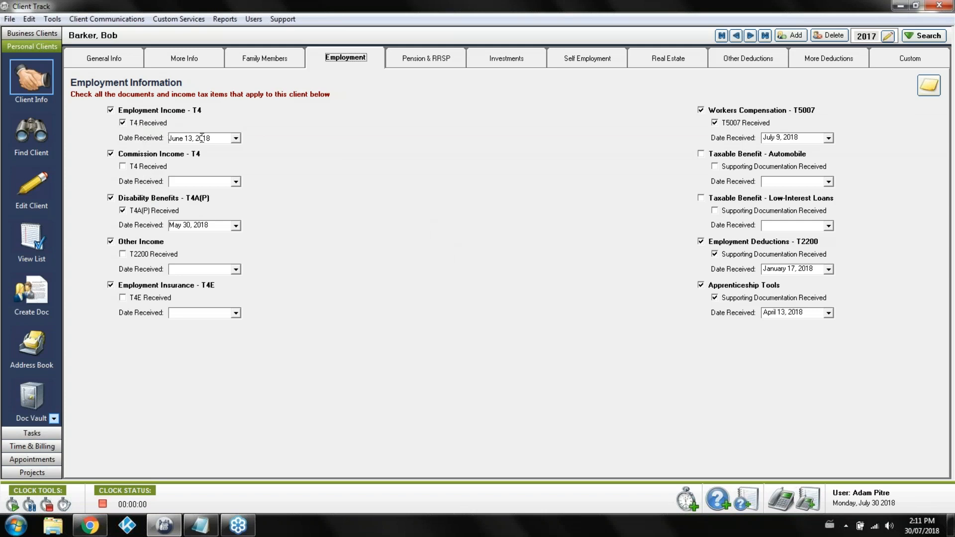
Mark Commission Income T4 received (July 30, 2018), then browse Pension & RRSP through Real Estate tabs.
left_click(132, 168)
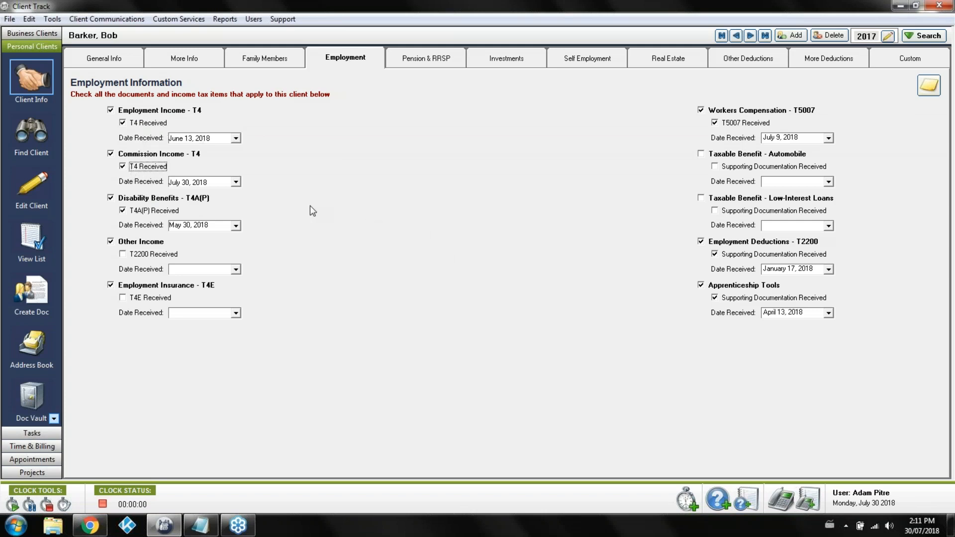
left_click(405, 60)
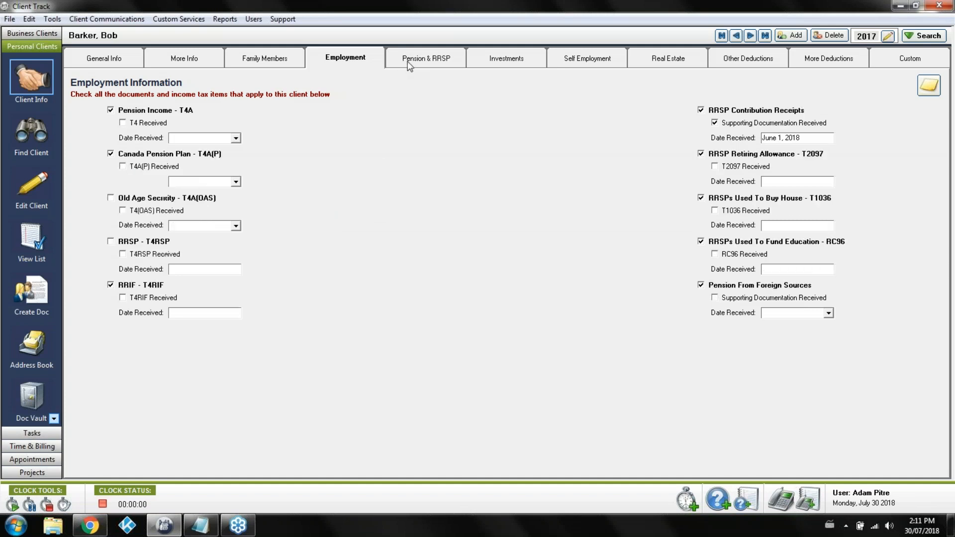
left_click(520, 61)
left_click(579, 63)
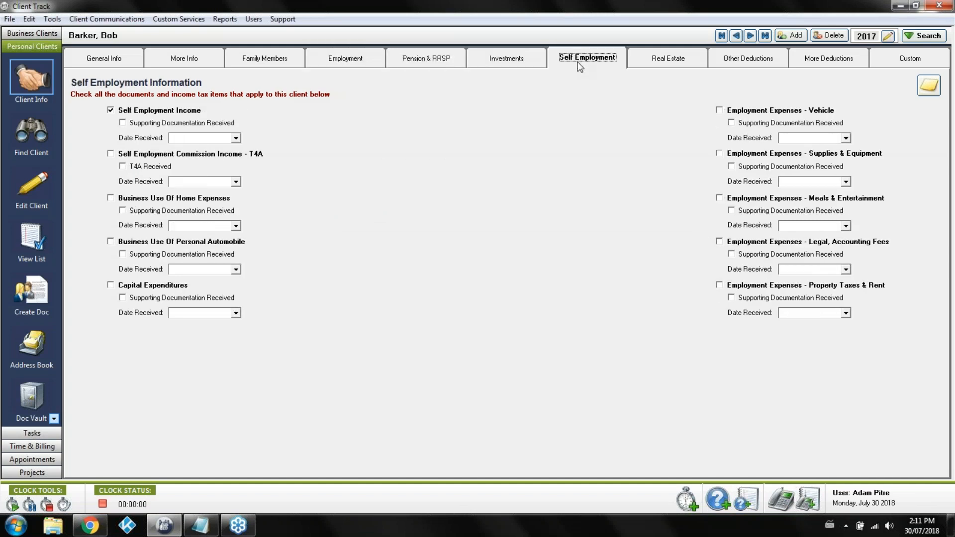
left_click(653, 60)
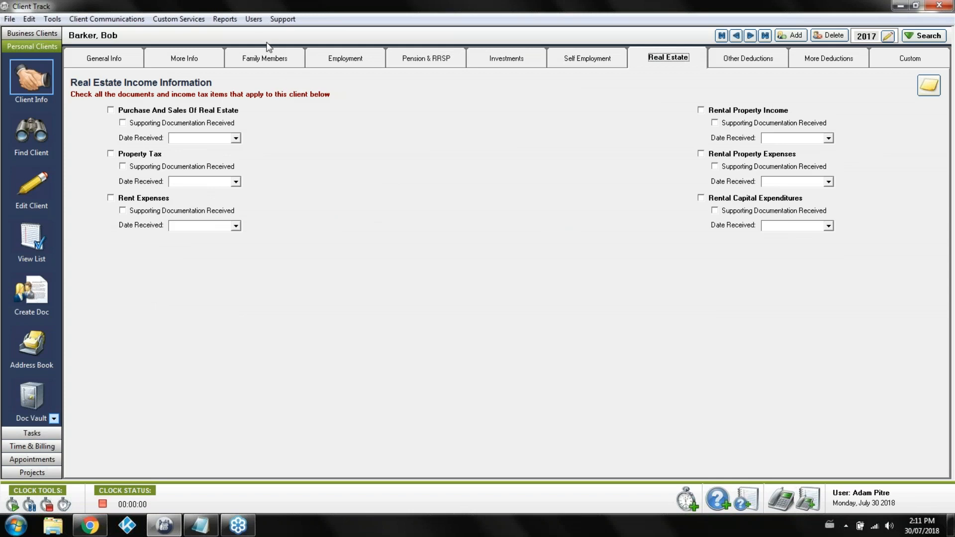
left_click(226, 20)
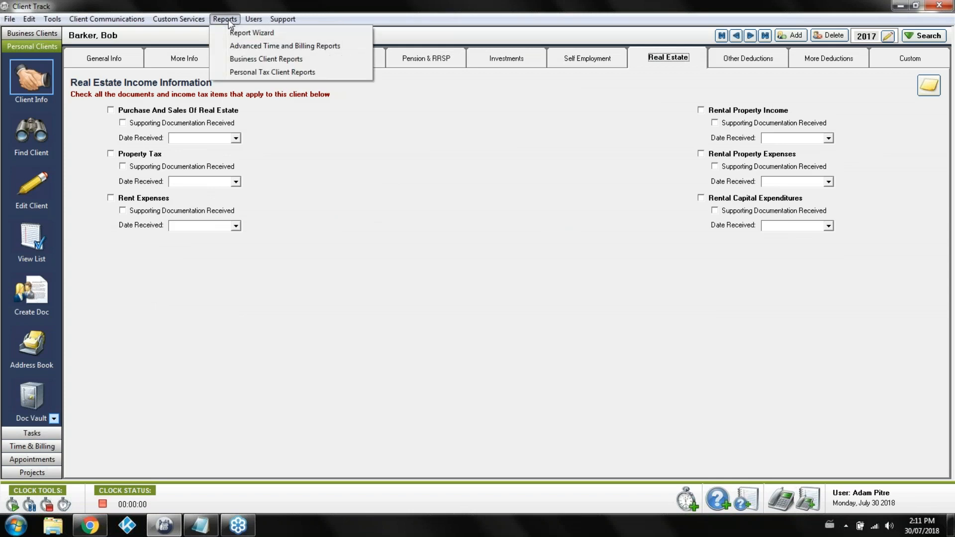
Generate the Client Documentation Required report from Personal Tax Client Reports and maximize it.
left_click(255, 75)
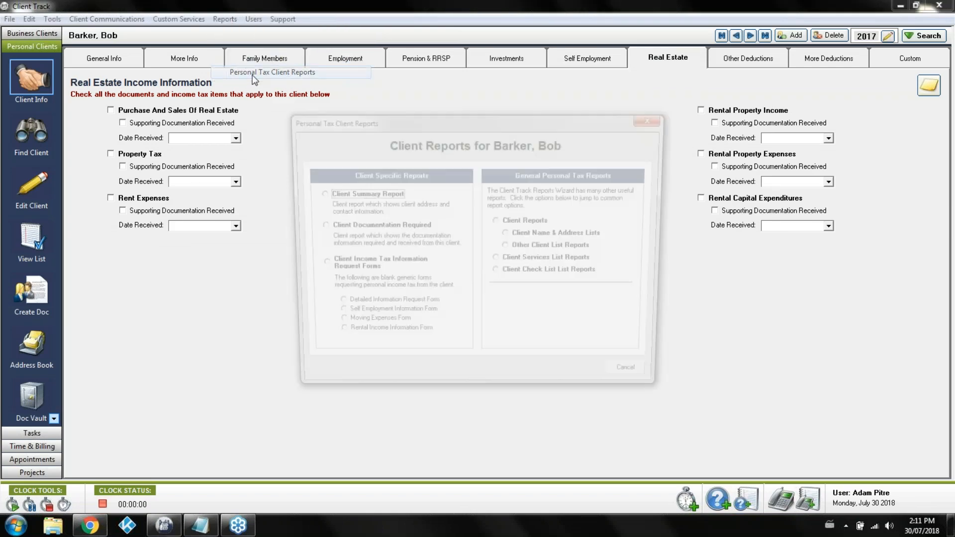
left_click(357, 228)
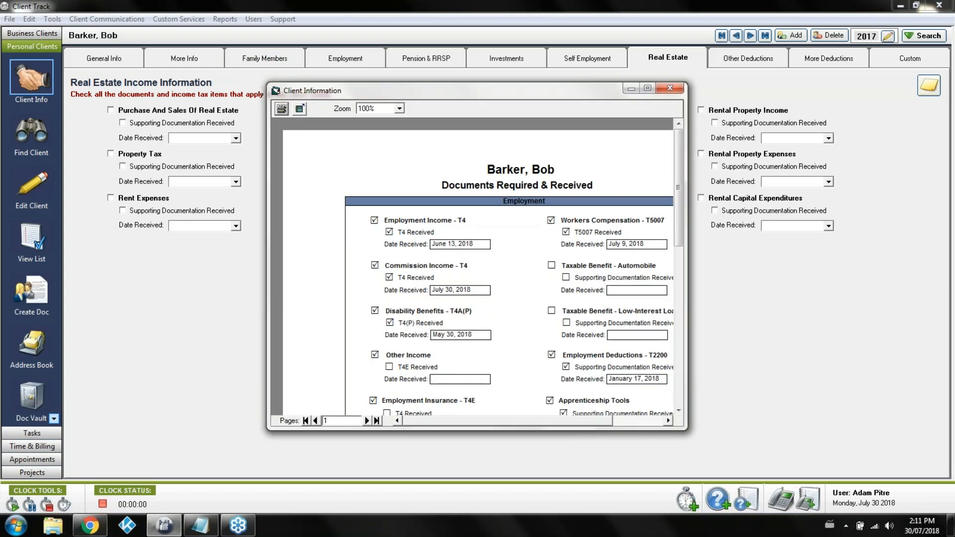
left_click(647, 88)
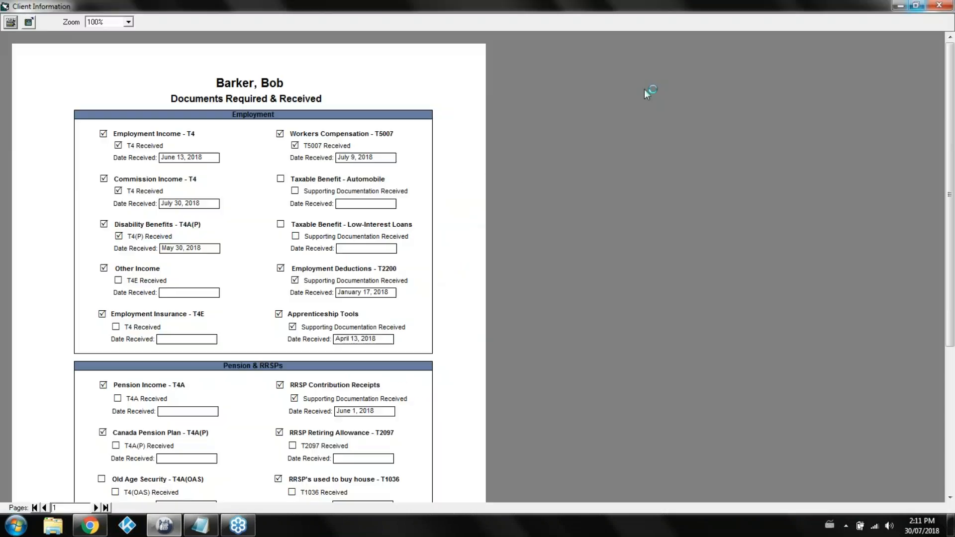
Start and cancel printing, close the report preview, and return to General Info.
left_click(10, 24)
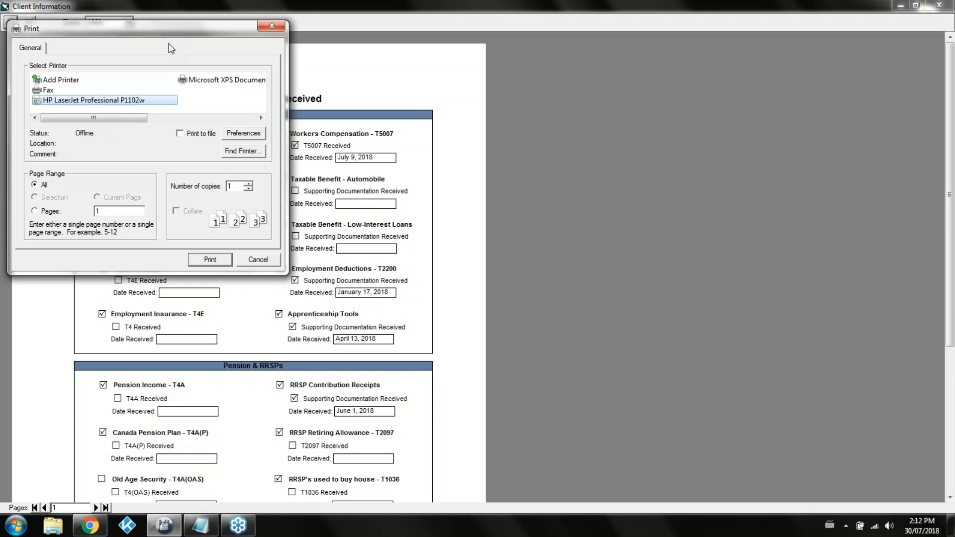
left_click(258, 259)
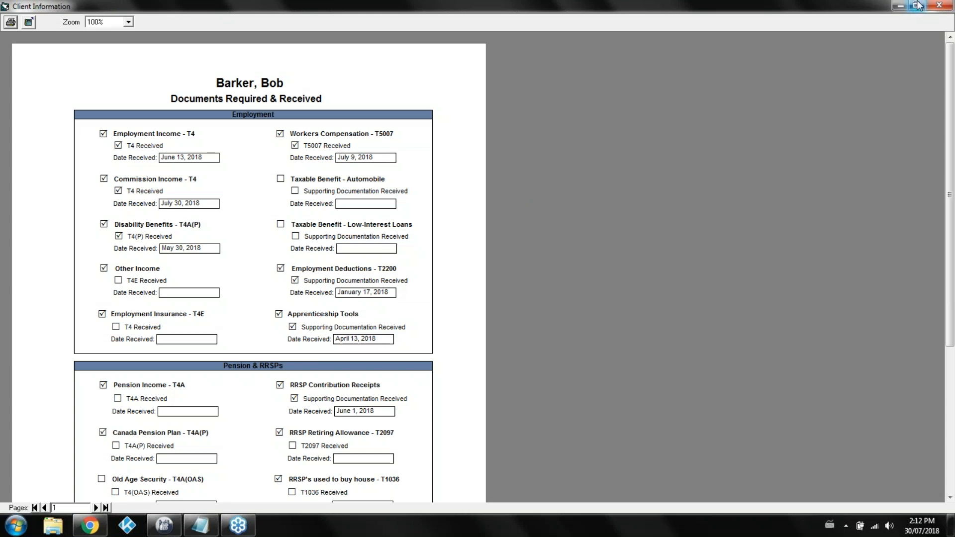
left_click(937, 7)
left_click(140, 64)
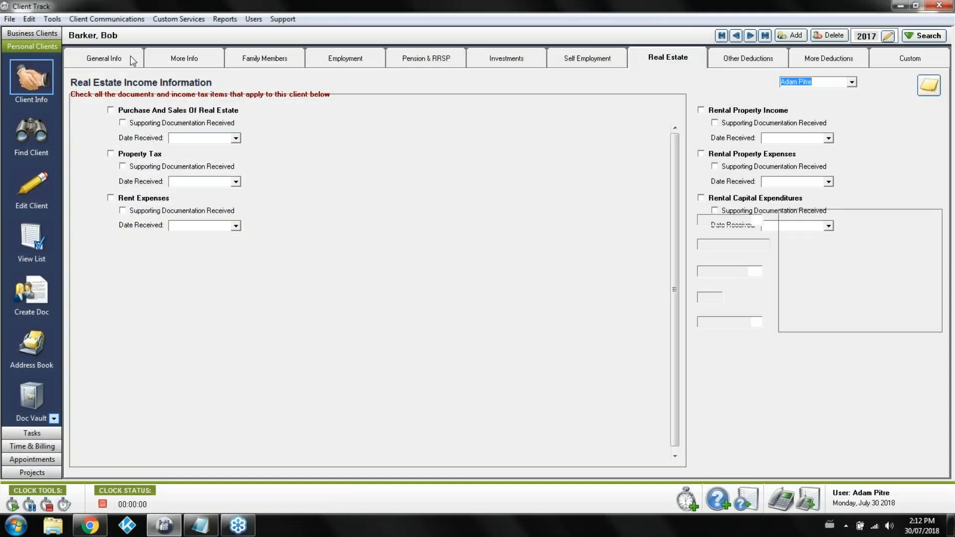
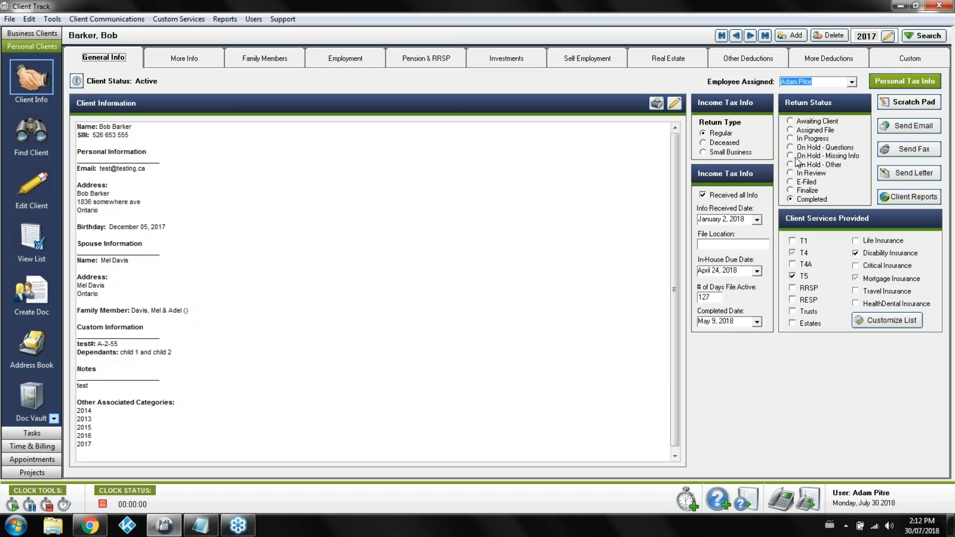
Show the 2017 Personal Tax Returns list scrolled right to its step columns and View Info/Notify Now buttons.
left_click(34, 243)
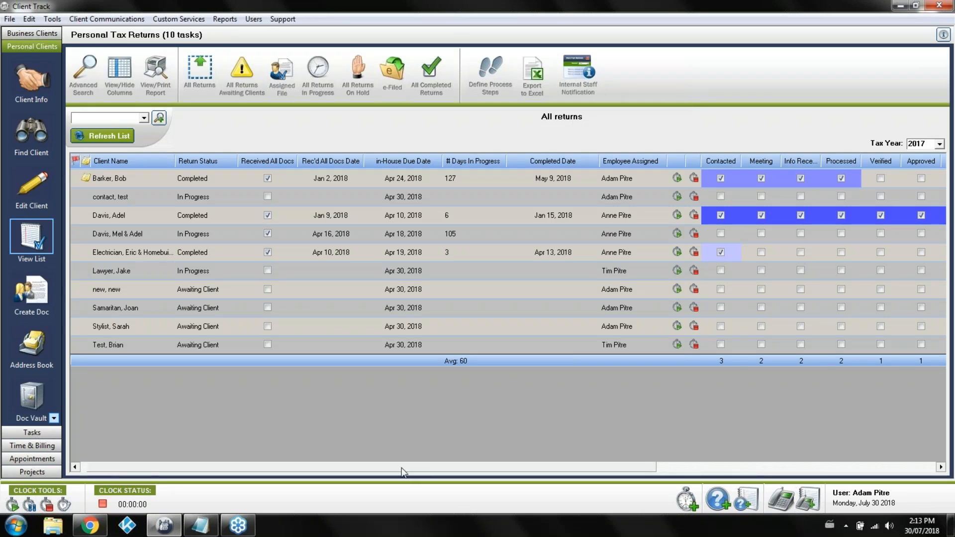
left_click_drag(395, 470, 642, 477)
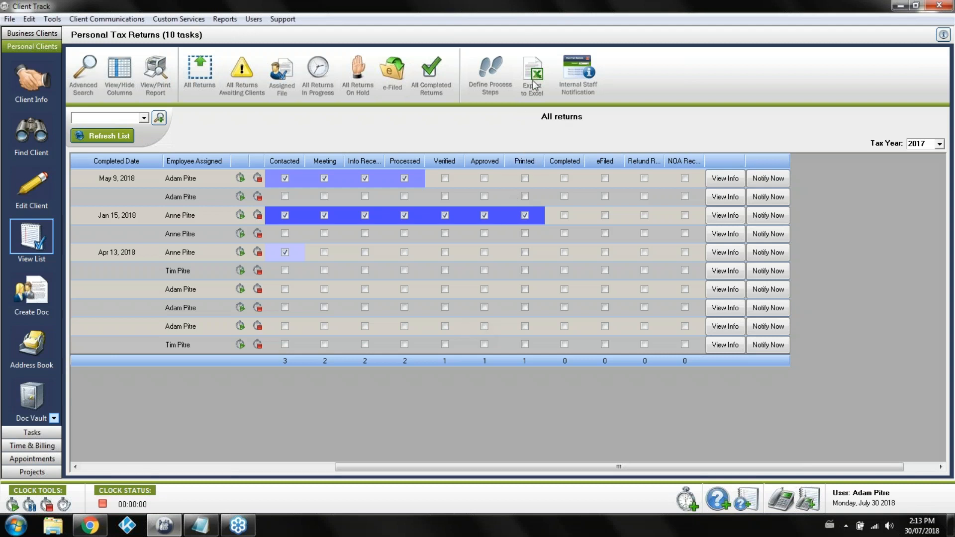
left_click(492, 76)
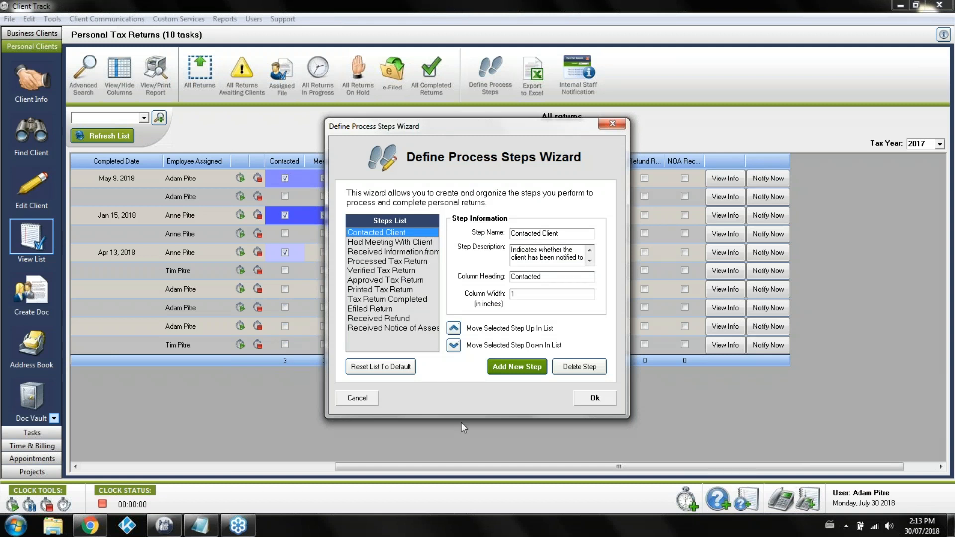
left_click(370, 398)
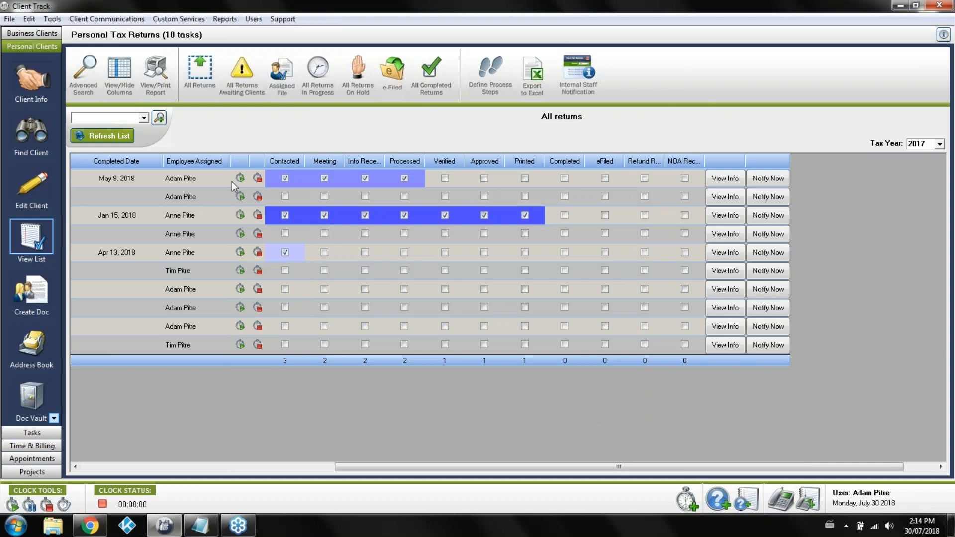
left_click(415, 176)
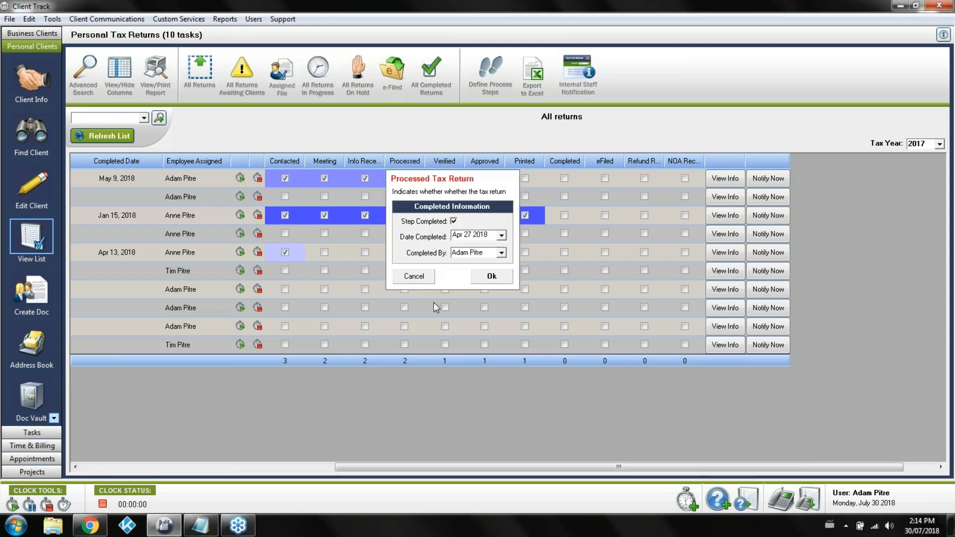
left_click(423, 276)
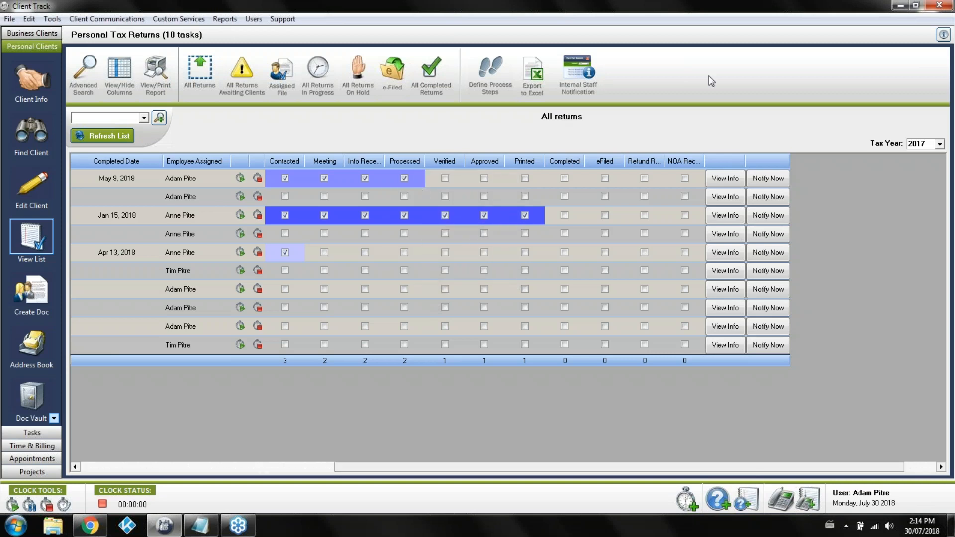
left_click(943, 34)
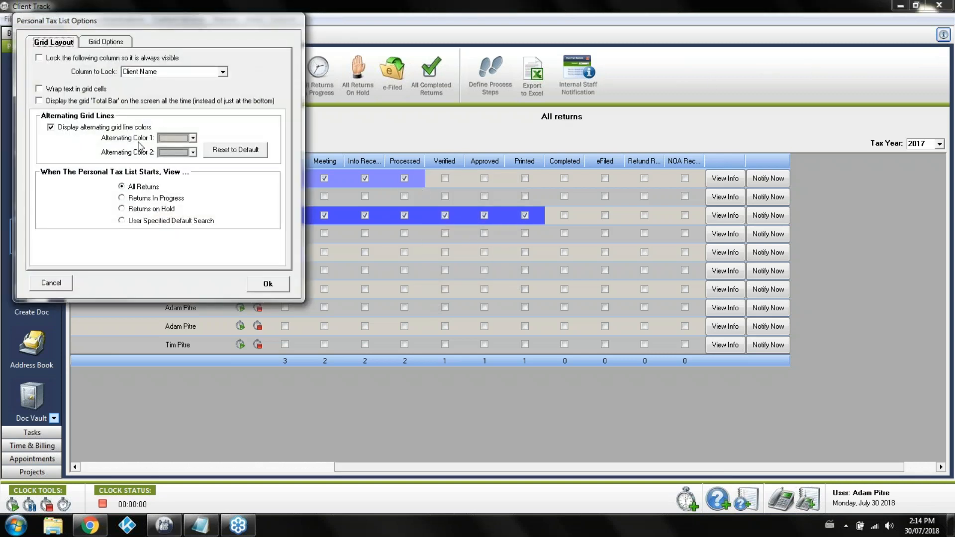
left_click(96, 42)
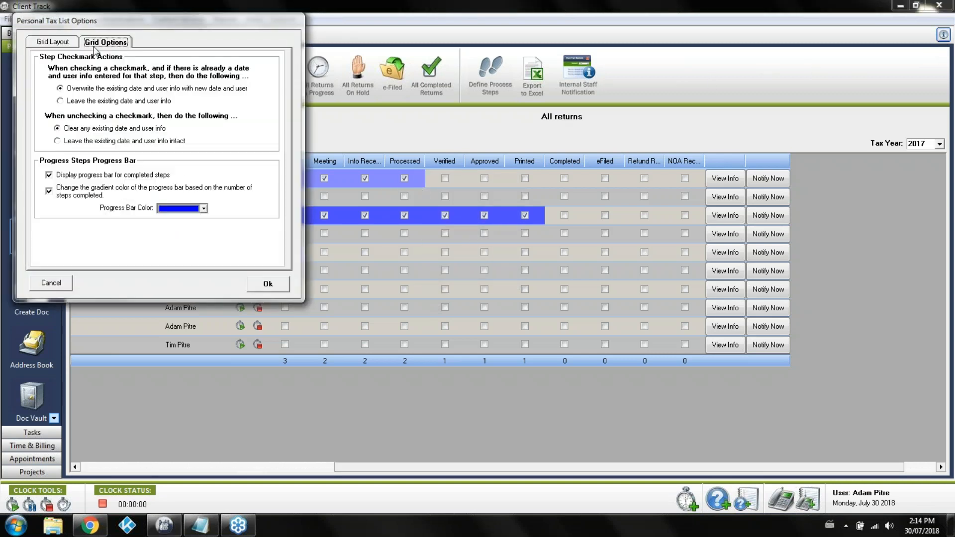
left_click(204, 208)
left_click(206, 257)
left_click(268, 284)
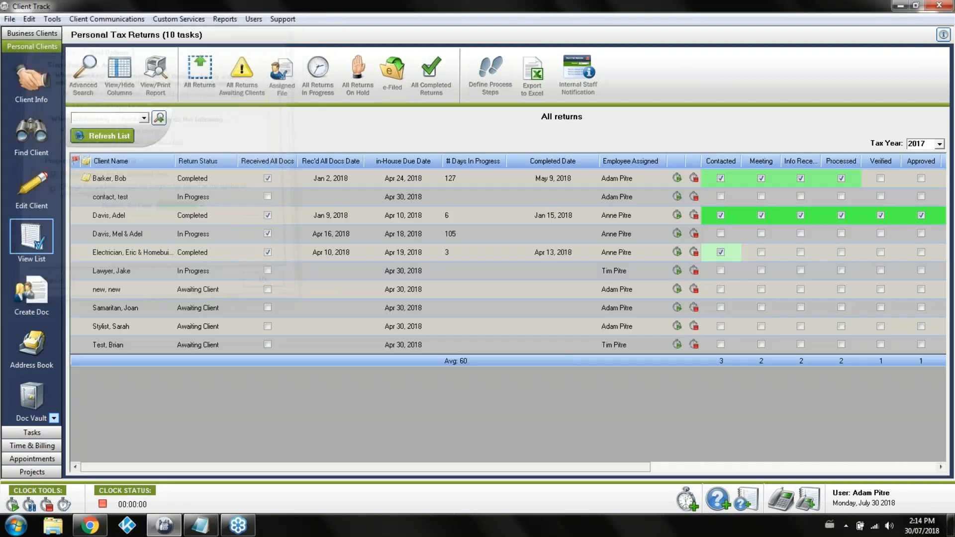
left_click_drag(579, 467, 846, 454)
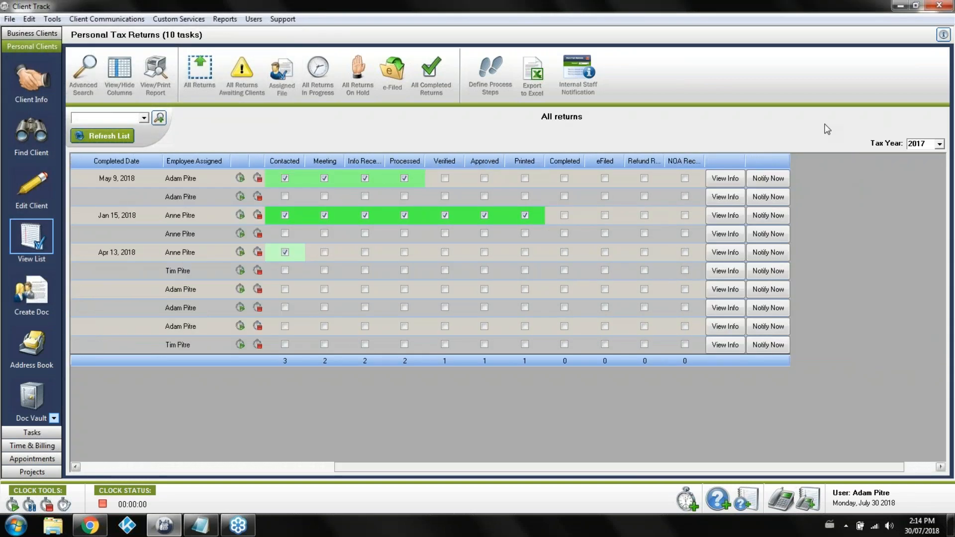
left_click(942, 39)
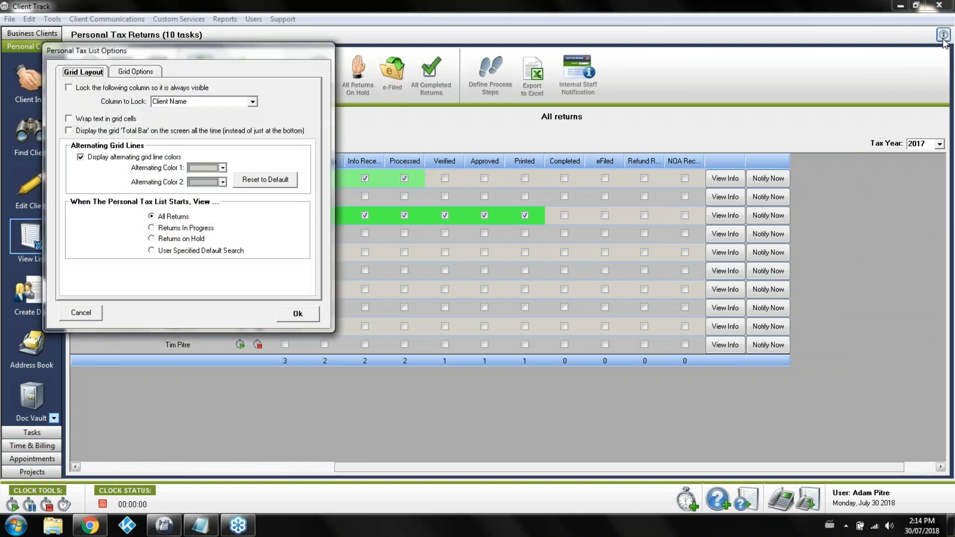
left_click(131, 72)
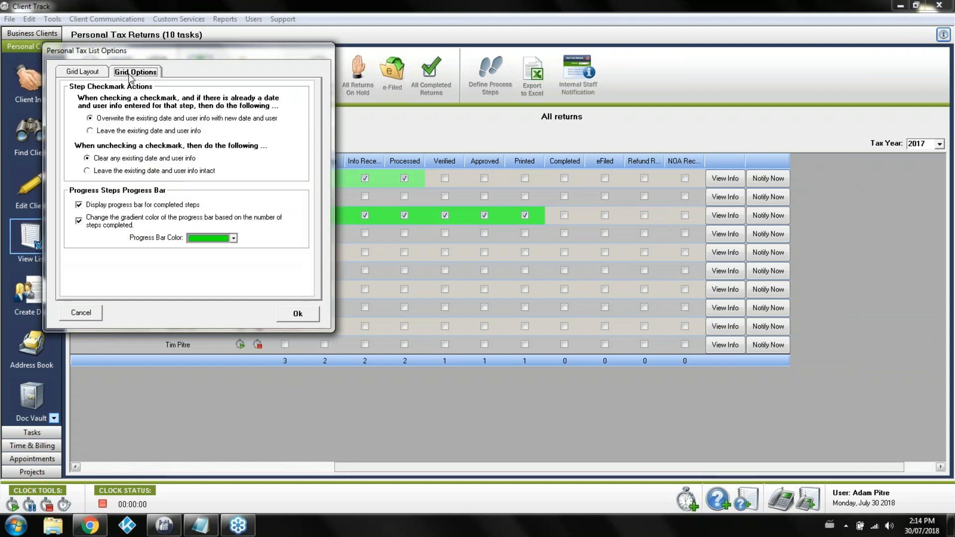
left_click(234, 238)
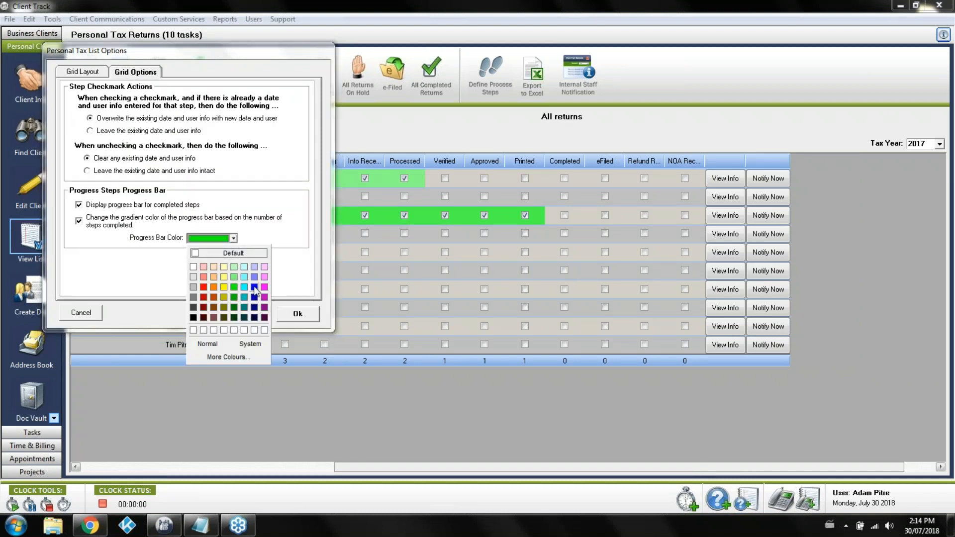
left_click(254, 288)
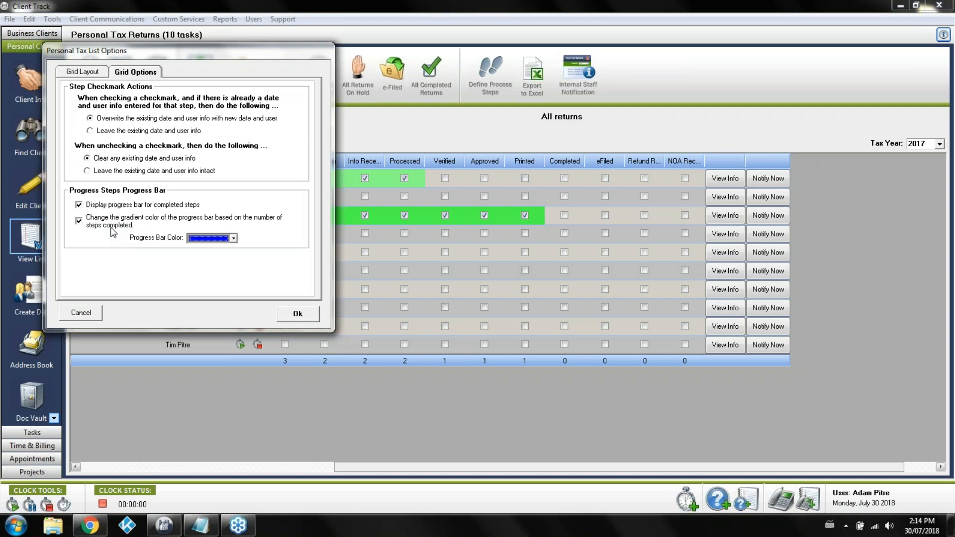
left_click(299, 315)
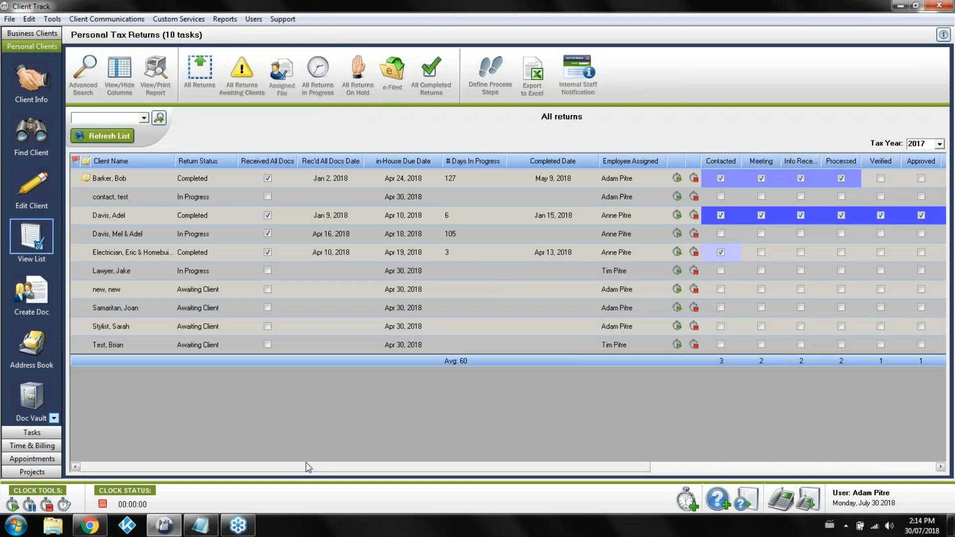
left_click_drag(333, 467, 587, 467)
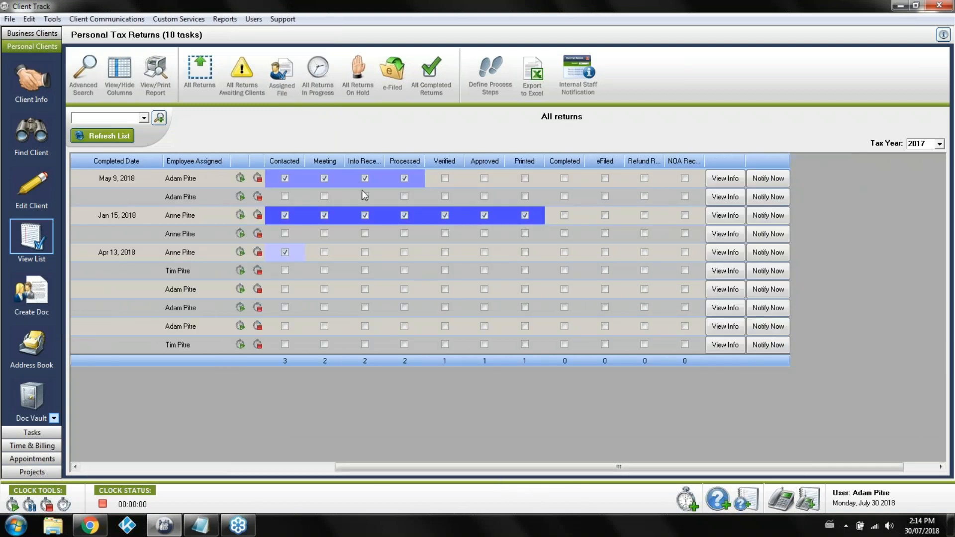
Tick Meeting for the Apr 13, 2018 return and set the test contact's status to Awaiting Client.
left_click(326, 253)
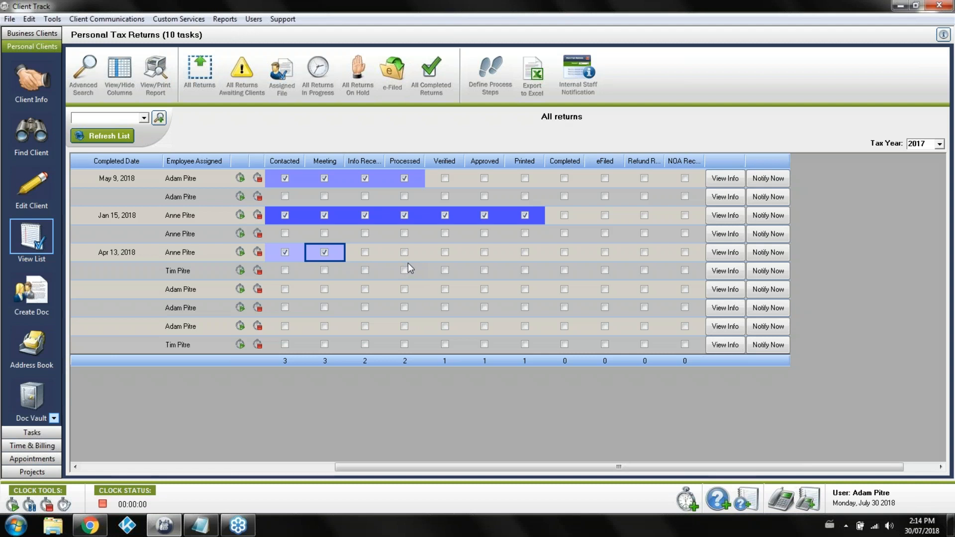
left_click(249, 470)
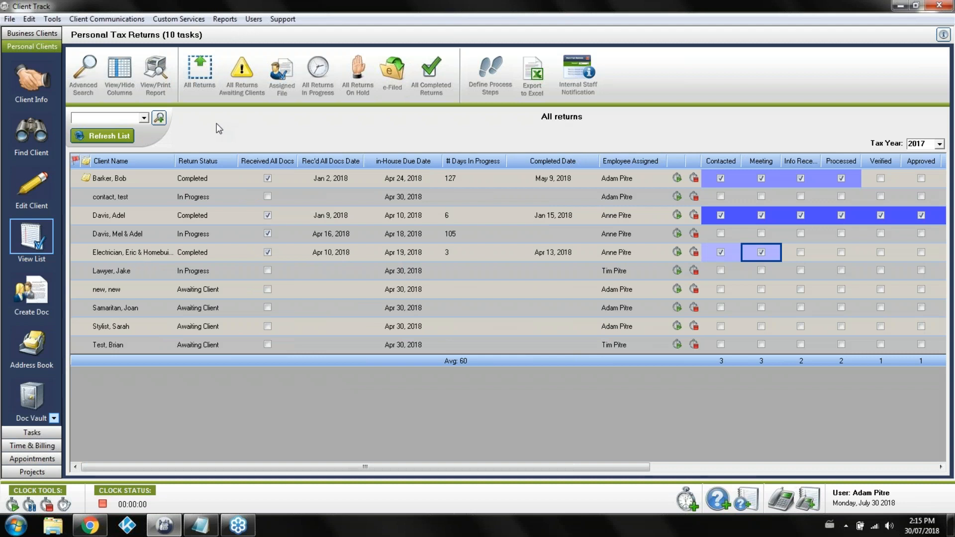
left_click(204, 196)
left_click(203, 196)
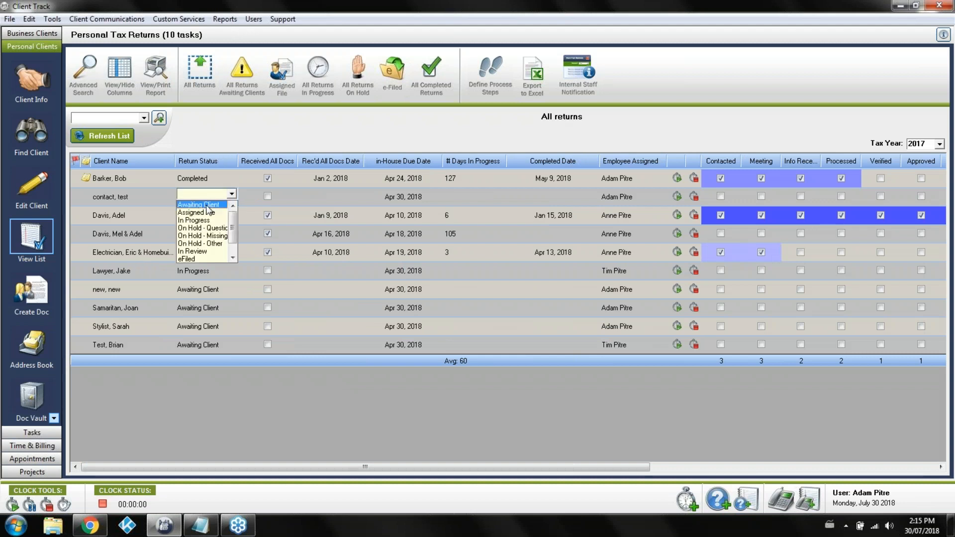
left_click(206, 205)
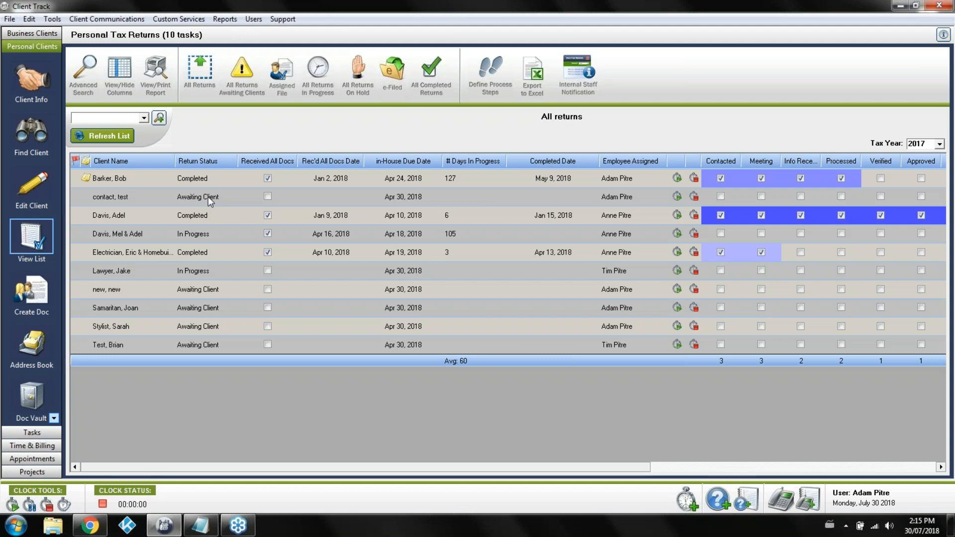
Change the test contact's return status to On Hold - Missing Info, then cancel the Missing Information dialog.
left_click(208, 196)
left_click(208, 196)
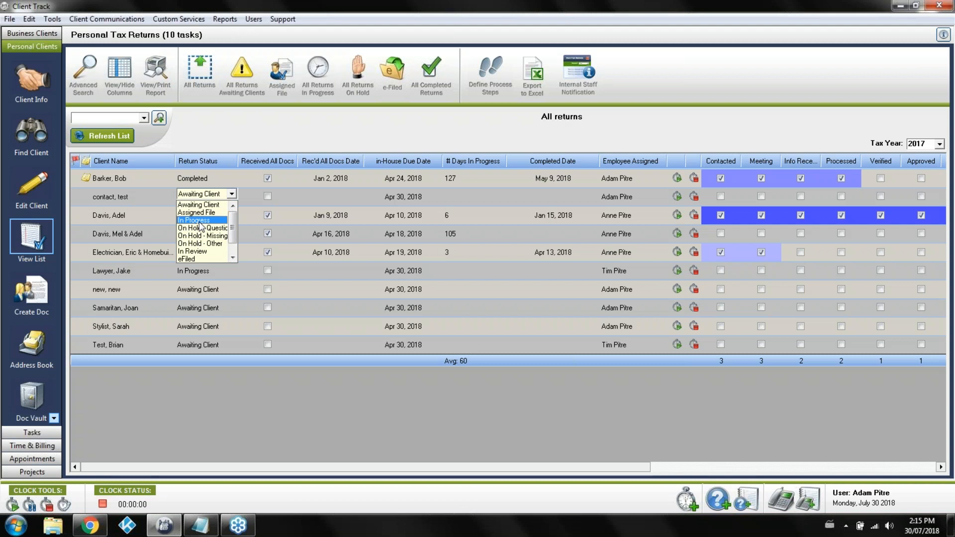
left_click(201, 236)
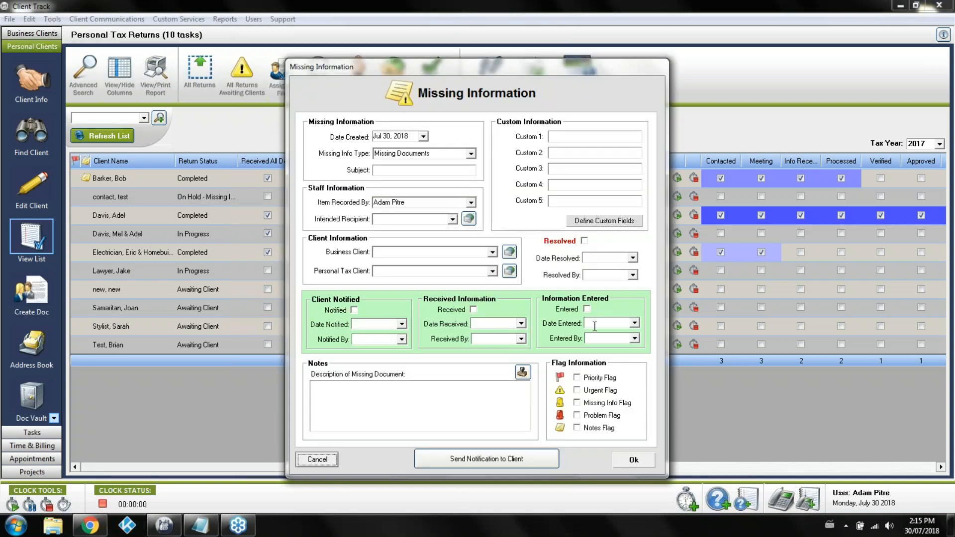
left_click(493, 273)
left_click(391, 290)
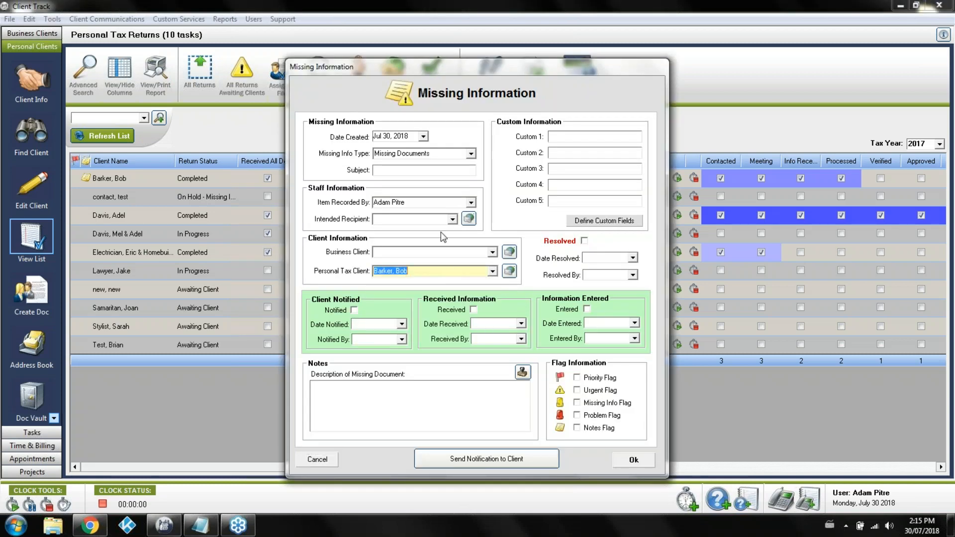
left_click(333, 459)
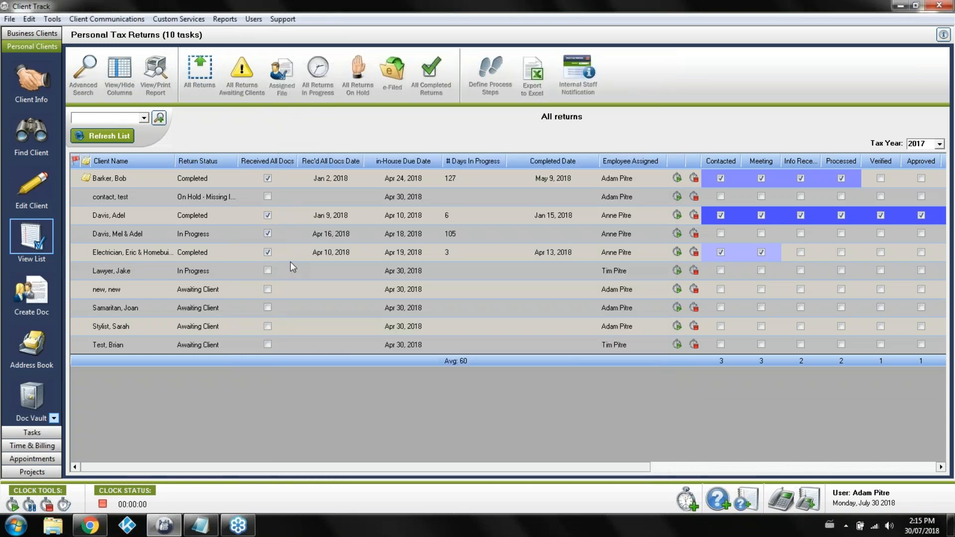
Set the test contact's return to In Progress with all documents received, due Apr 29, 2018, received Jul 24, 2018.
left_click(206, 201)
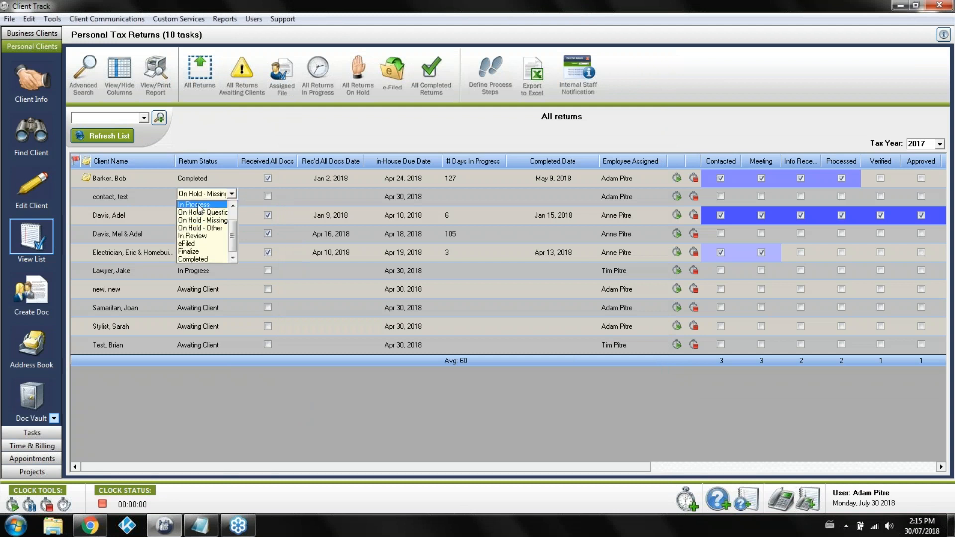
left_click(201, 204)
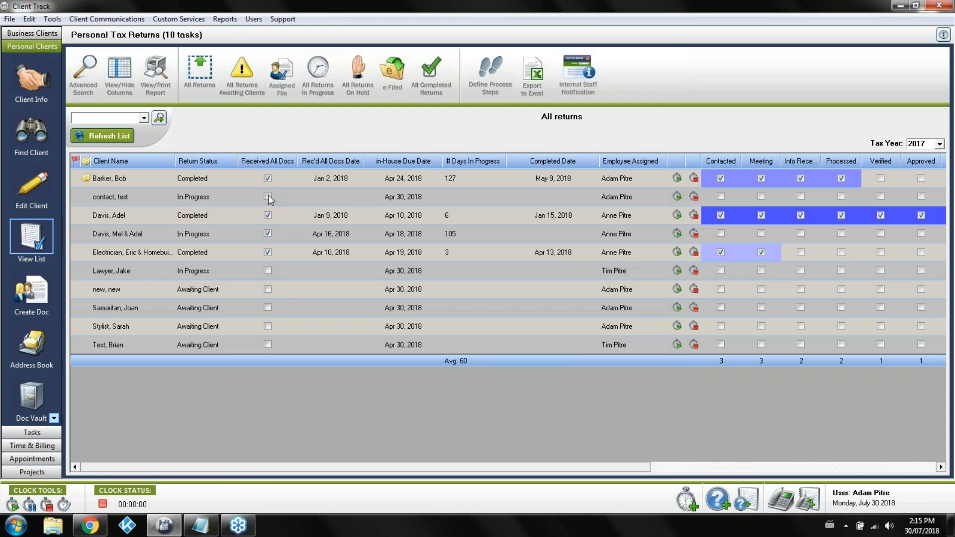
left_click(267, 197)
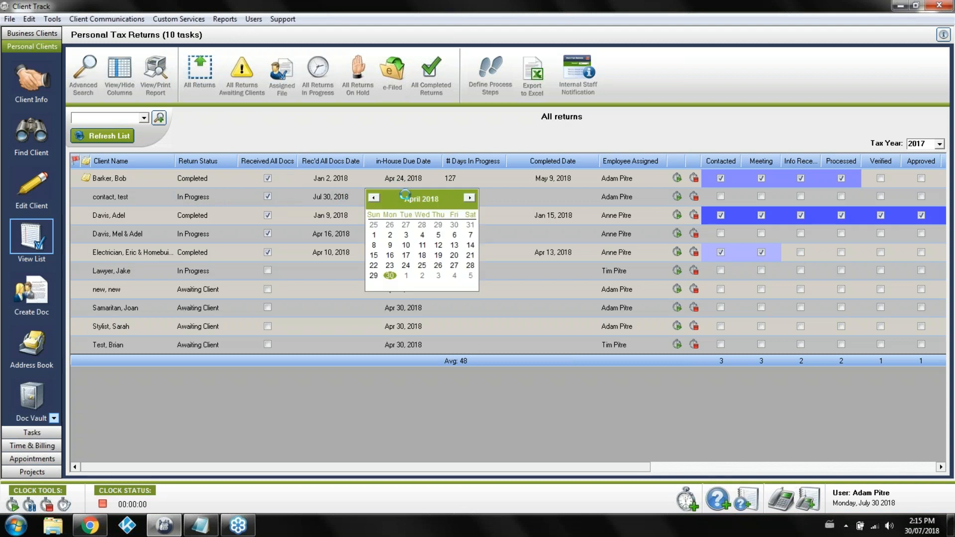
left_click(391, 271)
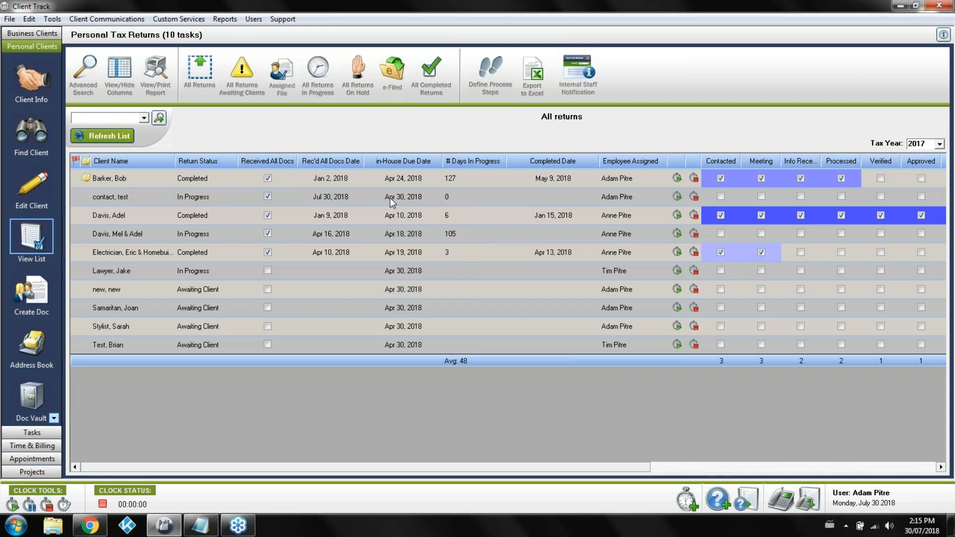
left_click(391, 201)
left_click(377, 274)
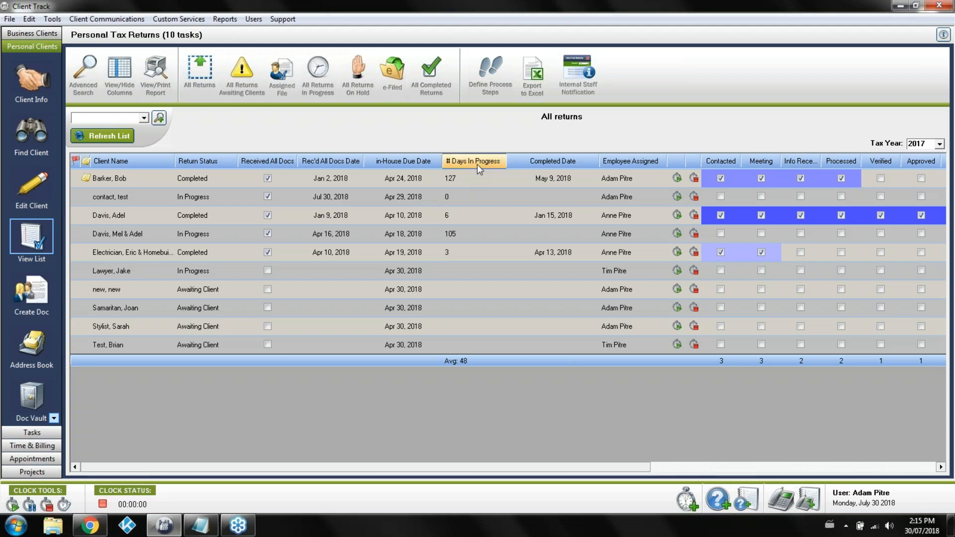
left_click(337, 199)
left_click(339, 265)
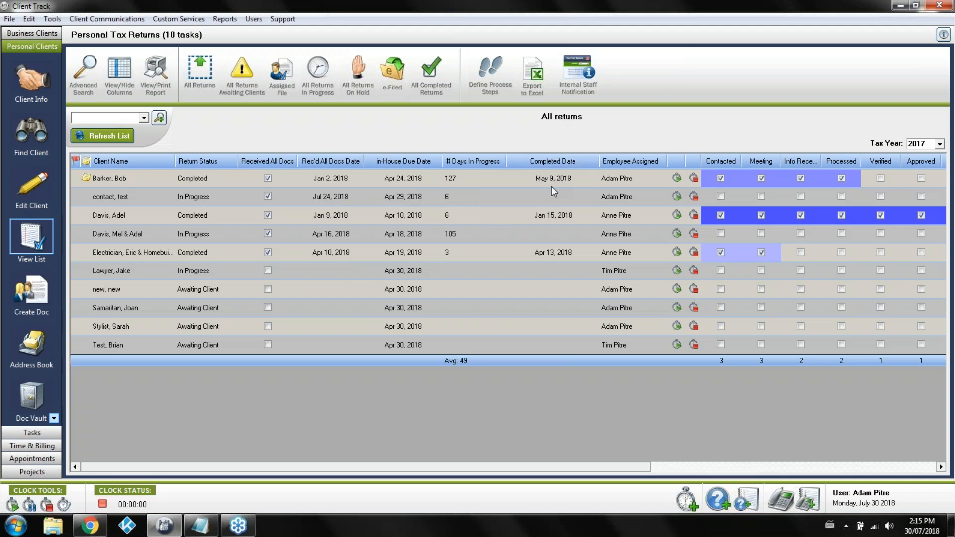
Mark the return Completed with remaining steps closed, reassign it to another employee, then open Advanced Search.
left_click(219, 196)
left_click(197, 251)
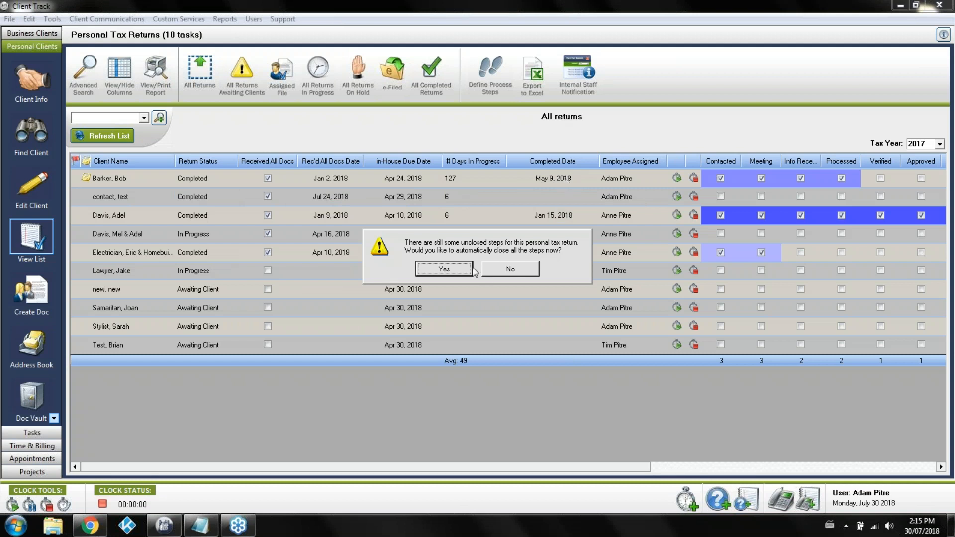
left_click(468, 269)
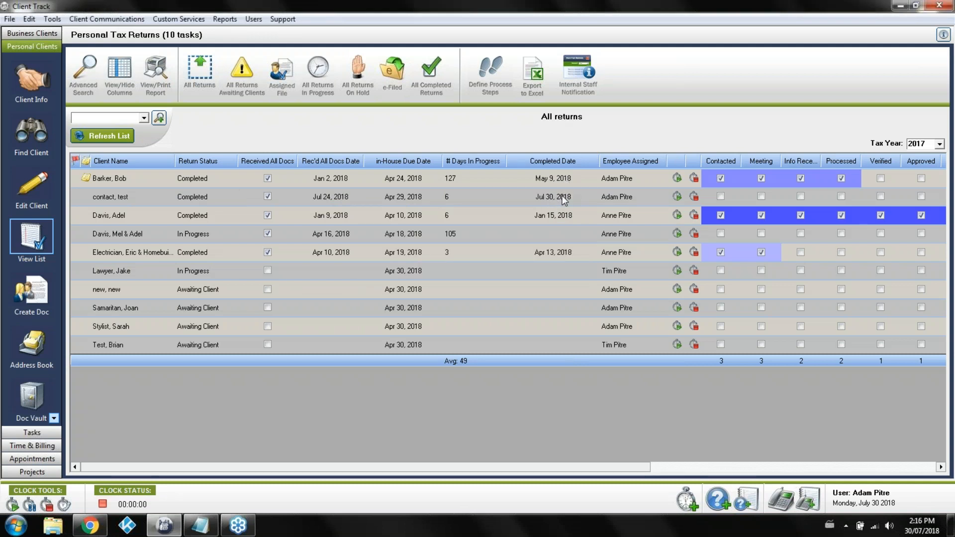
left_click(629, 197)
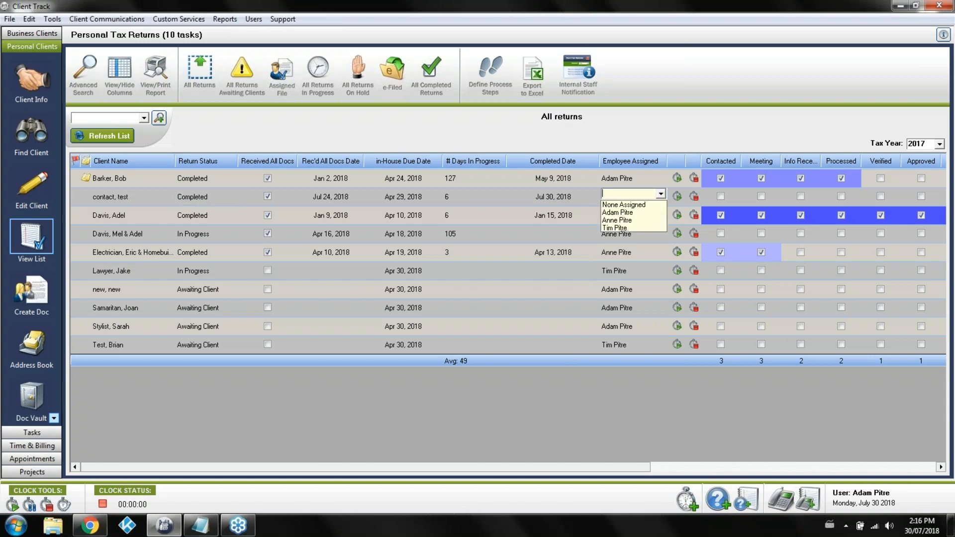
left_click(617, 220)
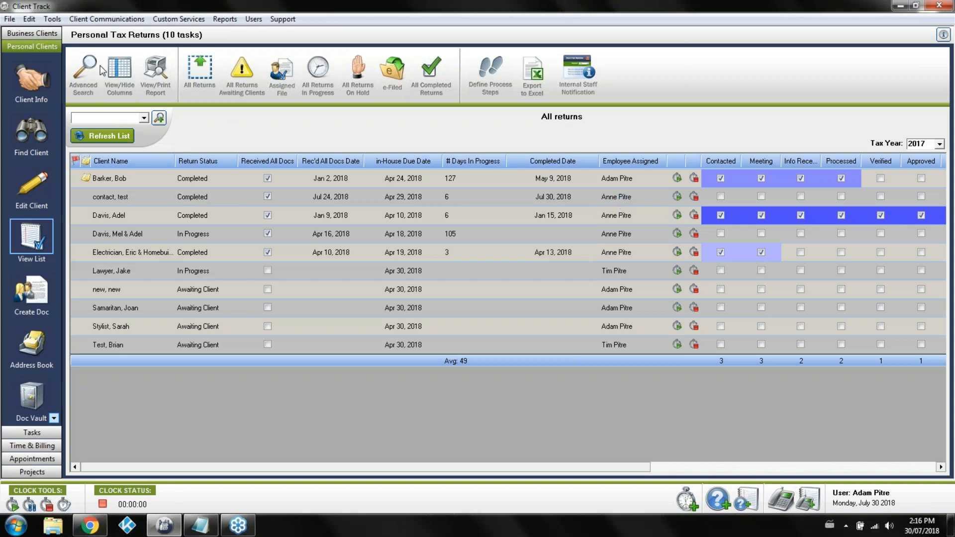
left_click(92, 61)
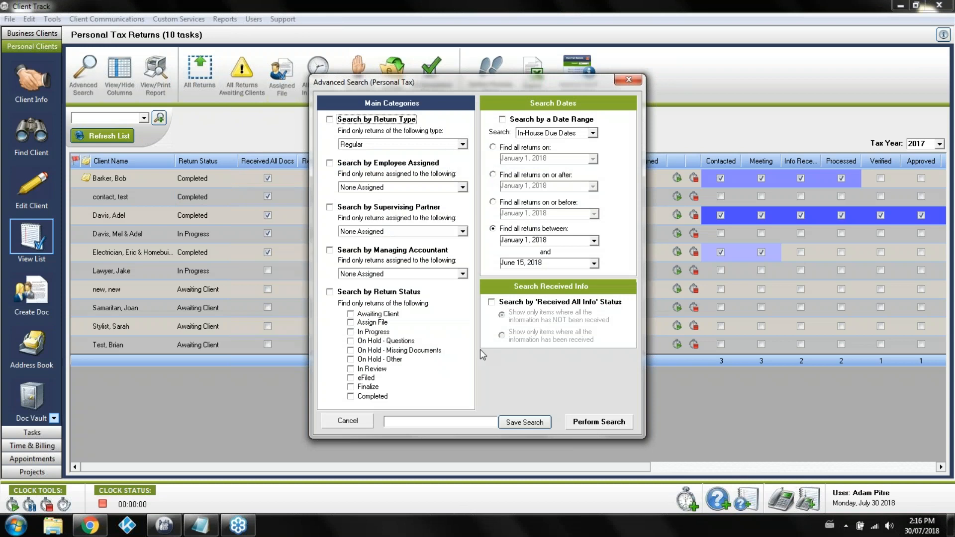
Close Advanced Search unused, filter the list to the current user's returns, then switch back to All Returns.
left_click(342, 423)
left_click(144, 118)
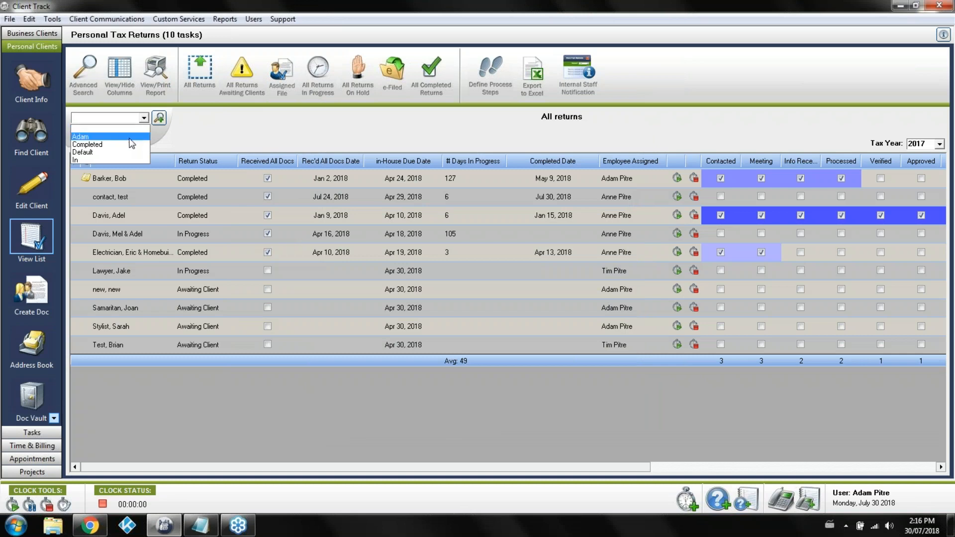
left_click(129, 139)
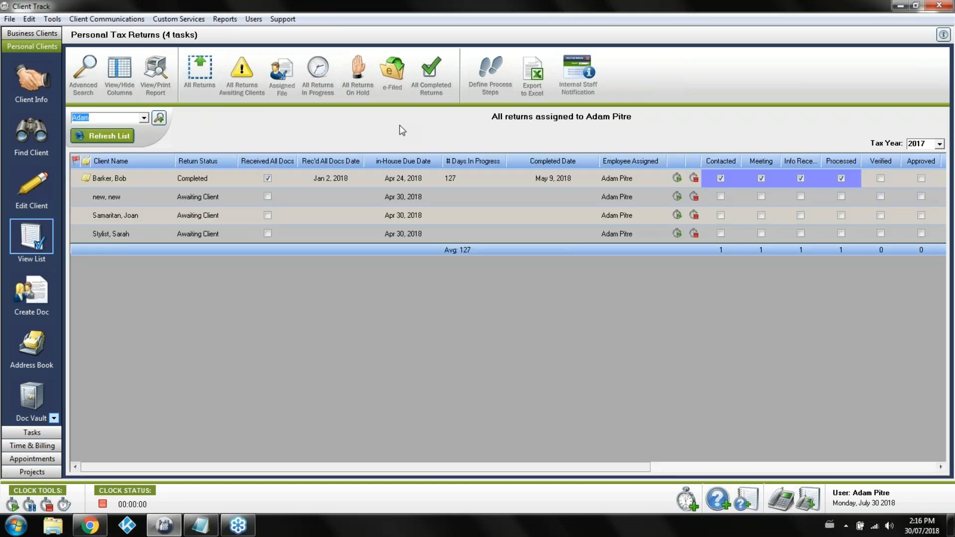
left_click(198, 74)
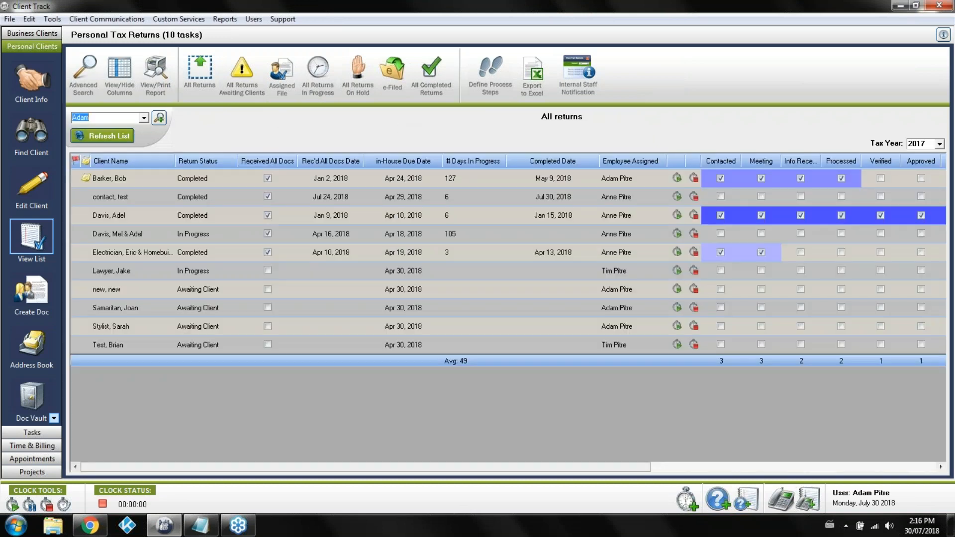
Sort the returns by # Days In Progress in descending order.
left_click(468, 161)
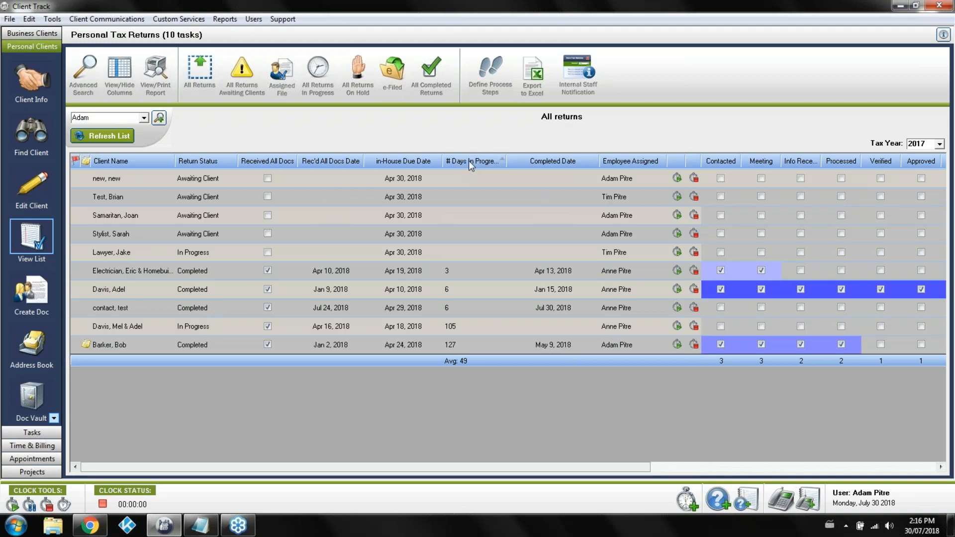
left_click(469, 161)
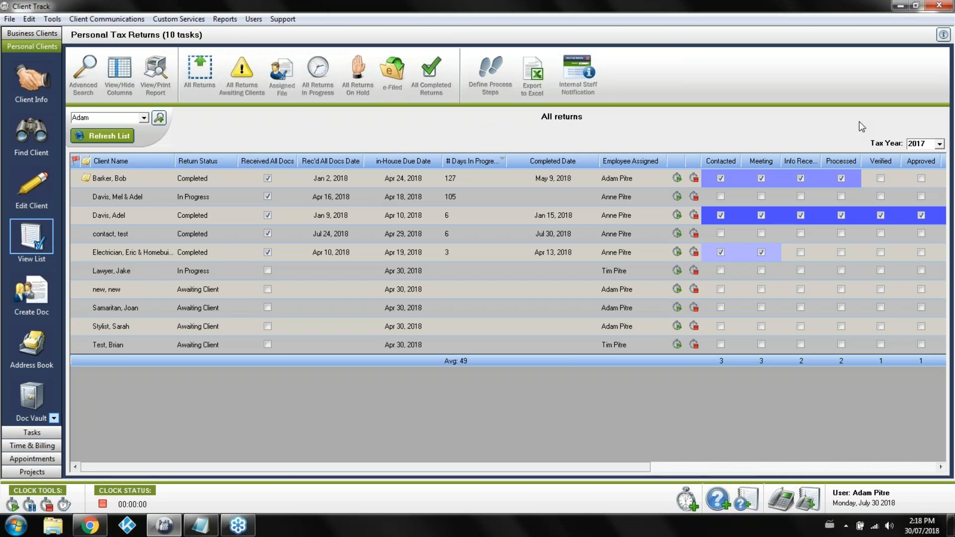
Open the top client's record and start a new communication log entry.
left_click(32, 80)
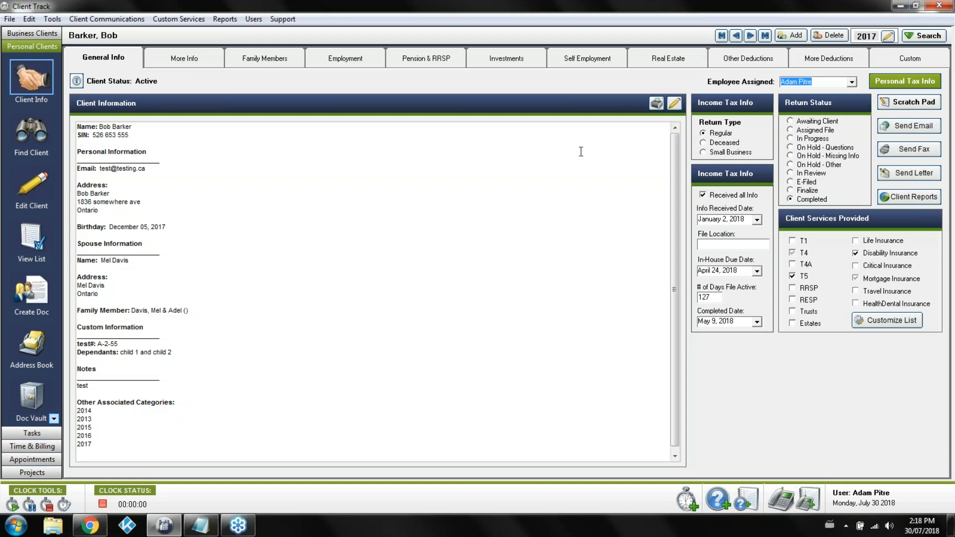
left_click(25, 235)
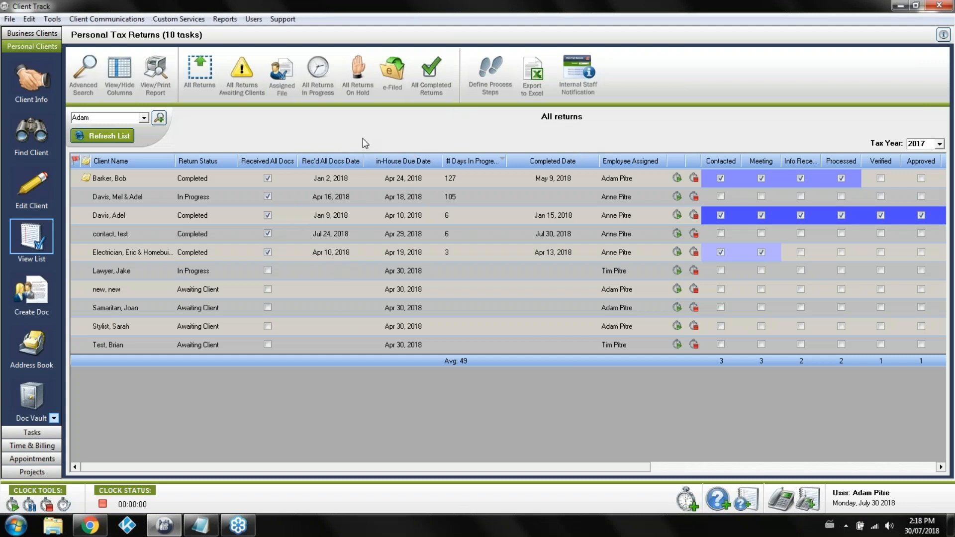
left_click(45, 80)
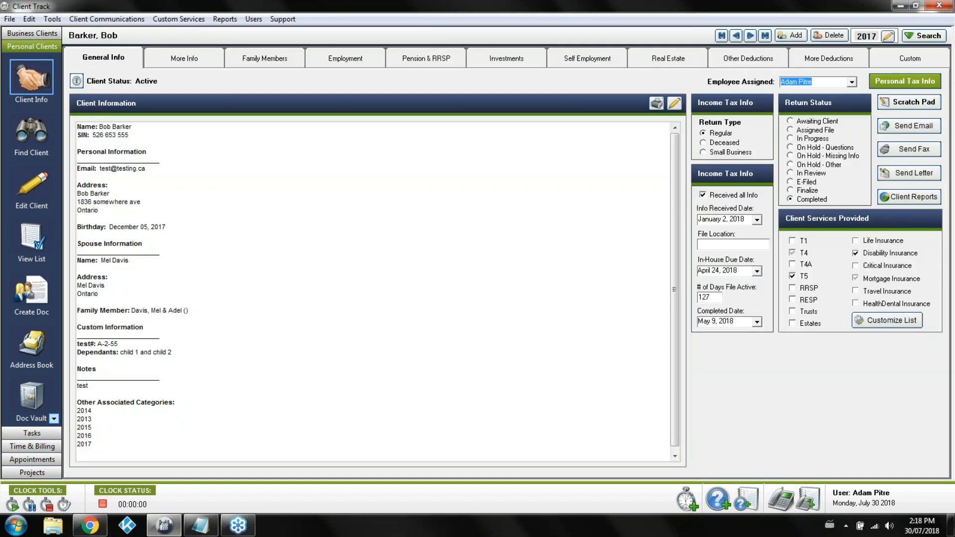
left_click(801, 499)
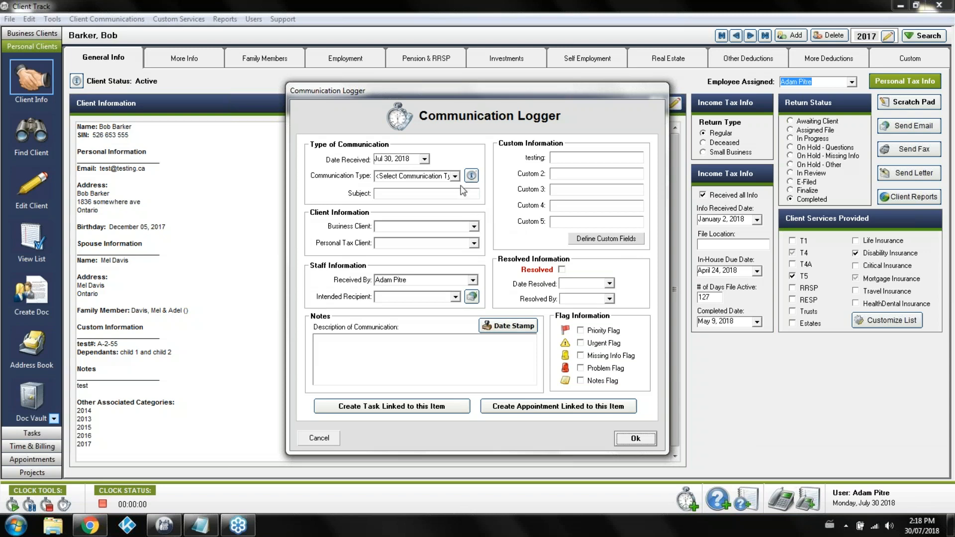
Set the entry's type to Previous Tax year and its subject to 2013.
left_click(471, 175)
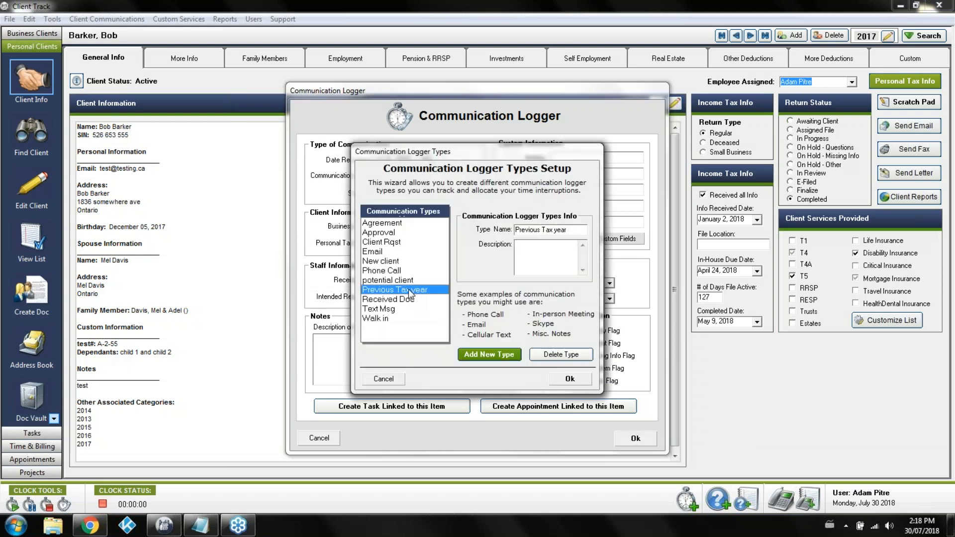
left_click(398, 377)
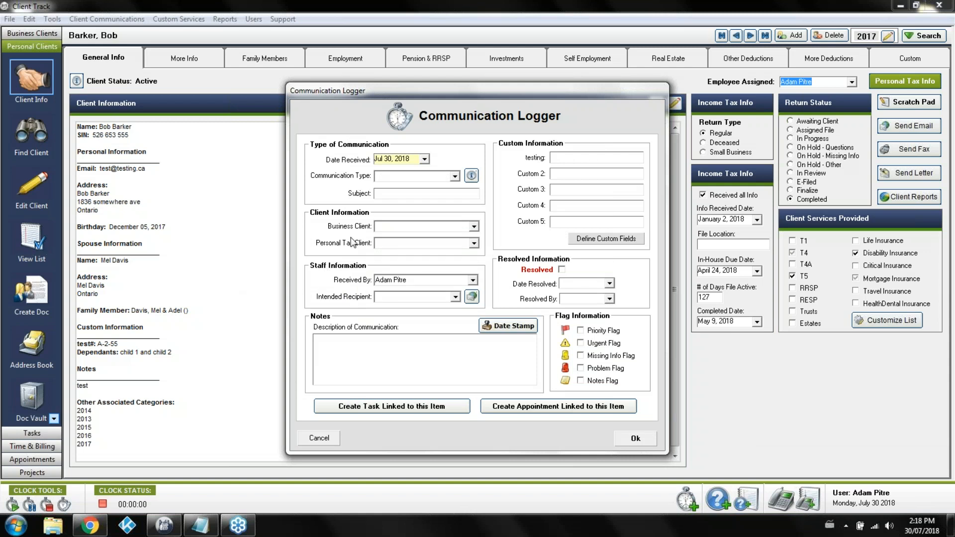
left_click(455, 176)
left_click(455, 241)
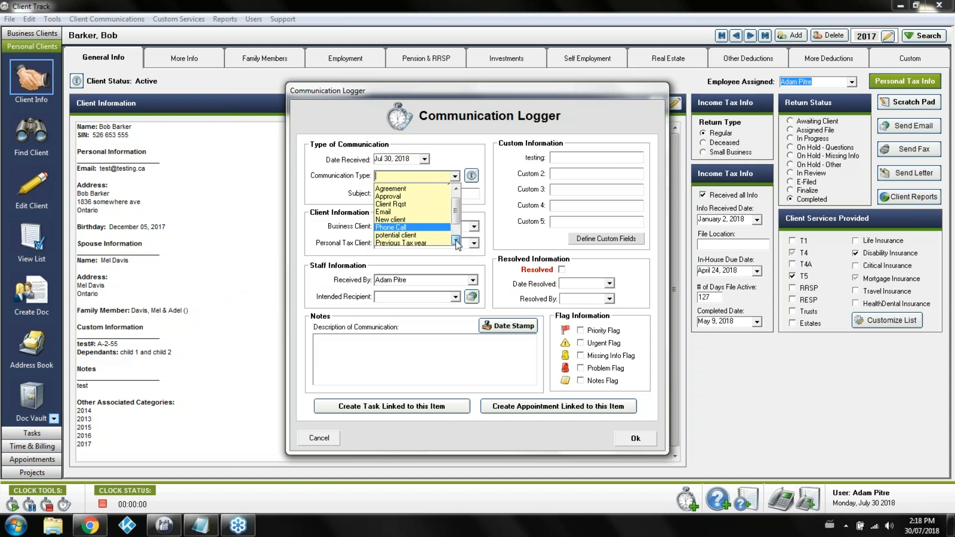
left_click(429, 242)
left_click(409, 194)
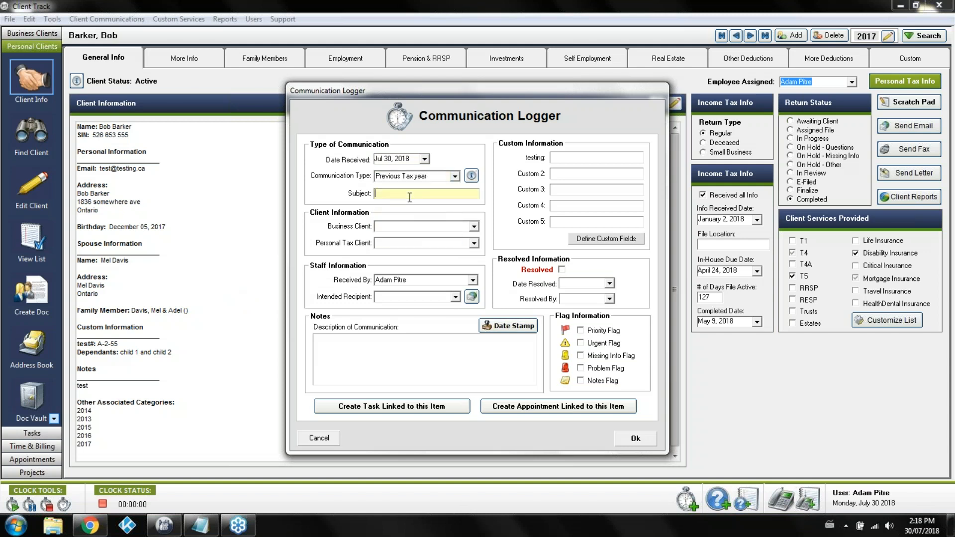
type("2013")
Link it to the test contact, address it to the current user, add a date-stamped note 'here is what i've done so fa', and save.
left_click(472, 243)
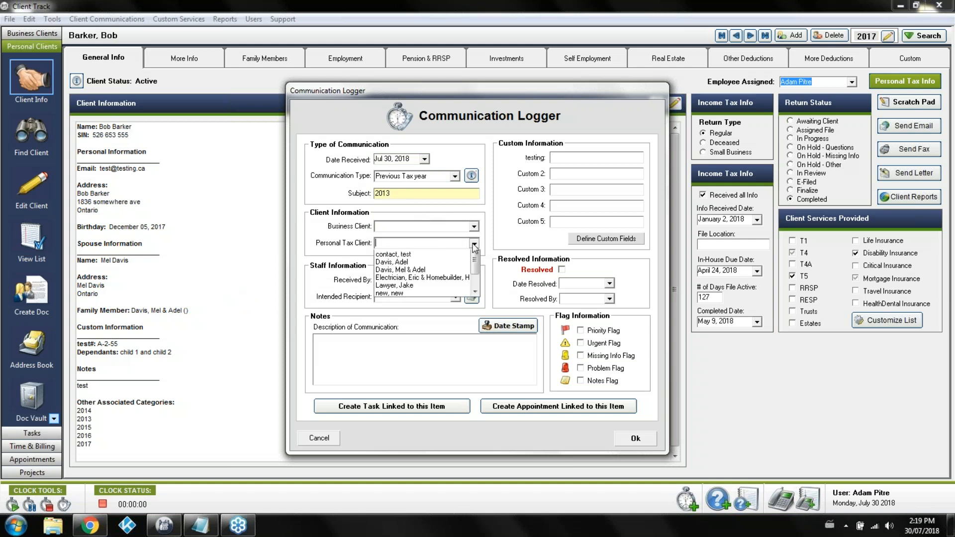
left_click(454, 269)
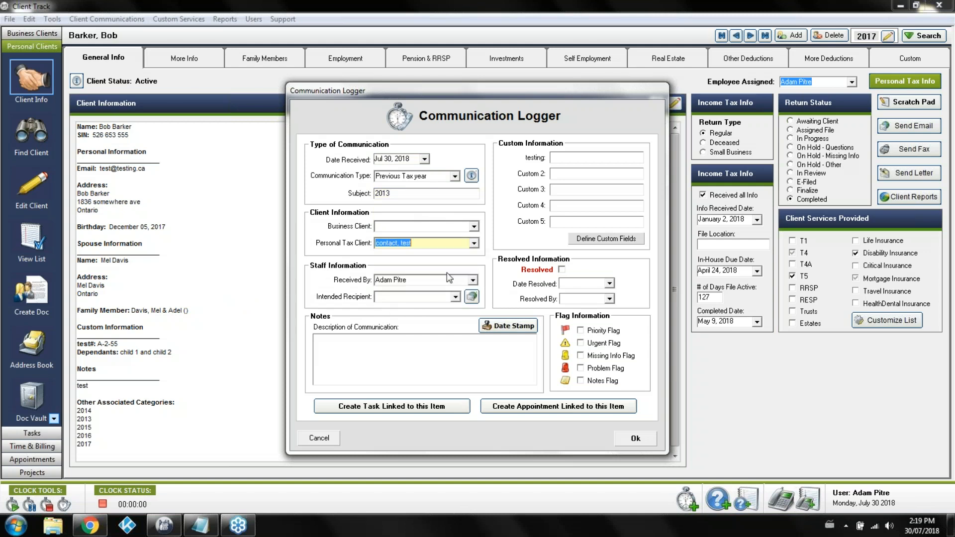
left_click(455, 298)
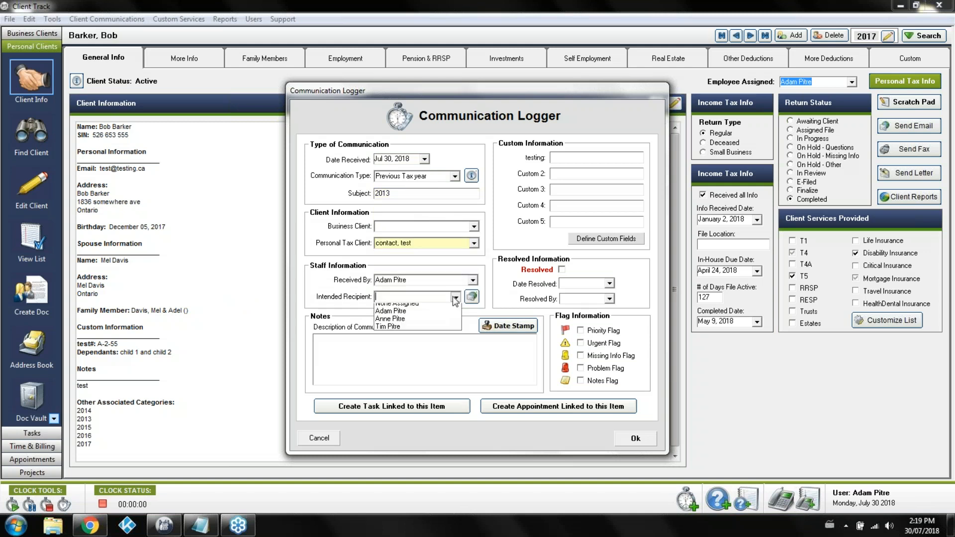
left_click(419, 318)
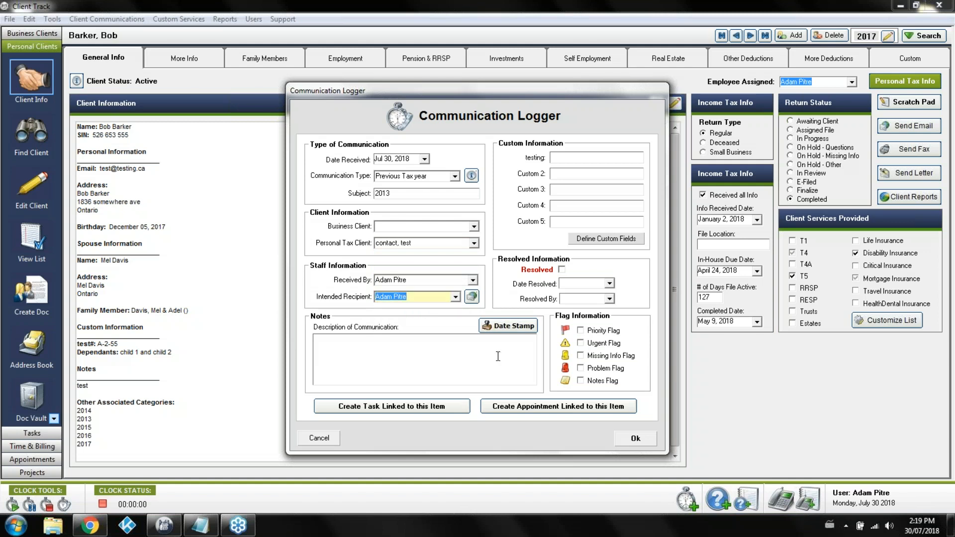
left_click(489, 326)
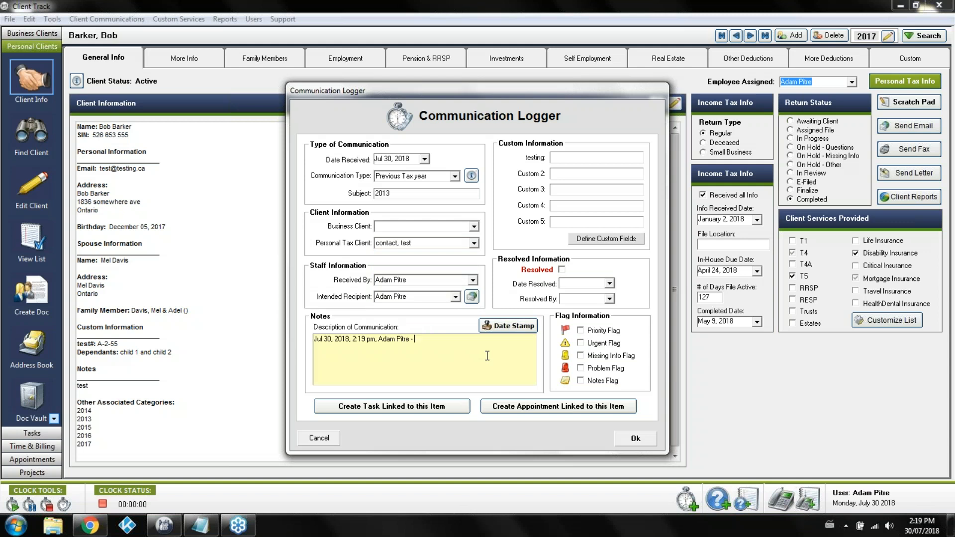
type("here is what i've done so far.")
left_click(635, 438)
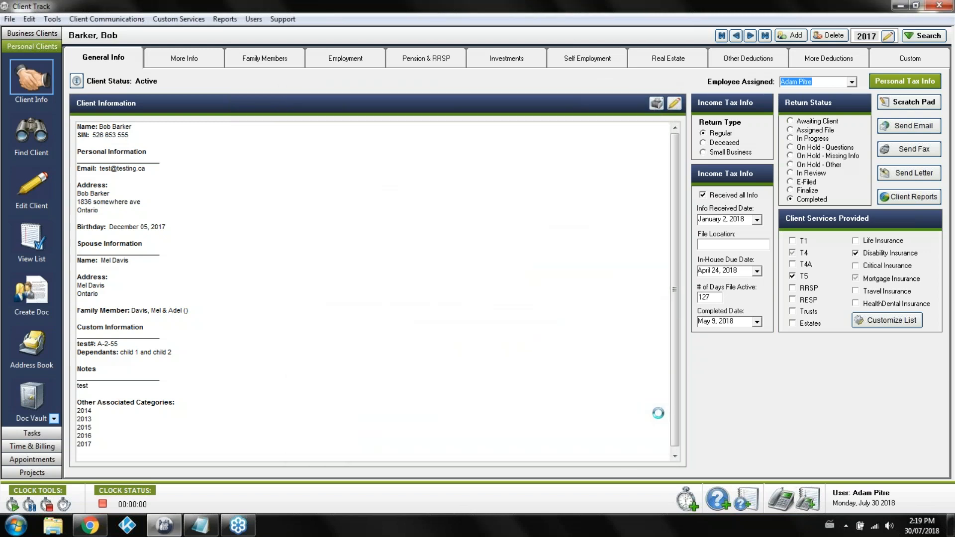
left_click(809, 506)
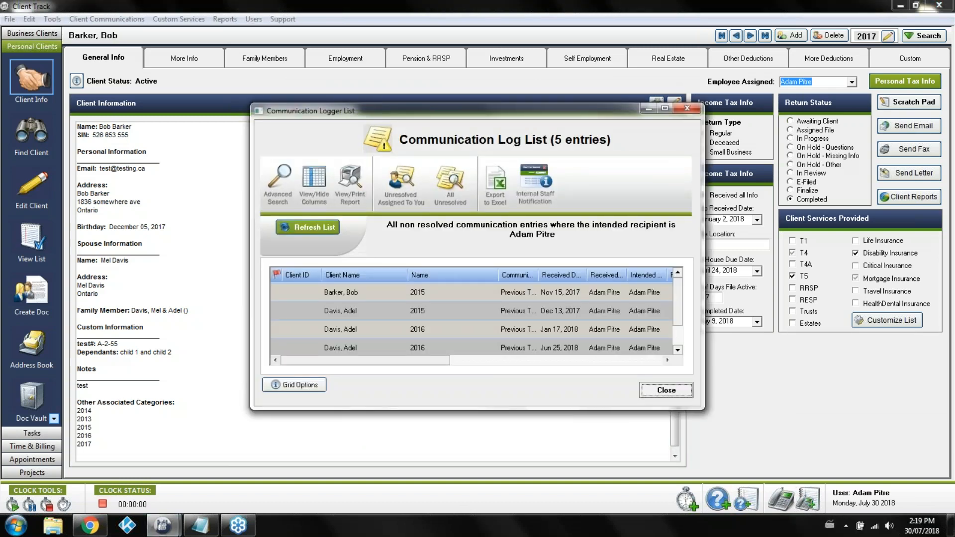
Maximize the log list and search for Previous Tax year entries without a recipient filter.
left_click(664, 109)
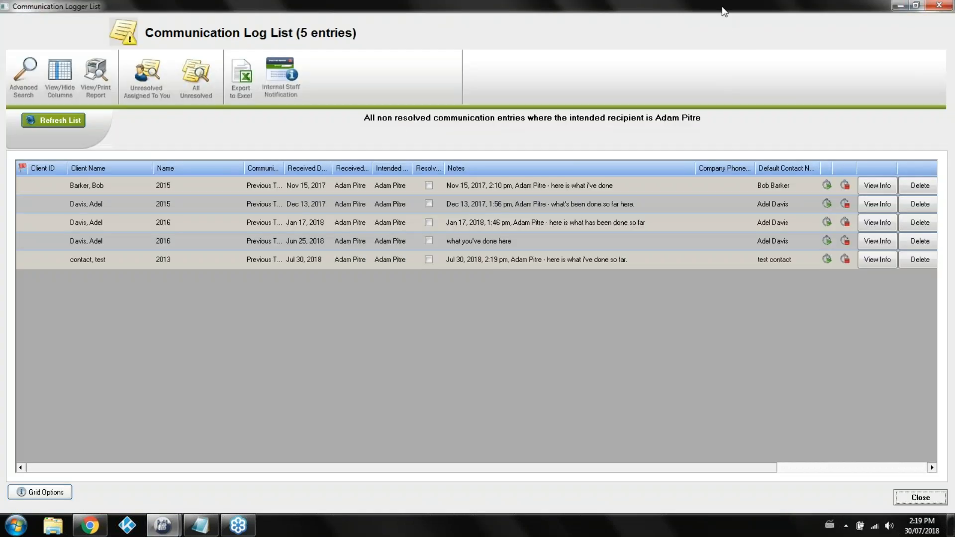
left_click(28, 67)
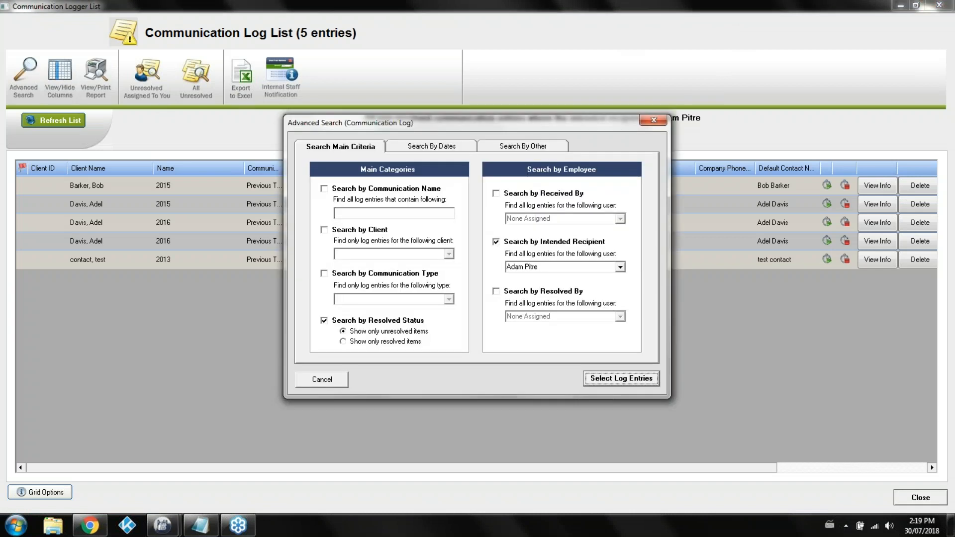
left_click(496, 242)
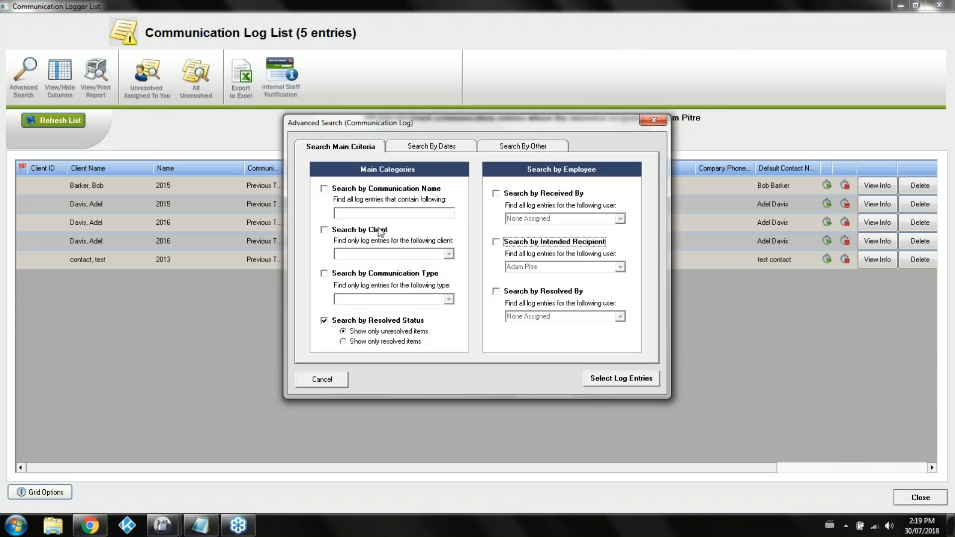
left_click(408, 273)
left_click(448, 299)
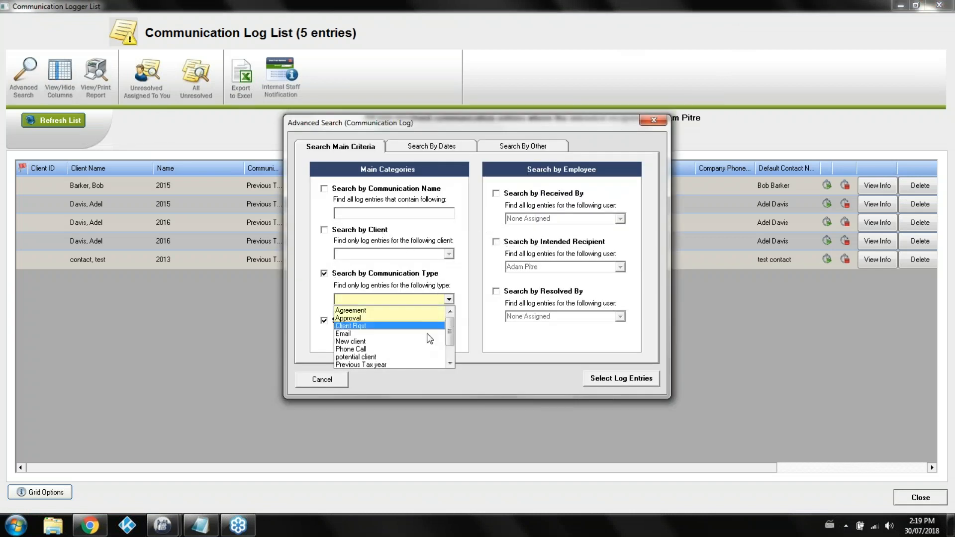
left_click(420, 364)
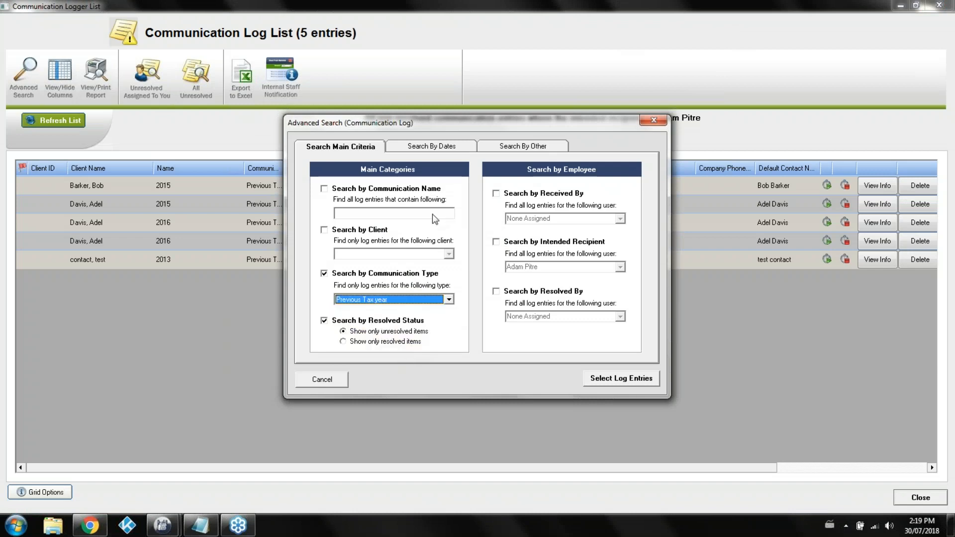
left_click(416, 150)
left_click(371, 146)
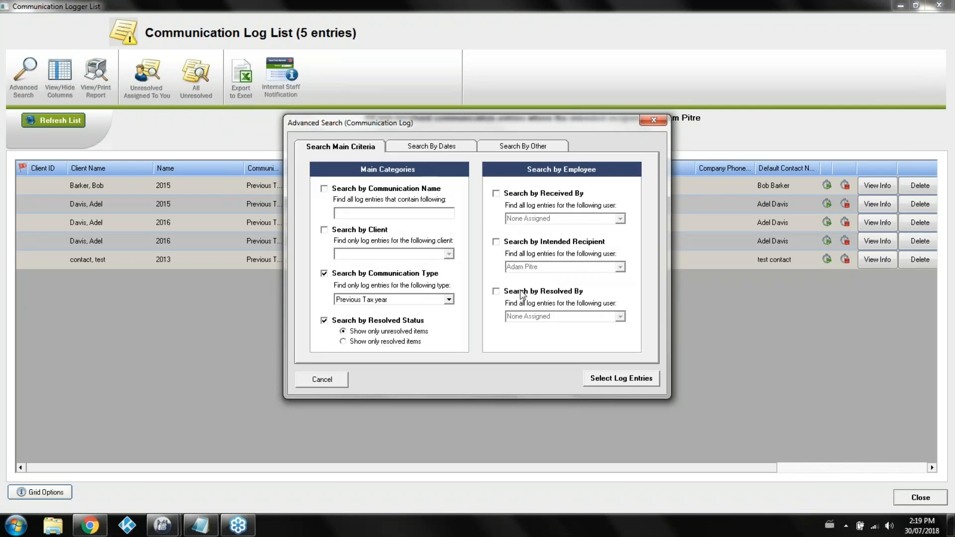
left_click(594, 378)
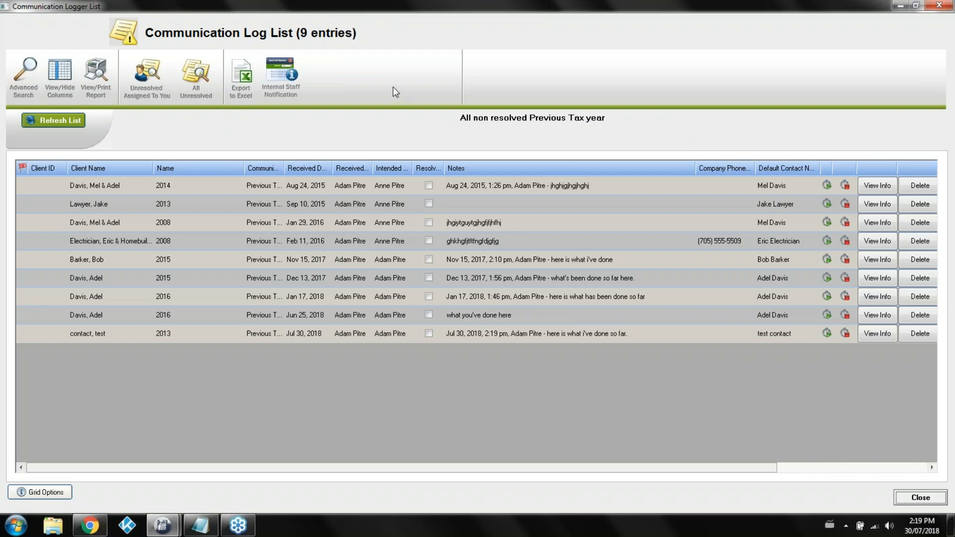
Search entries by communication name 2016, mark the June 25 entry resolved, refresh, and close the list.
left_click(31, 75)
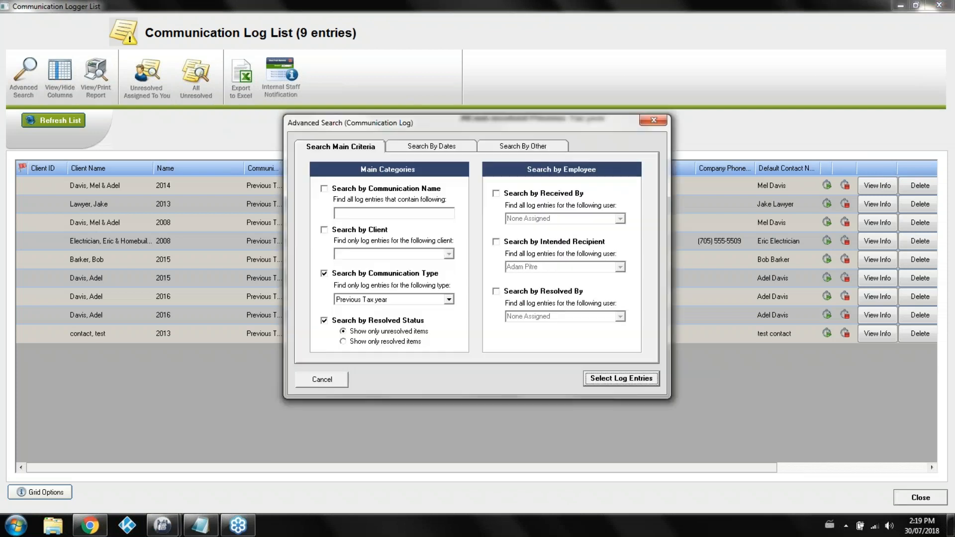
left_click(382, 190)
left_click(388, 212)
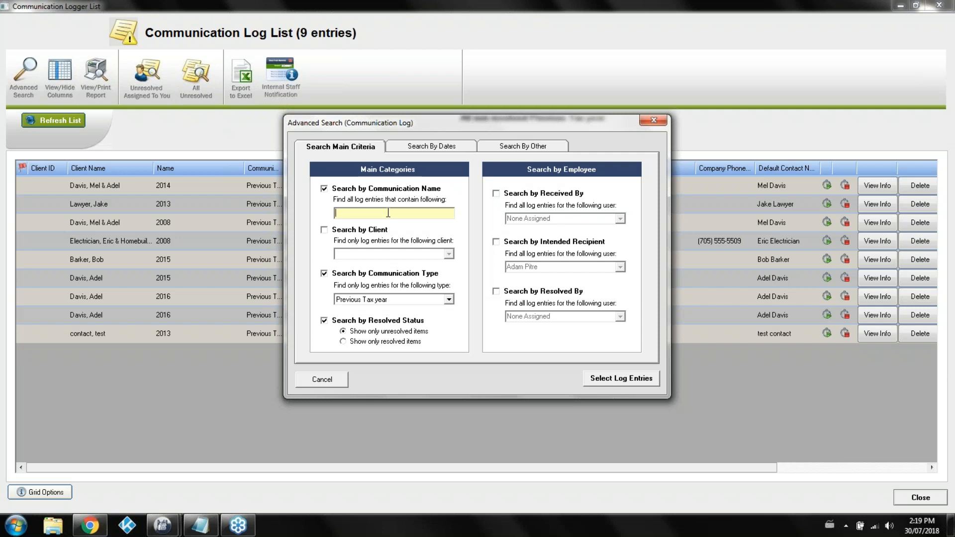
type("2016")
left_click(616, 379)
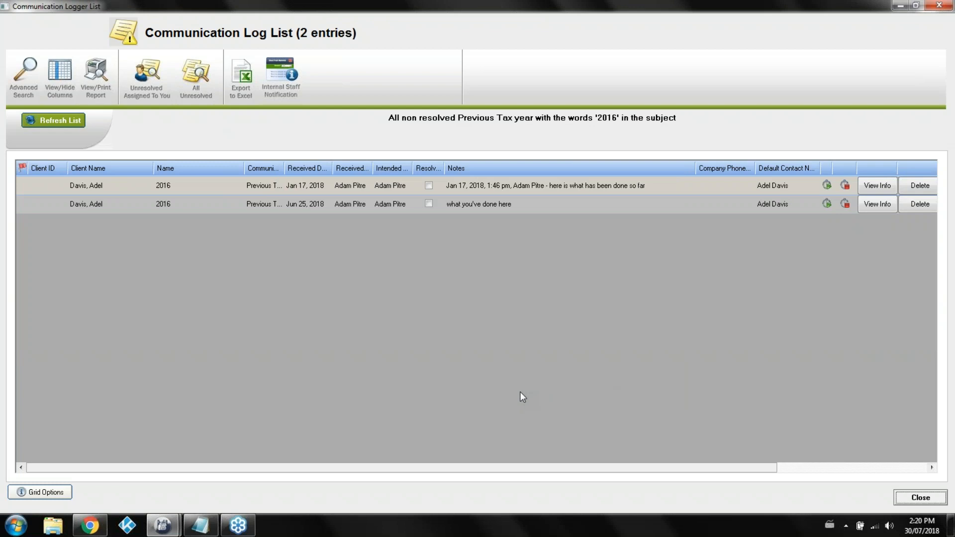
left_click(429, 203)
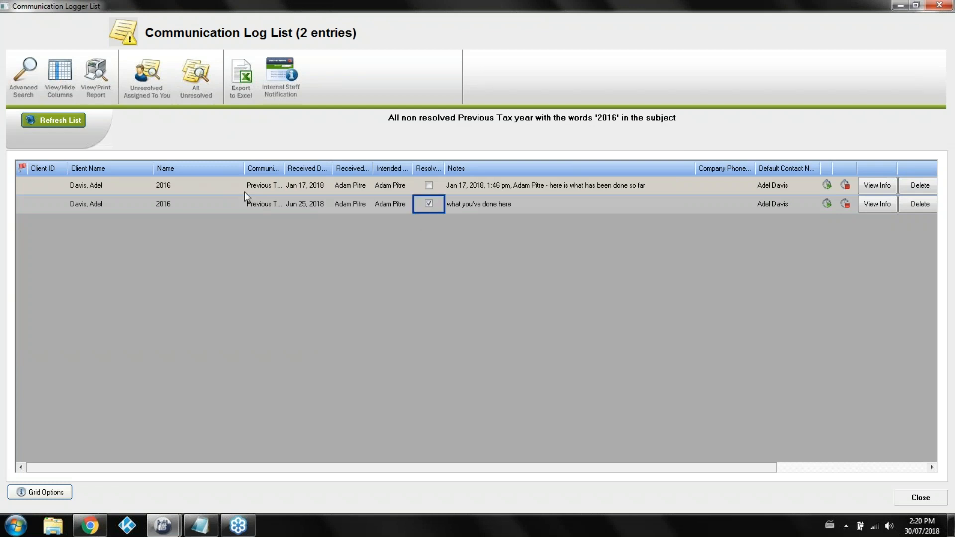
left_click(76, 123)
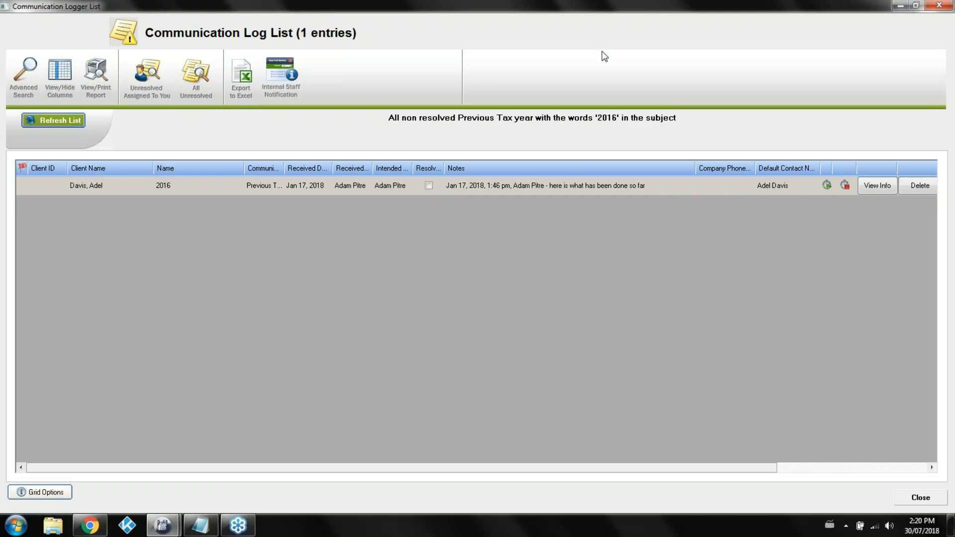
left_click(939, 6)
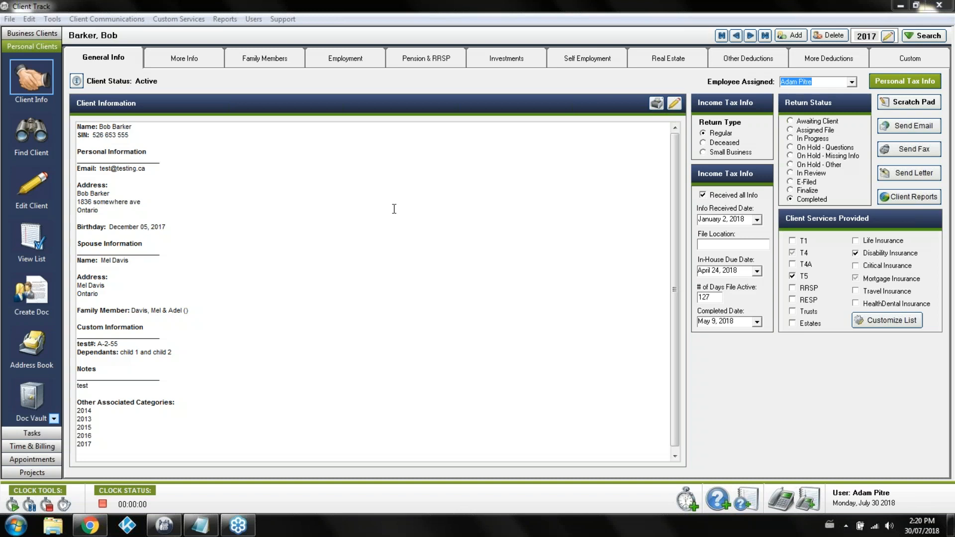
Switch to the Google Chrome window showing an empty New Tab page.
left_click(93, 529)
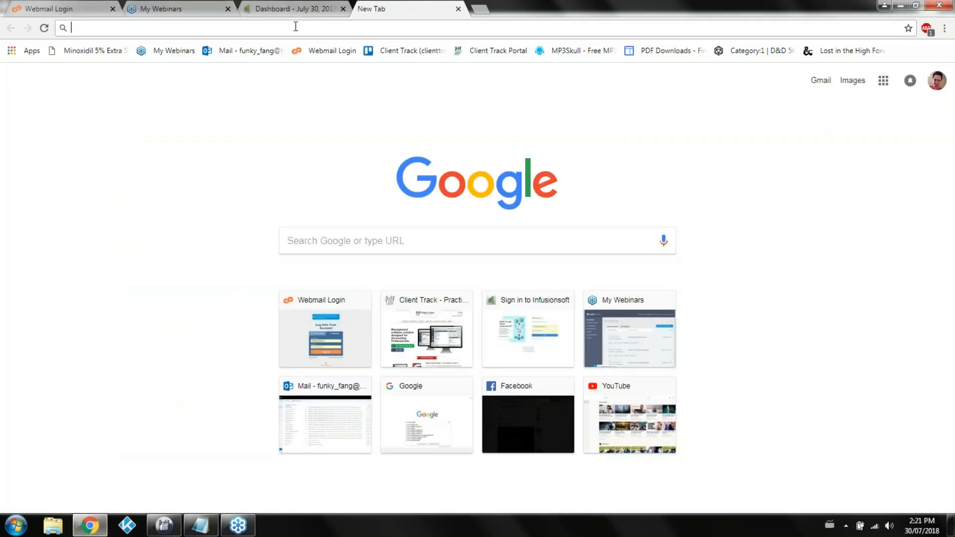
Load clienttrack.ca, open SUPPORT, browse the In-Depth Demos videos, then go back to Support.
type("cli")
key("Return")
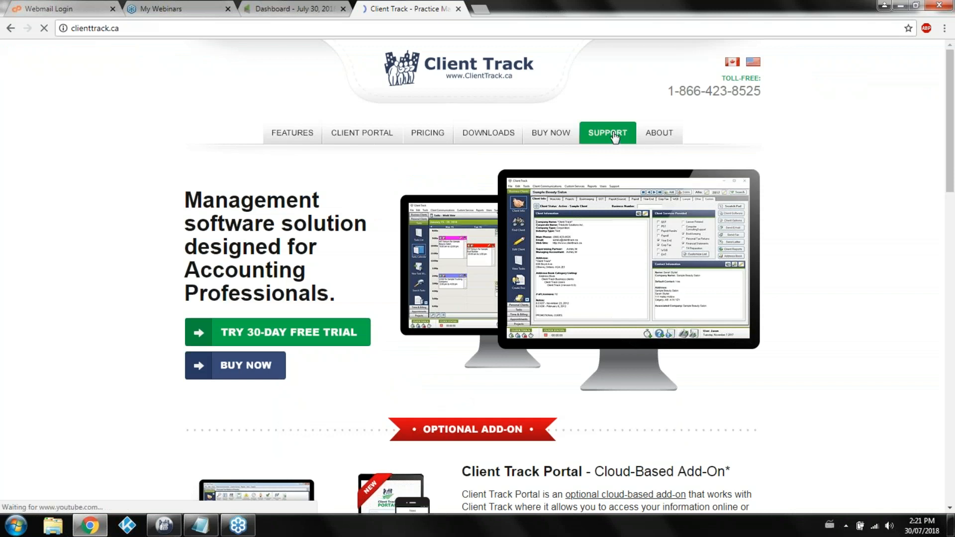
left_click(615, 137)
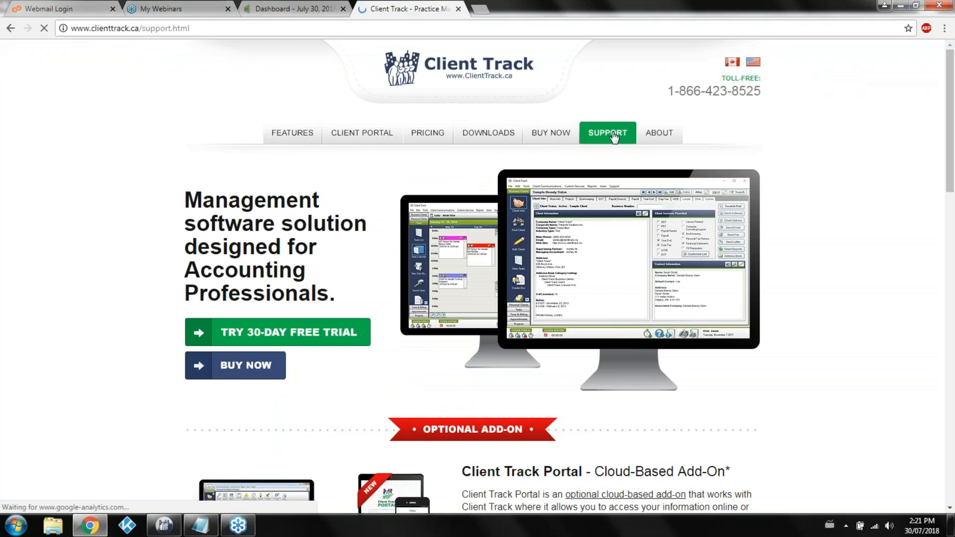
scroll(831, 225, "down", 5)
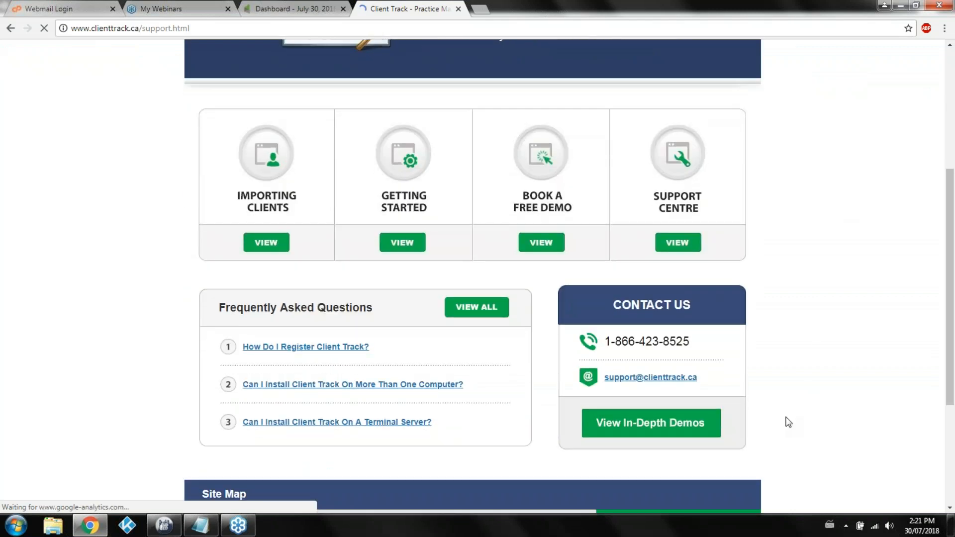
left_click(715, 424)
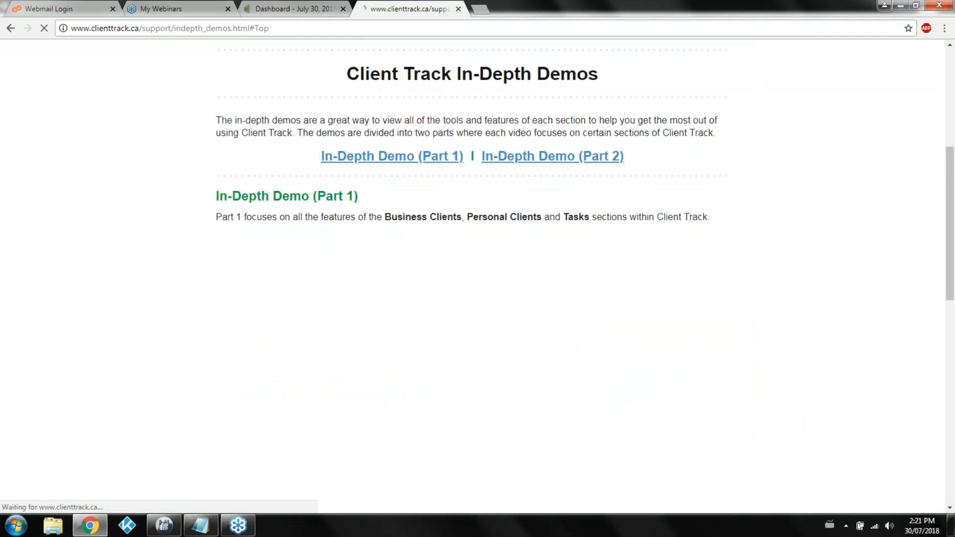
scroll(797, 294, "down", 5)
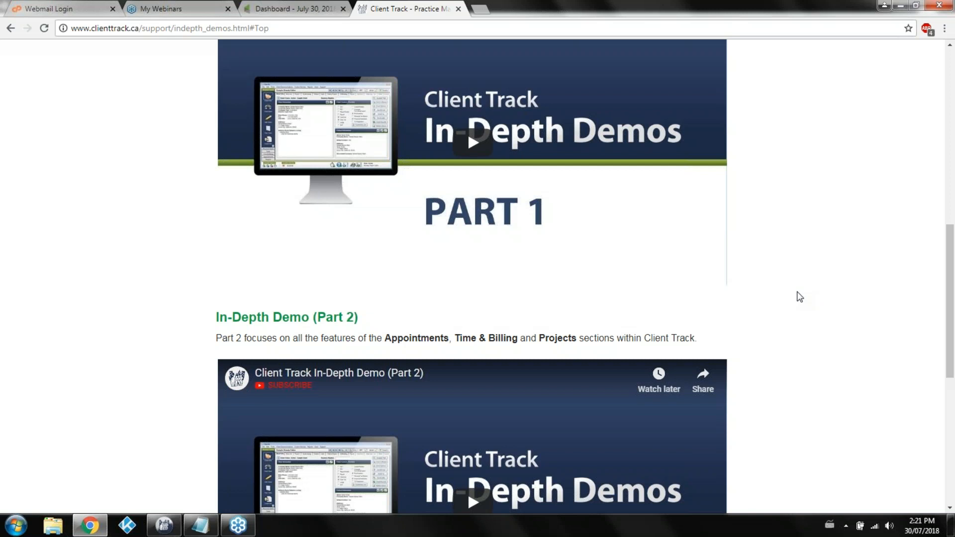
left_click(11, 30)
scroll(735, 185, "up", 5)
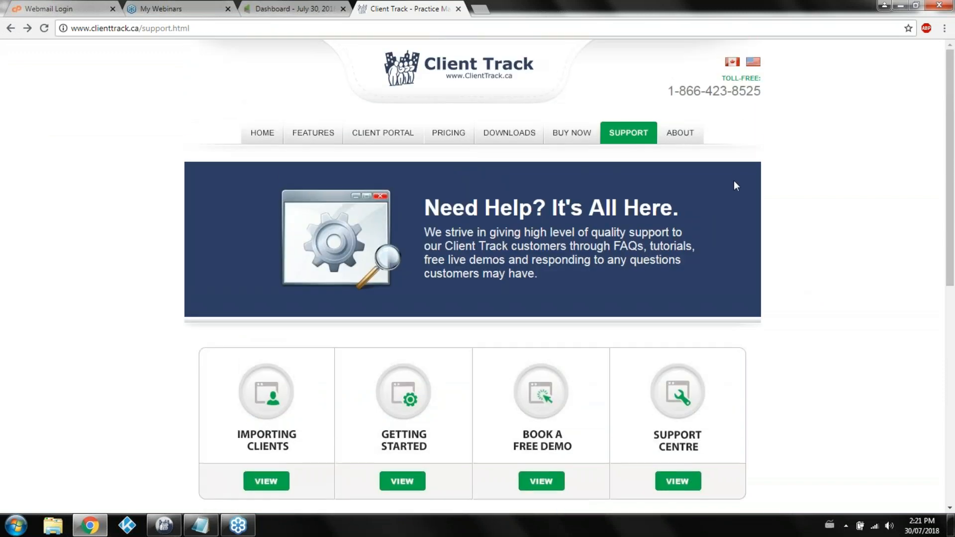
Open the Support Centre's Section 4: Business Clients course and its 4.12 More Info Tab tutorial.
scroll(631, 128, "down", 2)
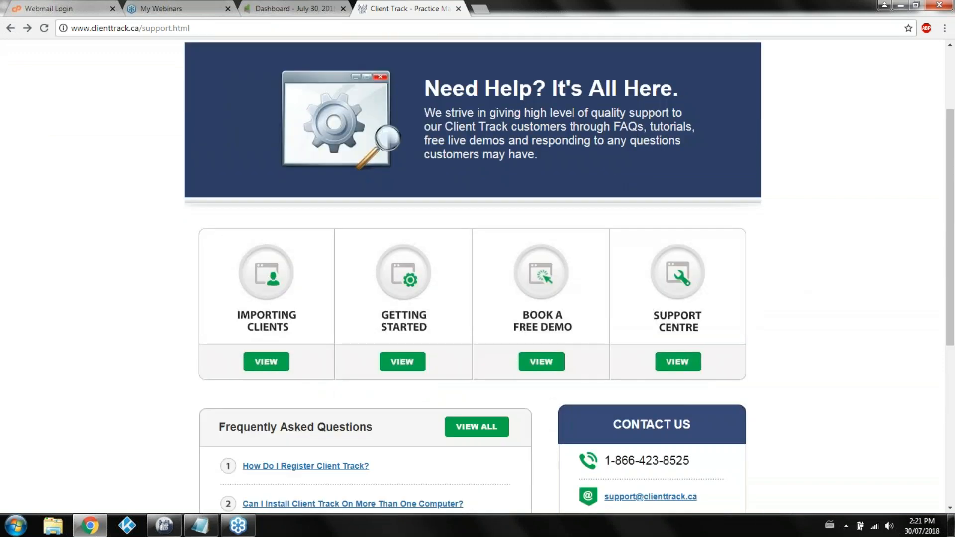
left_click(680, 365)
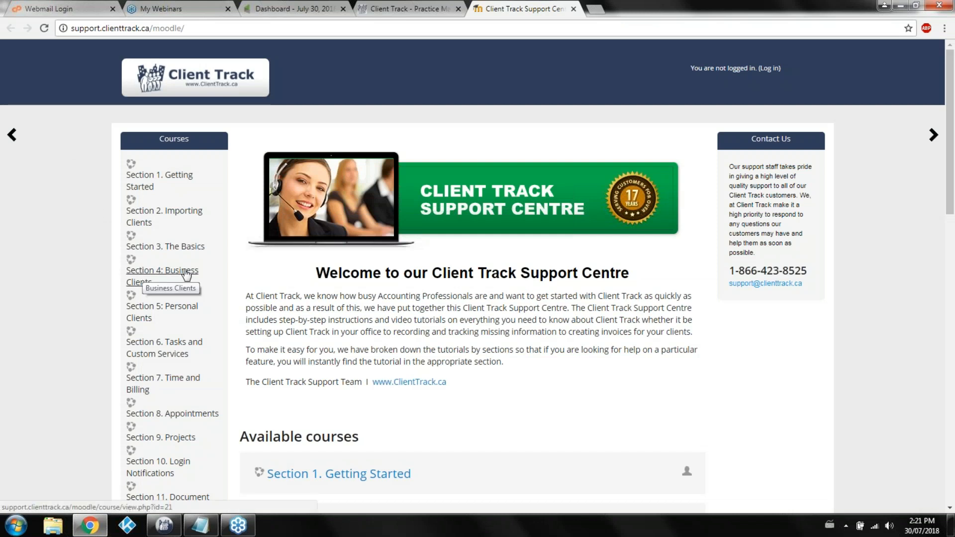
left_click(159, 273)
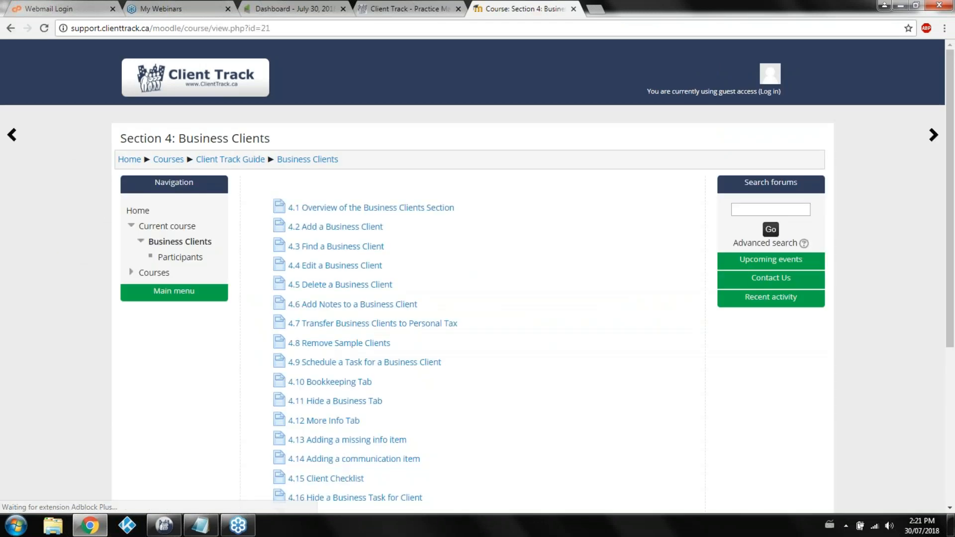
scroll(390, 322, "down", 4)
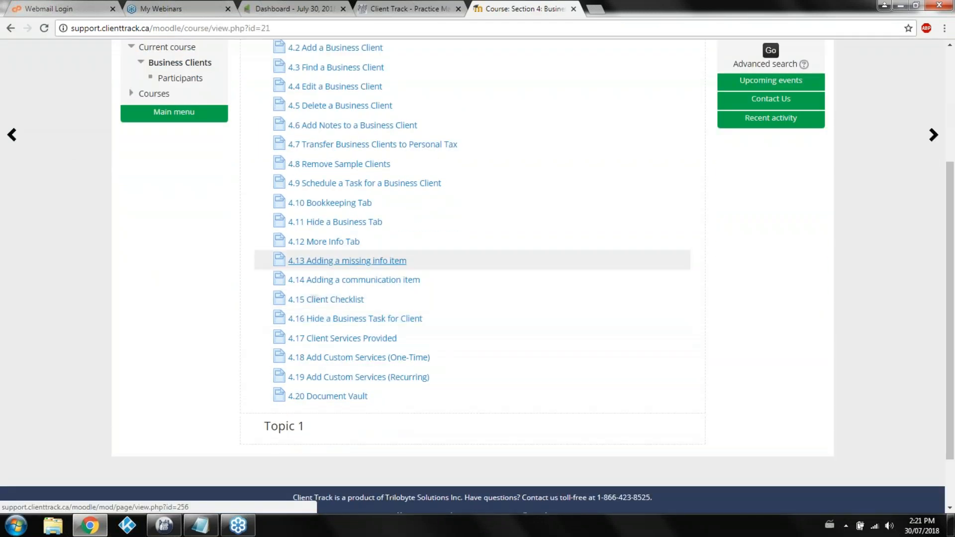
left_click(324, 242)
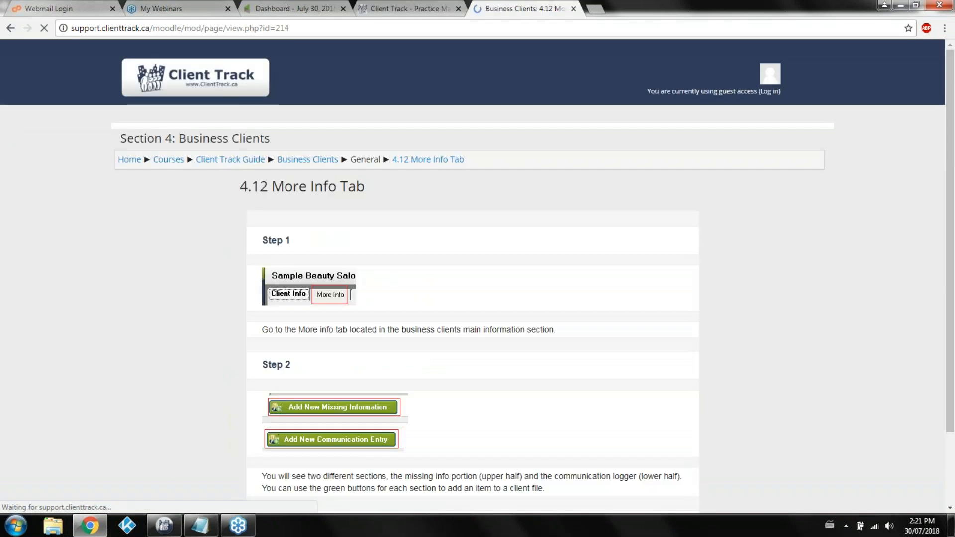
Read through the 4.12 More Info Tab tutorial, then close its browser tab.
scroll(436, 294, "down", 2)
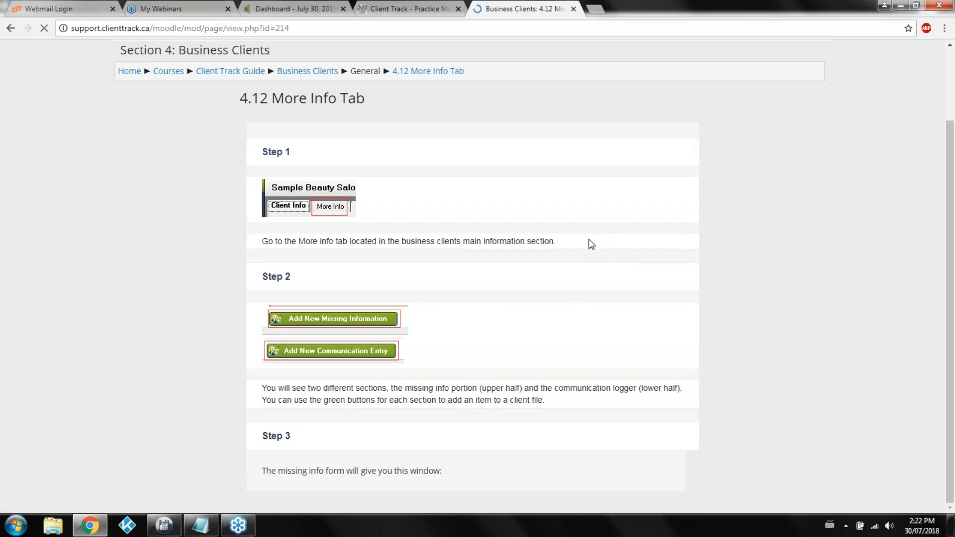
scroll(855, 232, "down", 6)
scroll(850, 238, "down", 15)
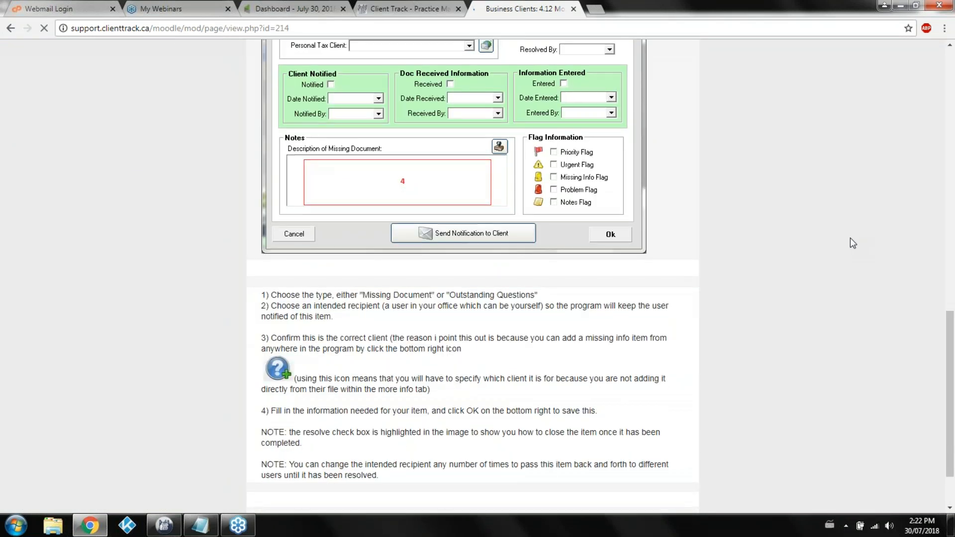
scroll(839, 223, "down", 8)
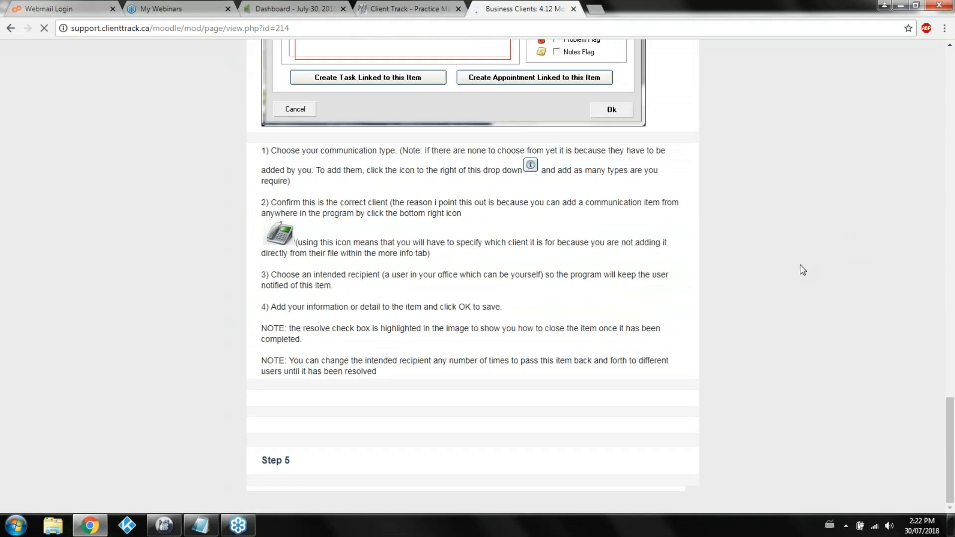
scroll(802, 264, "down", 8)
scroll(800, 259, "down", 4)
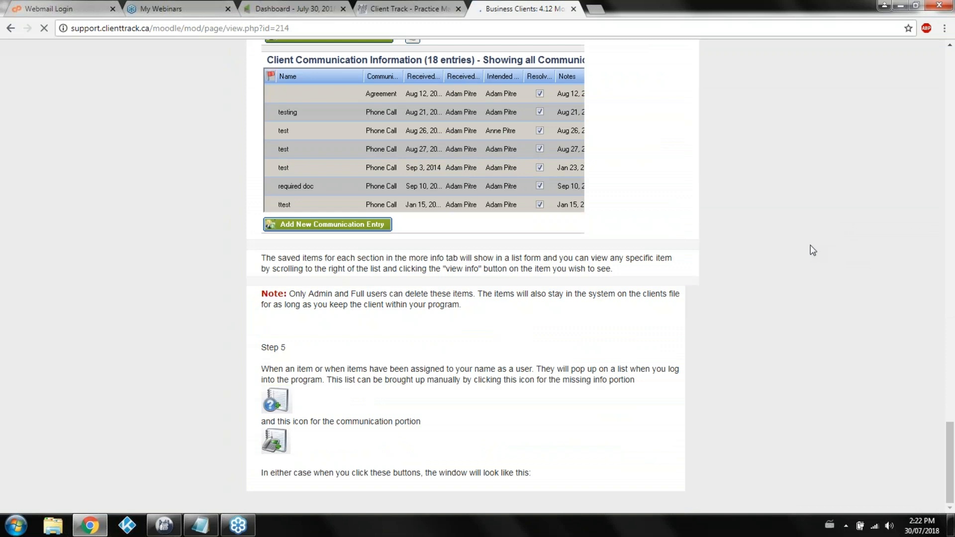
scroll(778, 277, "down", 17)
scroll(778, 337, "down", 6)
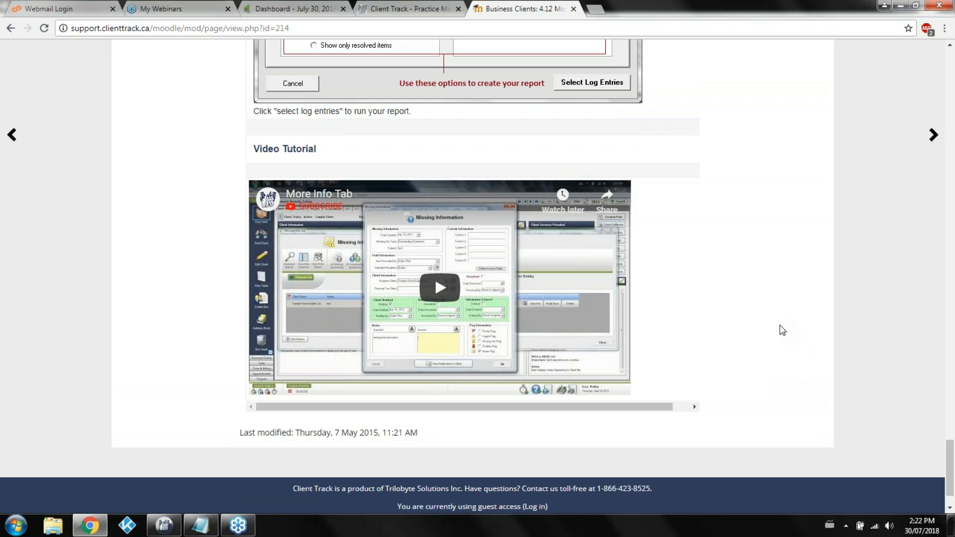
scroll(787, 207, "up", 20)
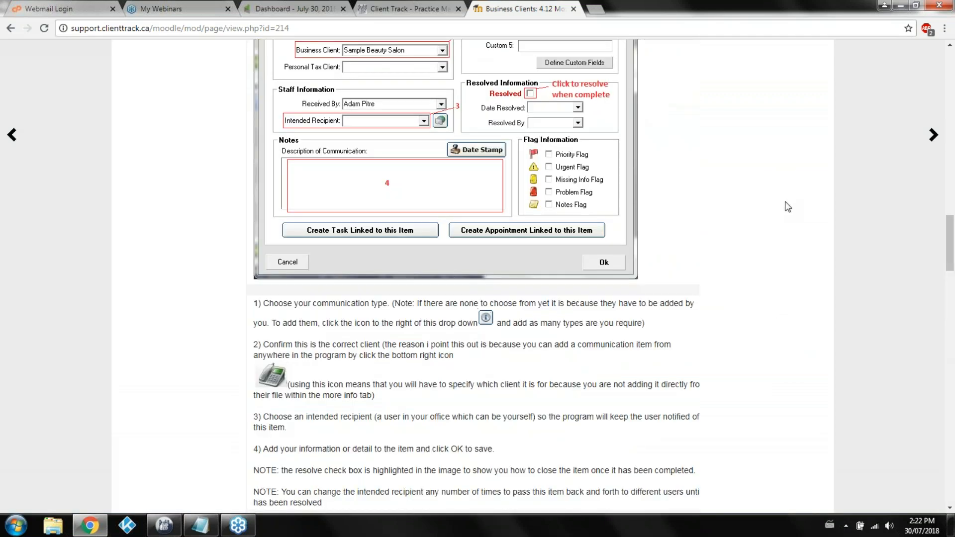
scroll(823, 305, "up", 10)
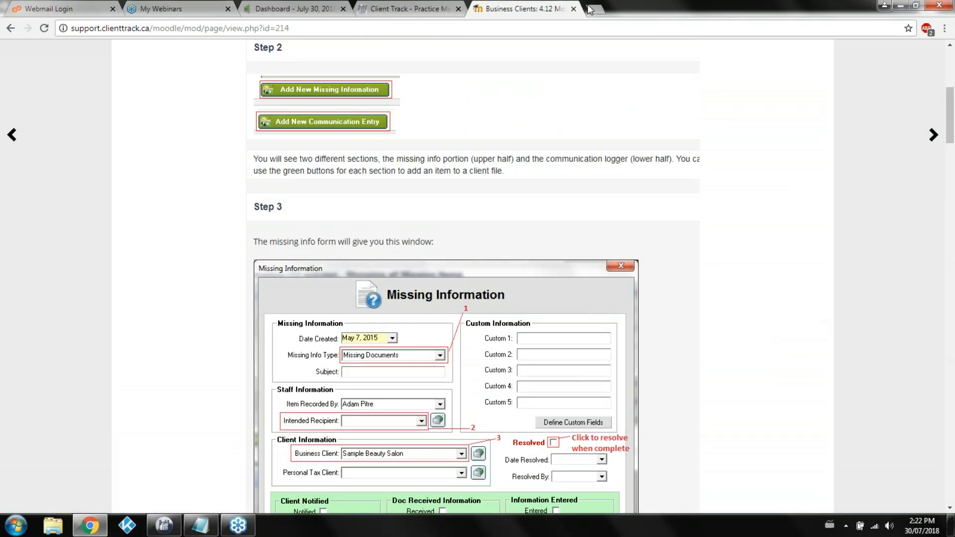
left_click(574, 9)
Scroll to the top of the Support page, then bring the Client Track application to the front.
scroll(92, 295, "up", 3)
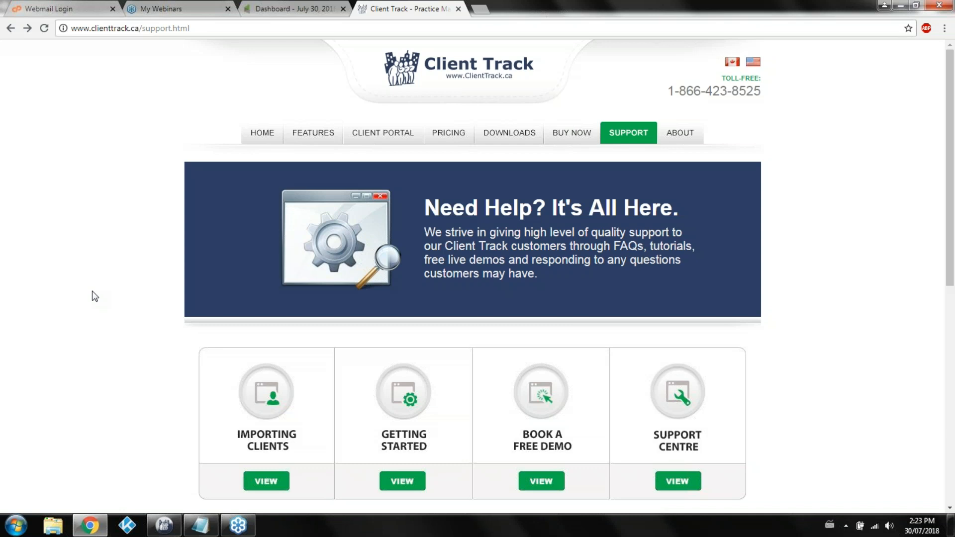
left_click(164, 525)
left_click(281, 20)
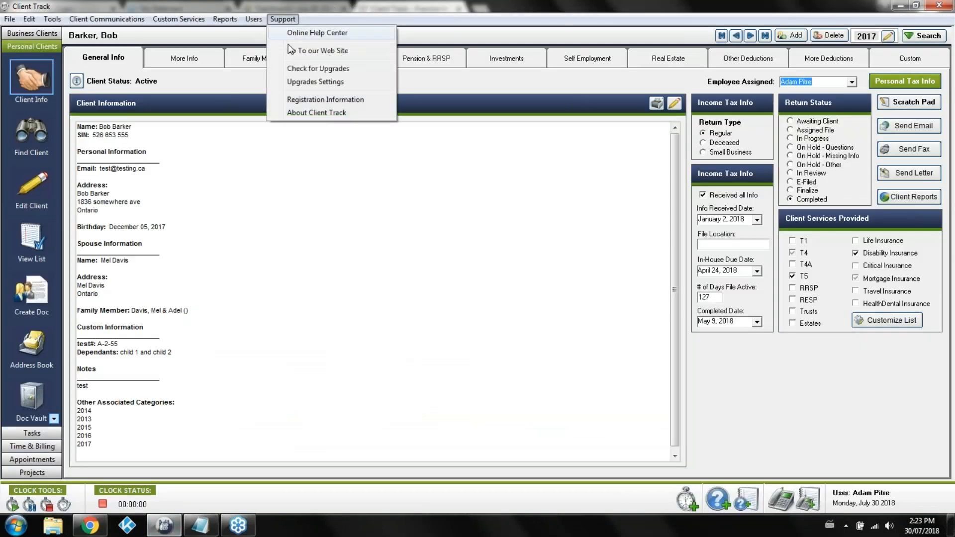
left_click(322, 113)
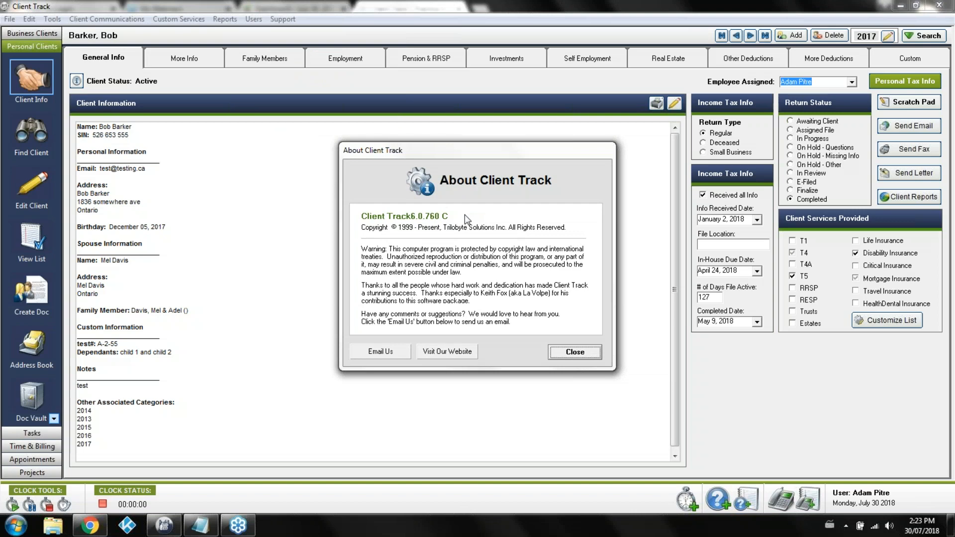
left_click(575, 352)
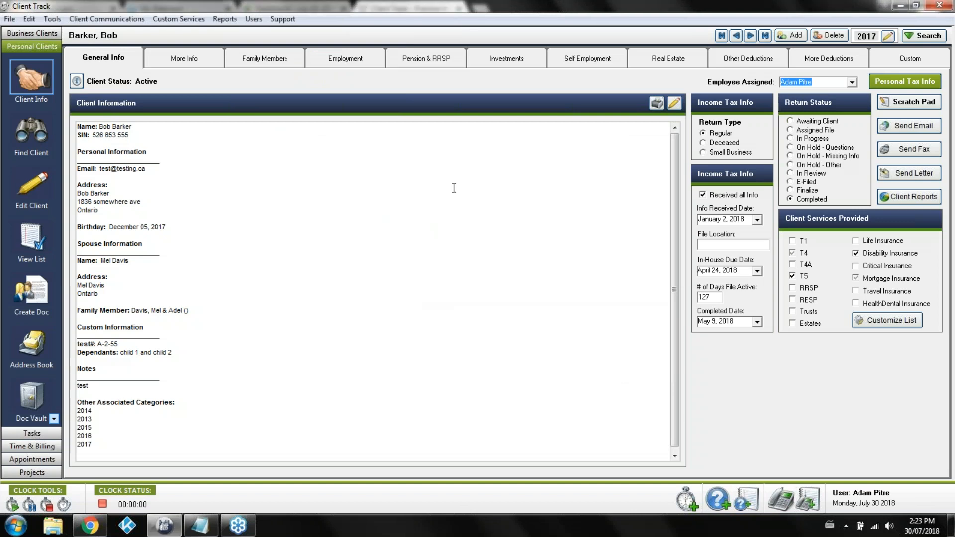